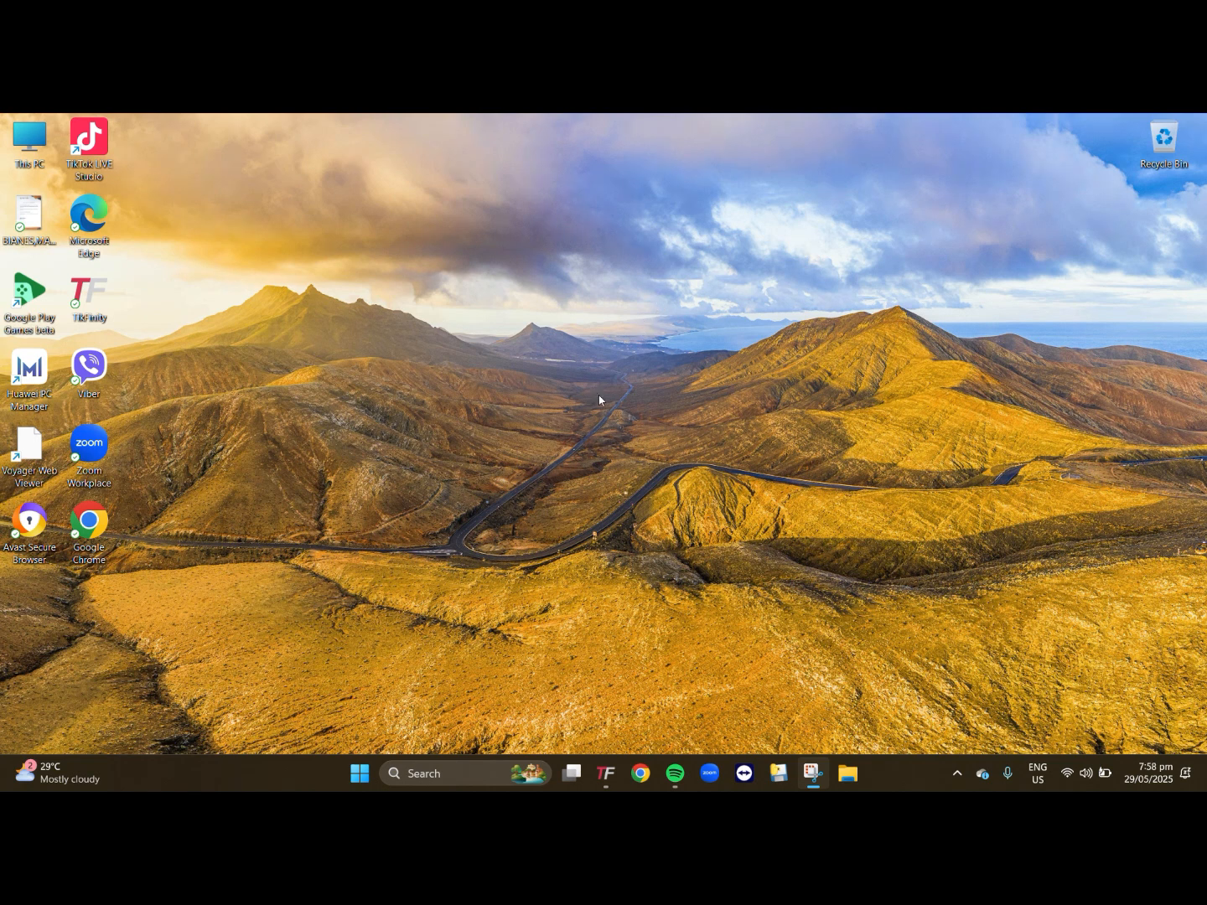
- Open Chrome, visit the LIVE Studio Help Center at tiktok.com/live/studio/help and bring up the LIVE Studio download page
click(641, 773)
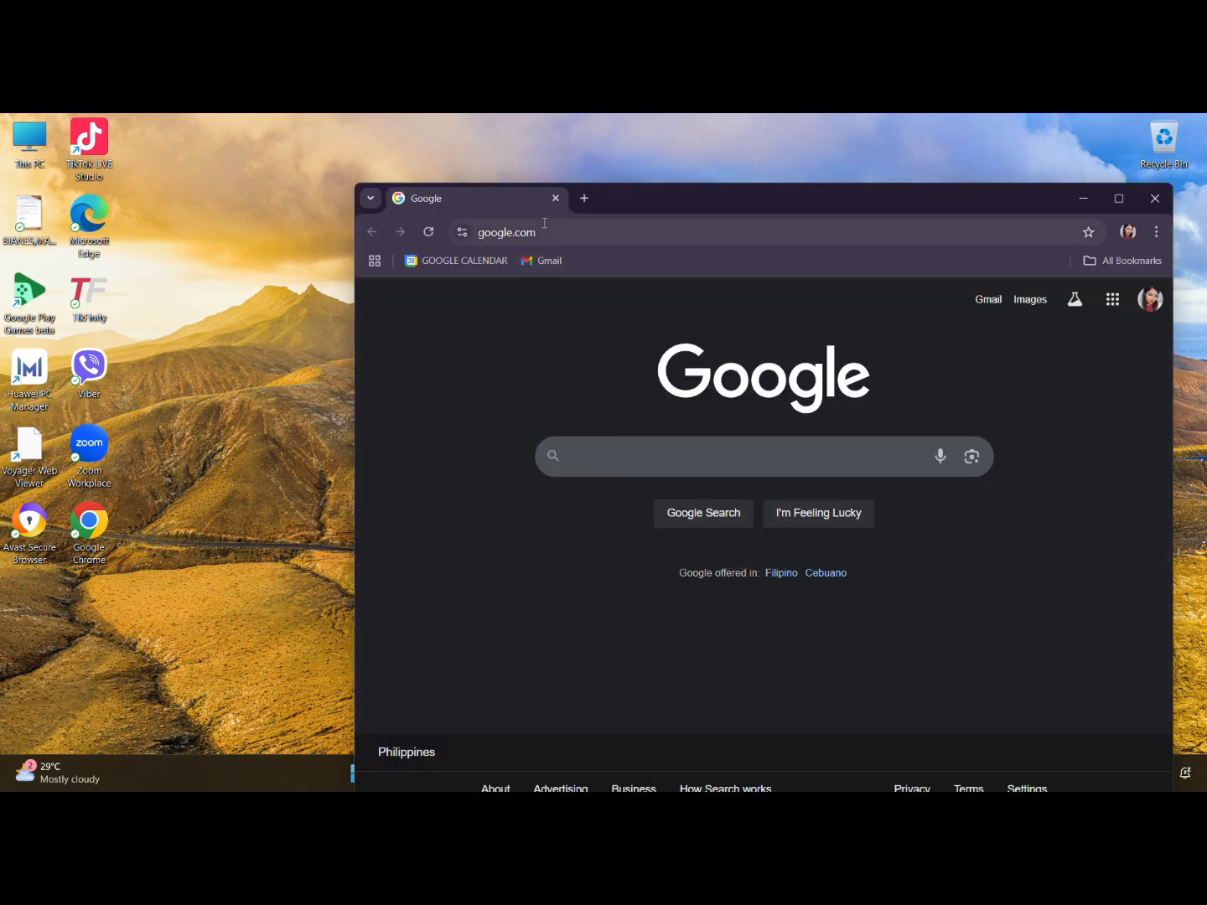
click(544, 232)
text(tik)
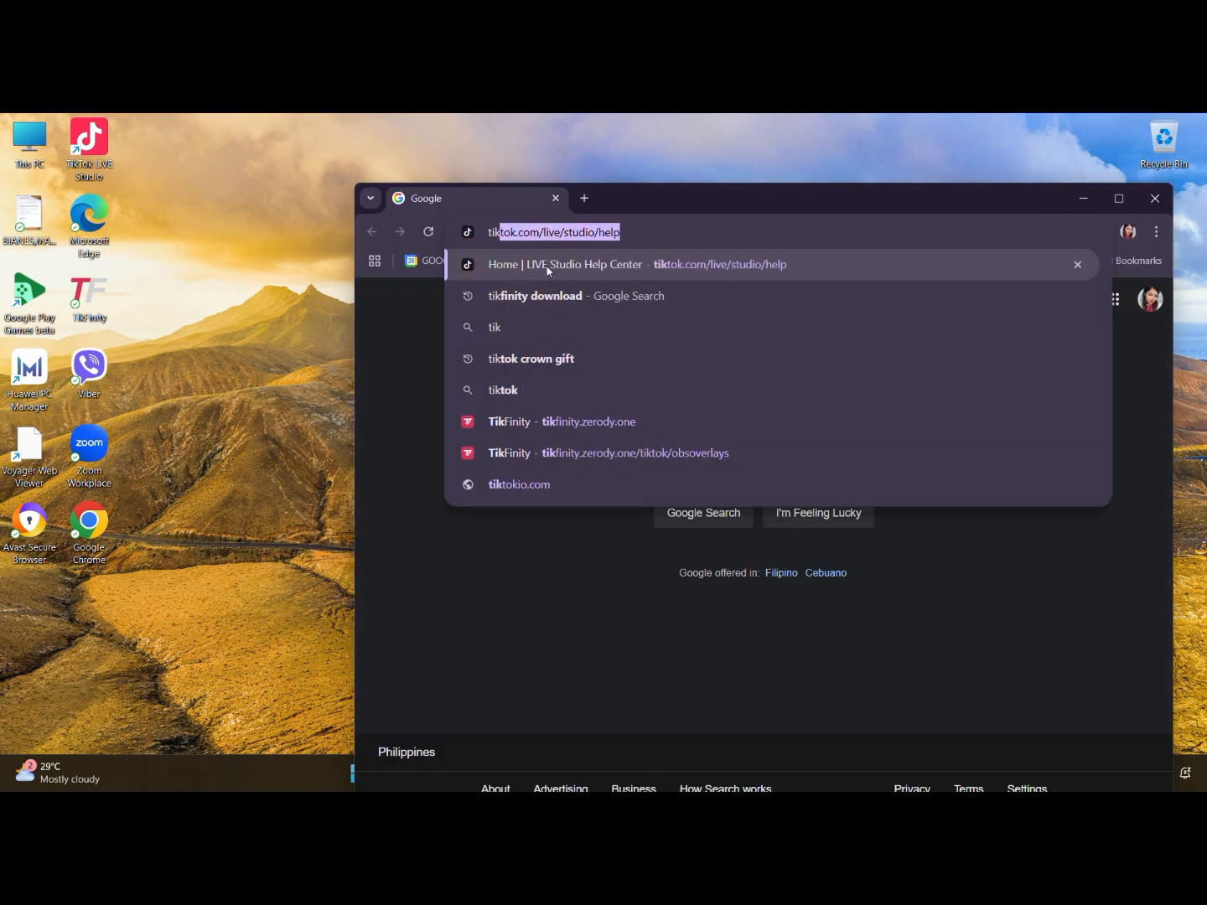
click(549, 267)
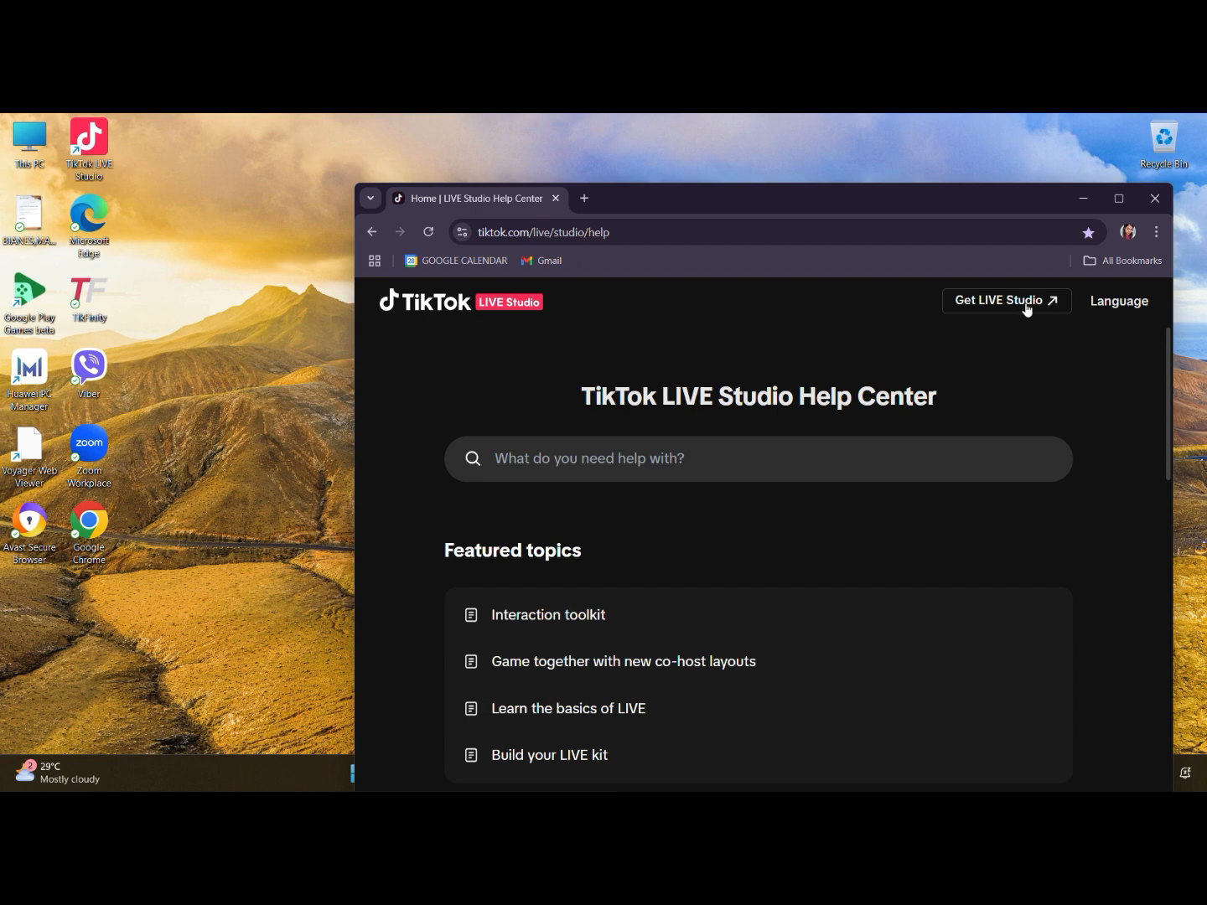
click(1026, 305)
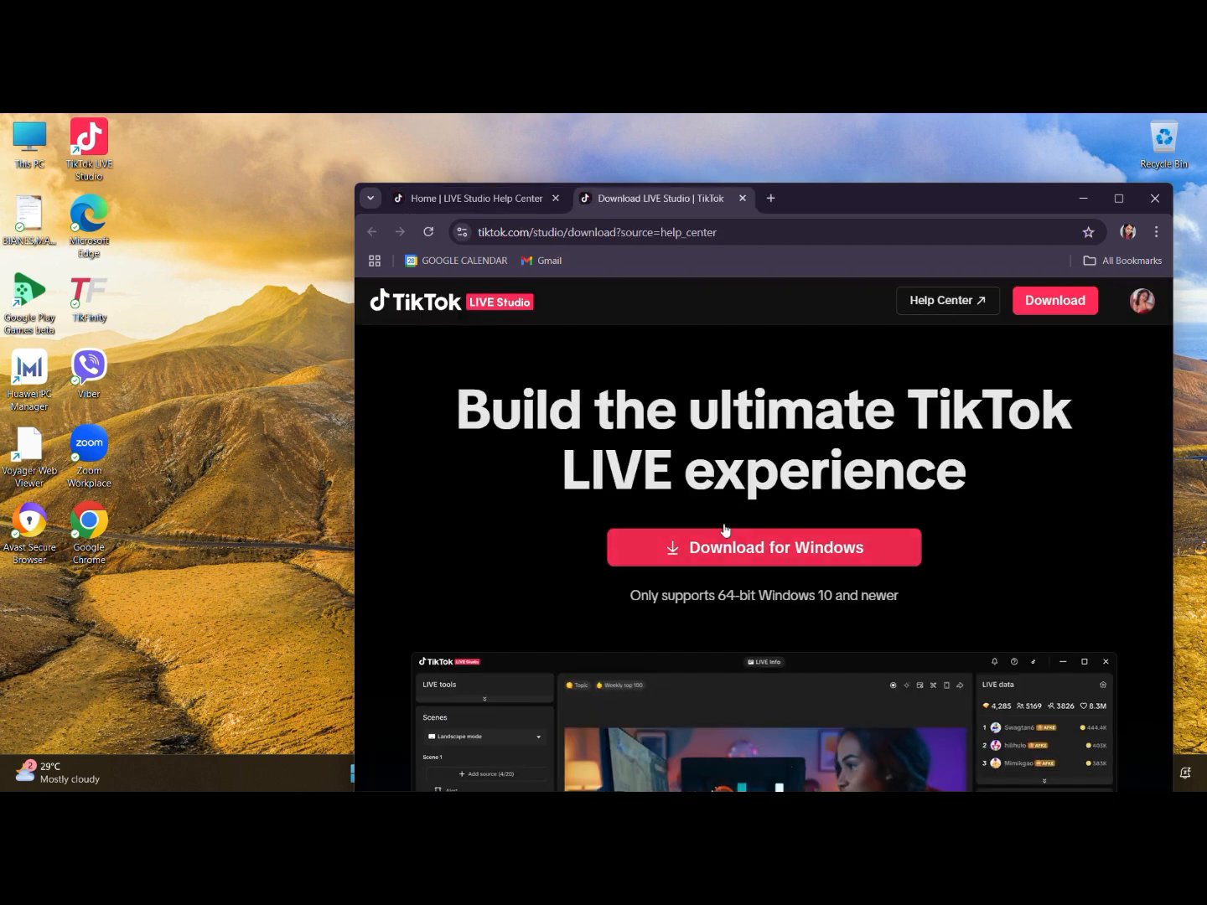
- Close the browser and launch TikTok LIVE Studio from the desktop
click(1154, 199)
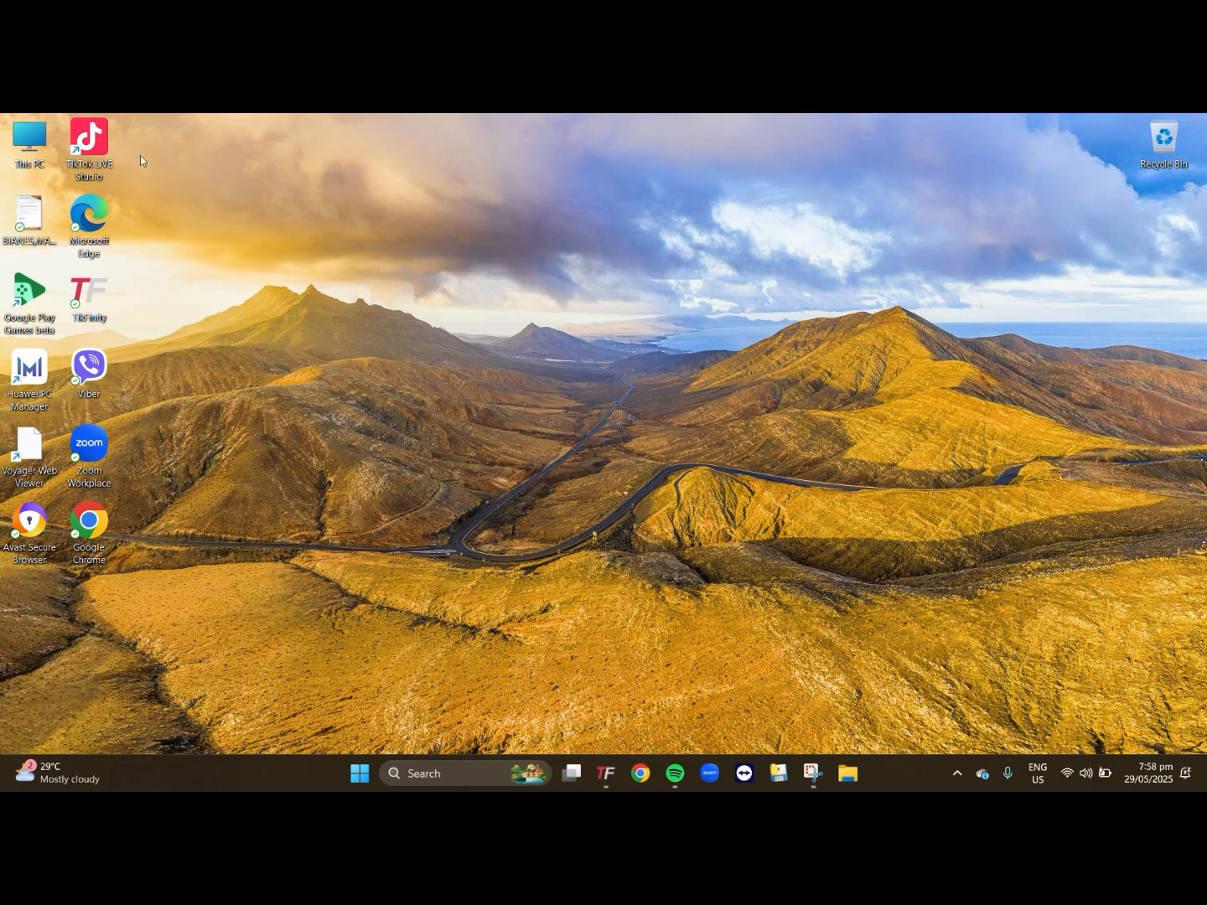
right_click(87, 152)
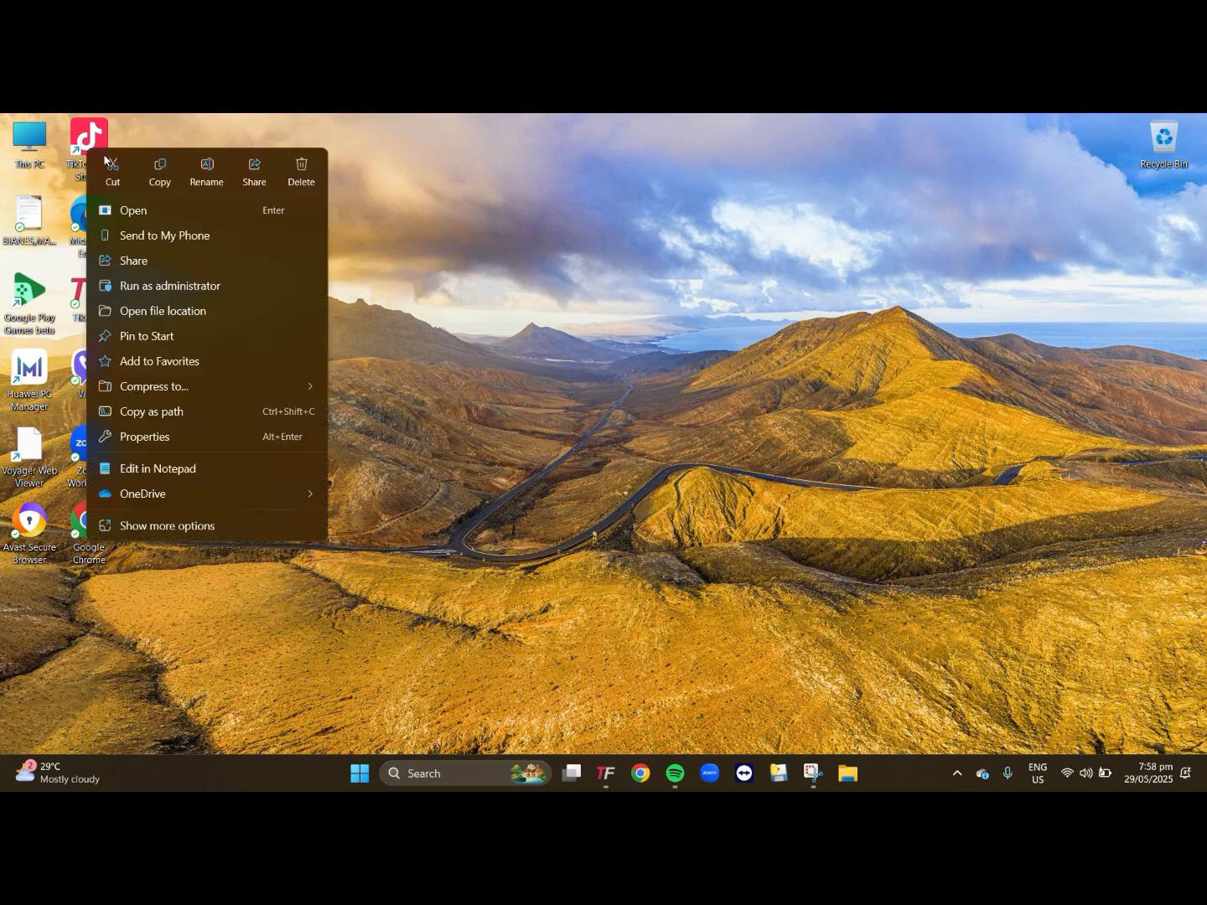
click(107, 207)
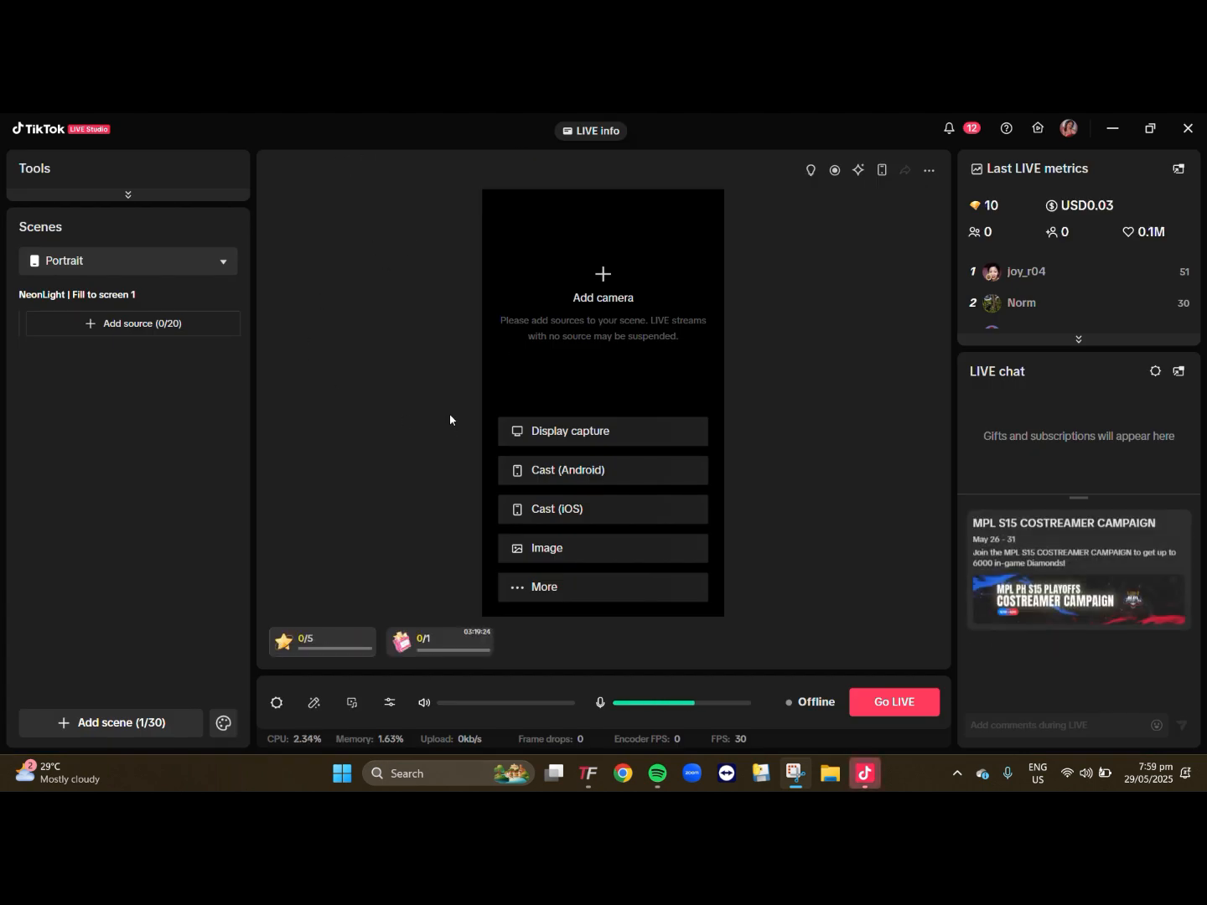
- Browse the theme library while adding a scene and apply the NeonLight theme
click(132, 728)
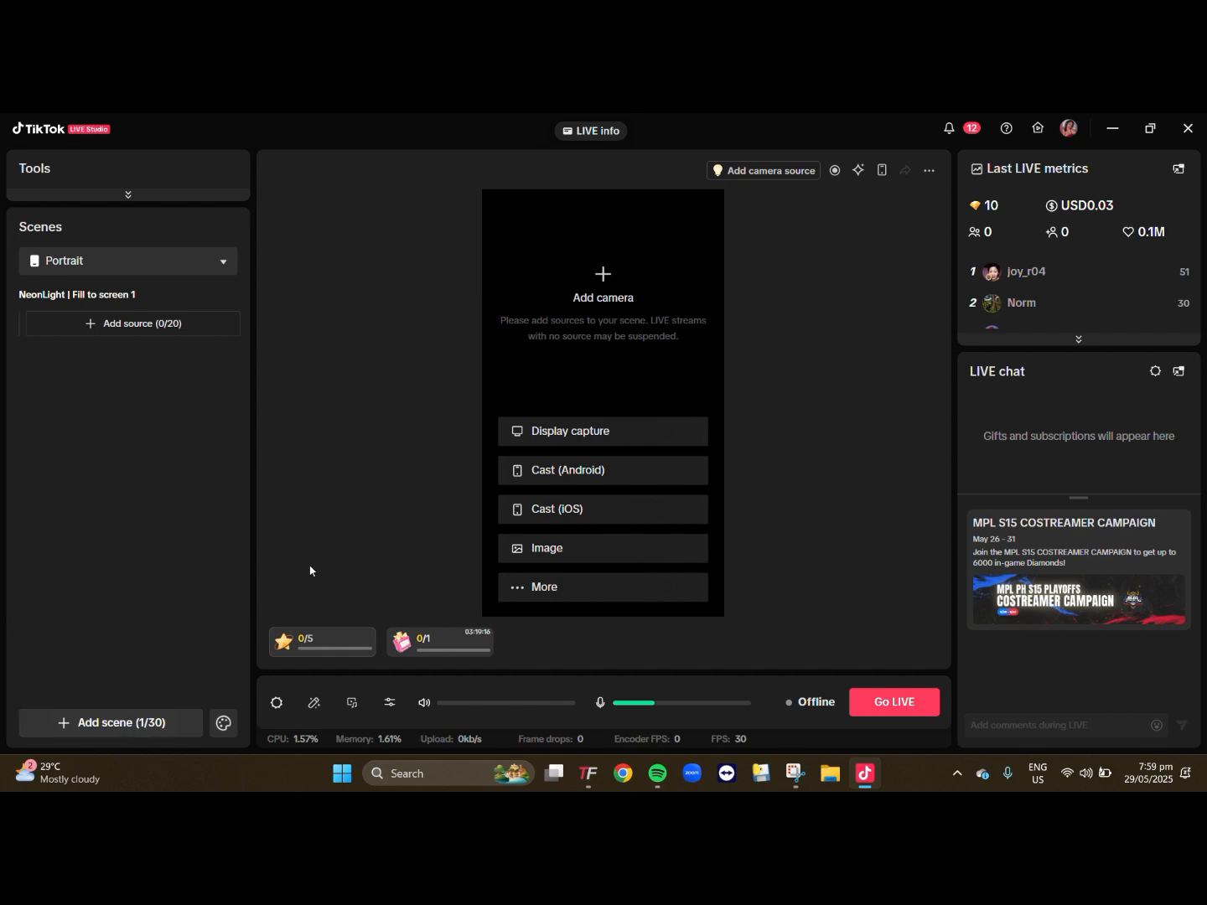
click(118, 734)
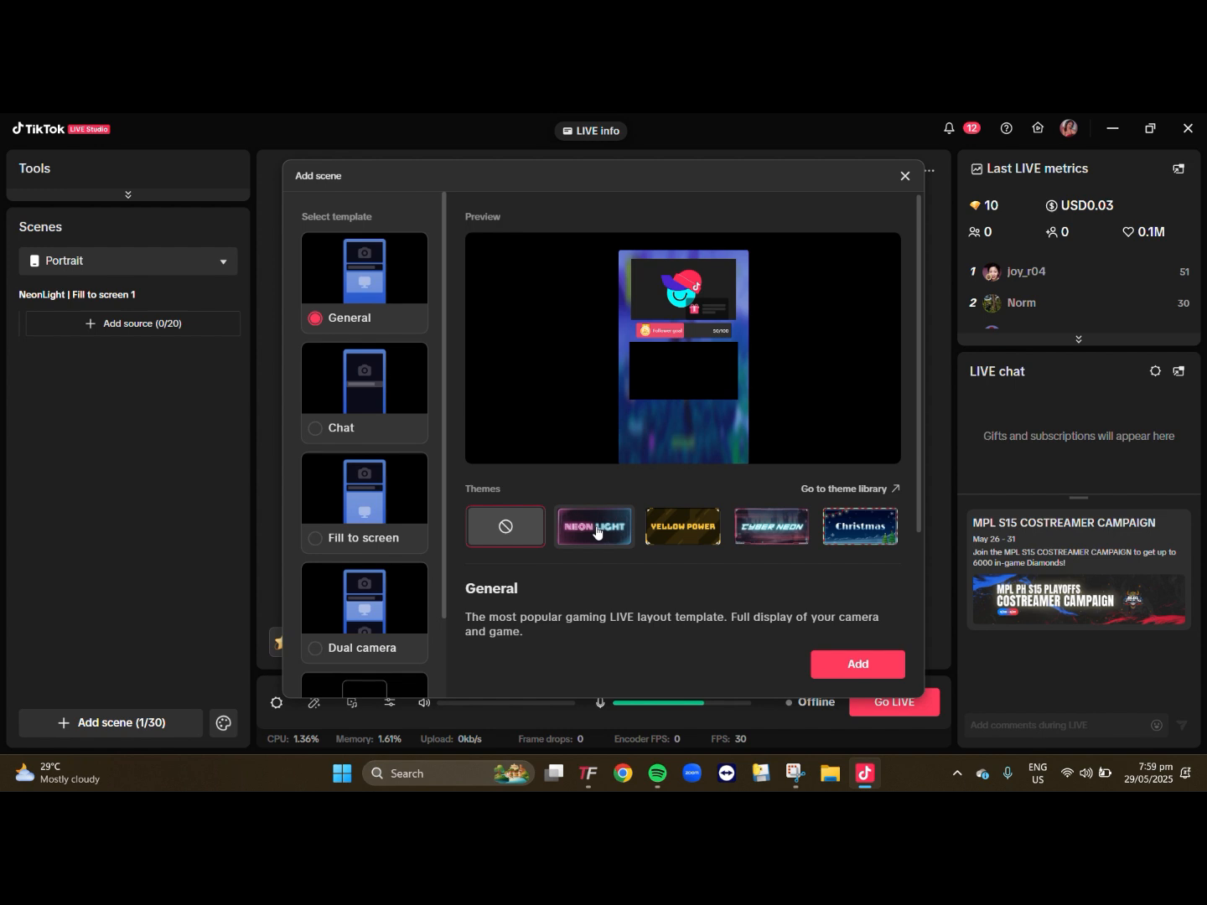
click(875, 490)
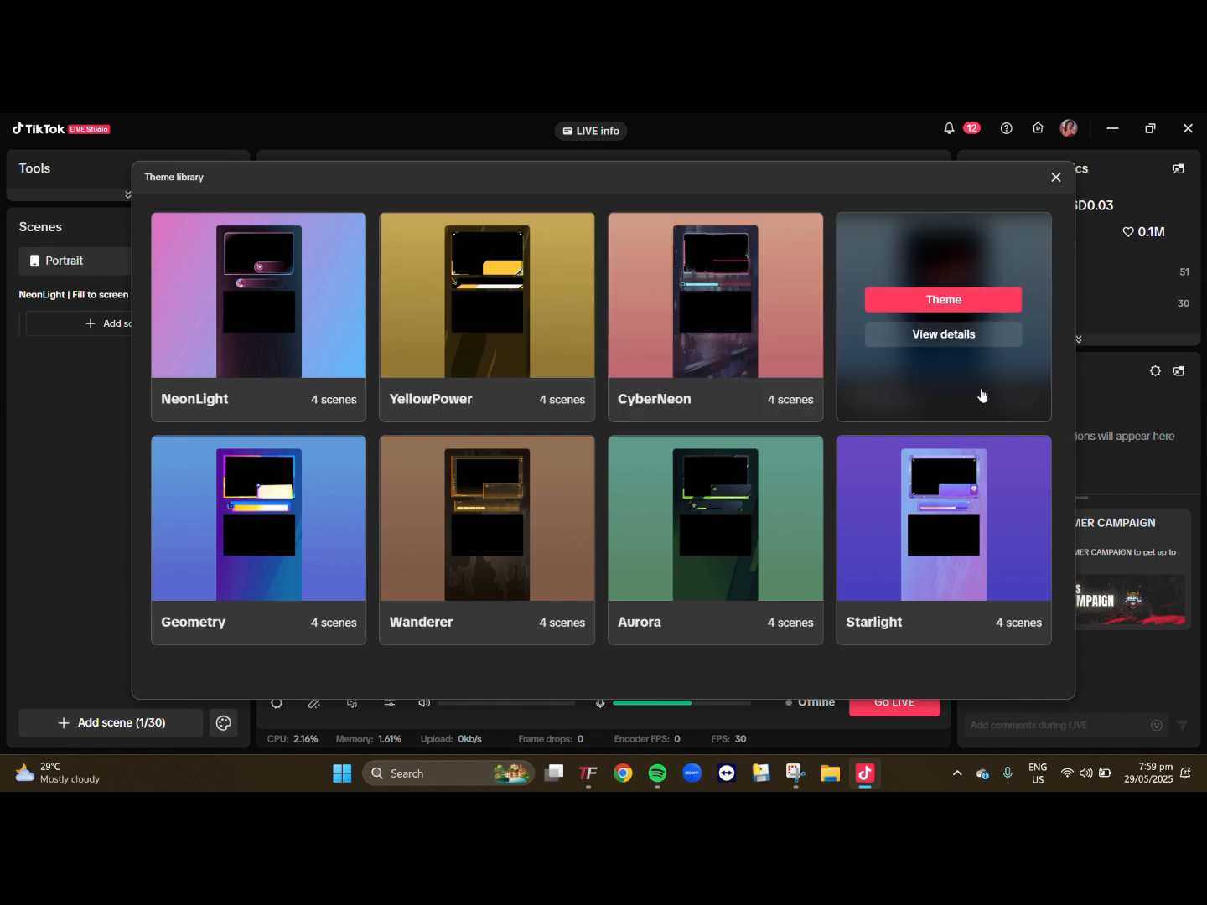
mouse_move(183, 374)
click(271, 313)
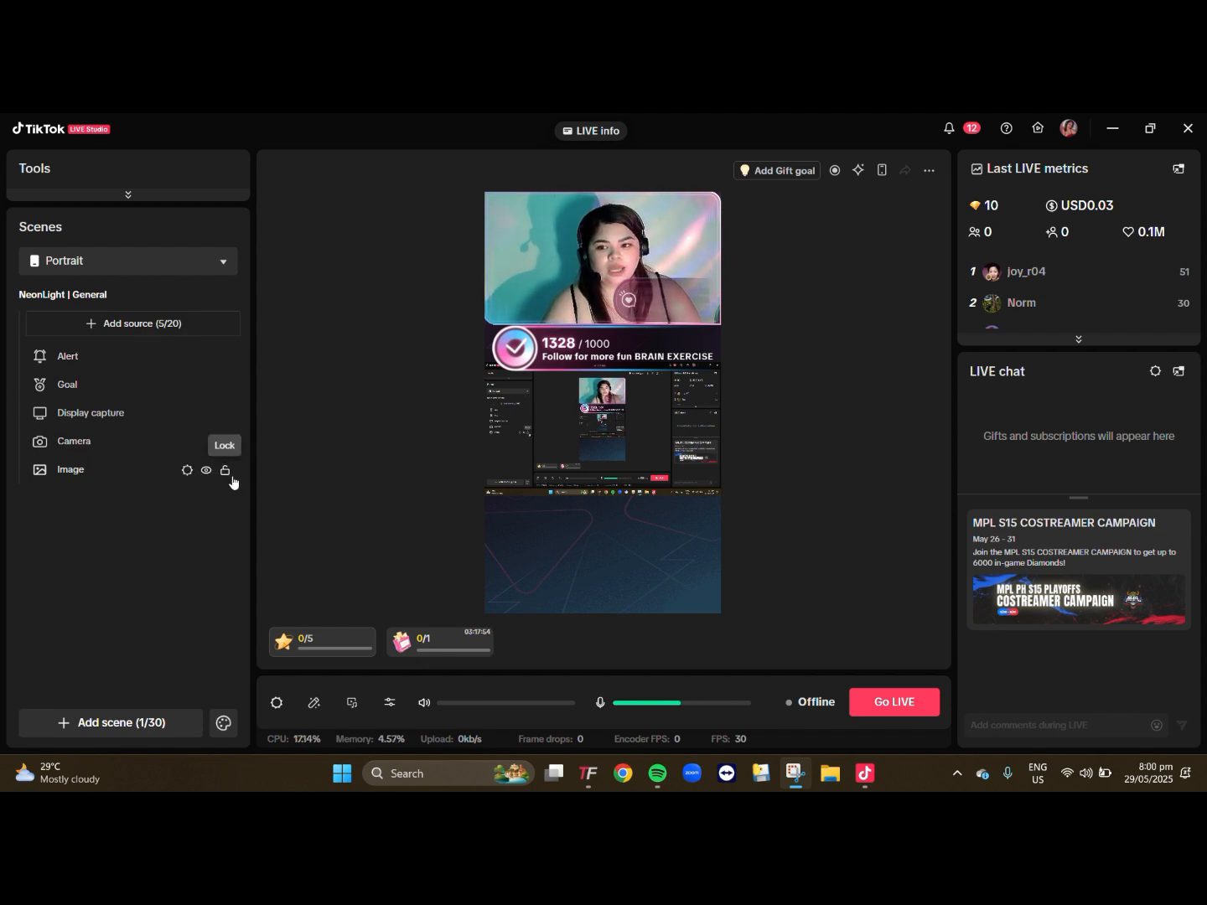
- Delete the Display capture source from the NeonLight | General scene
click(131, 419)
right_click(132, 419)
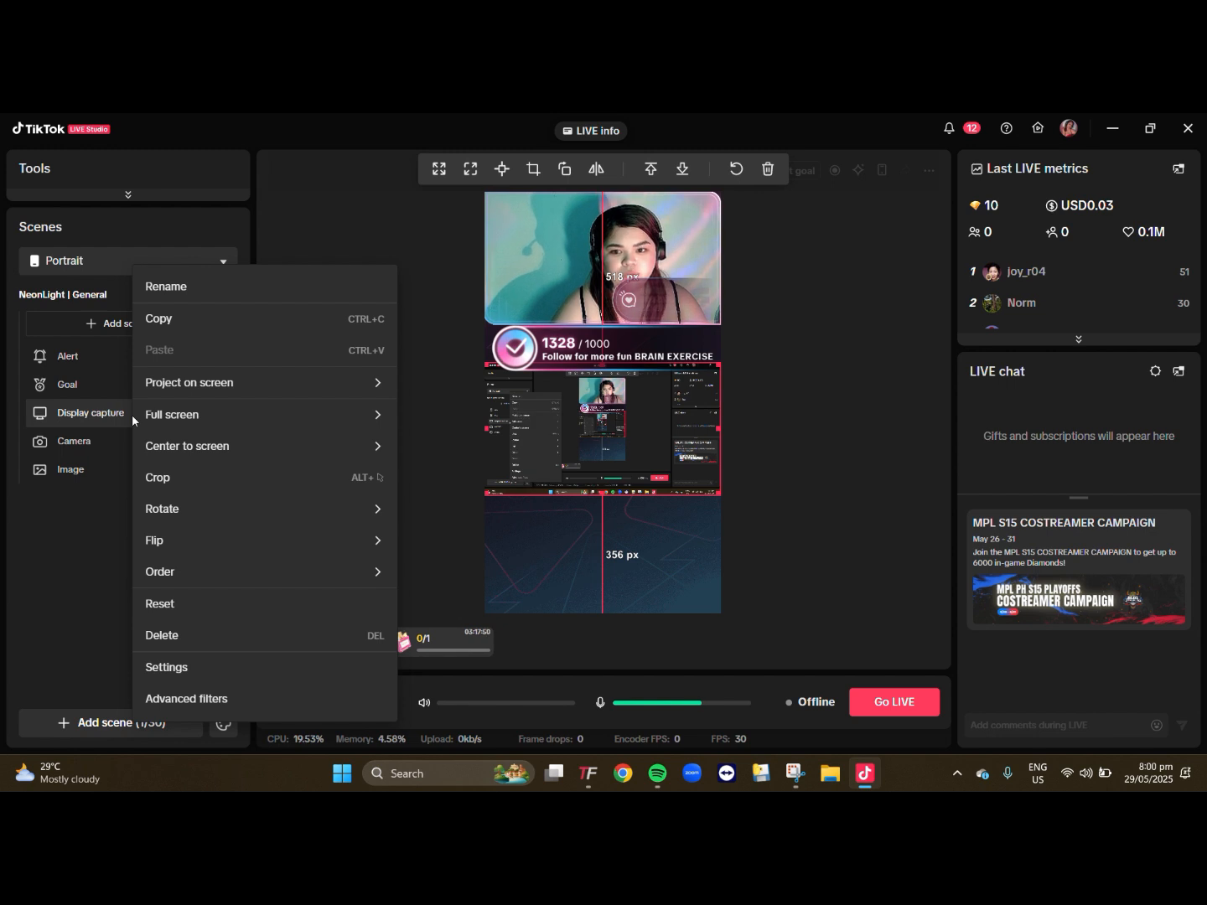
click(162, 638)
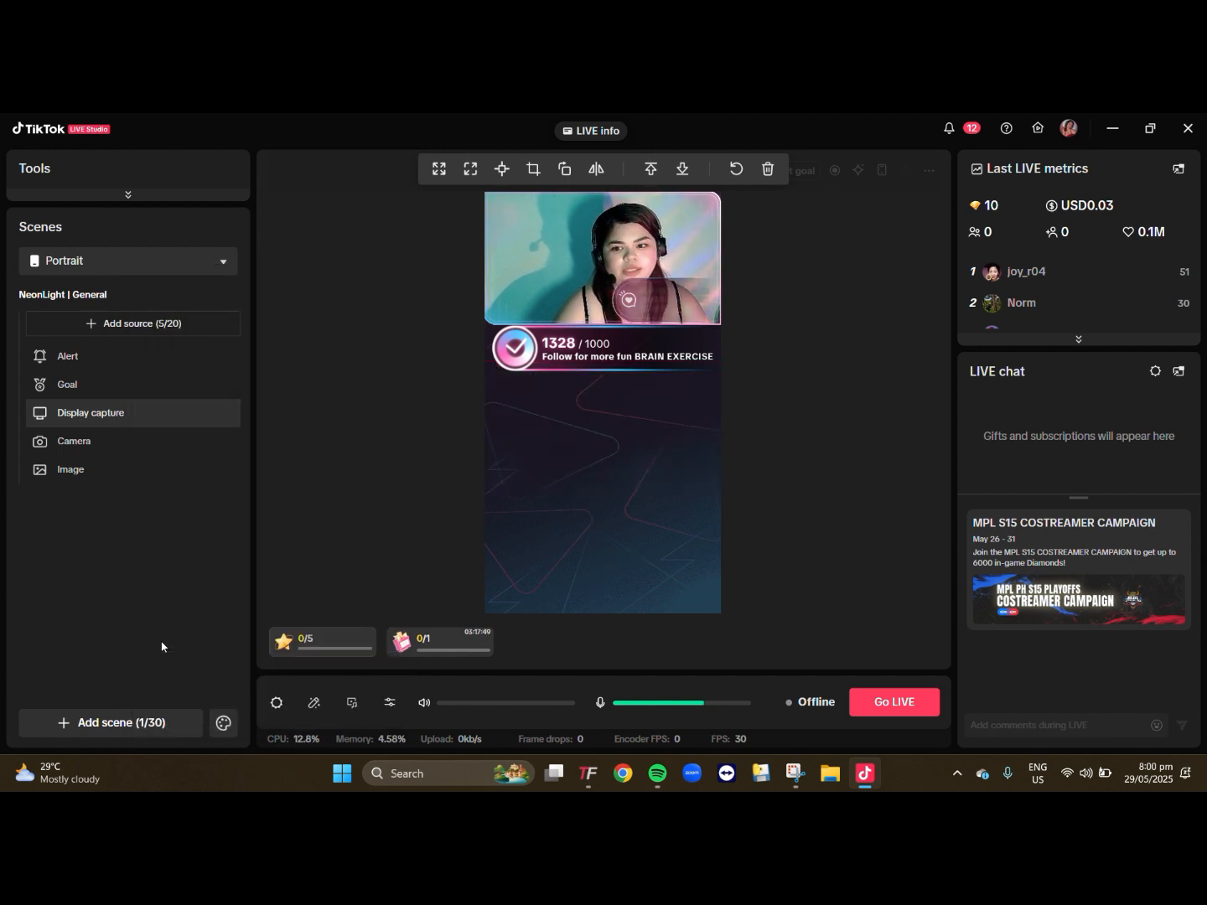
- In the Alert source's settings, preview the alerts with the type set to All and apply the settings
click(88, 358)
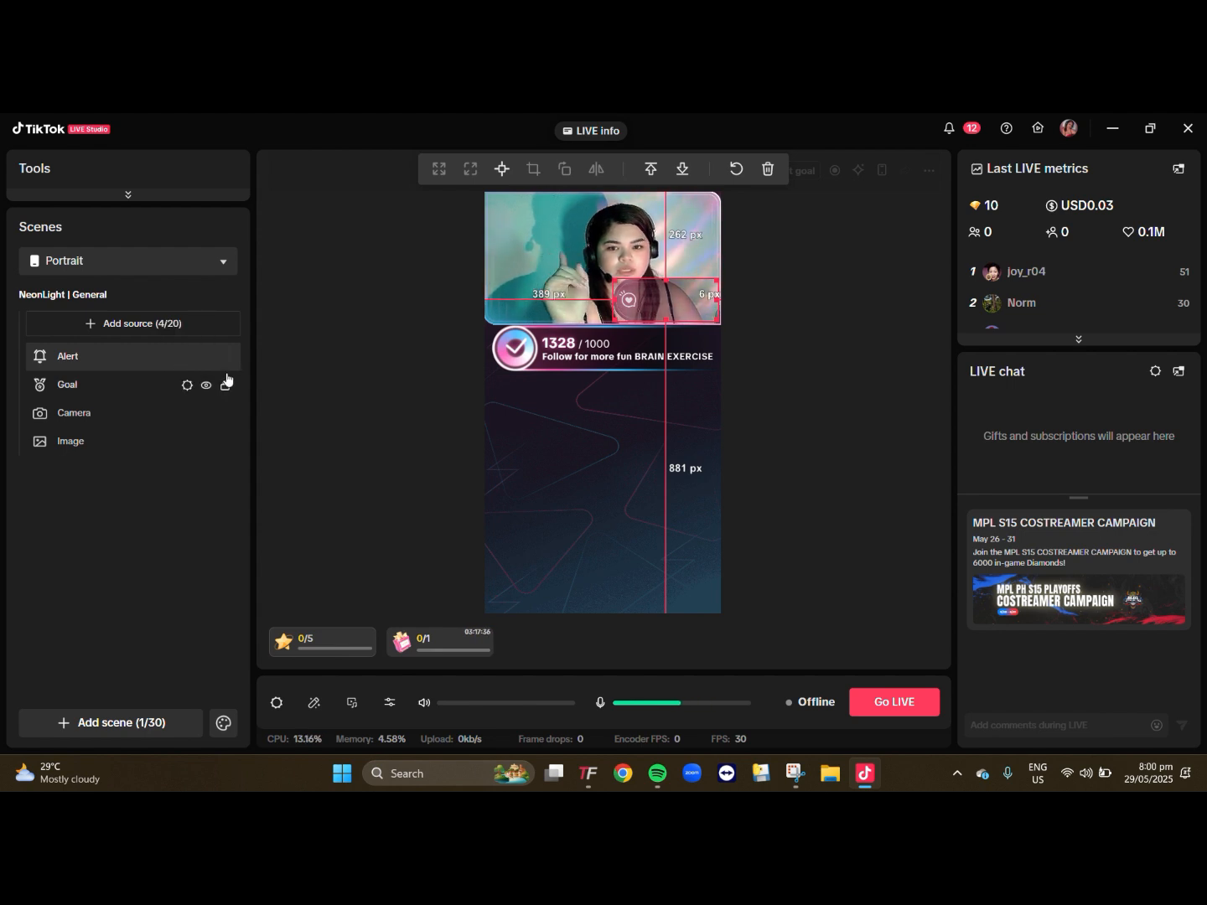
click(187, 358)
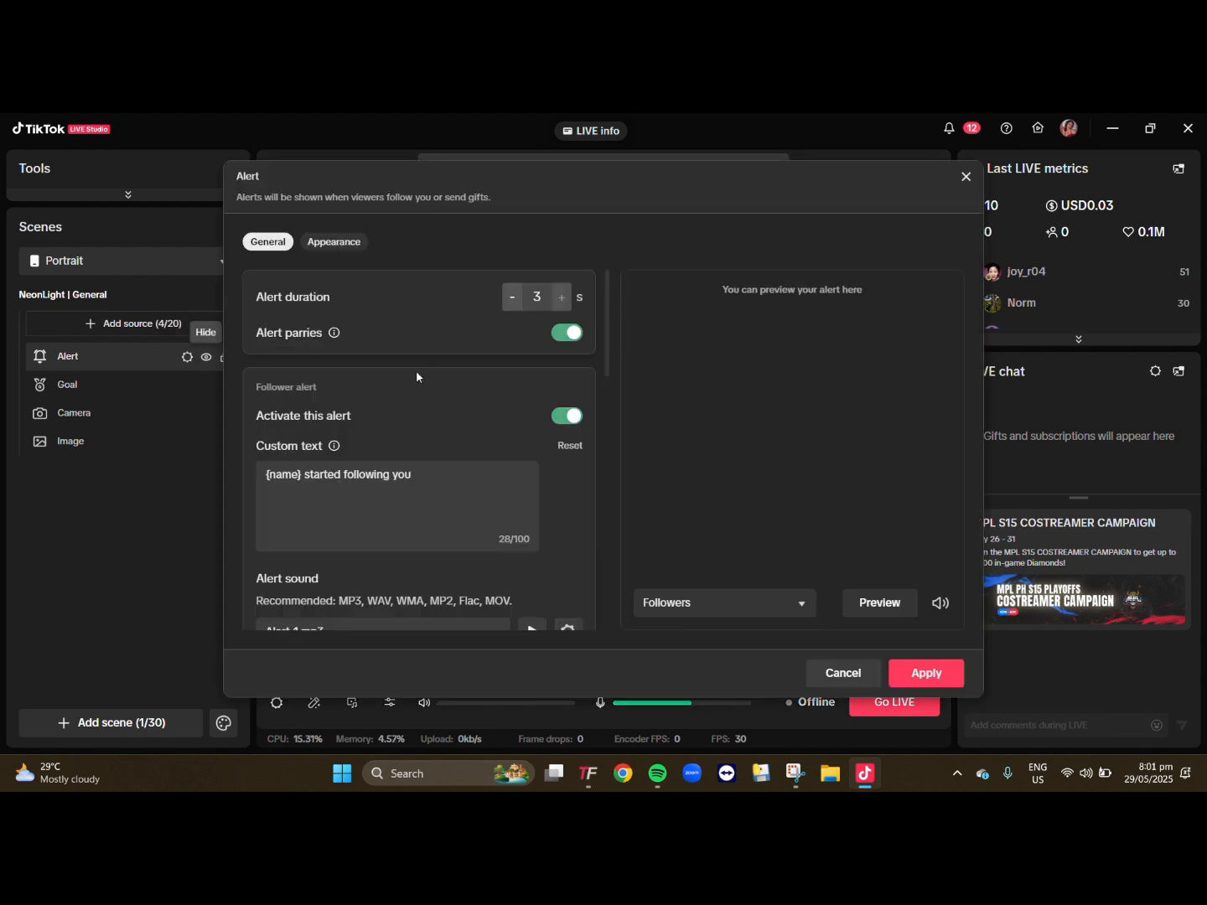
scroll(419, 368, down, 2)
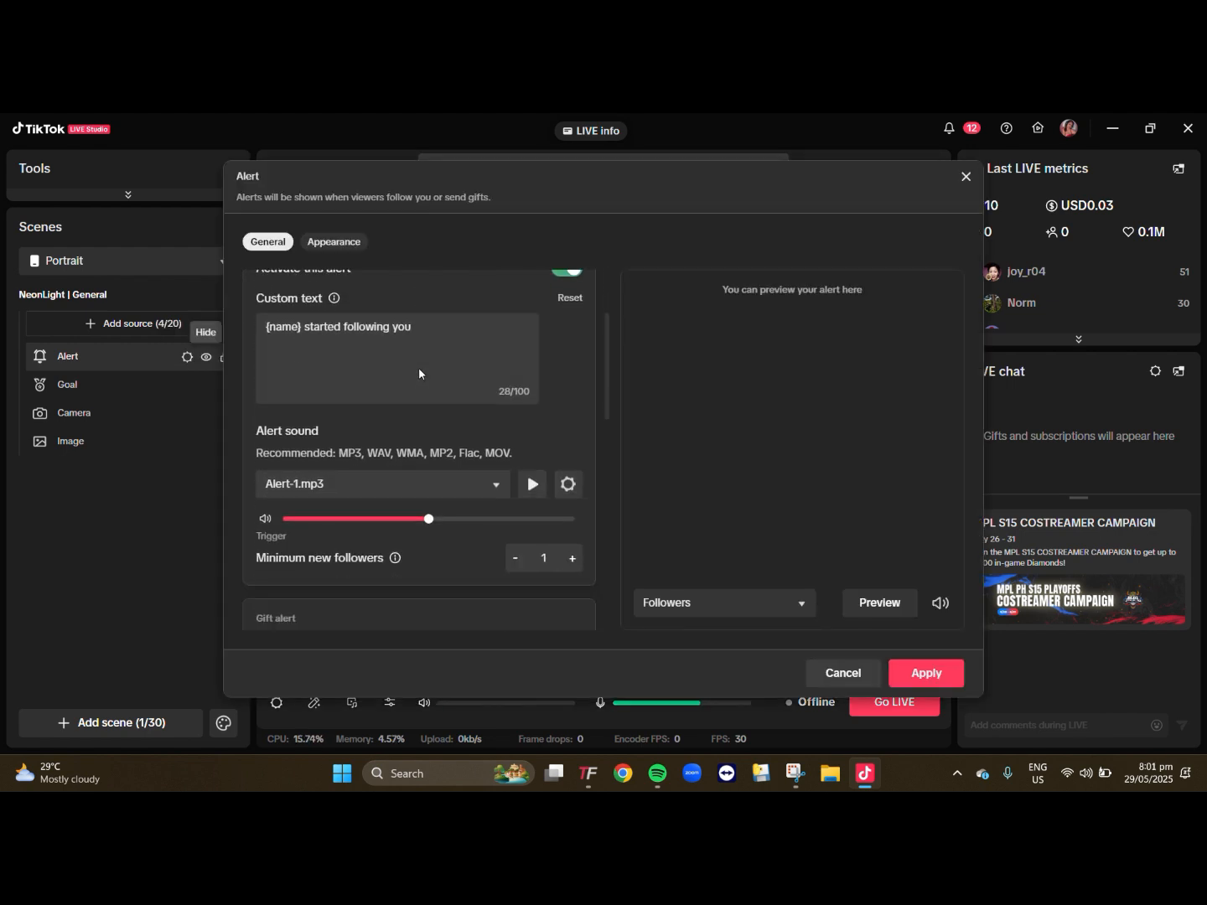
scroll(419, 370, up, 3)
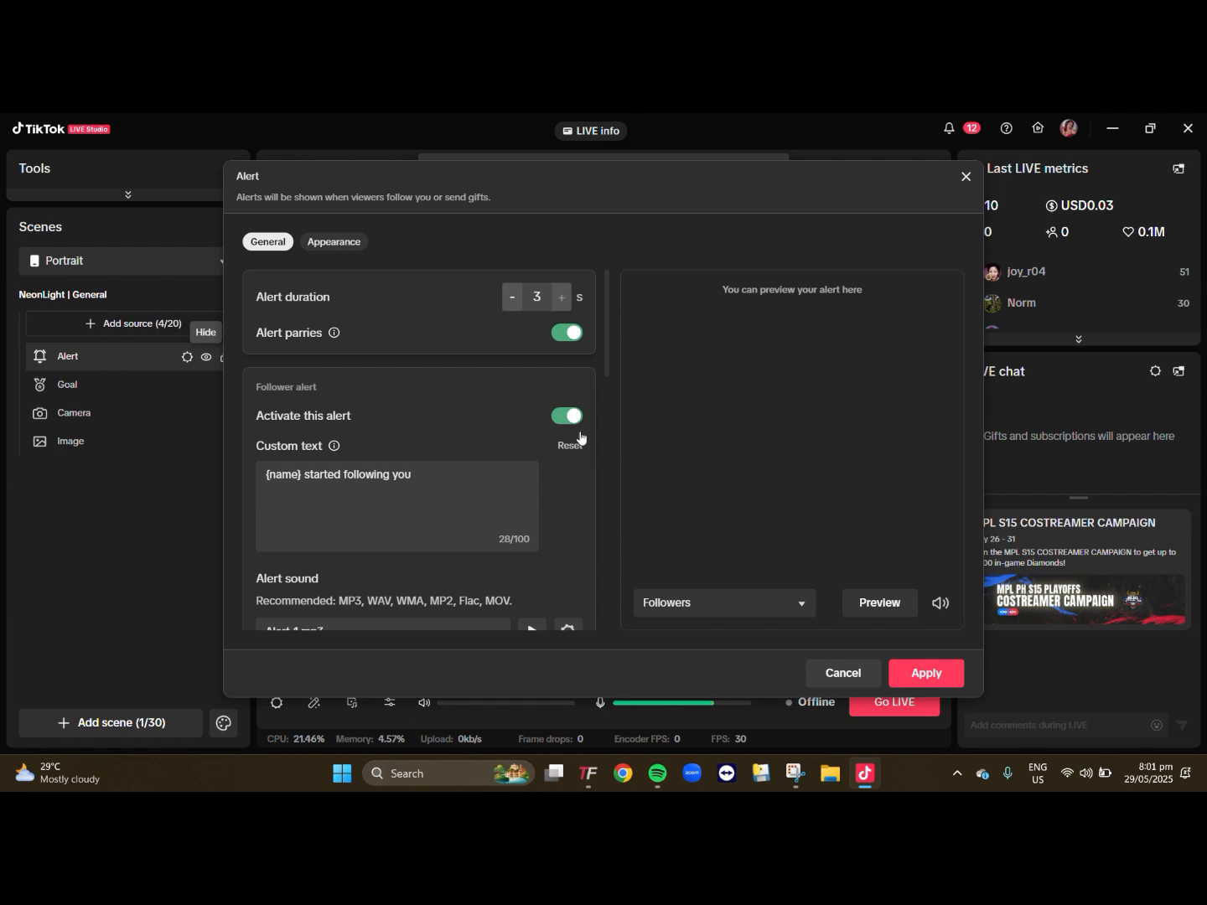
scroll(571, 465, down, 8)
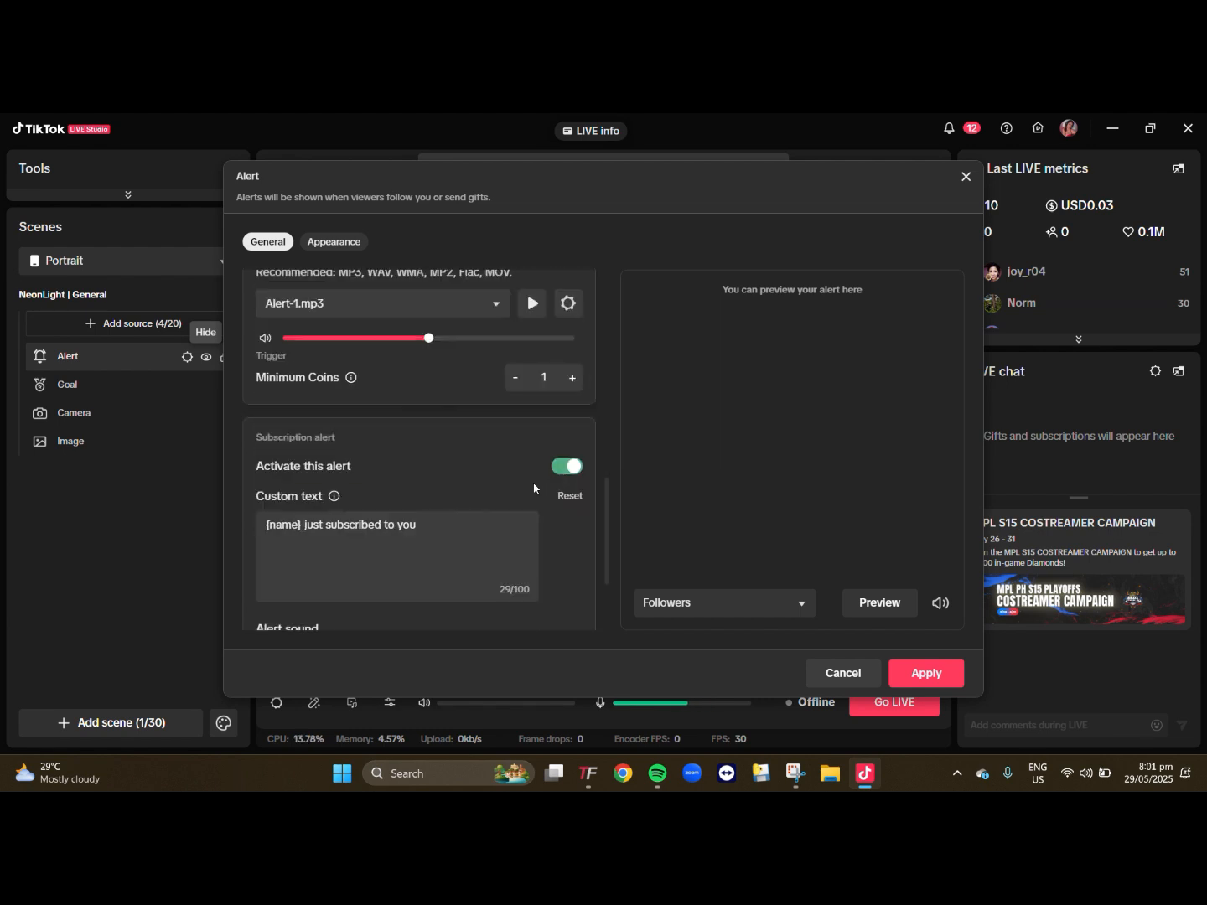
click(760, 604)
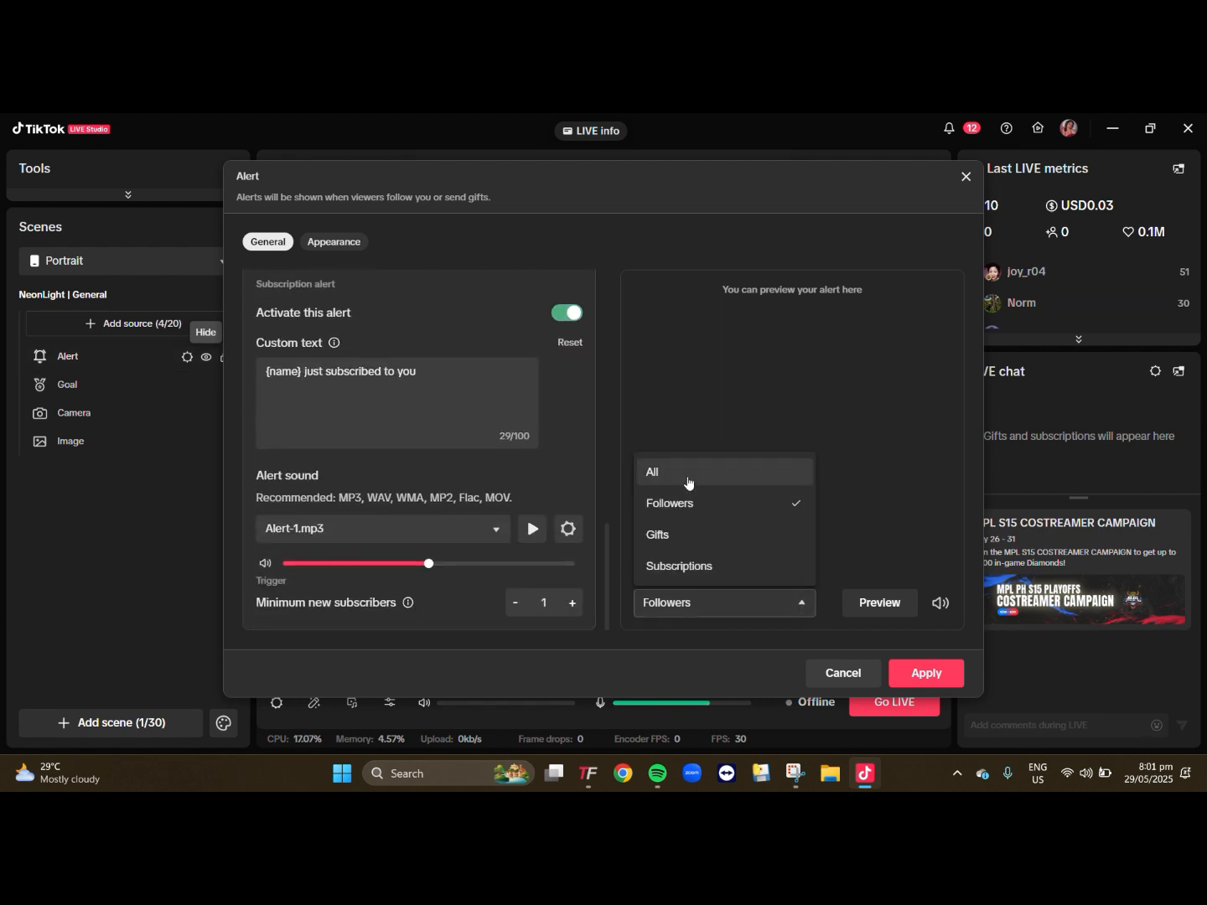
click(716, 608)
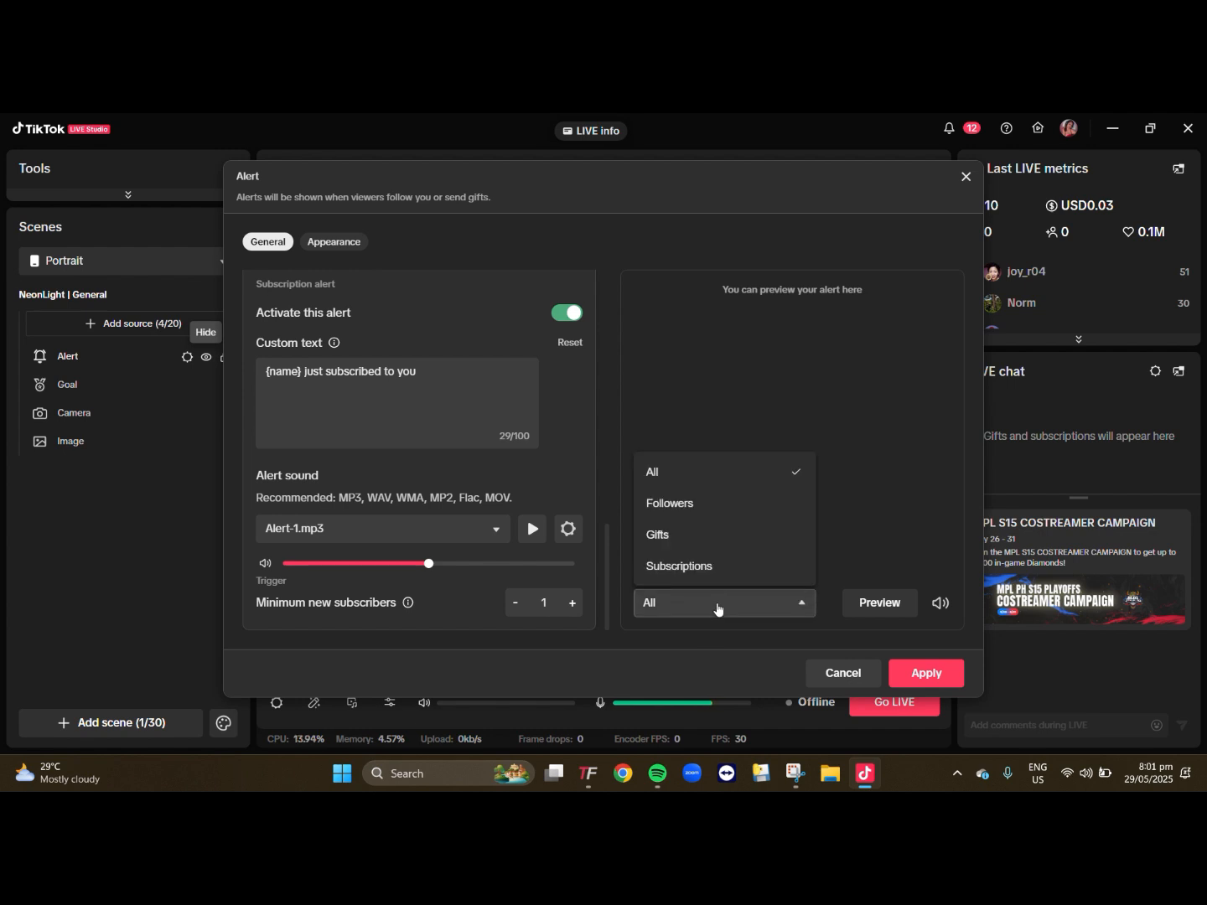
click(719, 609)
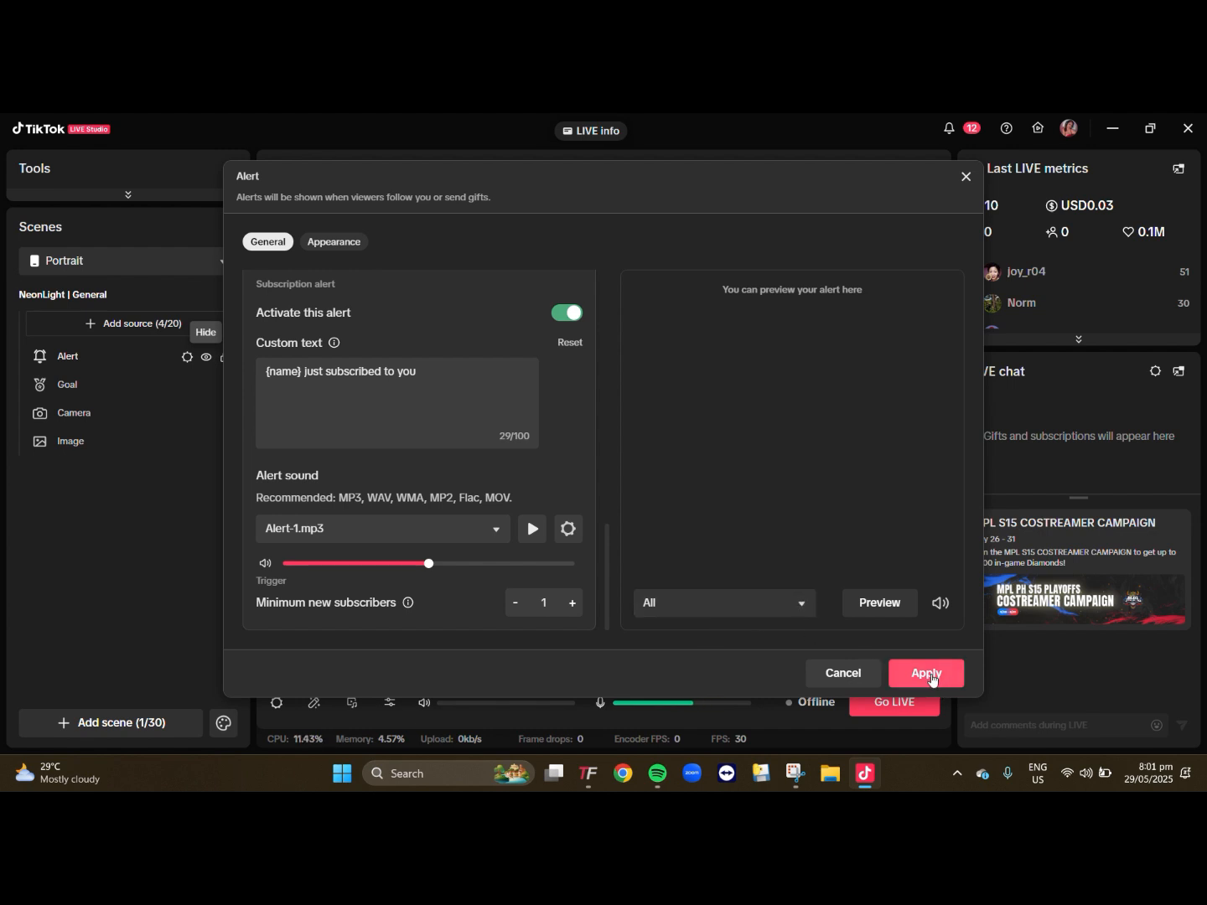
click(876, 604)
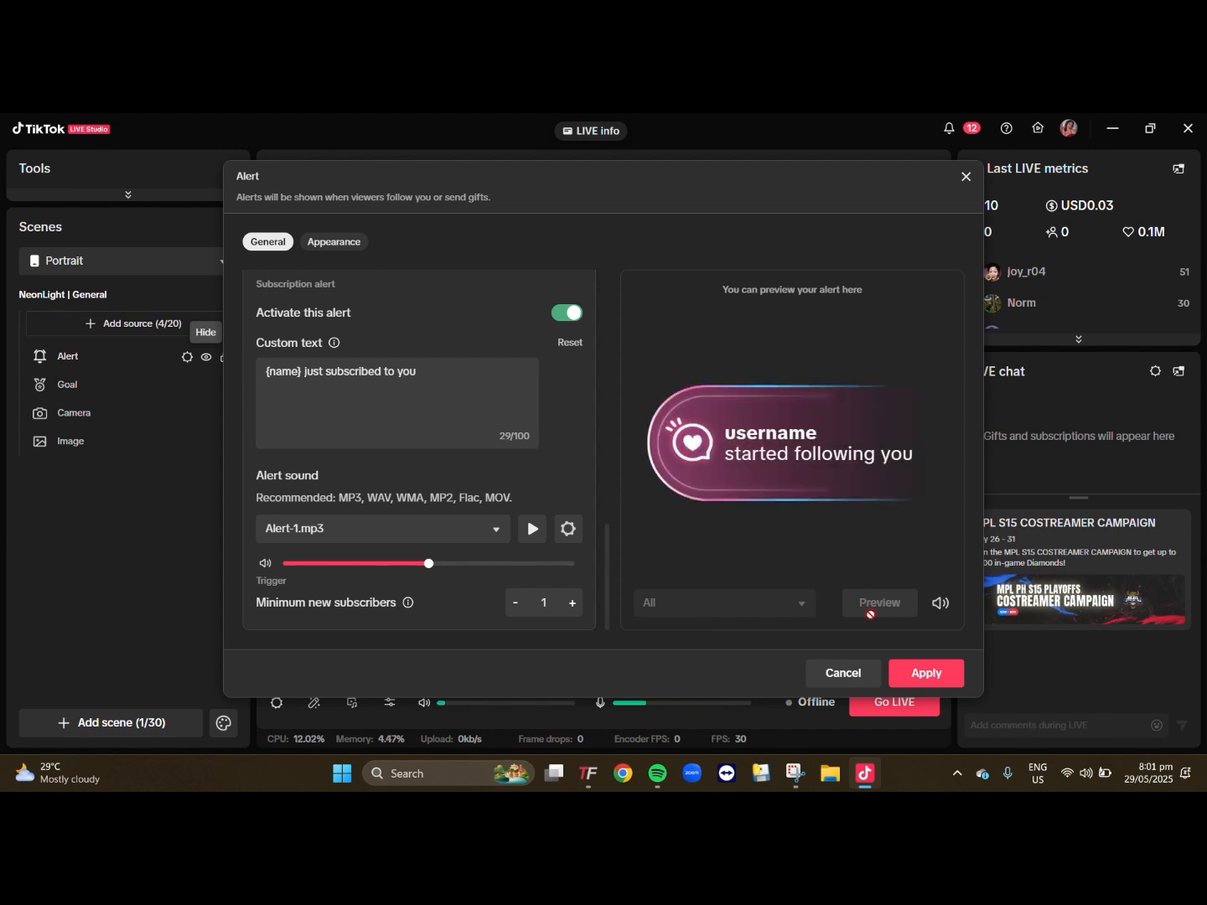
click(919, 675)
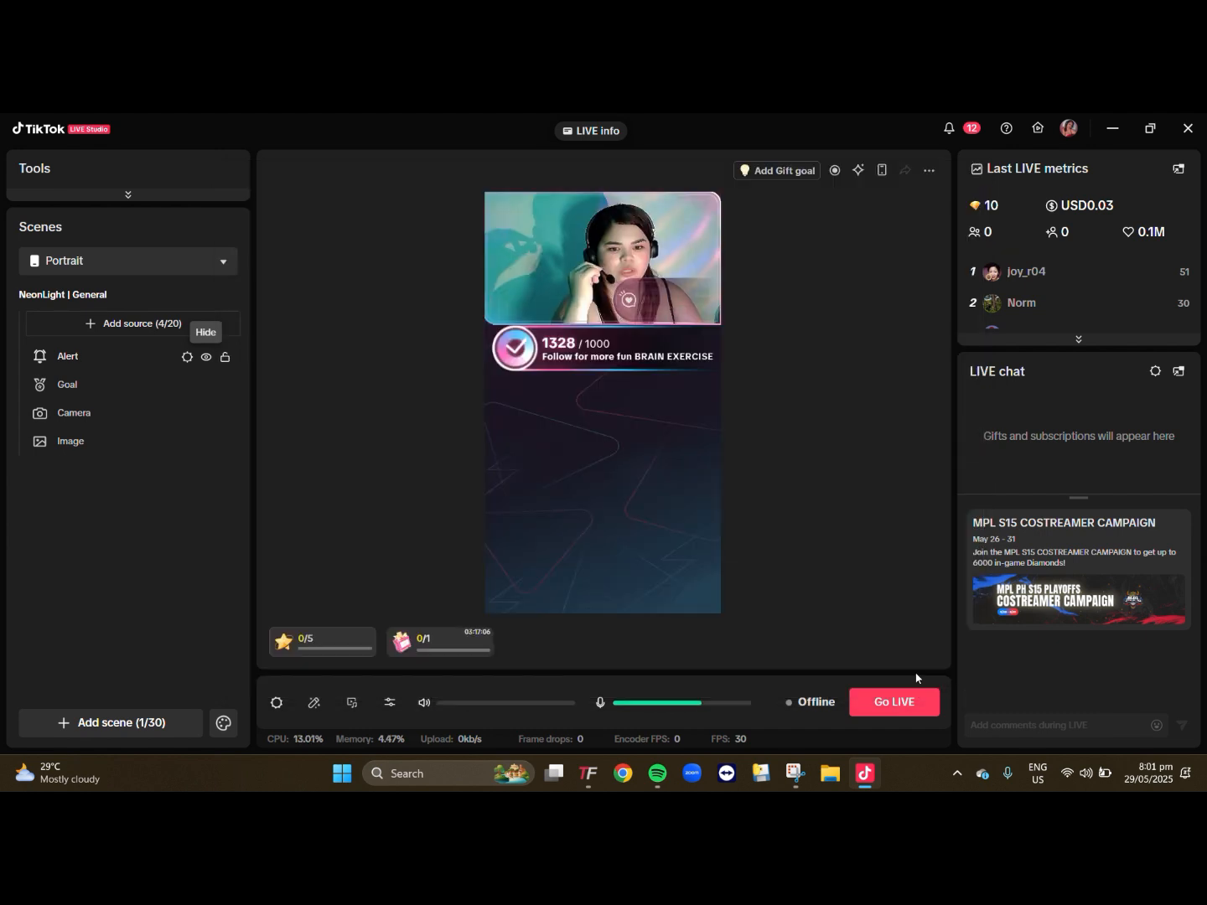
- Enlarge the alert box on the canvas until it spans nearly the full width of the camera area
click(656, 294)
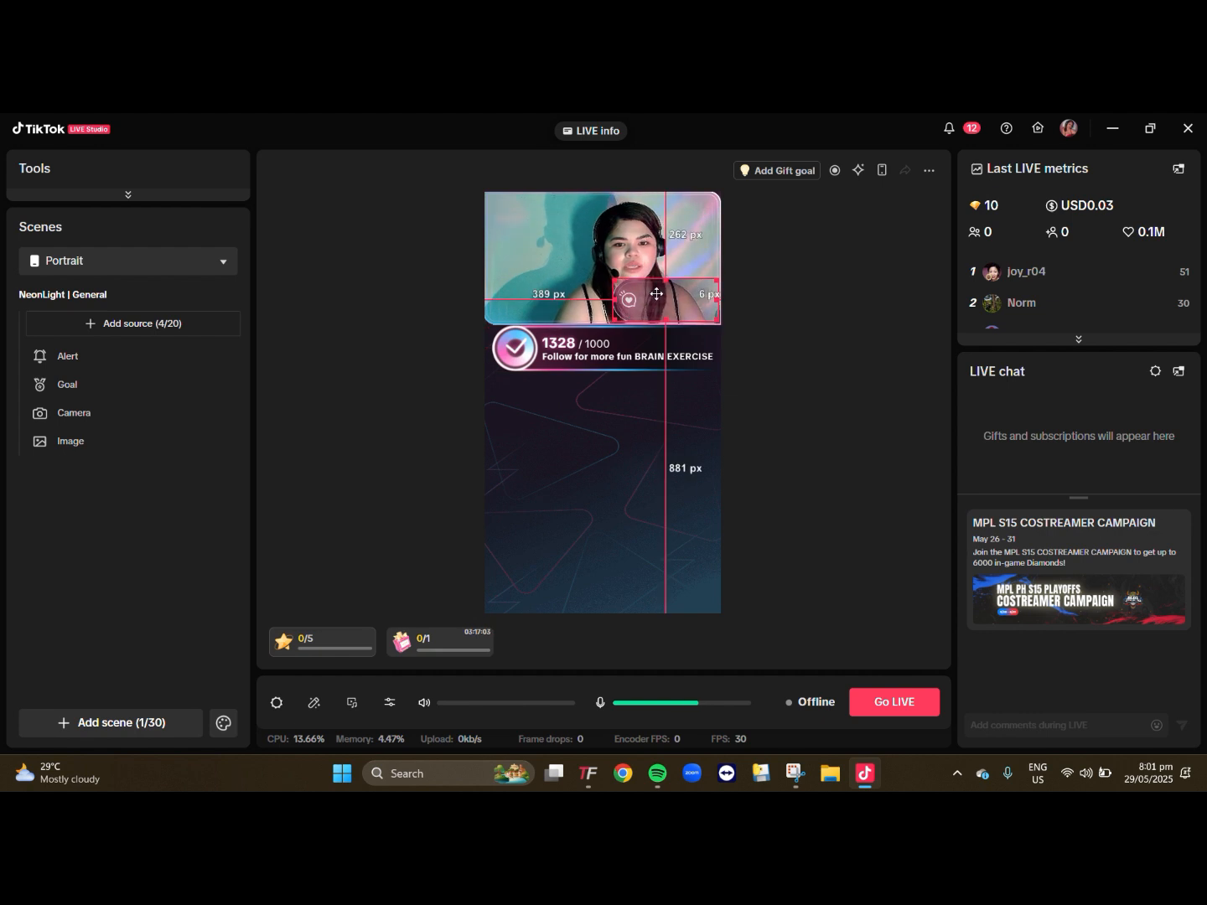
drag(614, 279, 571, 264)
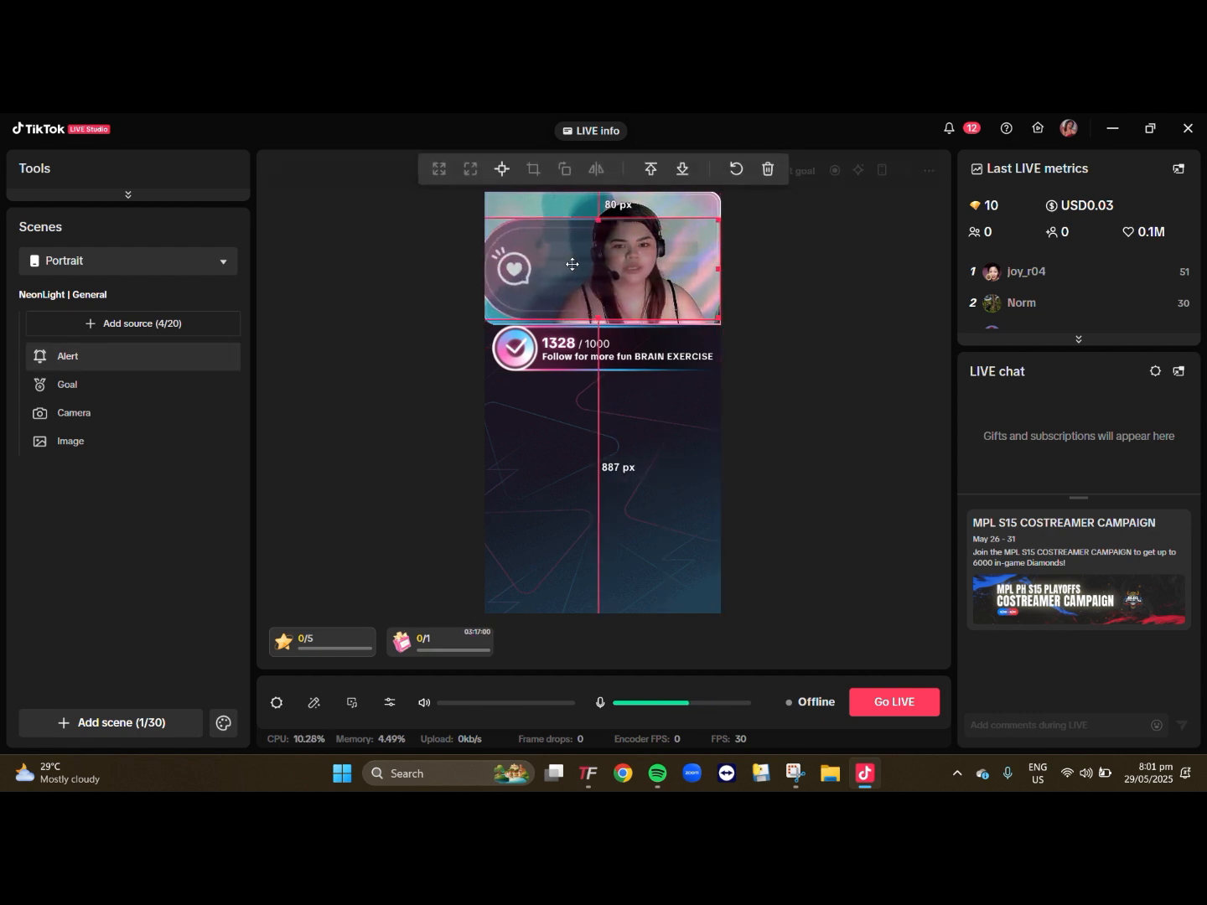
- Set the Goal source's follower target to 2000 and preview the goal with its existing description
click(624, 345)
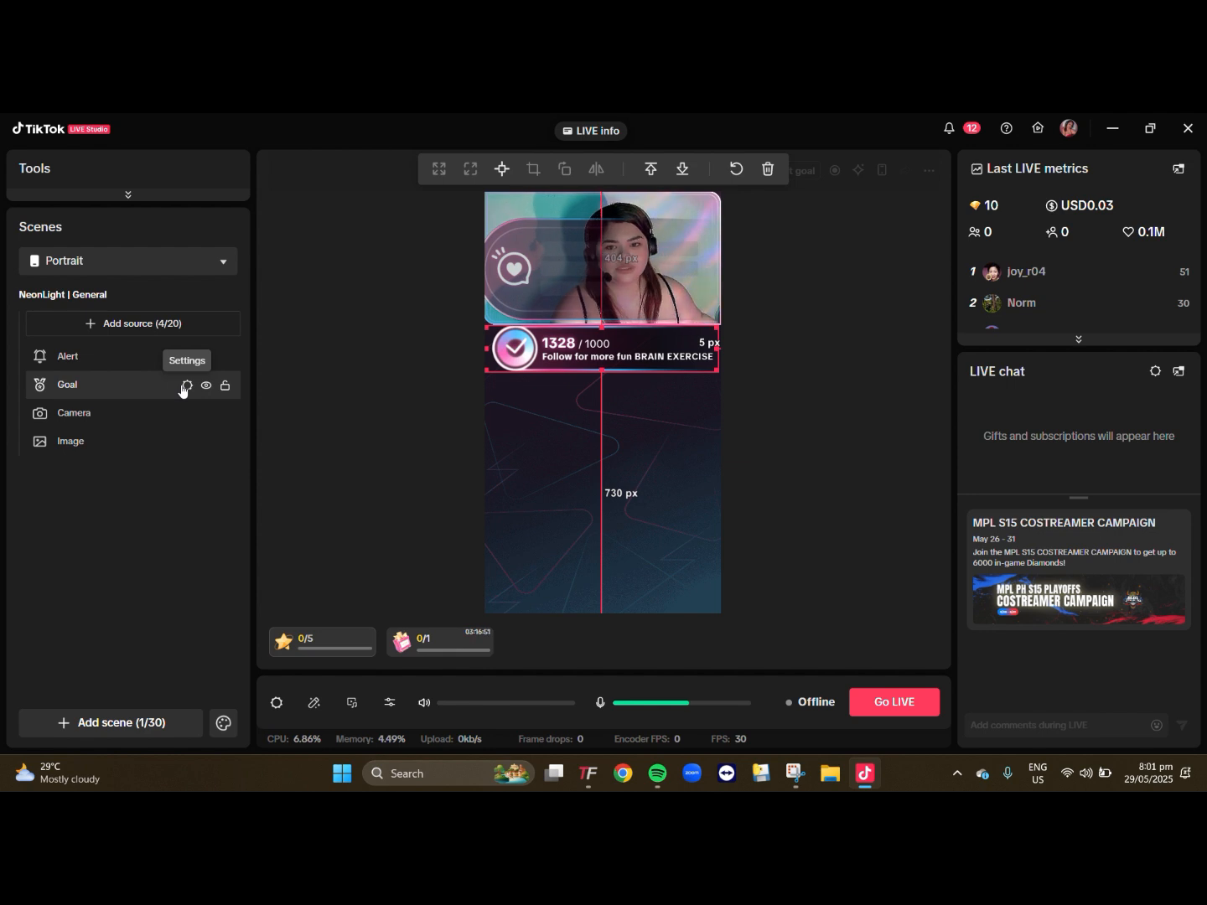
click(186, 386)
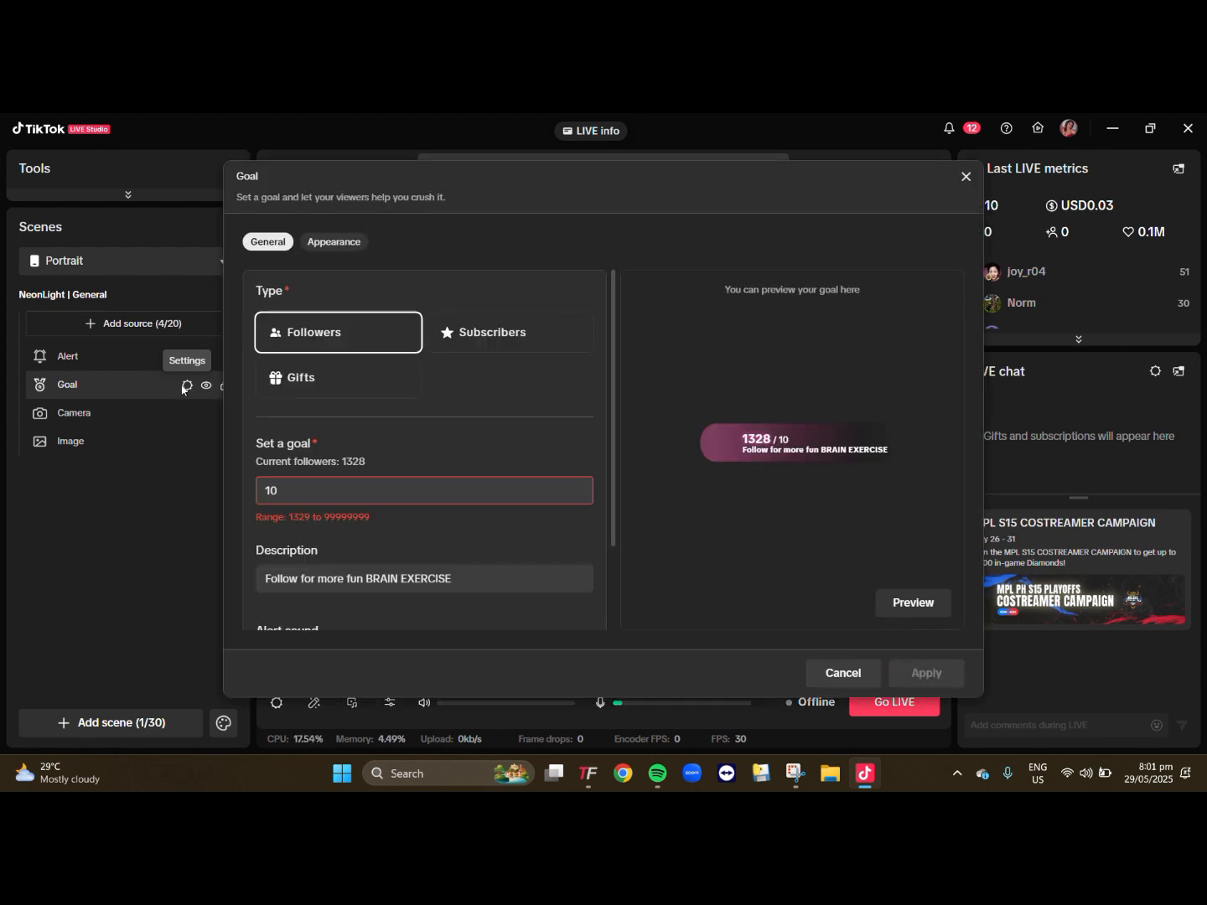
drag(309, 486, 229, 481)
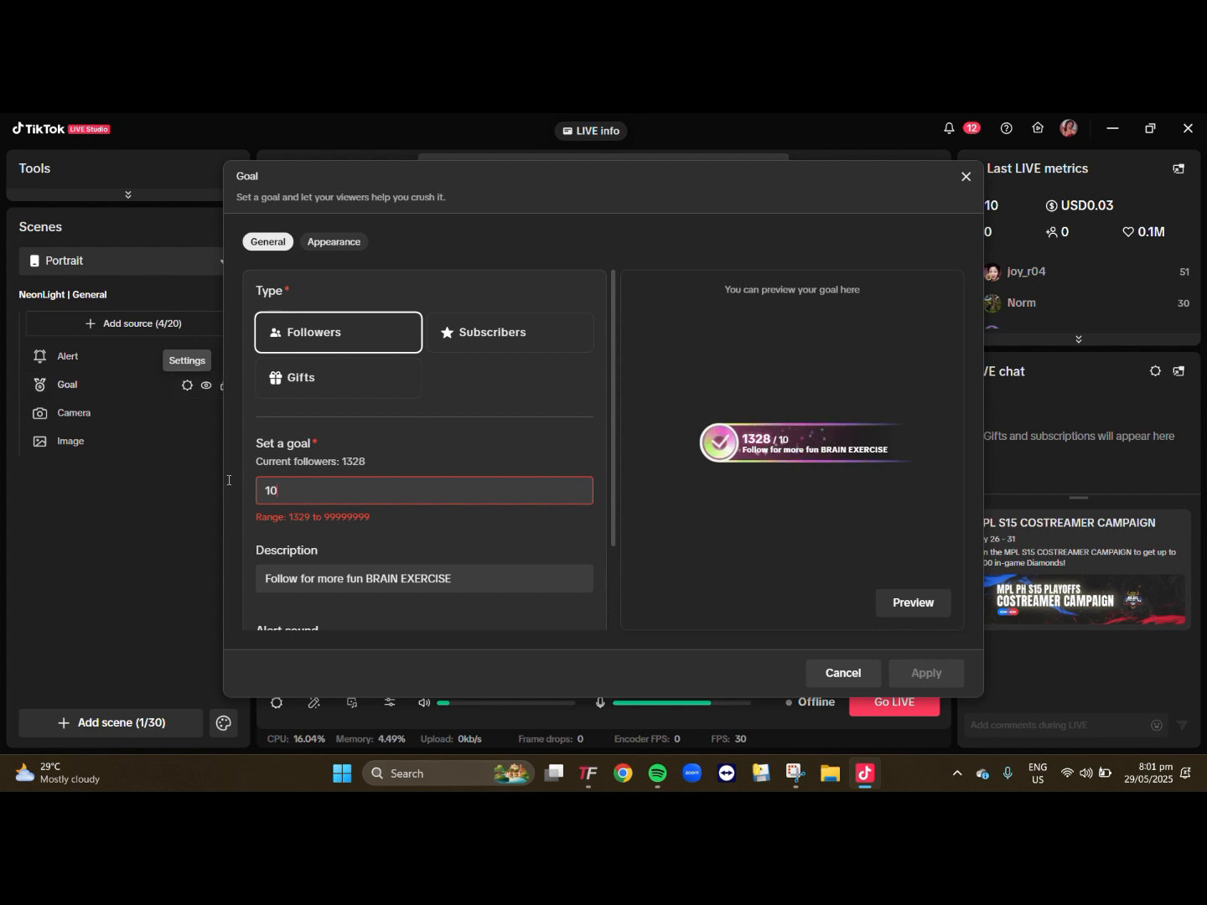
text(2)
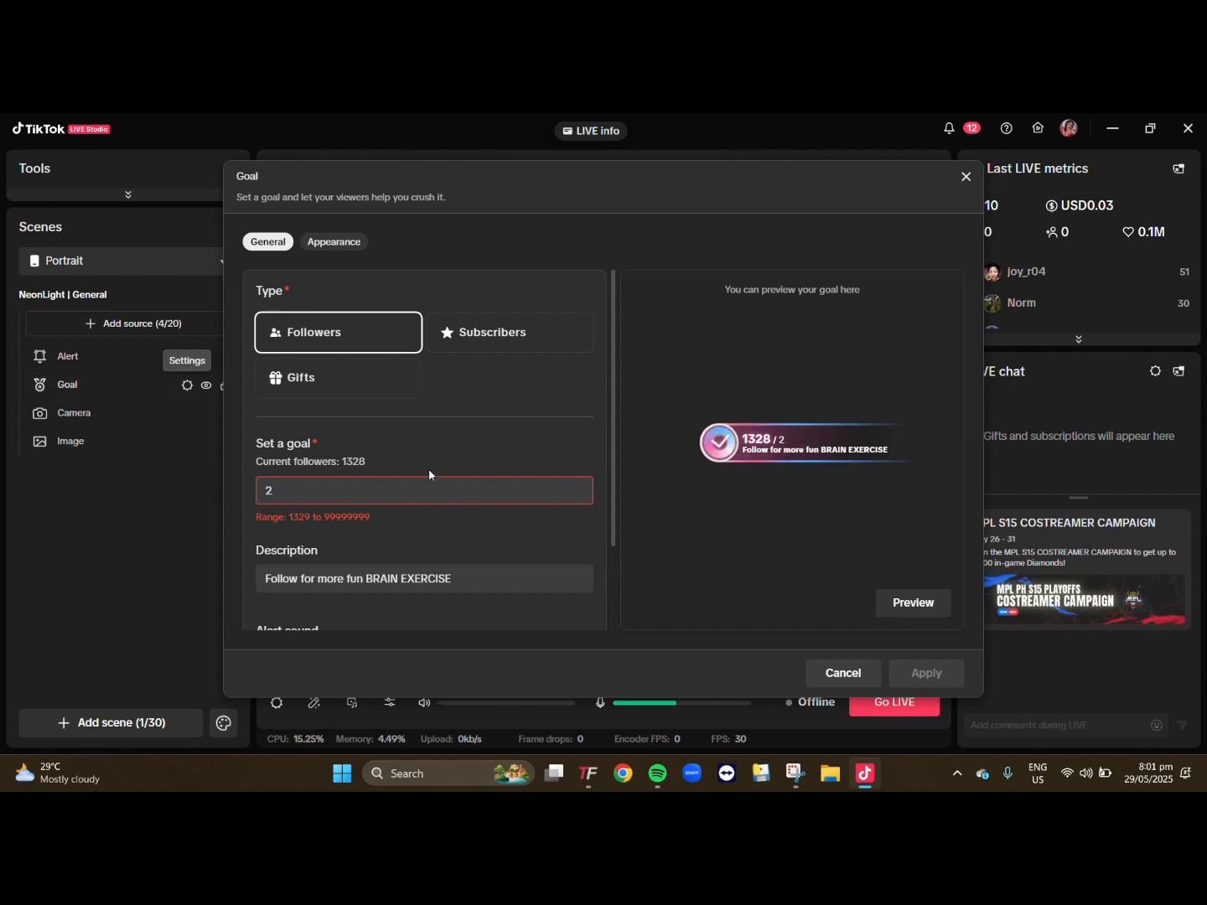
text(000)
scroll(390, 513, down, 2)
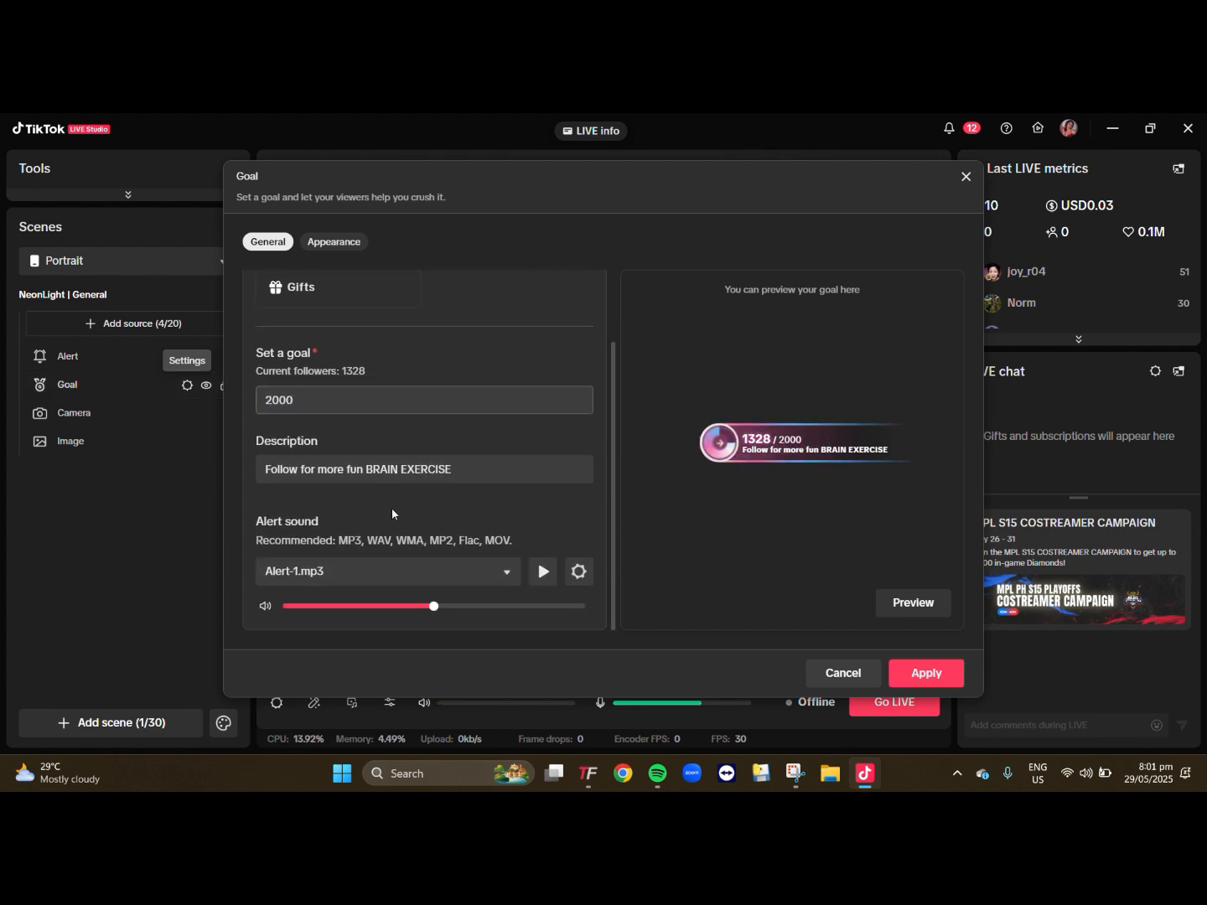
scroll(369, 525, up, 2)
scroll(412, 514, down, 2)
click(457, 473)
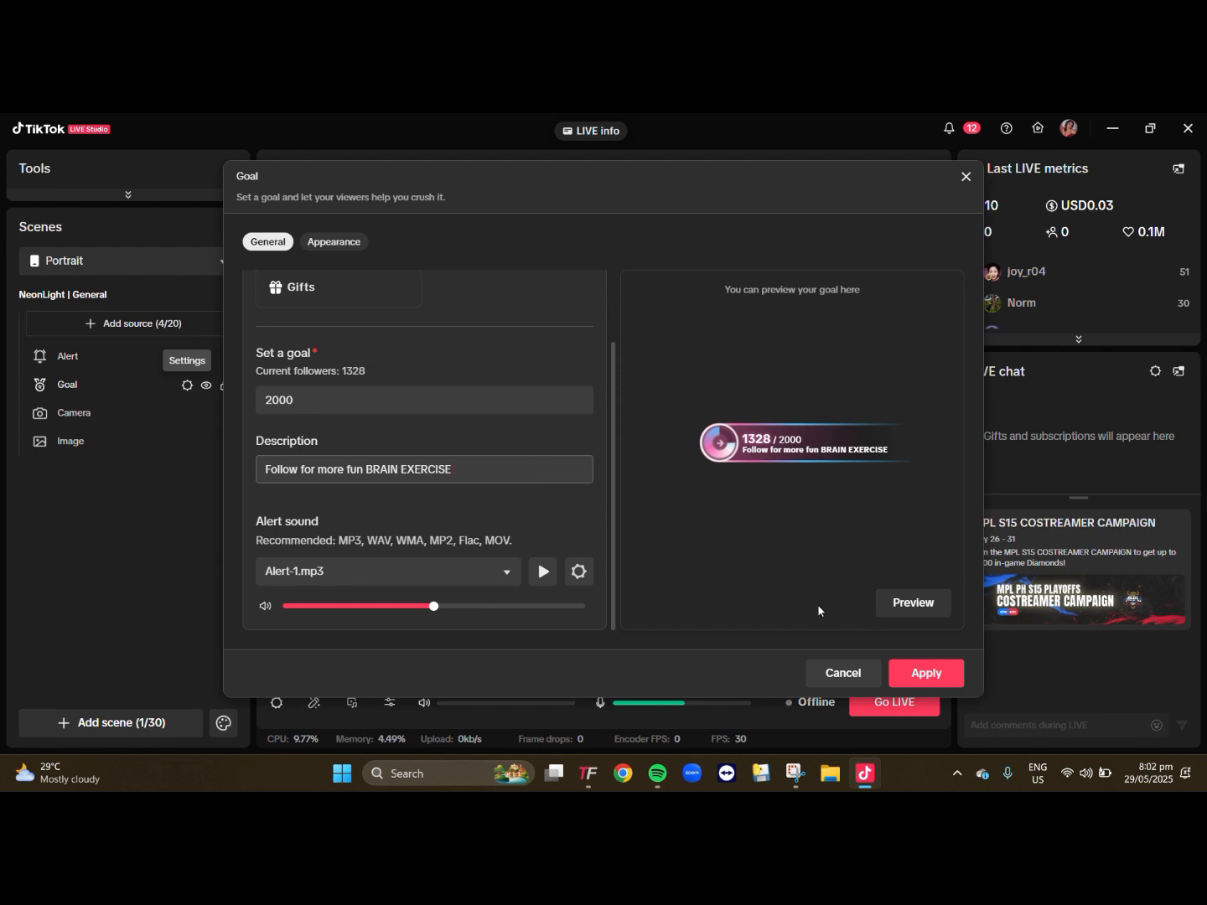
click(916, 602)
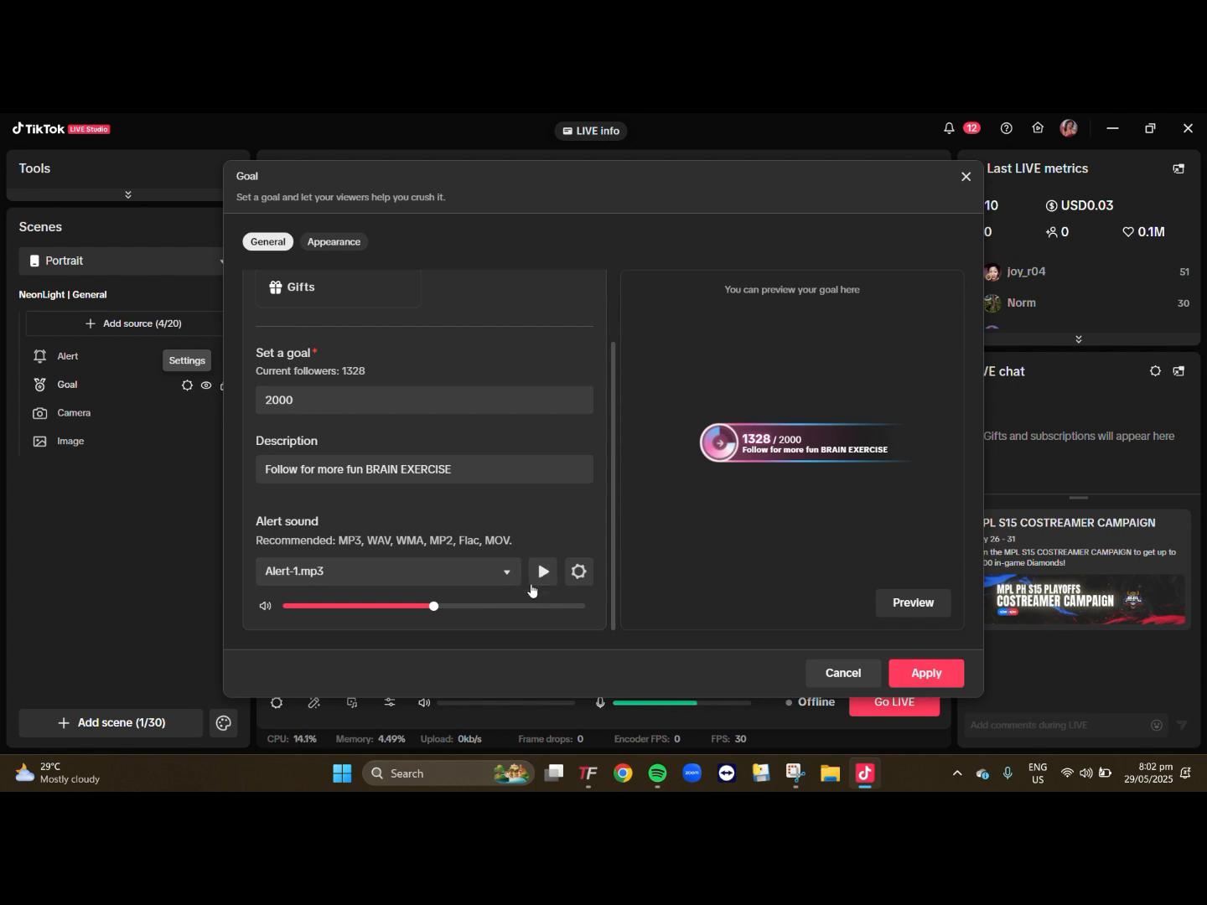
- Try Alert-3.mp3 and Alert-2.mp3 as the goal's alert sound, choose Alert-1.mp3 at about two-thirds volume, and apply the settings
click(487, 575)
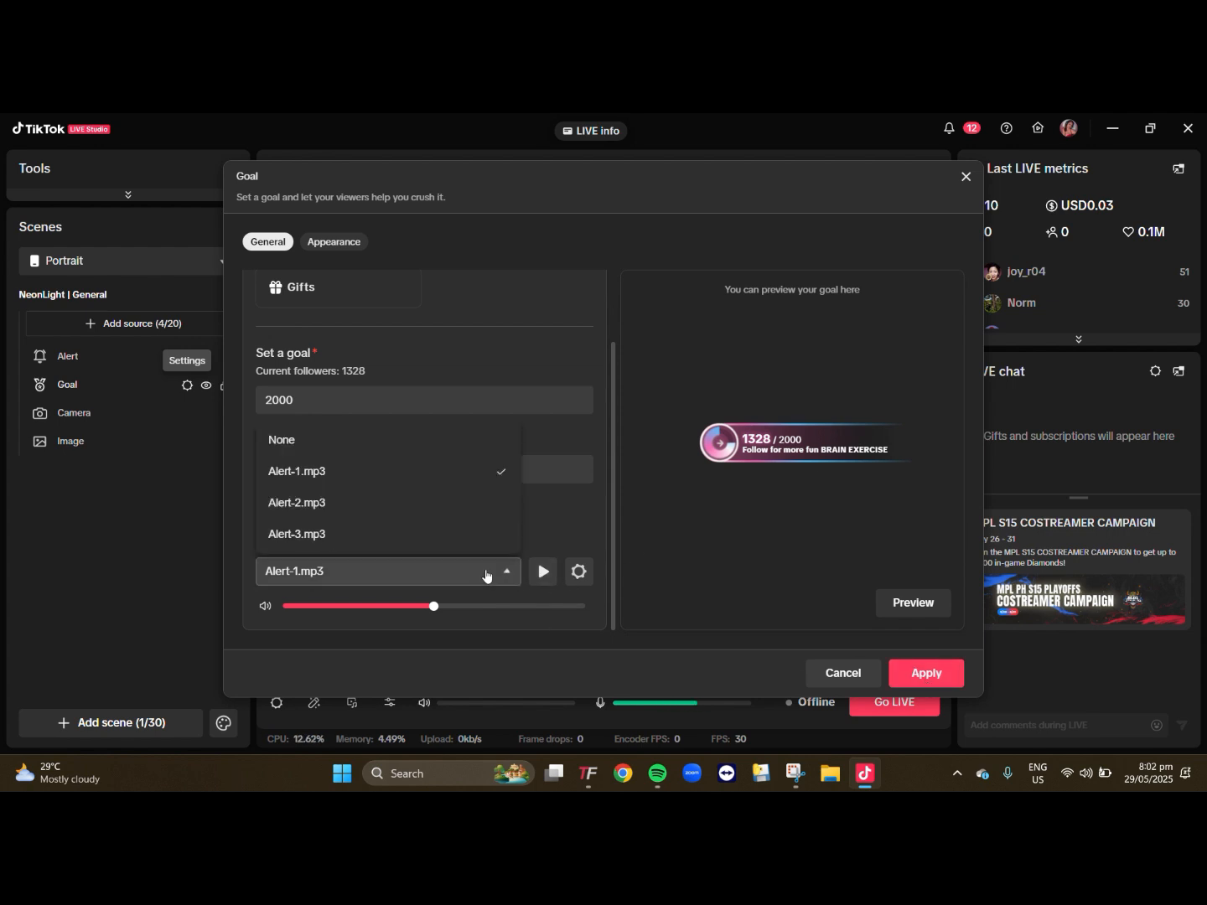
click(437, 533)
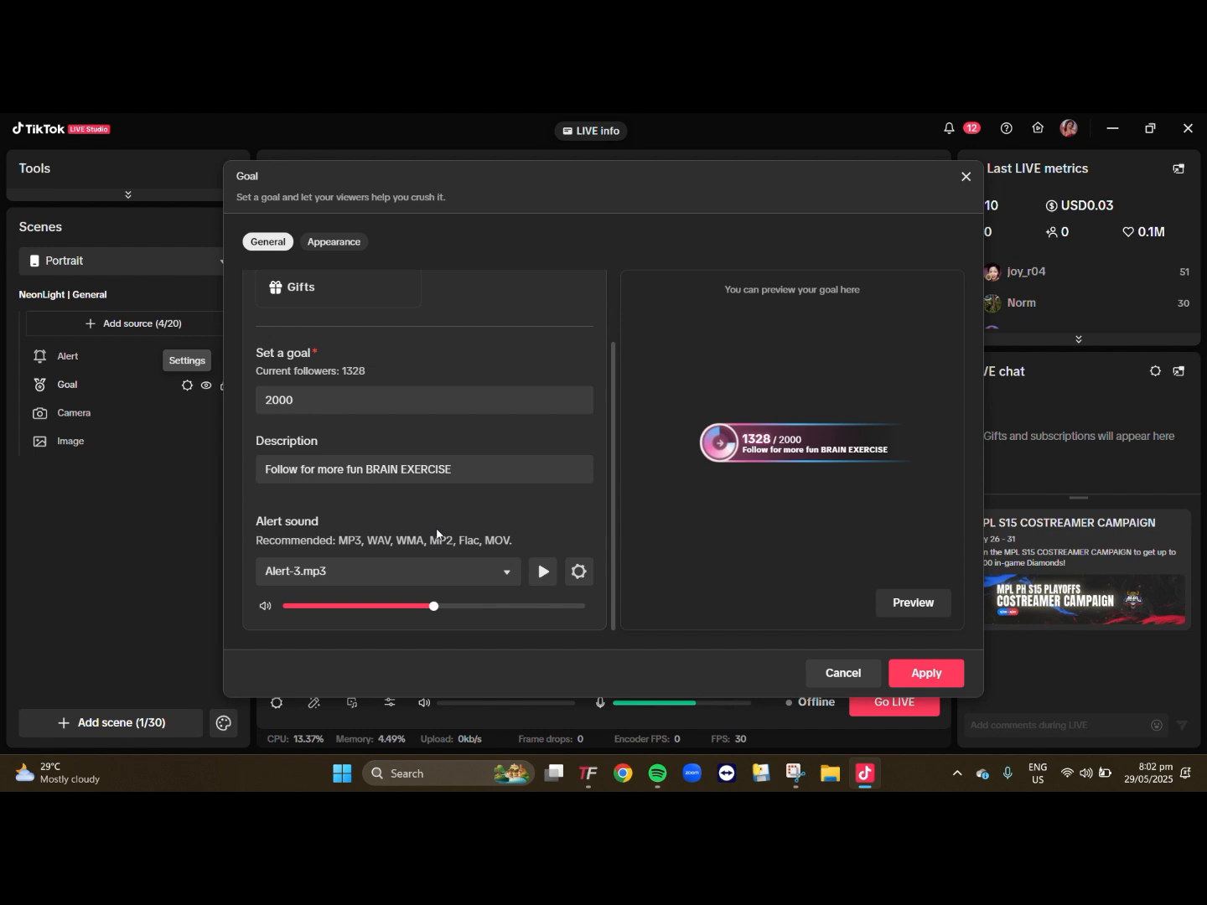
click(494, 571)
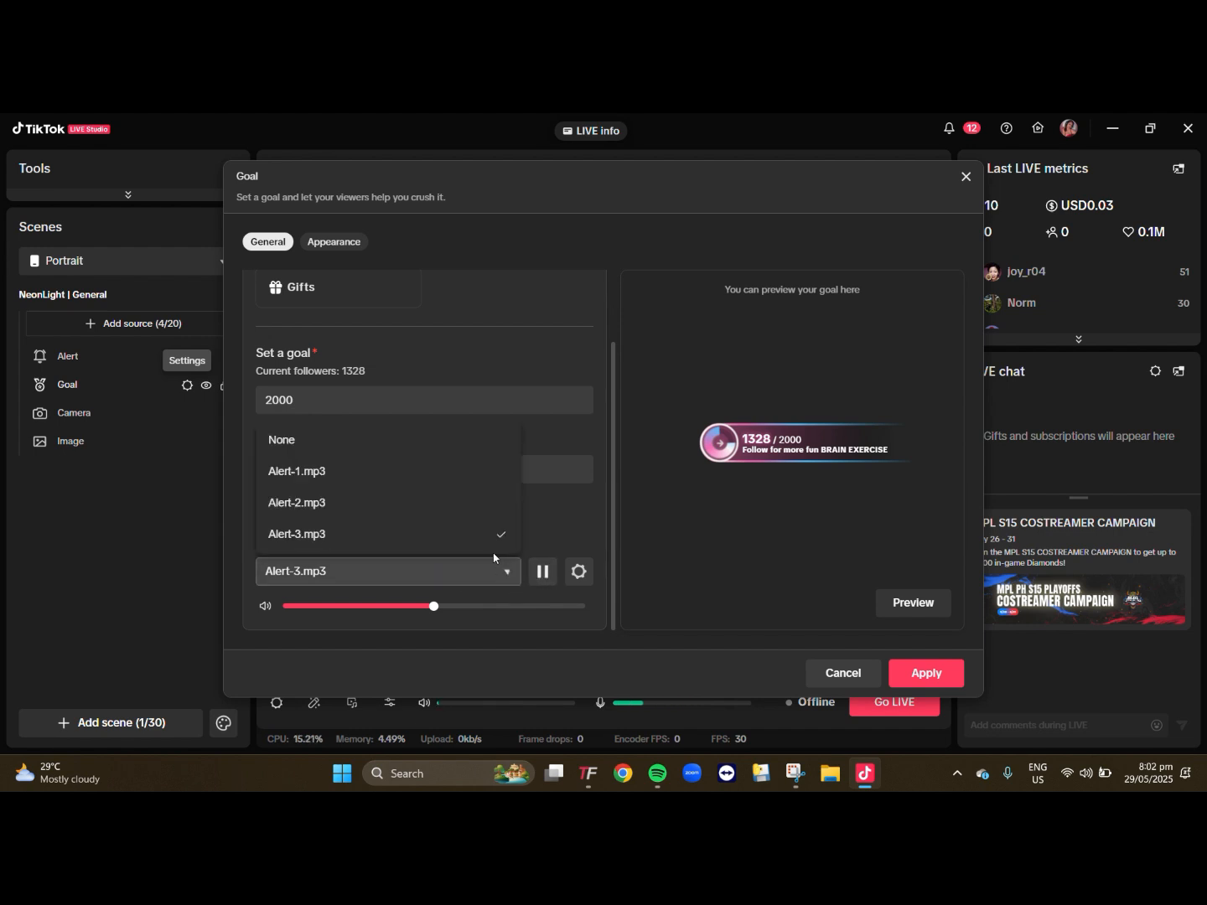
click(474, 502)
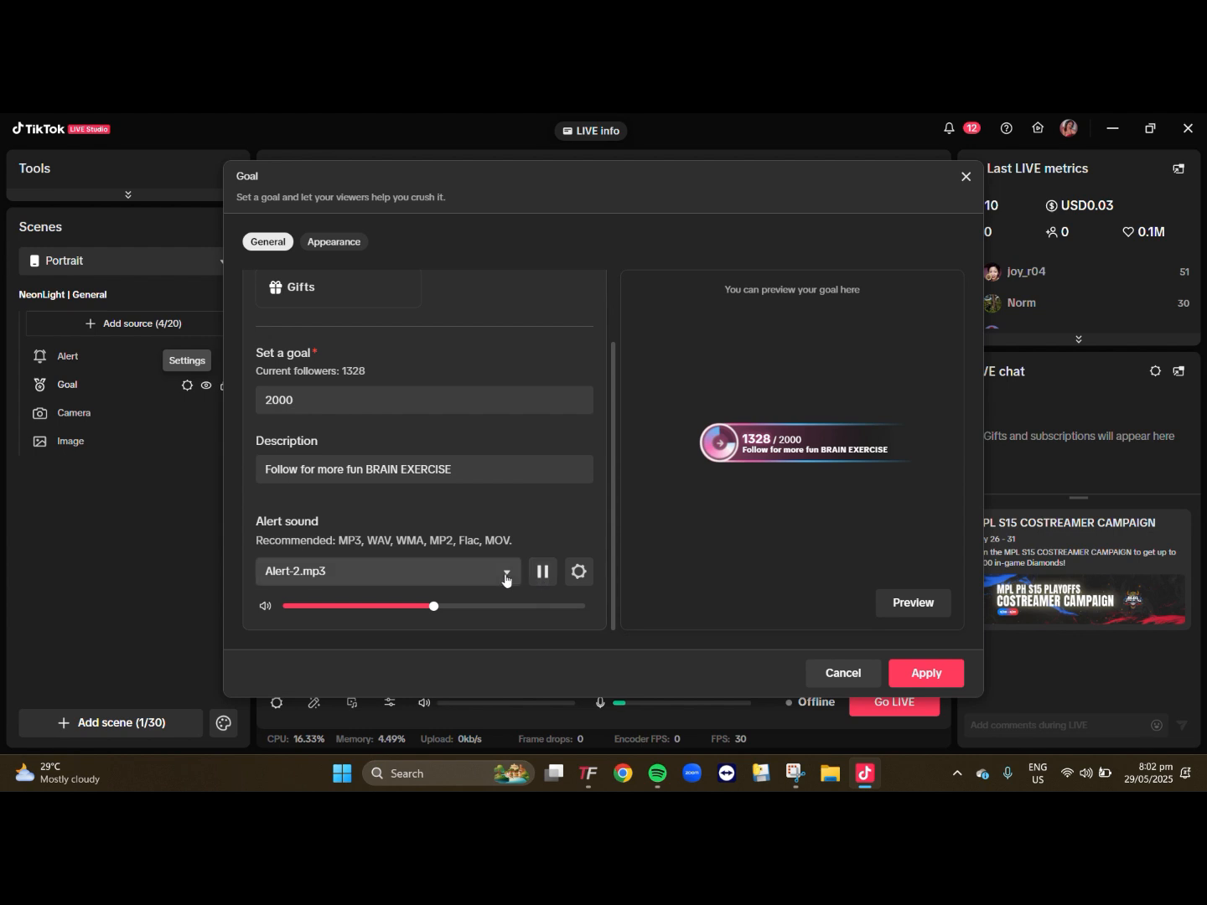
click(503, 573)
click(482, 472)
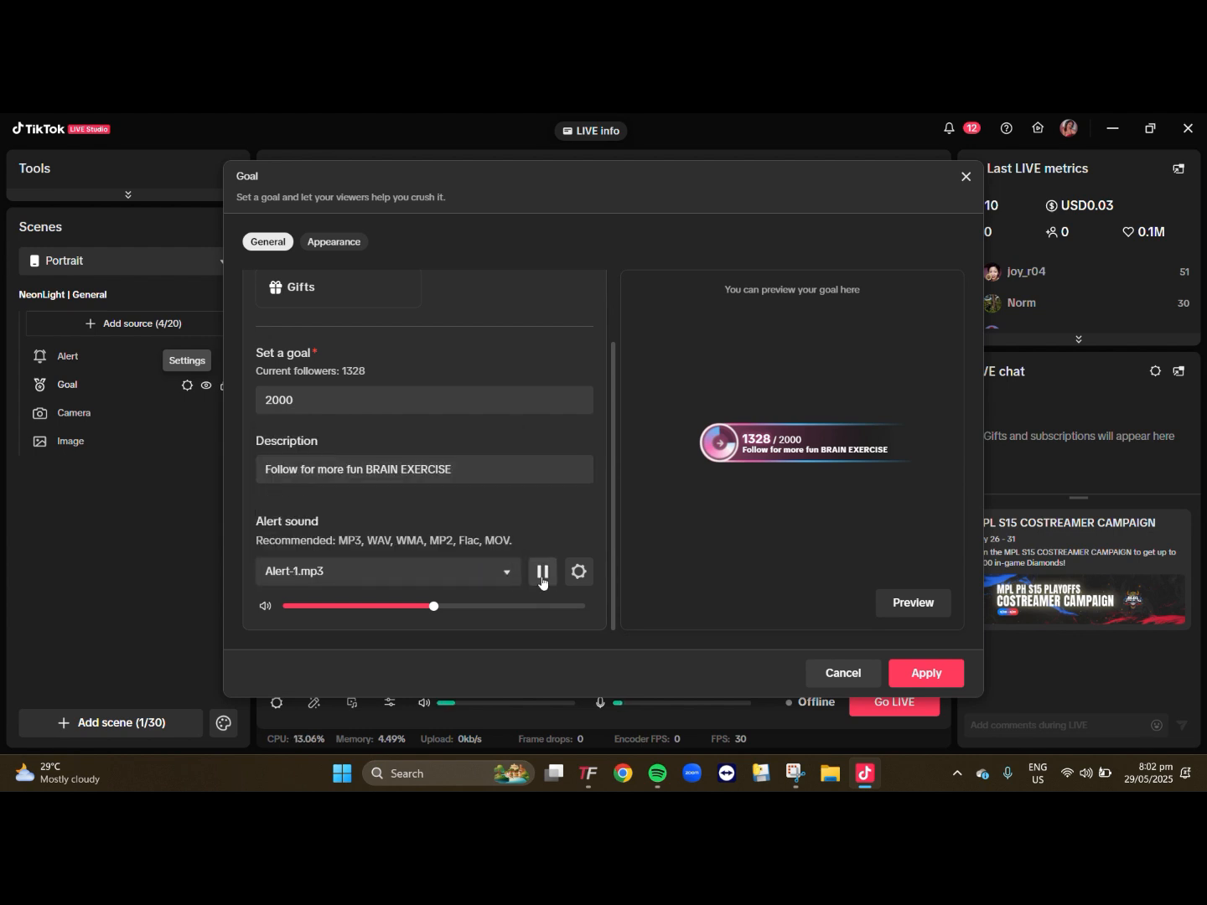
drag(434, 606, 492, 609)
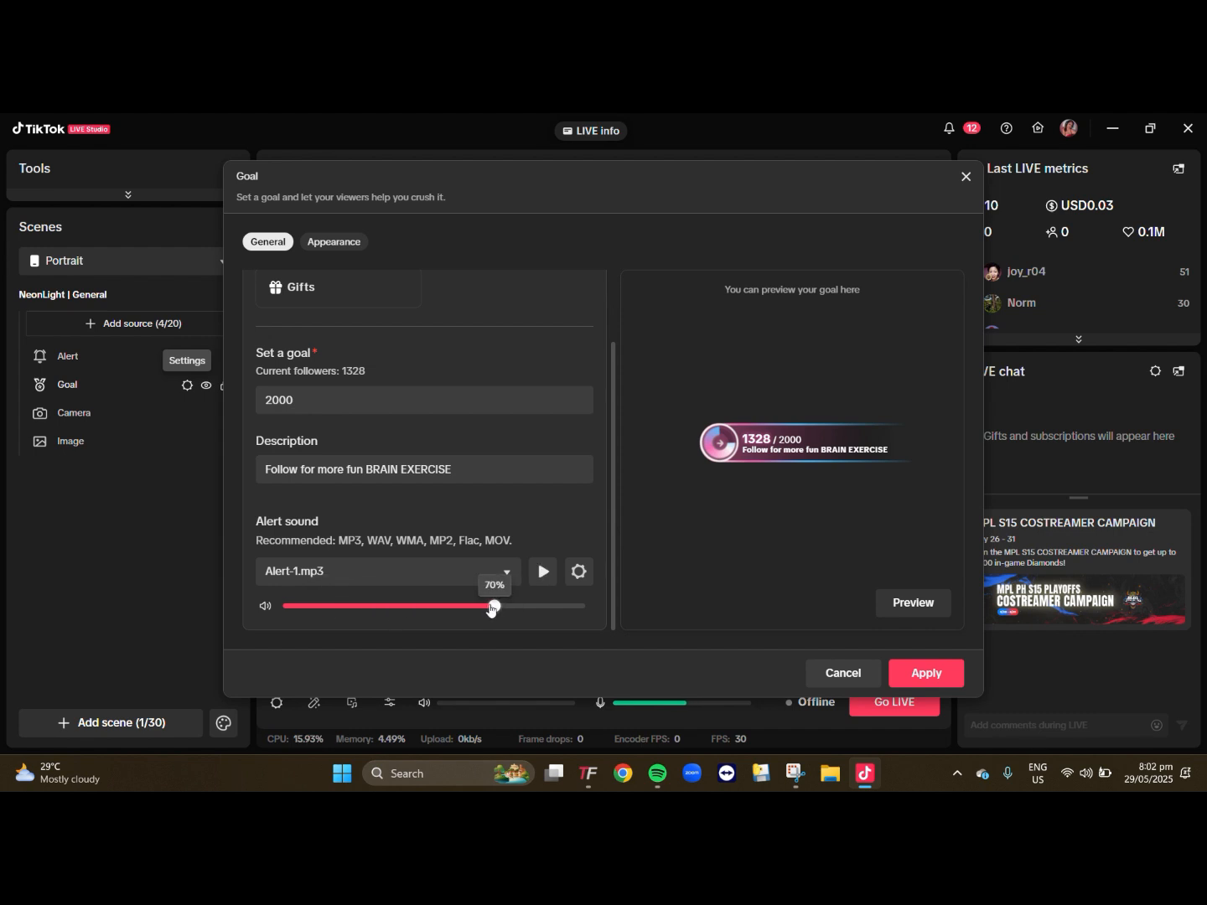
click(930, 675)
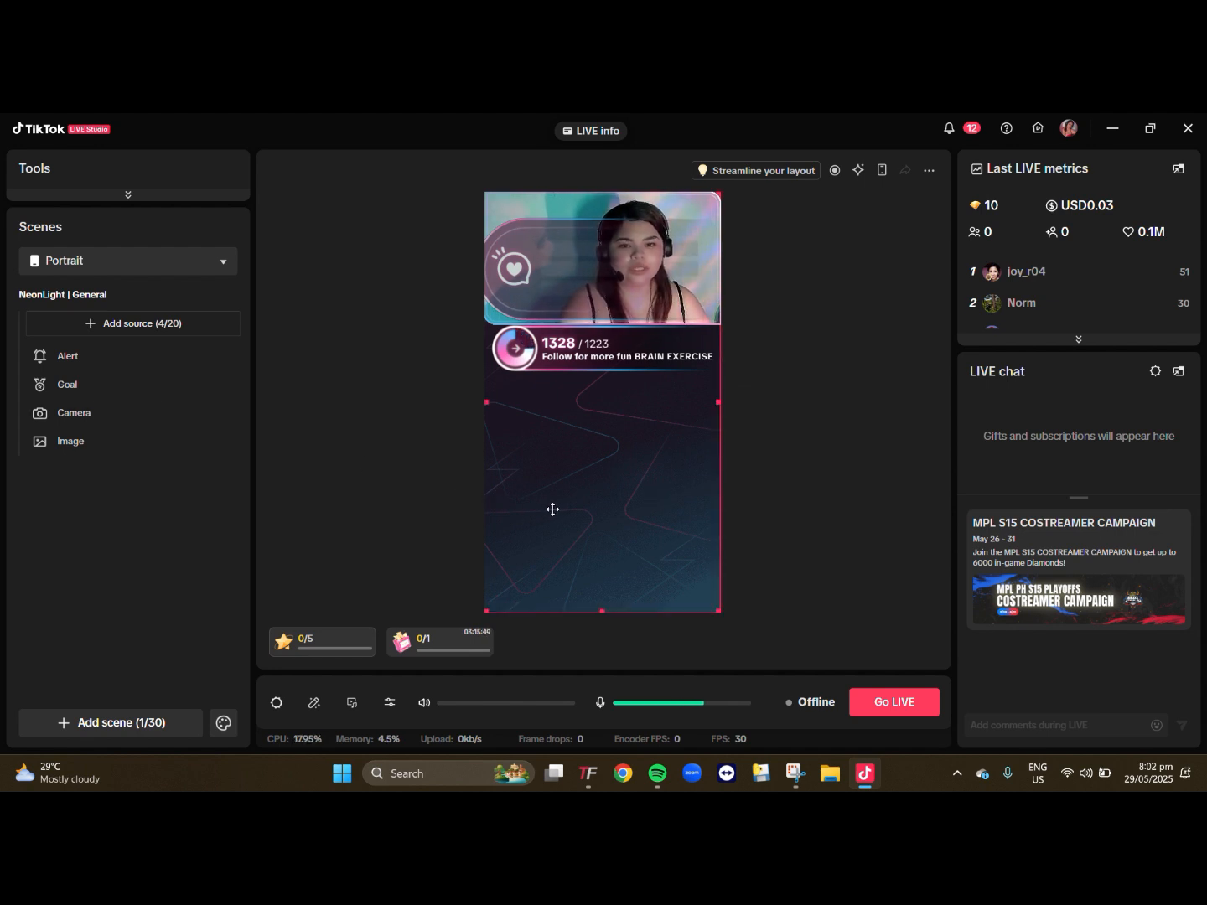
- Move the alert box down from the camera area over the goal bar and delete the Image background source
drag(539, 262, 553, 361)
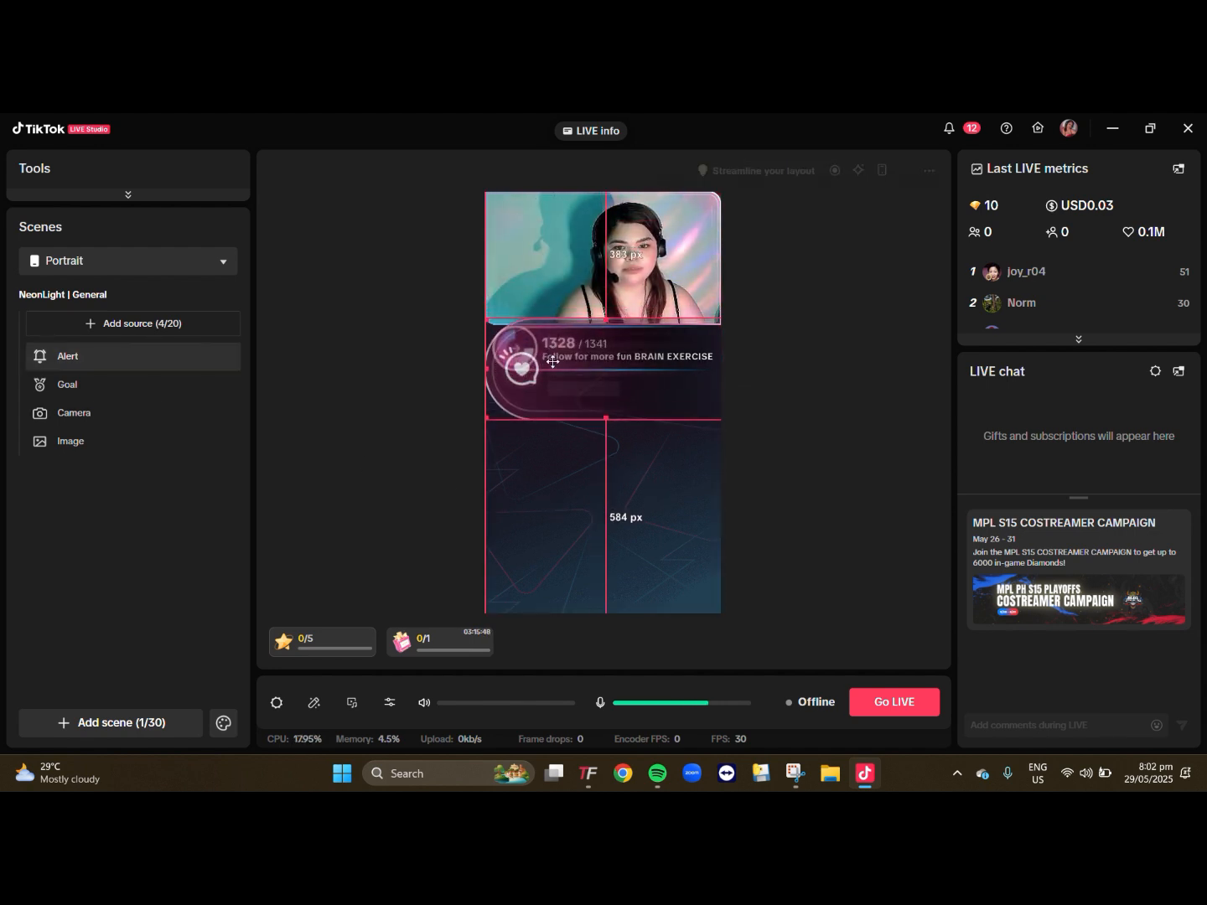
click(659, 502)
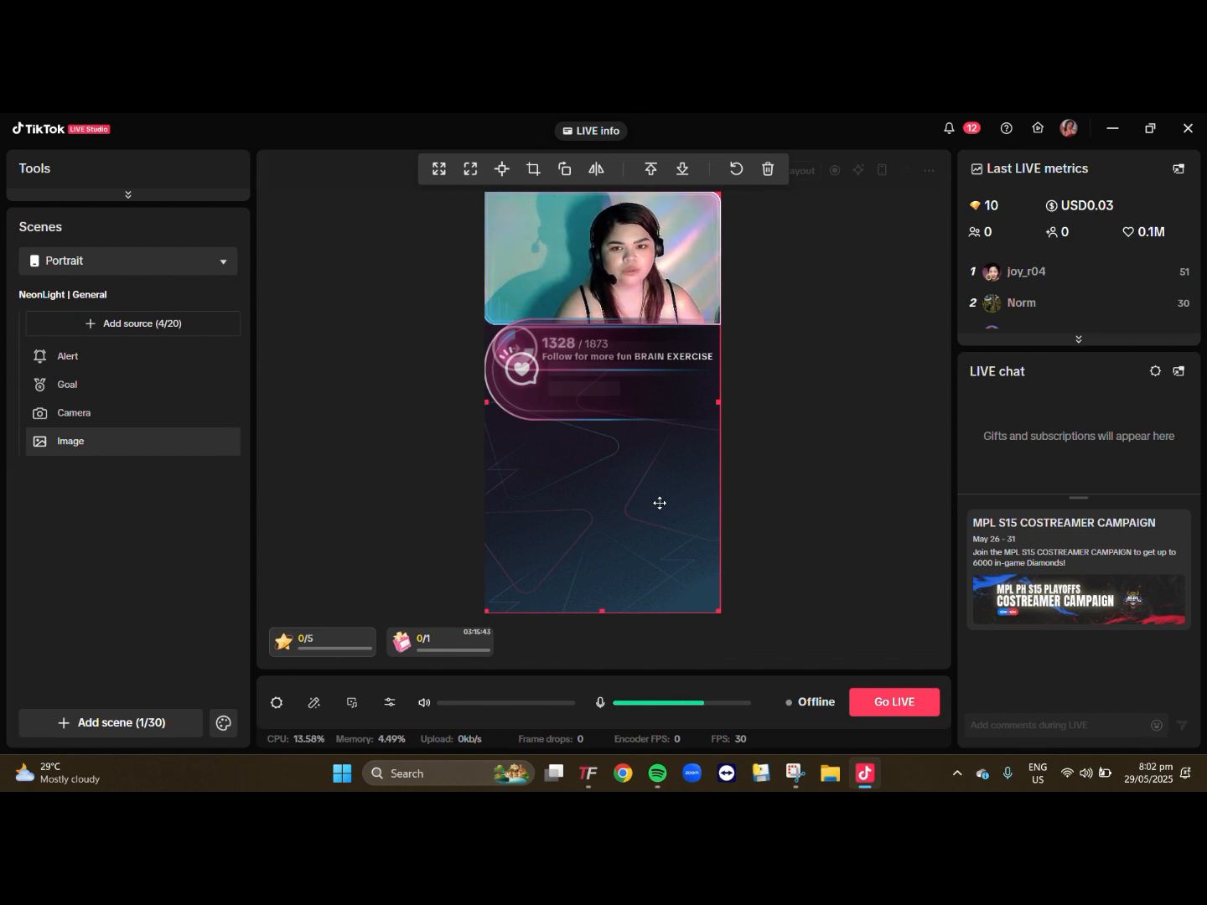
key(Delete)
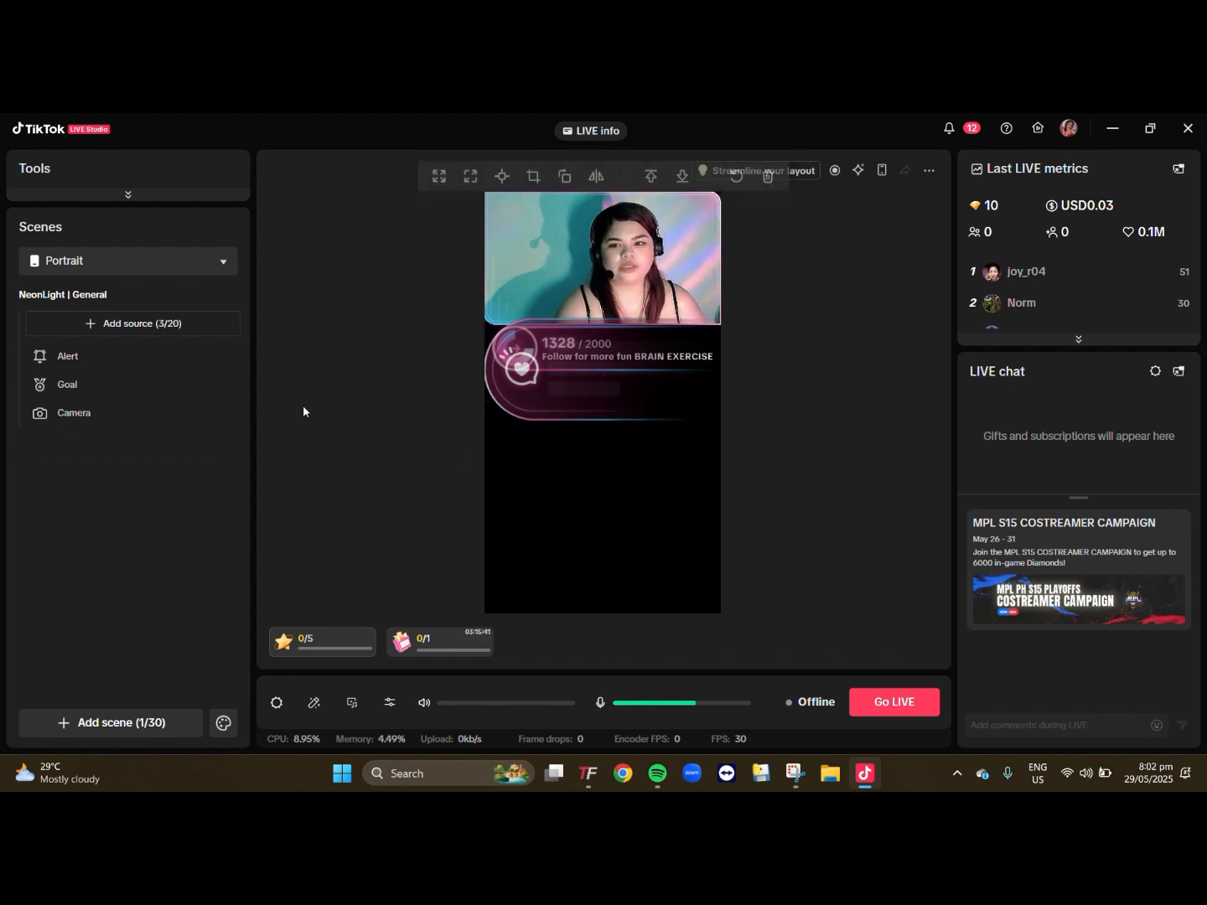
- Add an Image source to the scene using the file viber_image_2025-05-24_01-58-17-896.jpg
click(117, 332)
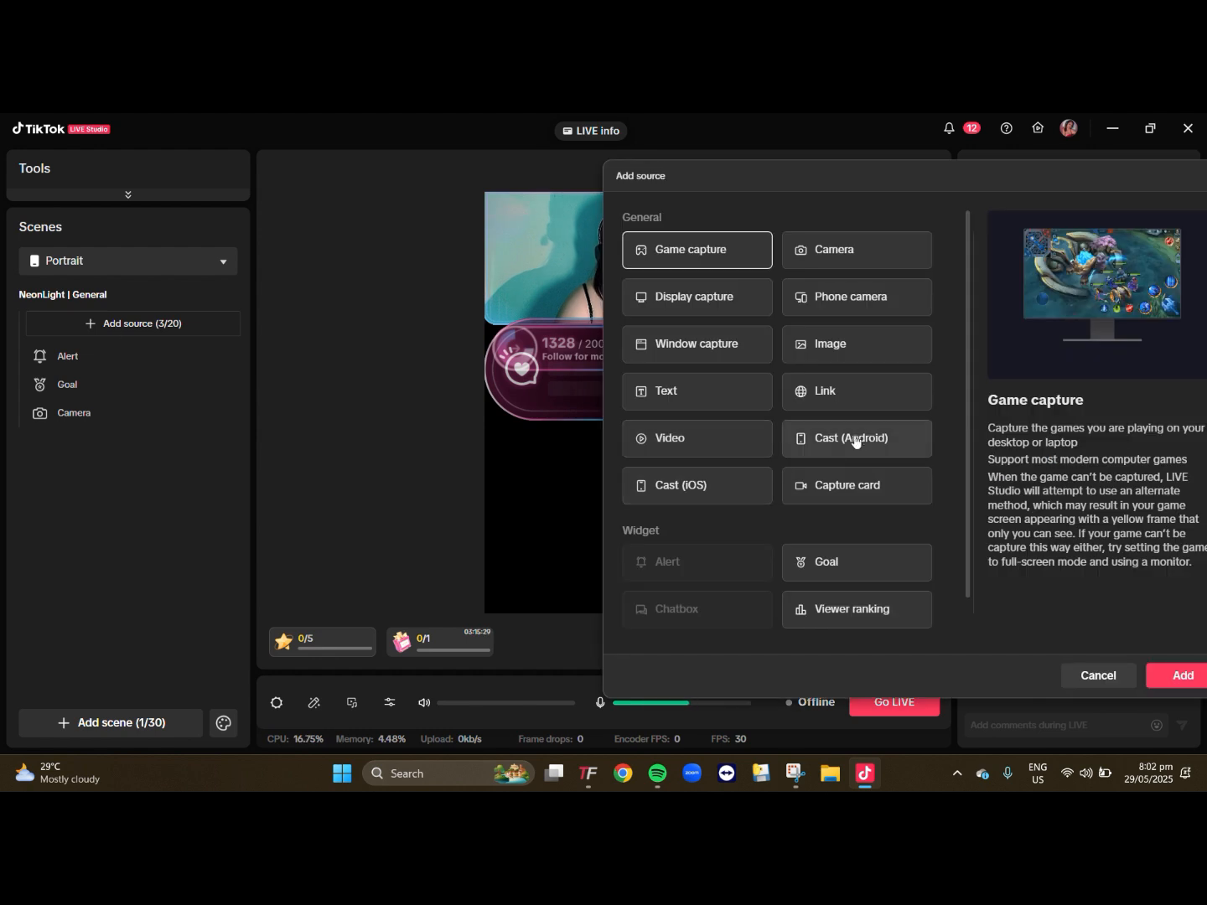
click(838, 343)
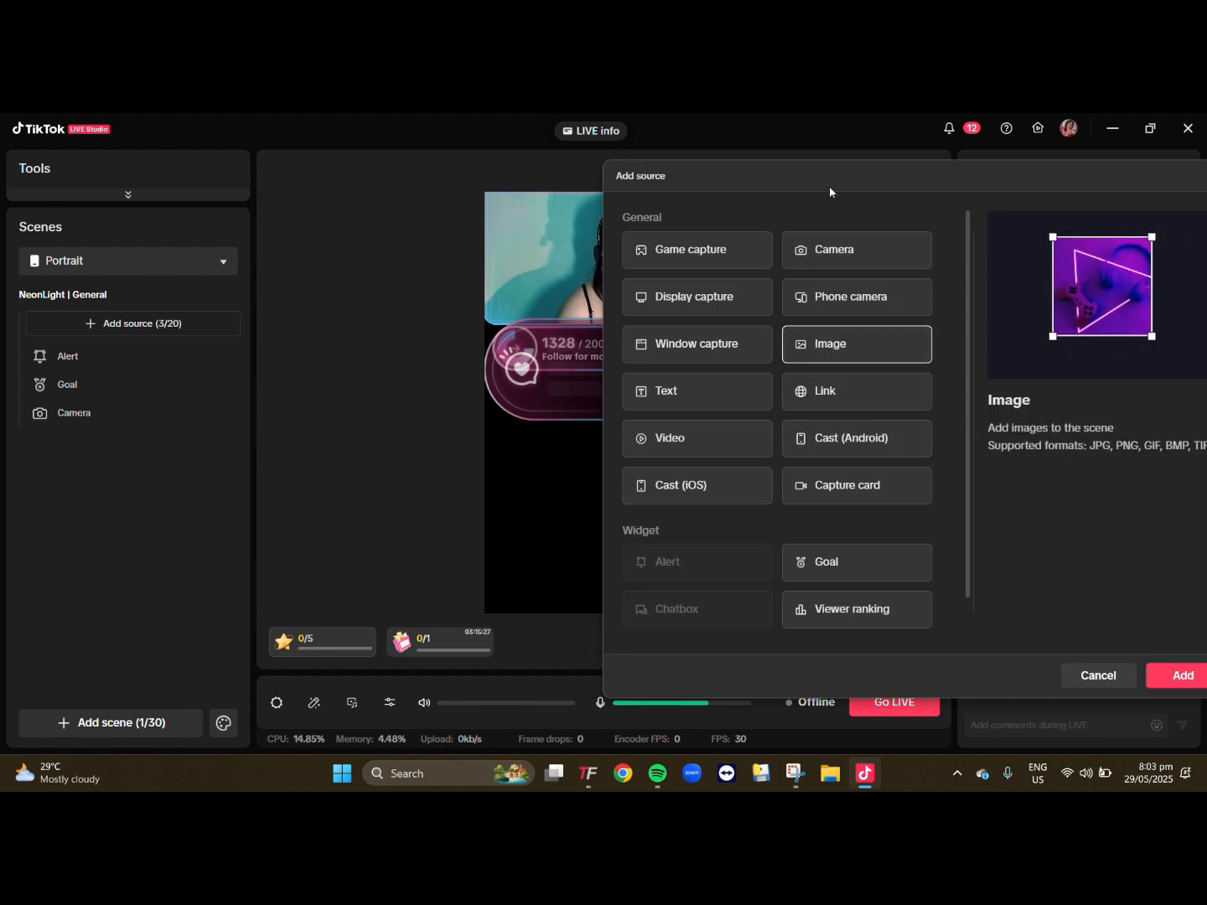
drag(829, 186, 565, 191)
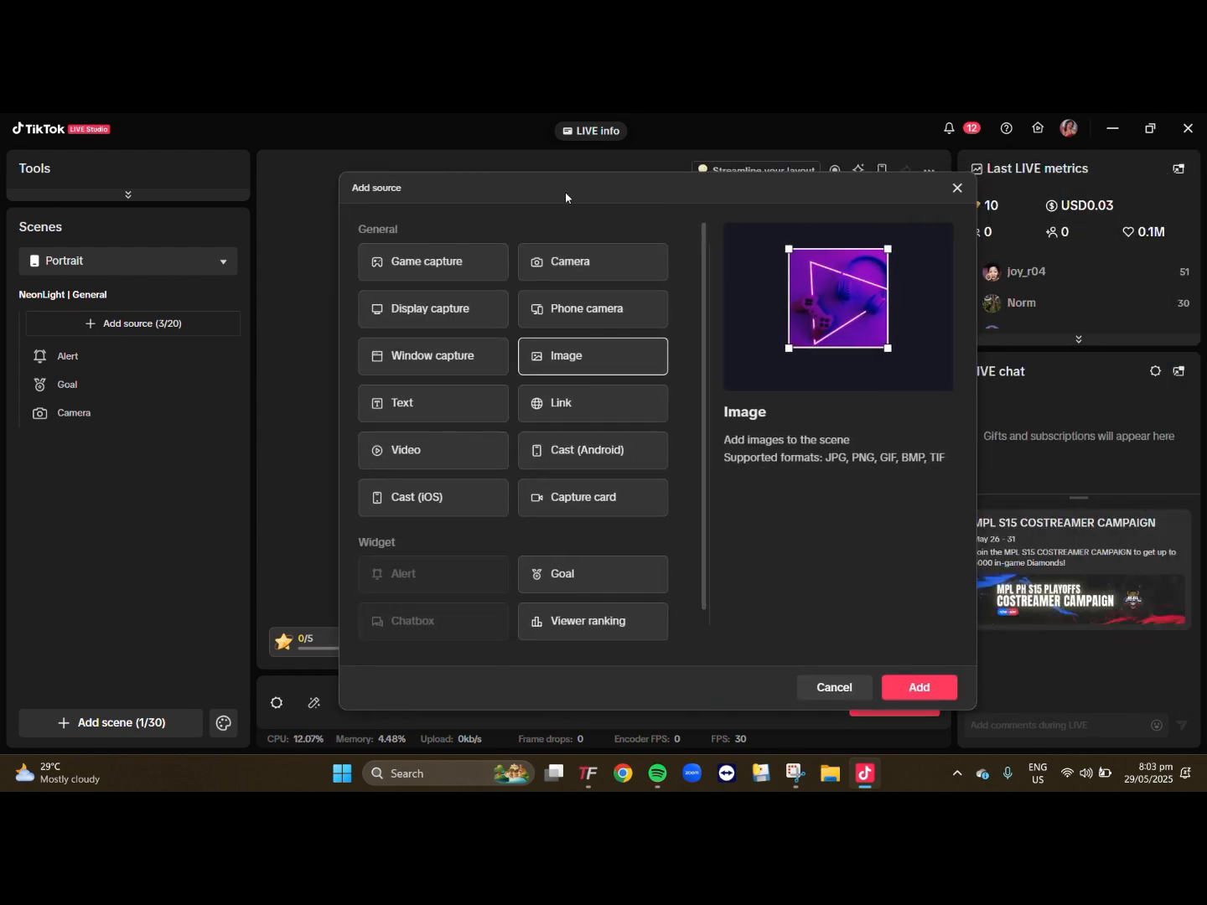
click(919, 688)
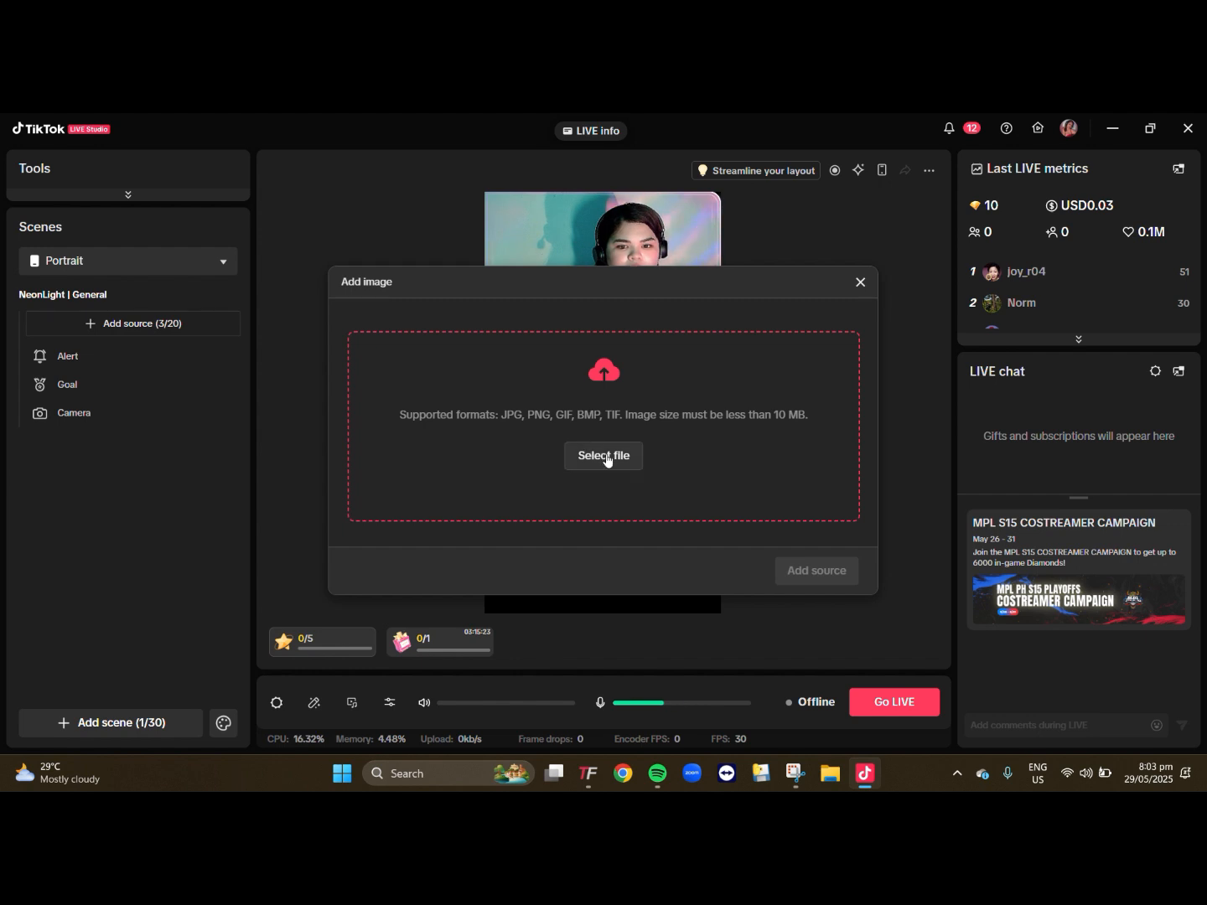
click(444, 268)
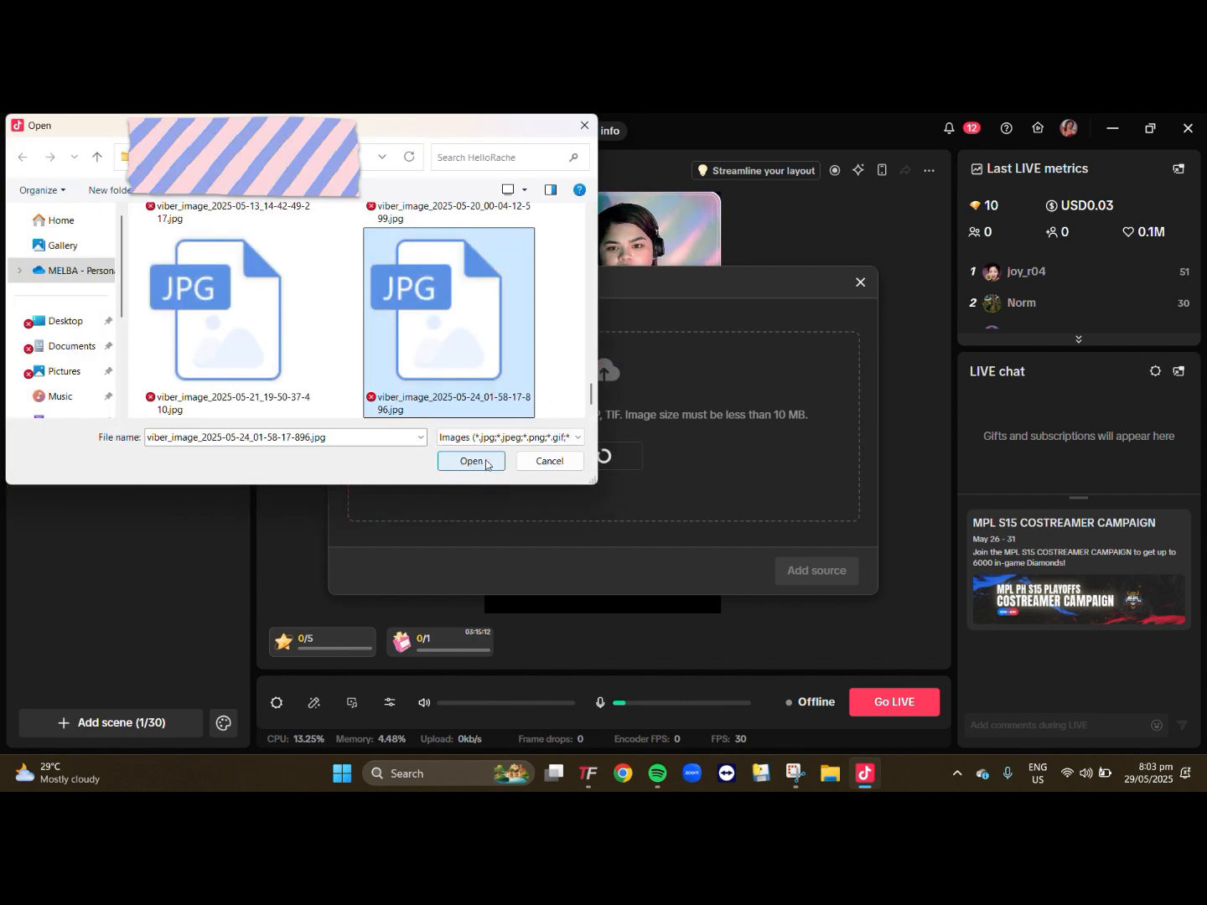
click(463, 461)
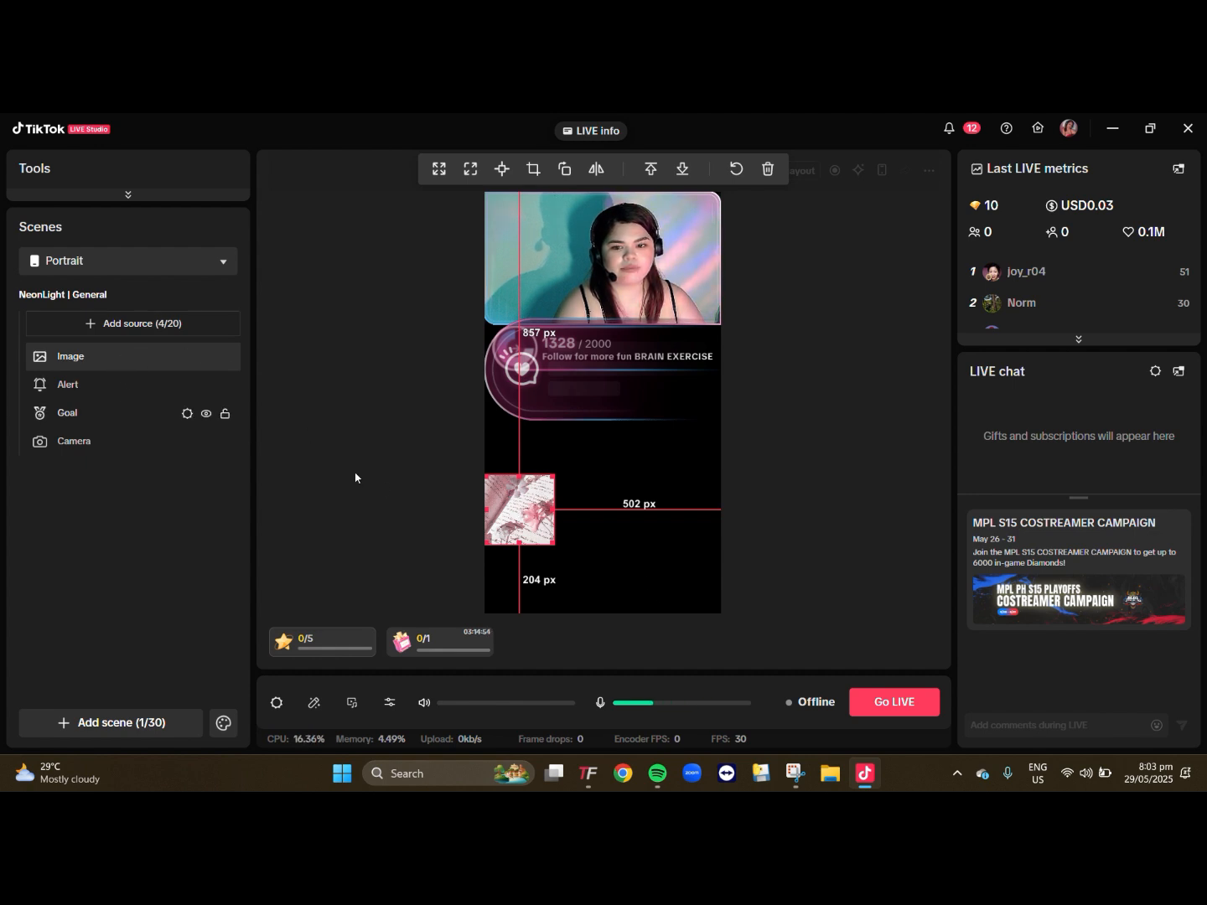
- Send the new image to the back of the source order and enlarge it to span the canvas width
right_click(521, 510)
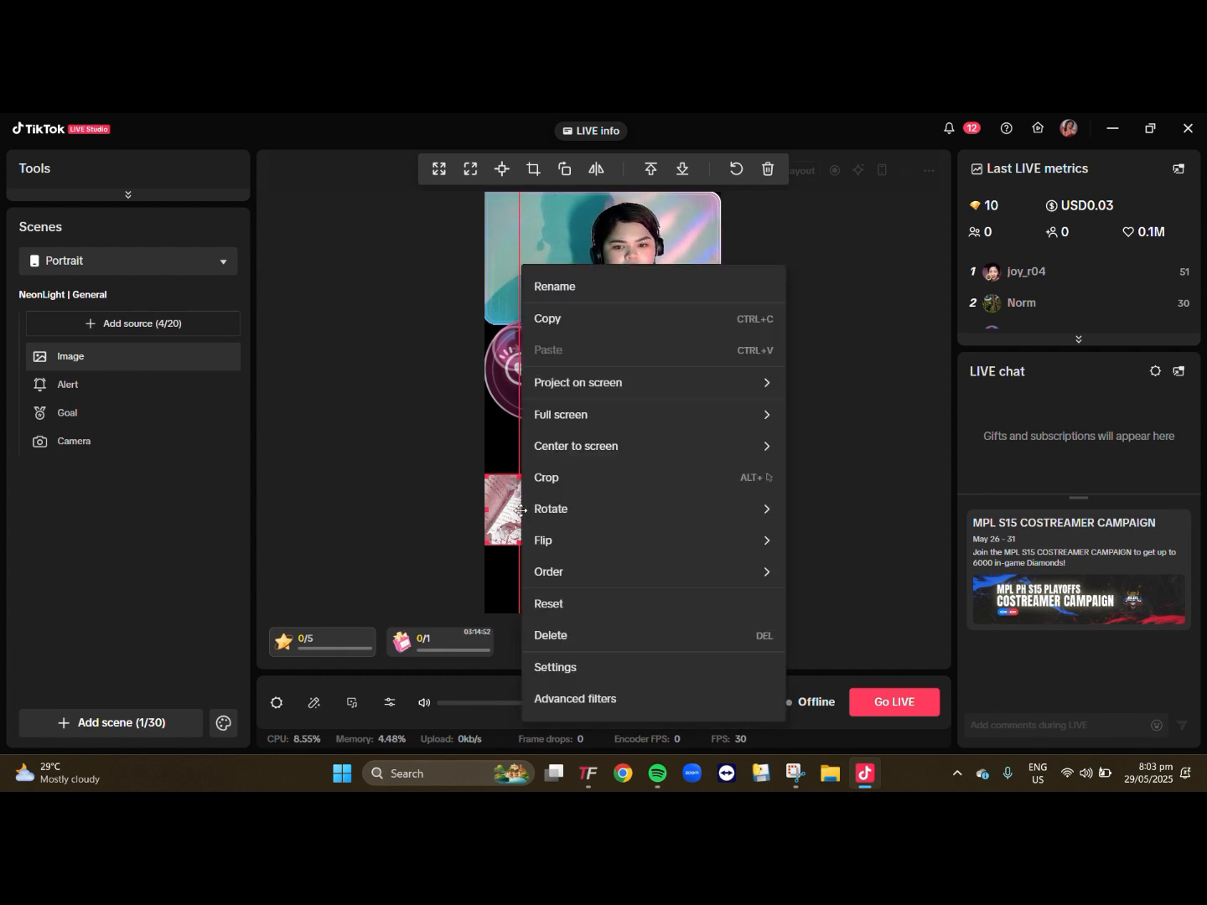
mouse_move(682, 564)
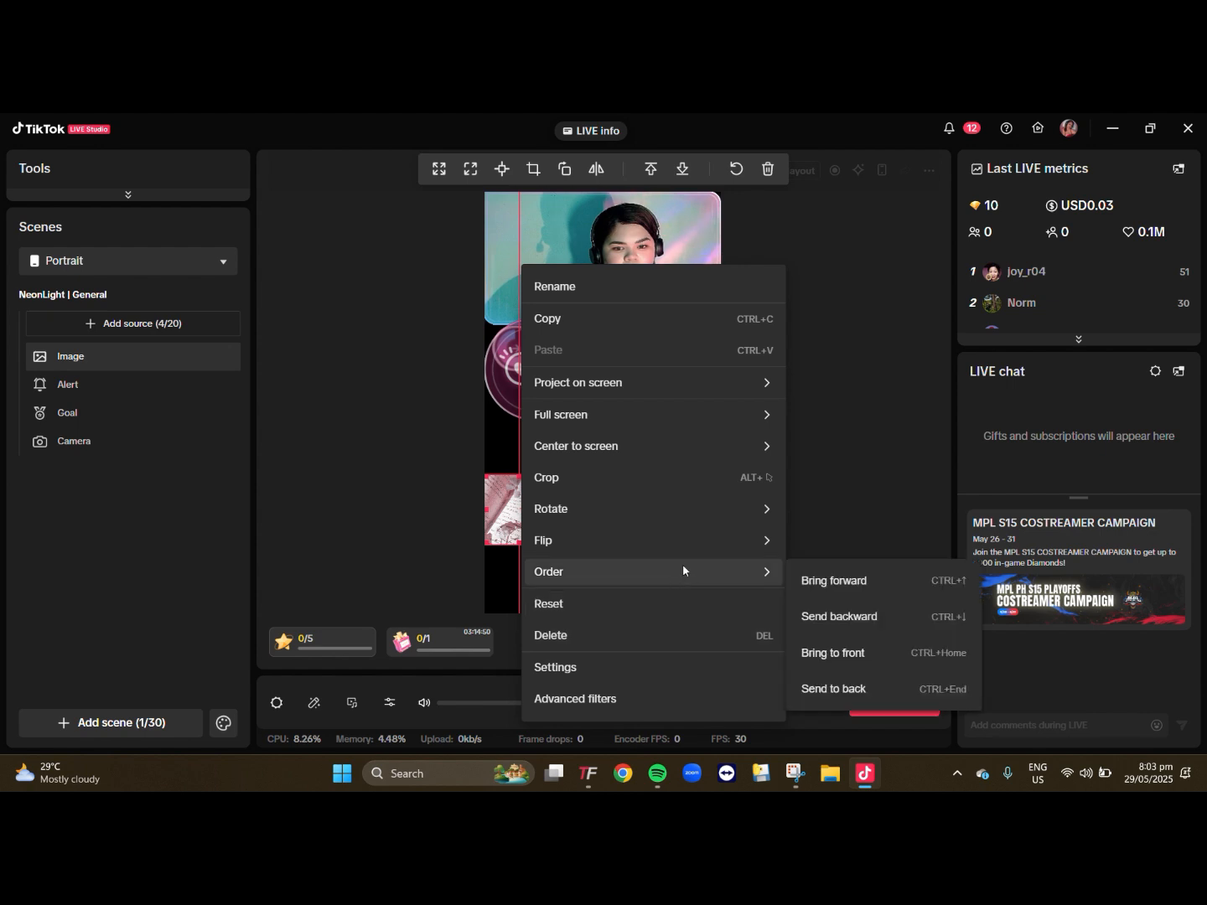
click(868, 688)
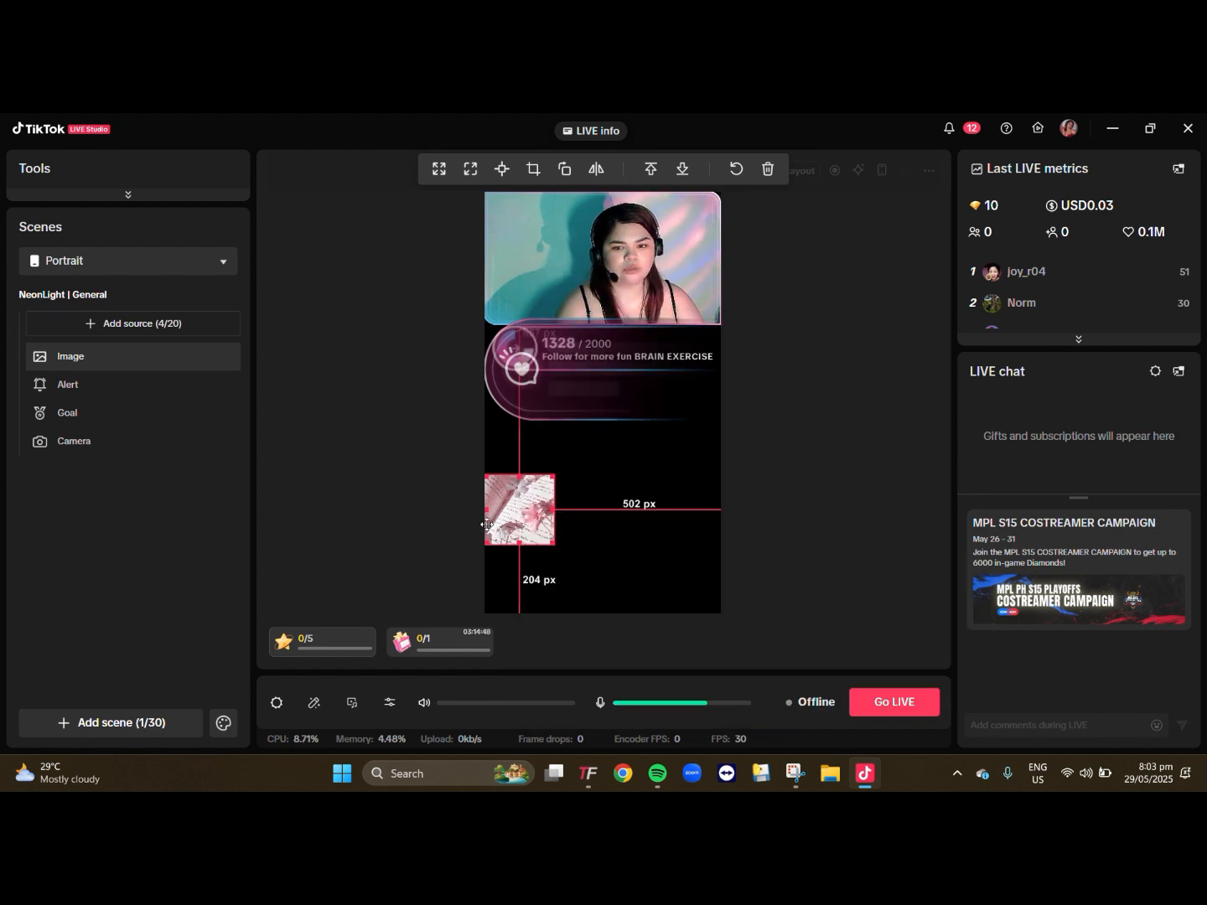
drag(518, 512, 591, 283)
- Place the alert box below the goal bar, and shift the goal bar and camera feed down to uncover the upper canvas
drag(618, 389, 619, 442)
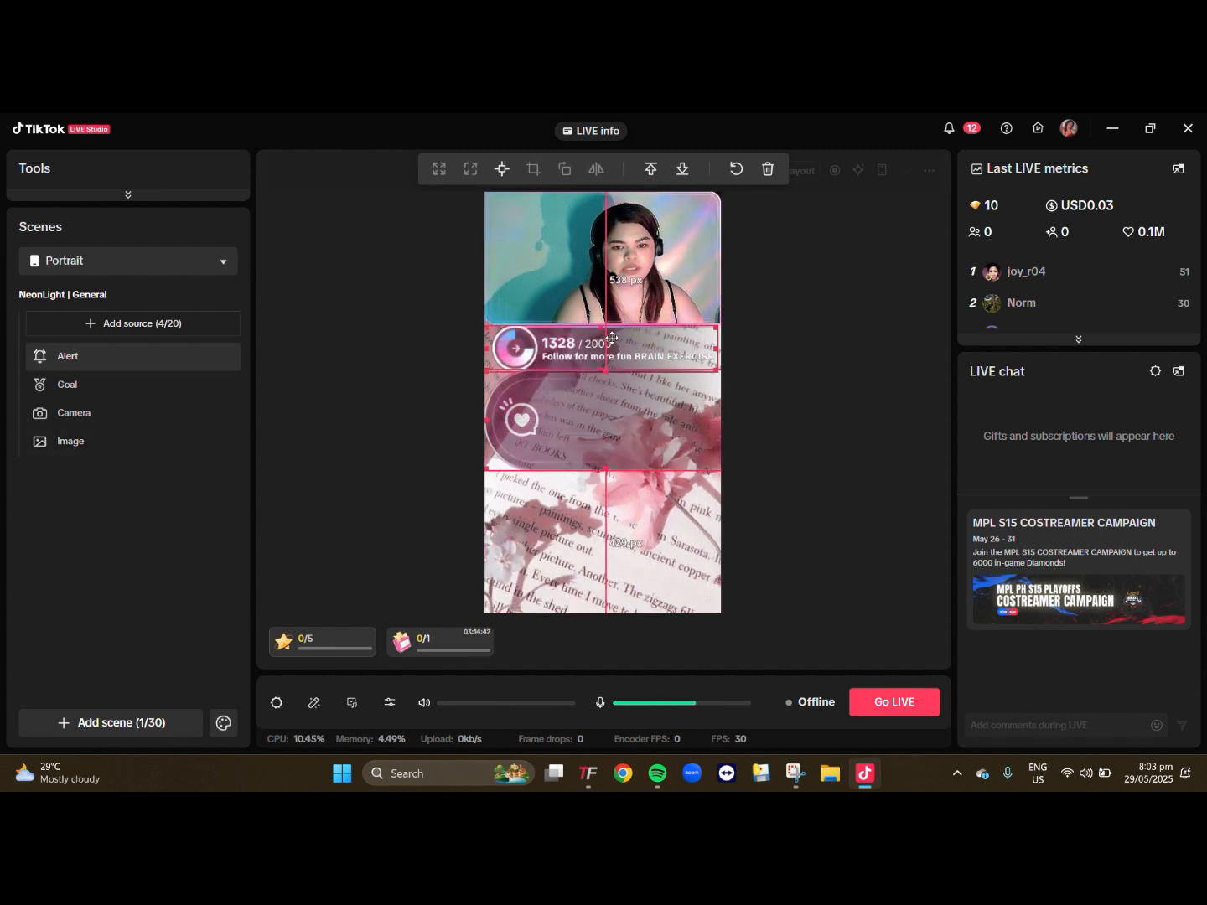
drag(616, 345, 618, 363)
drag(630, 290, 634, 403)
- Extend the background image to the canvas's upper edge and move the camera feed up to about 38 px below that edge
click(653, 290)
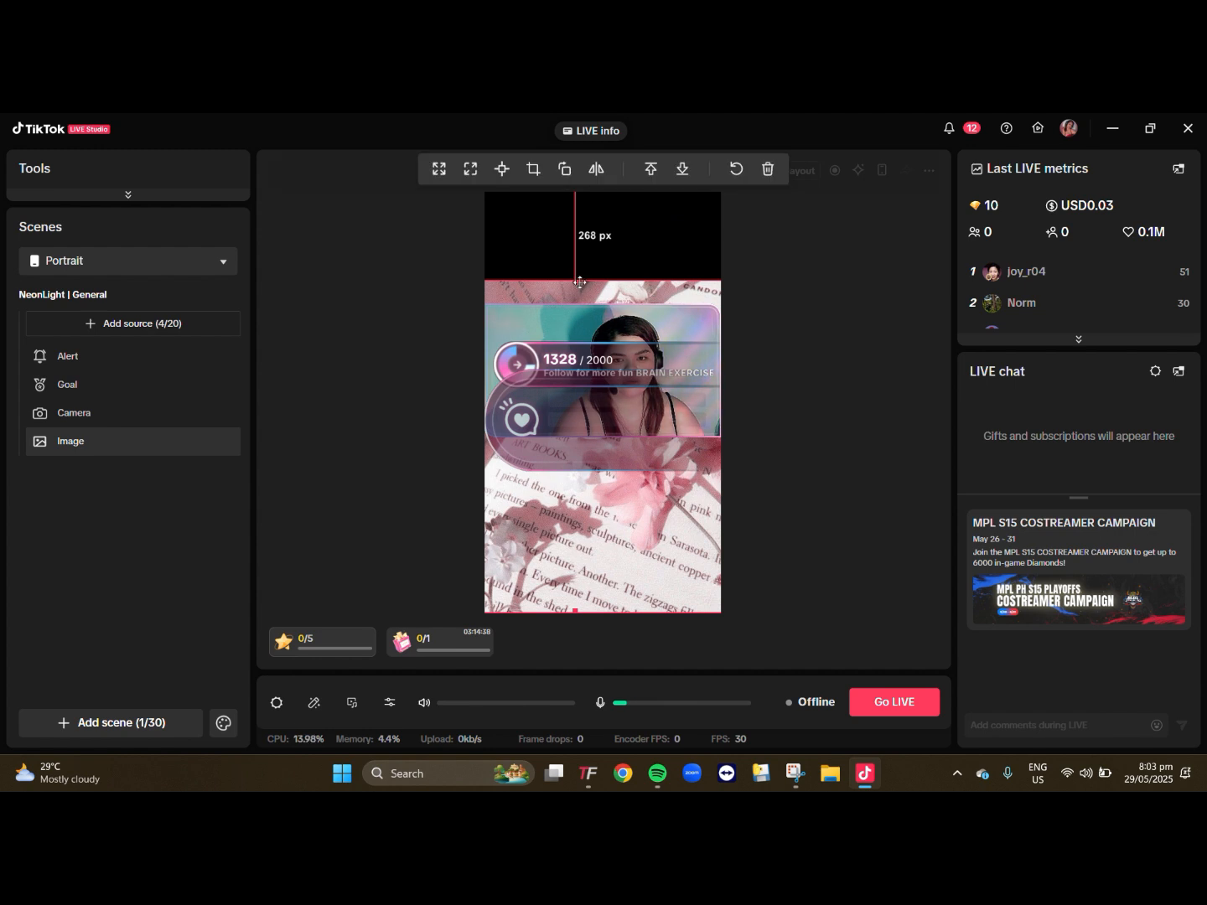
drag(575, 282, 579, 156)
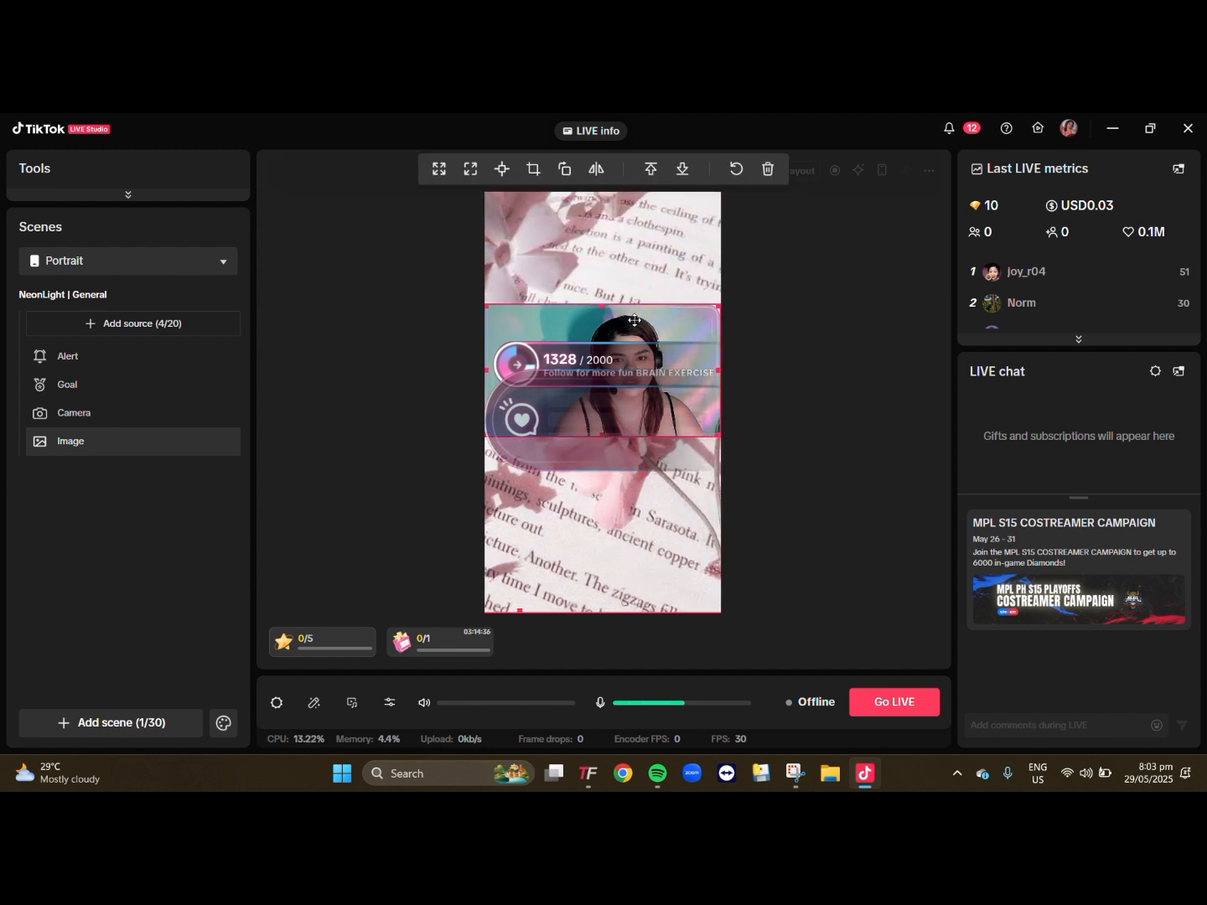
drag(634, 320, 633, 219)
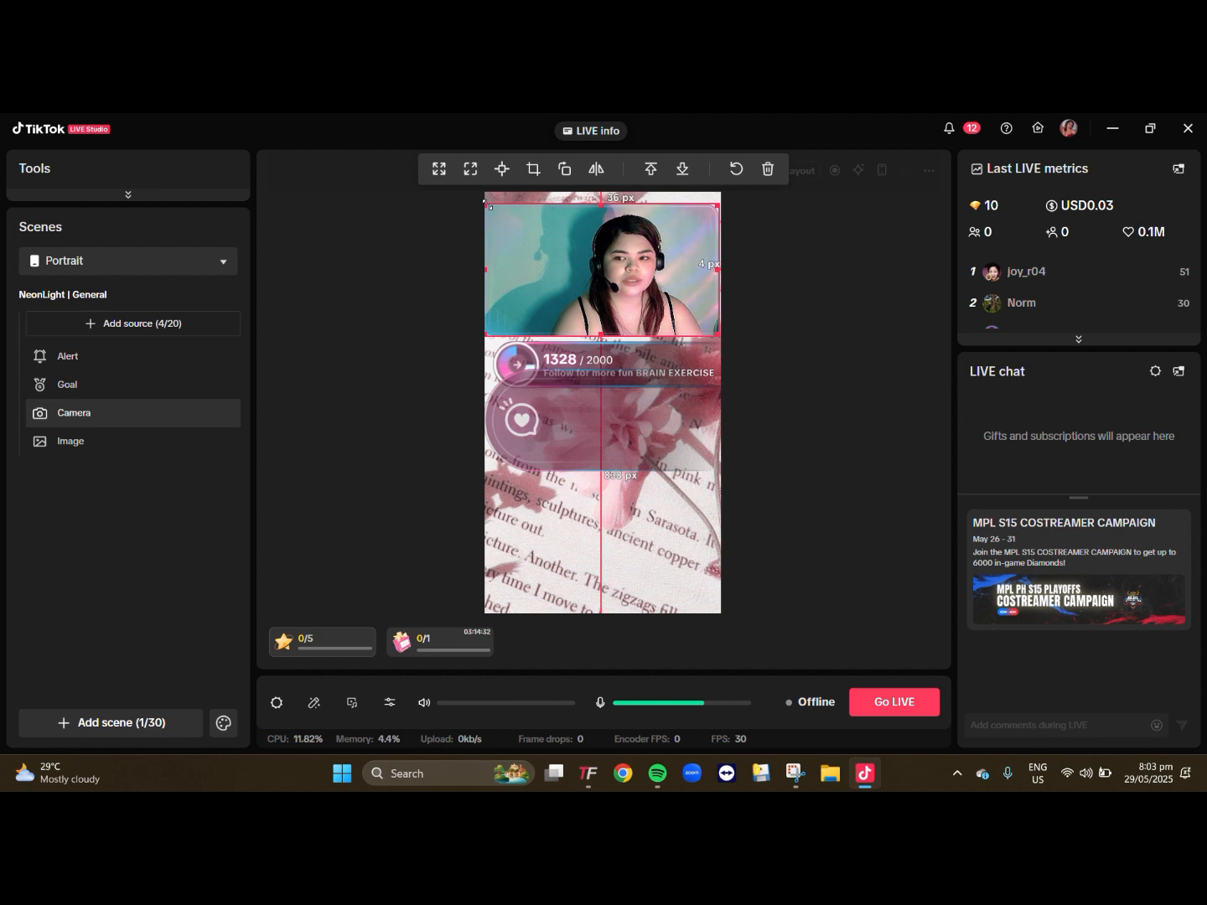
drag(485, 203, 558, 194)
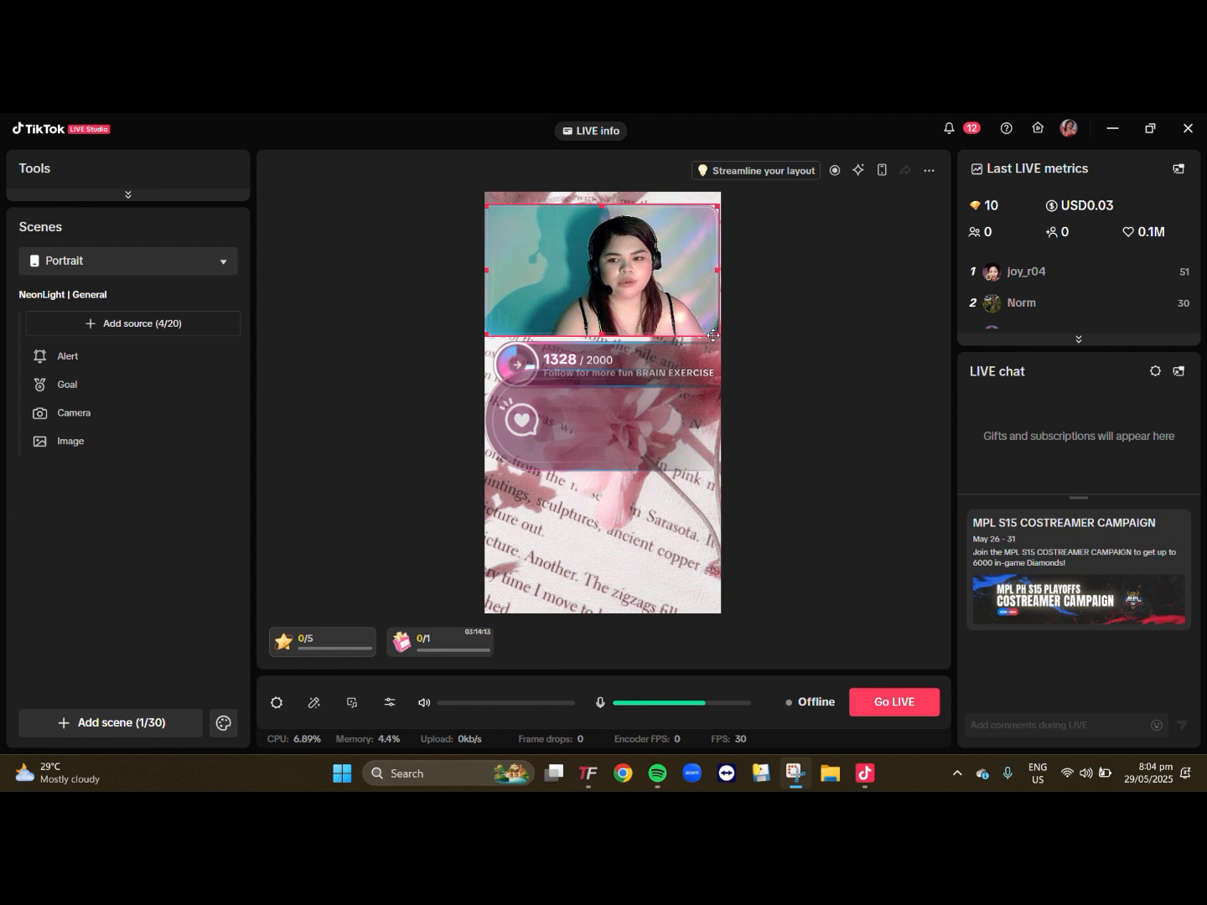
- In the Camera source's settings, try HD Camera as the device and switch back to A4ech FHD 1080P PC Camera
click(105, 415)
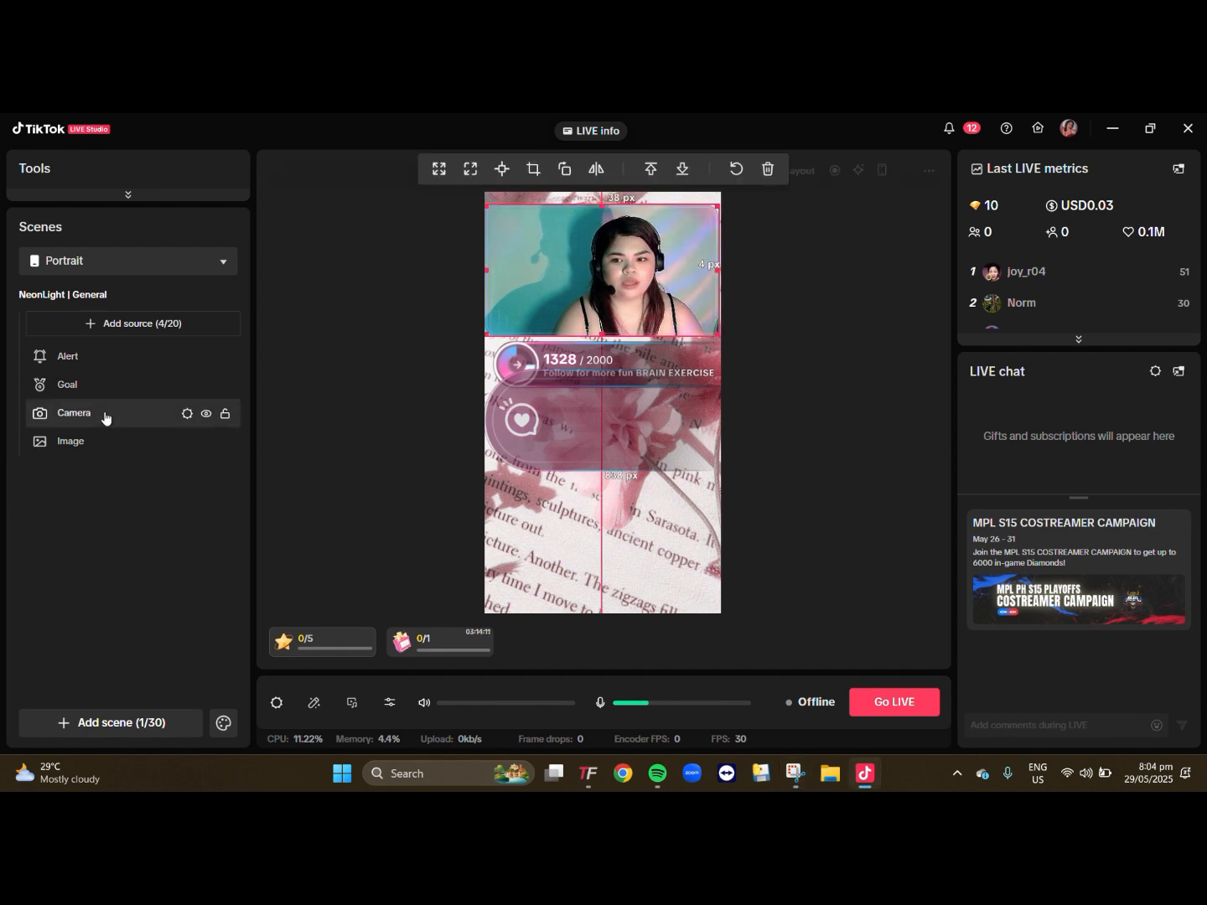
click(187, 414)
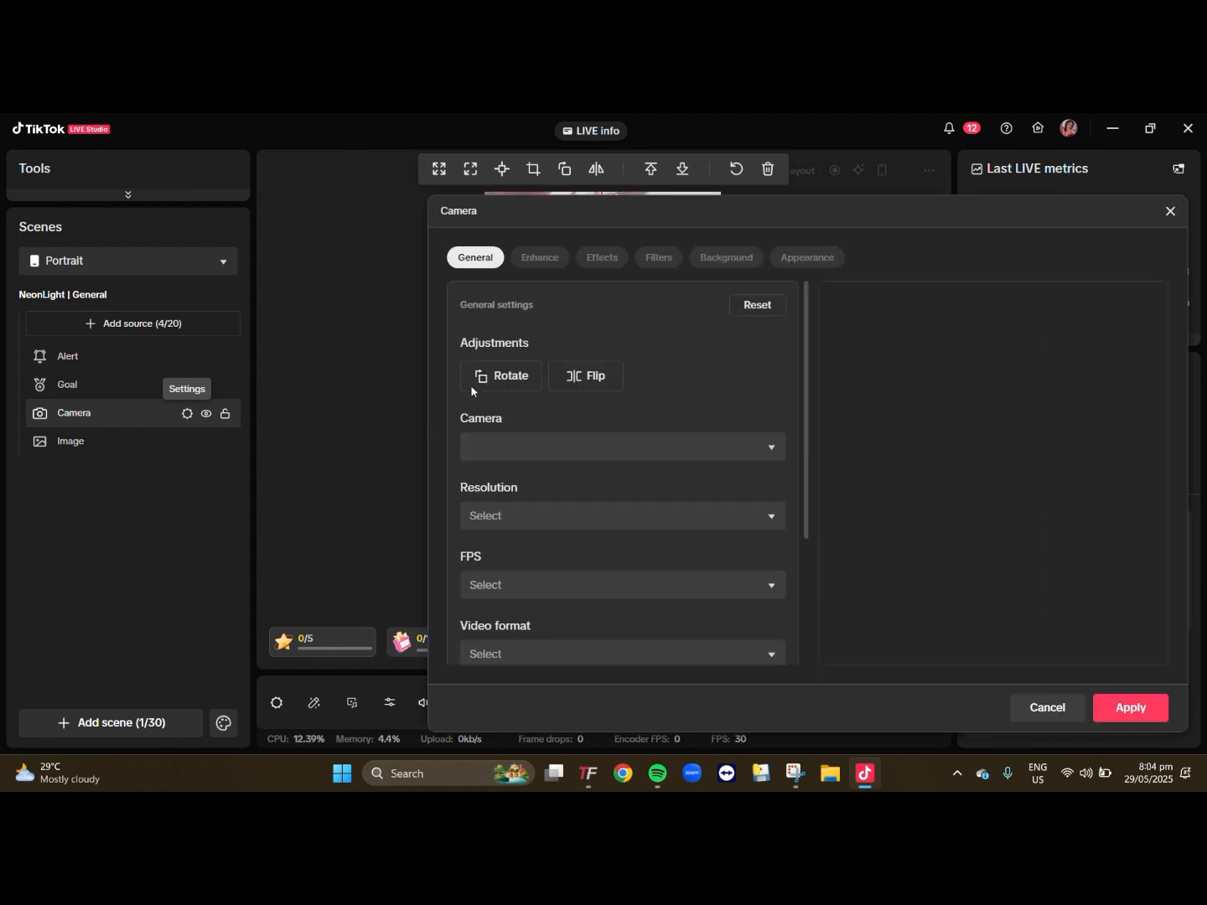
drag(879, 224, 522, 201)
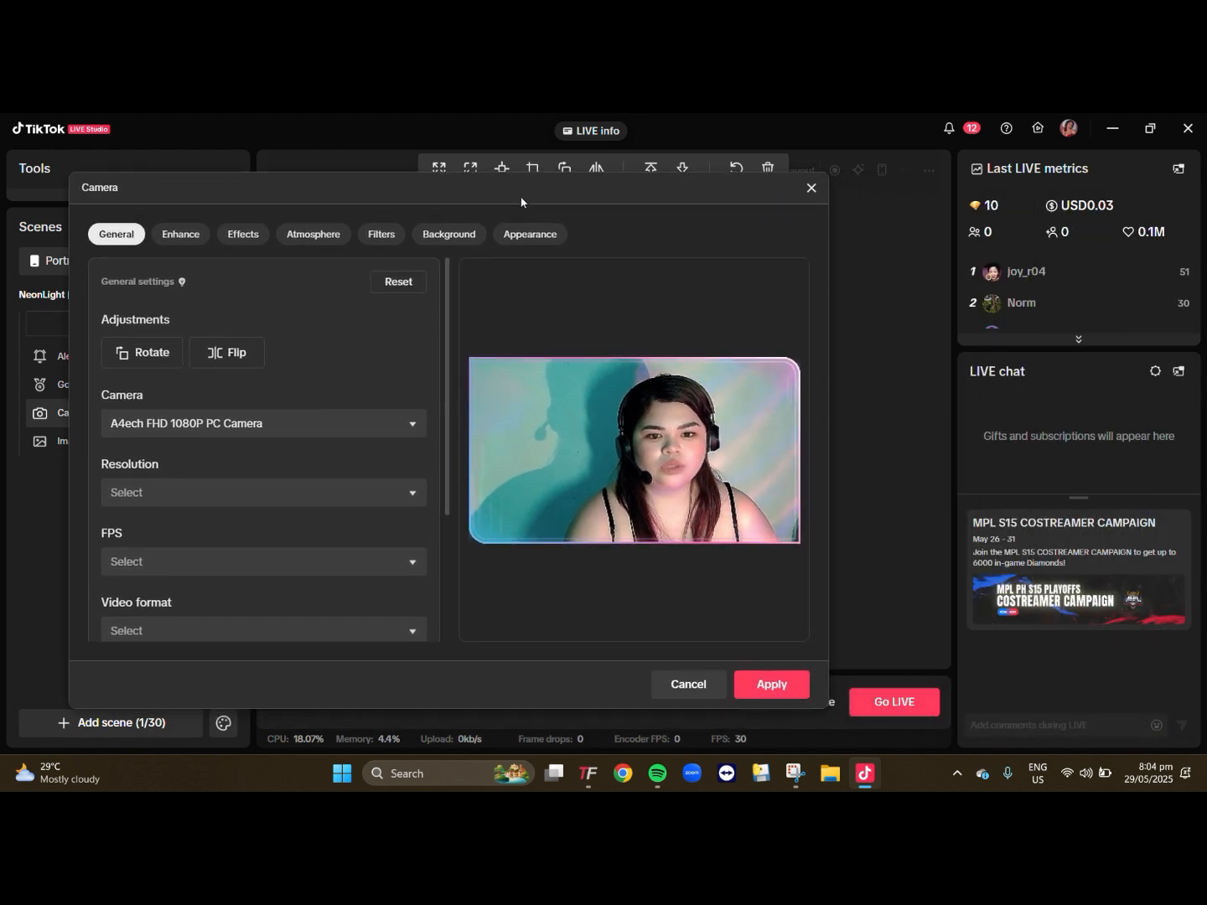
click(201, 424)
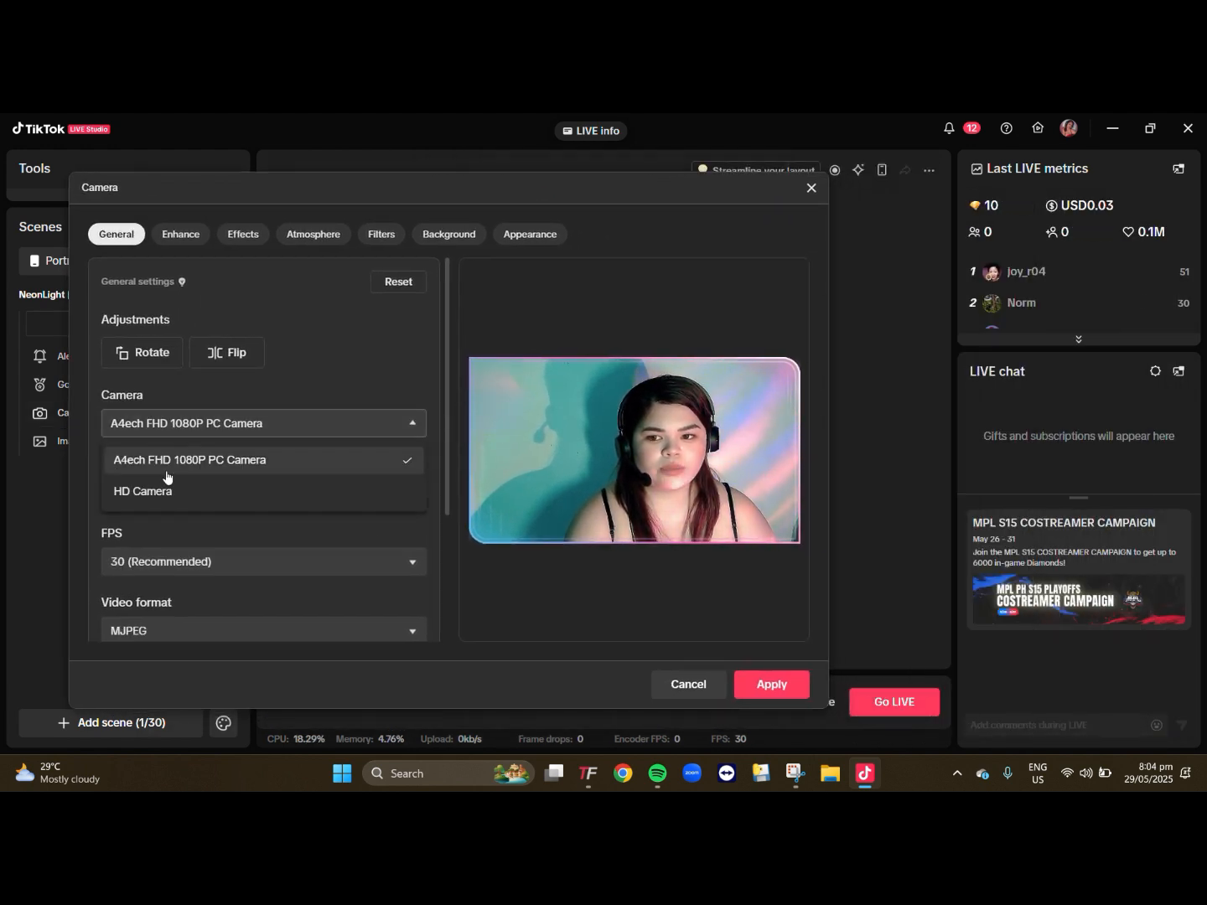
click(215, 500)
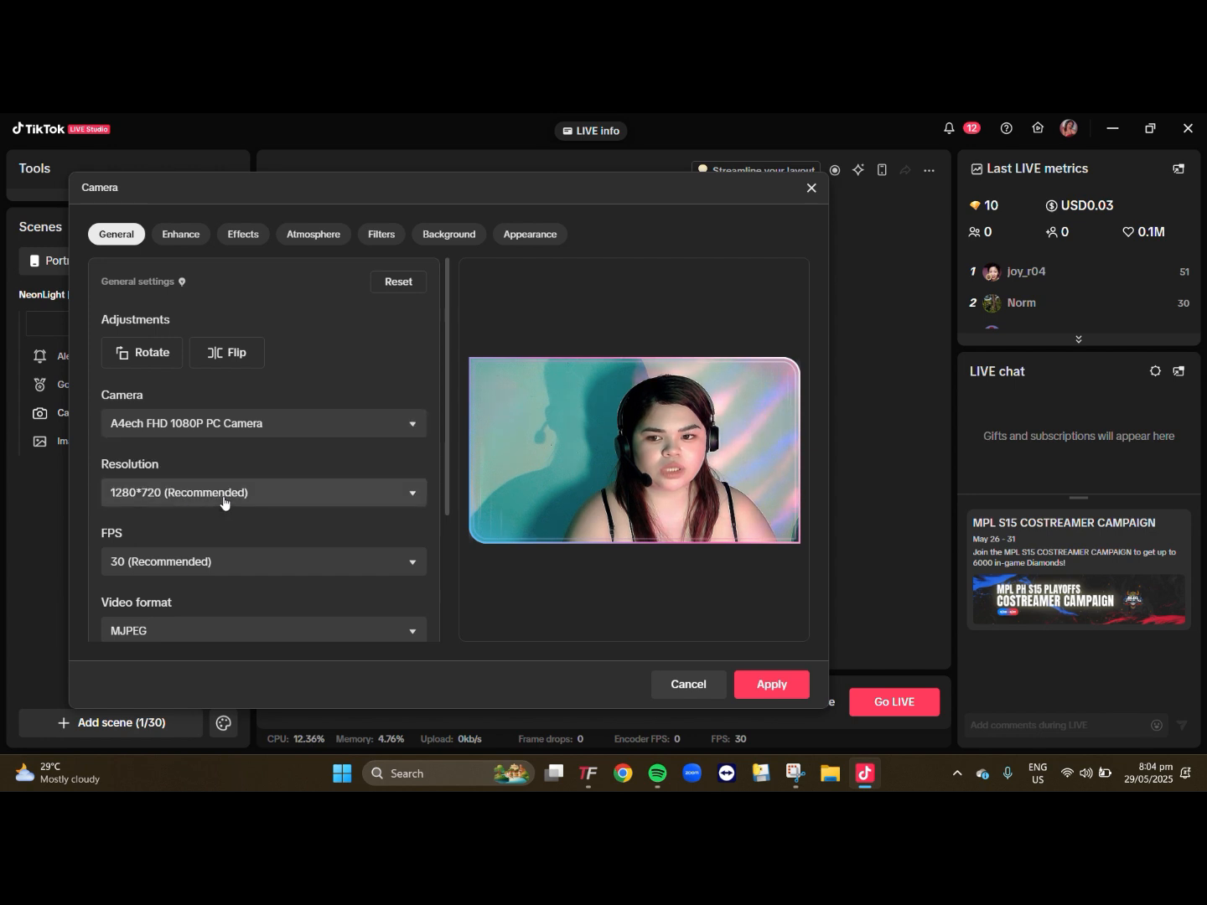
click(254, 424)
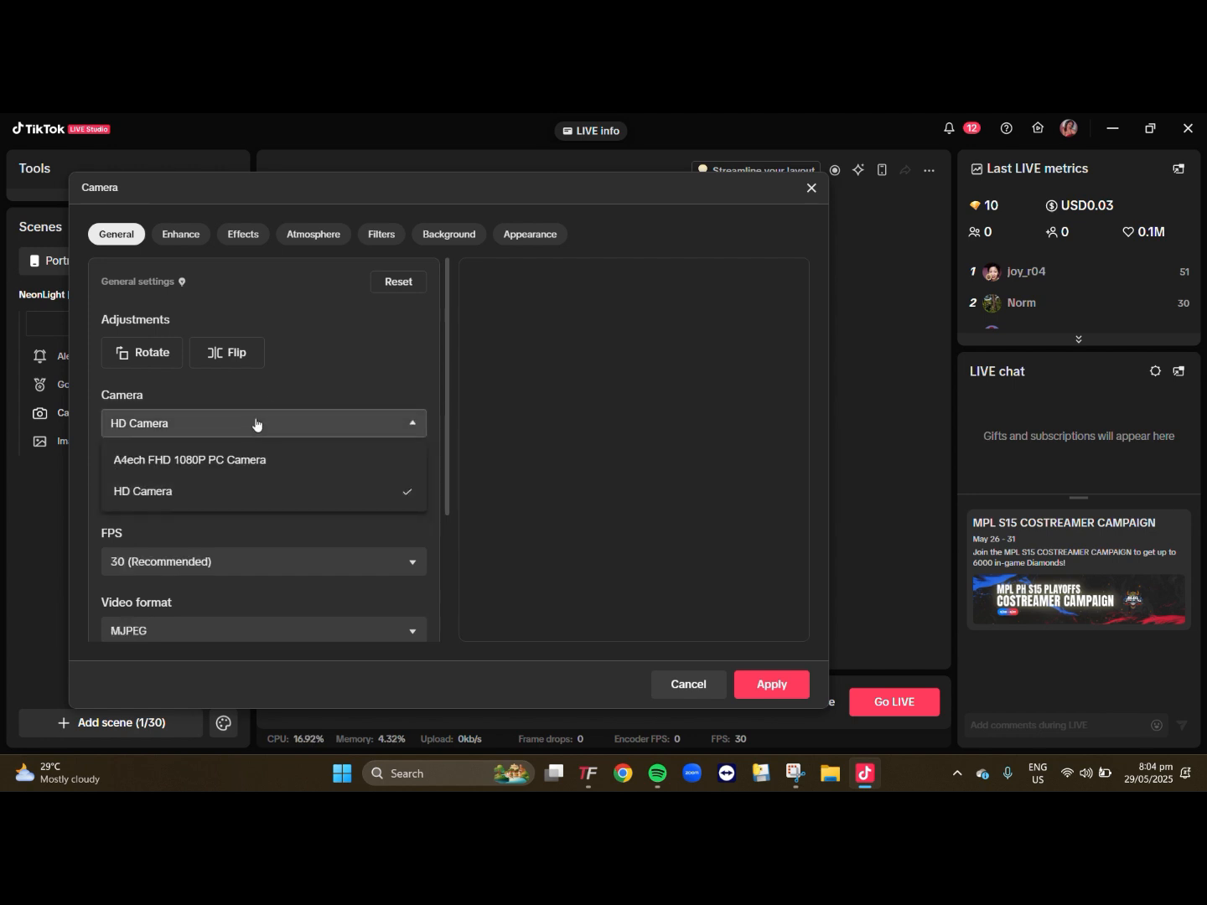
click(297, 453)
click(238, 423)
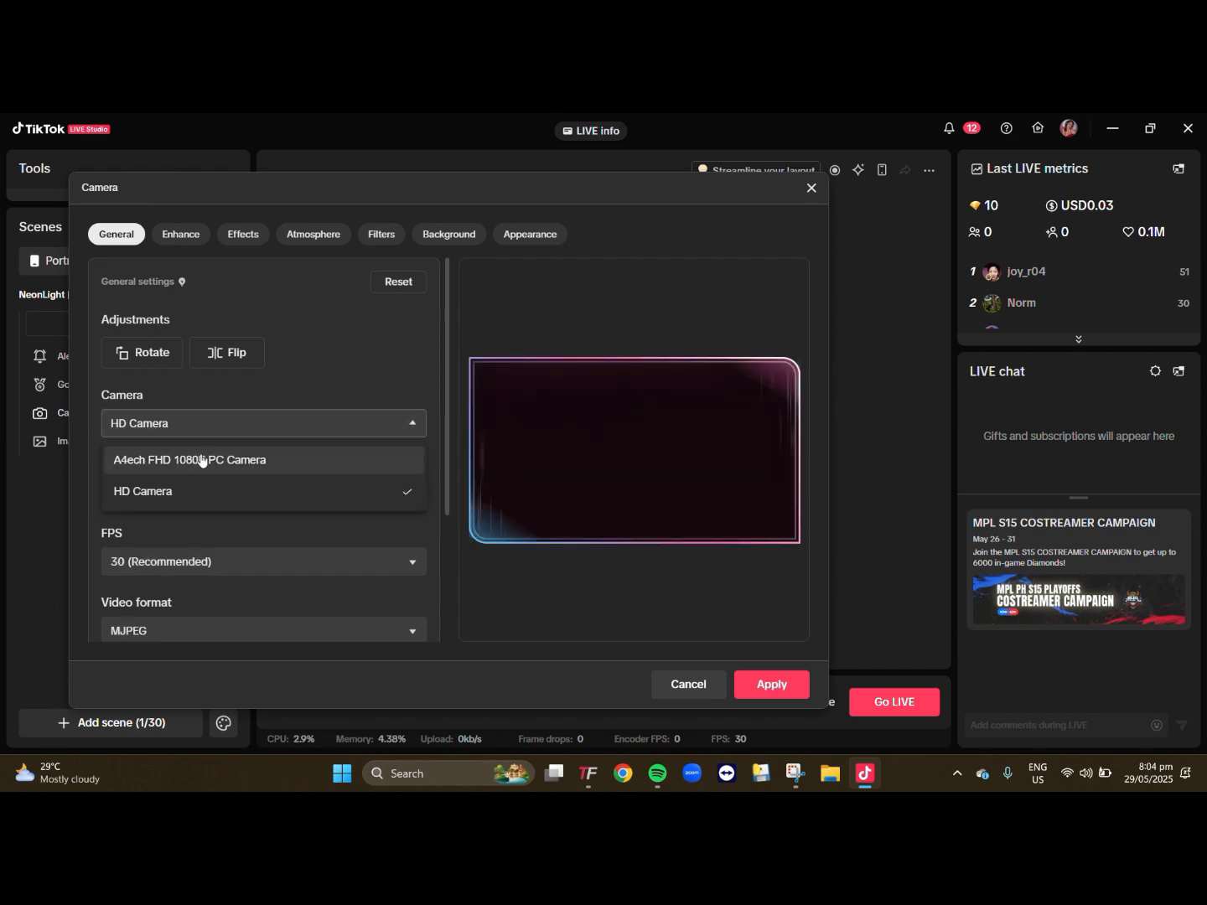
click(200, 459)
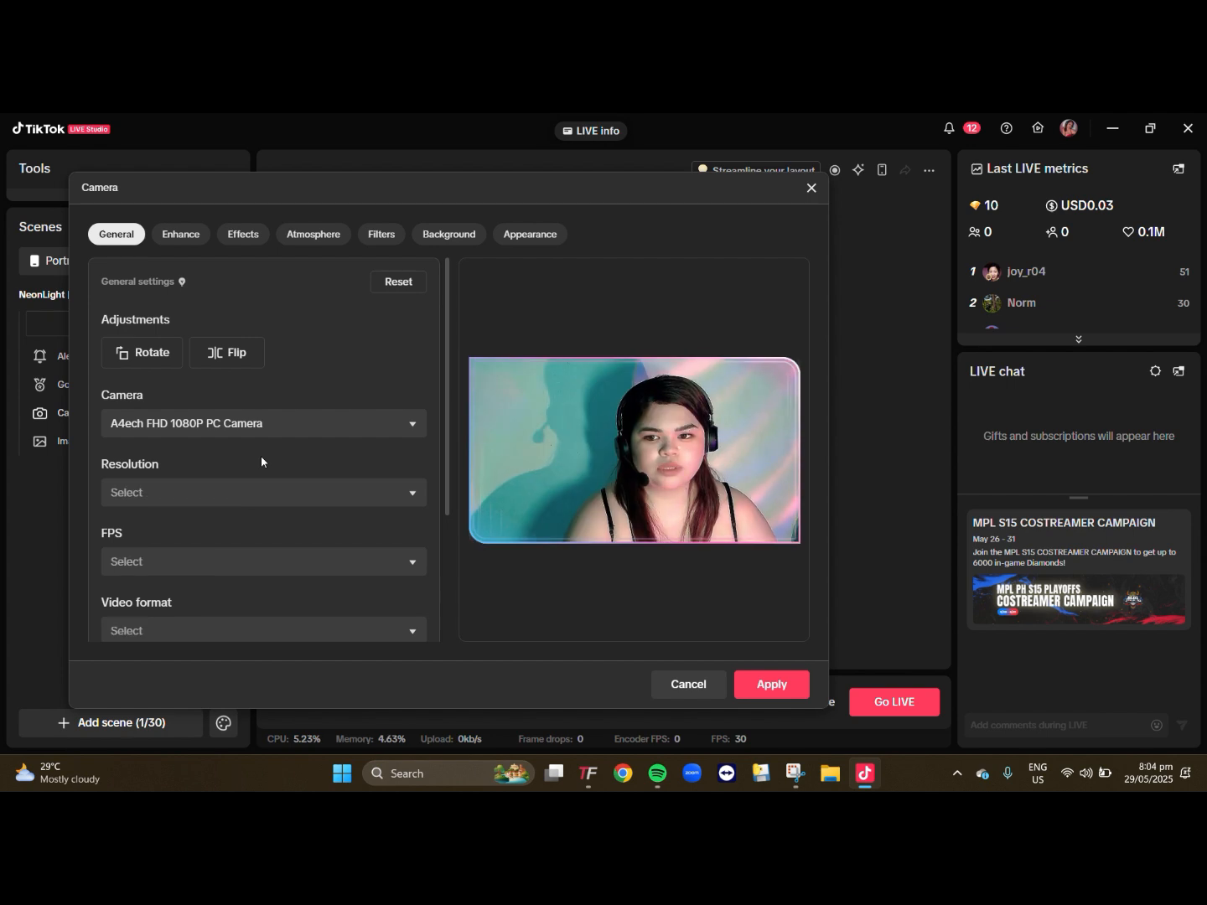
- Apply the first Motion atmosphere preset to the camera and save the camera settings
scroll(262, 461, down, 3)
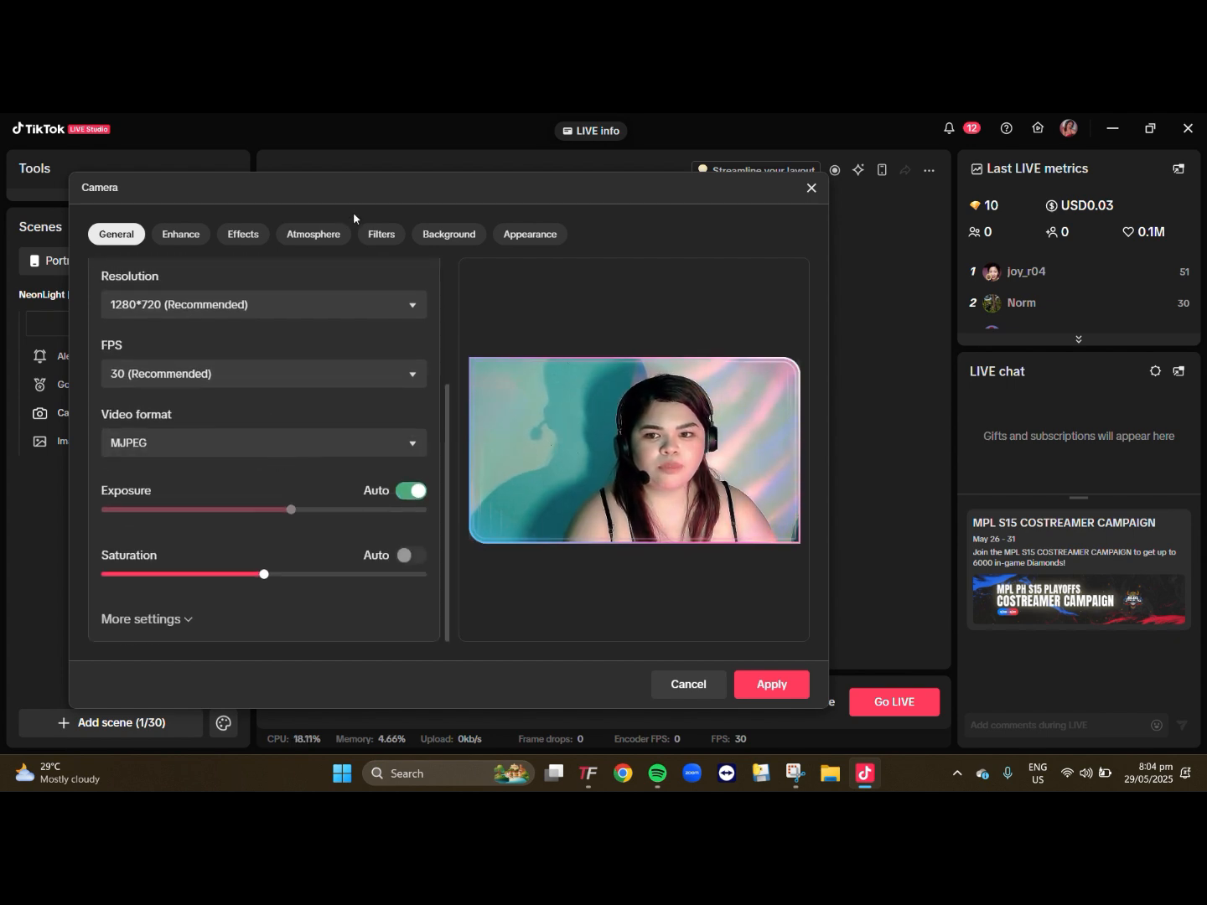
click(245, 237)
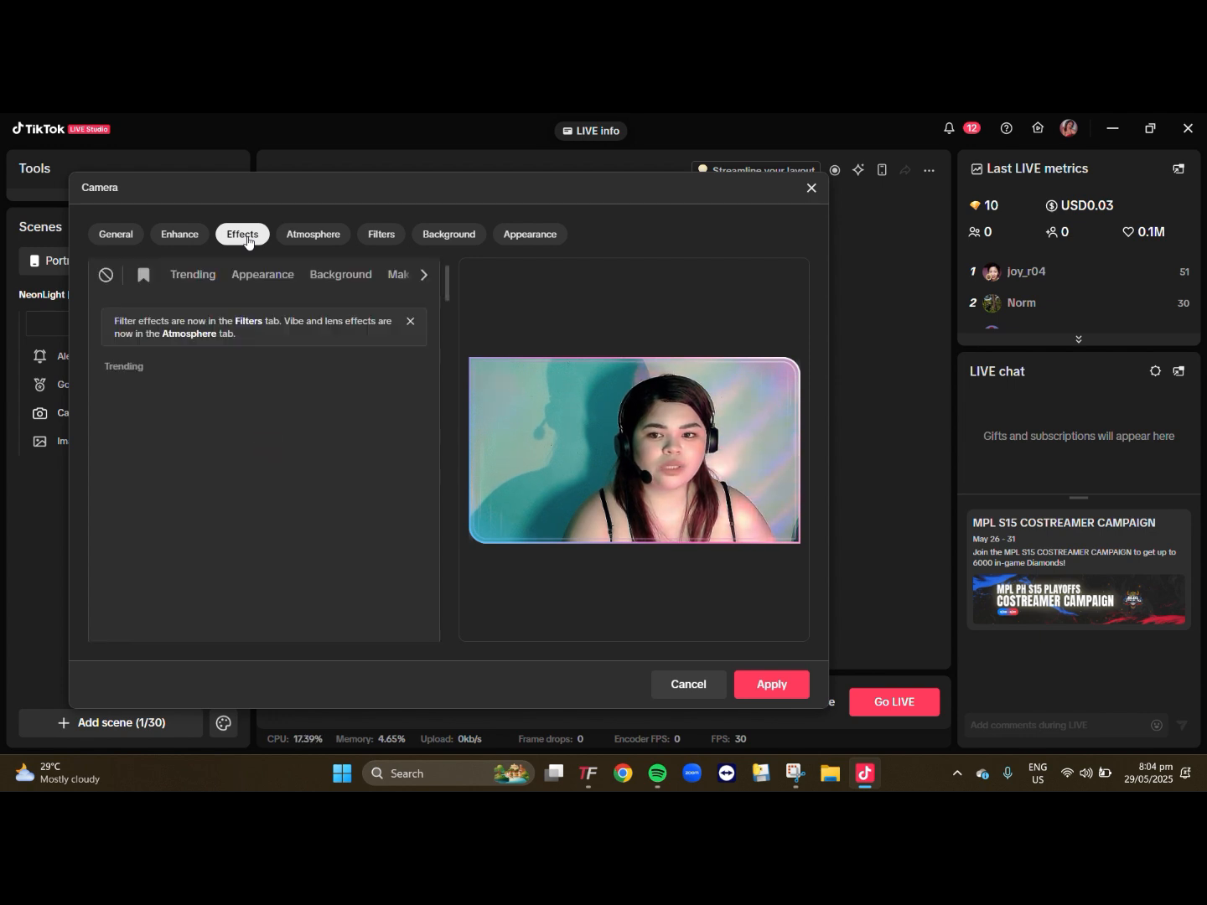
click(330, 242)
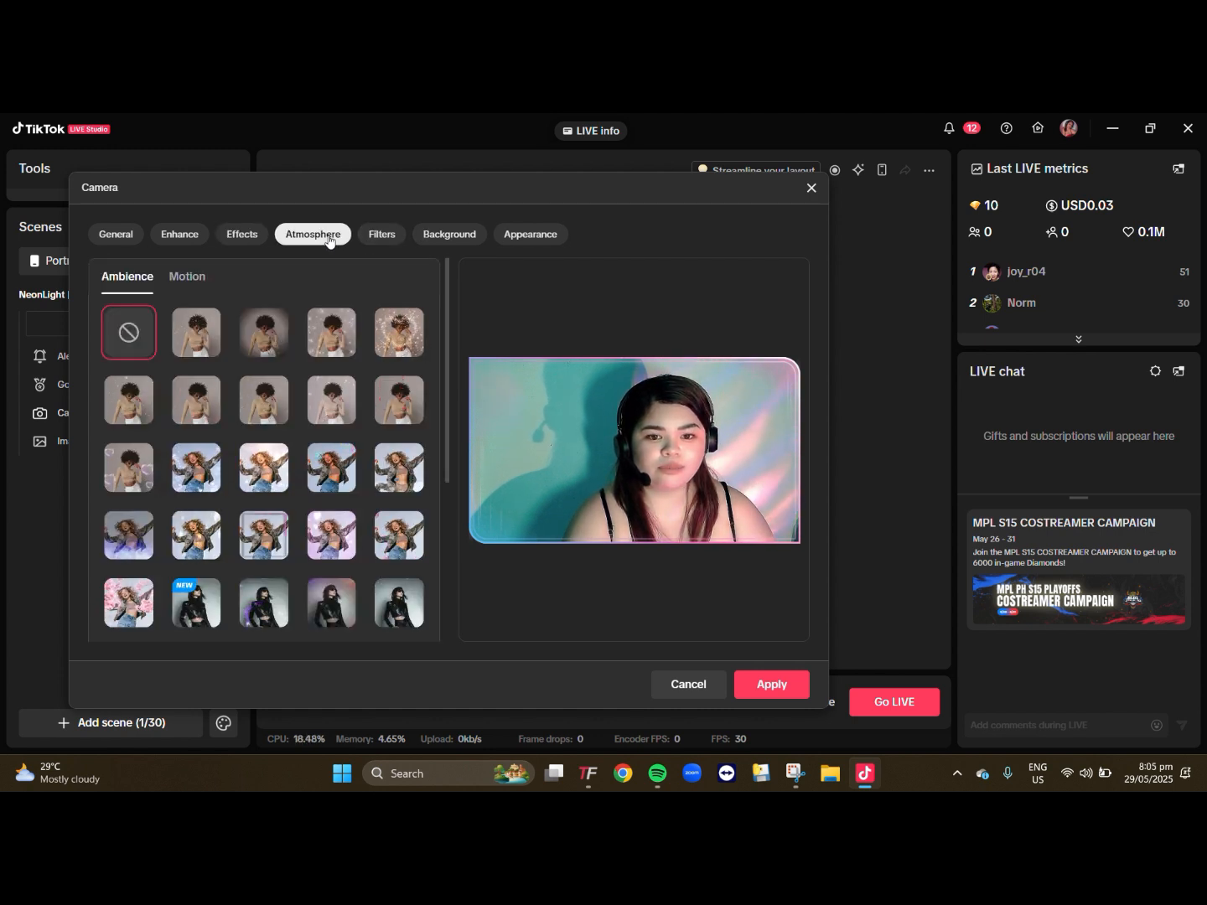
click(198, 281)
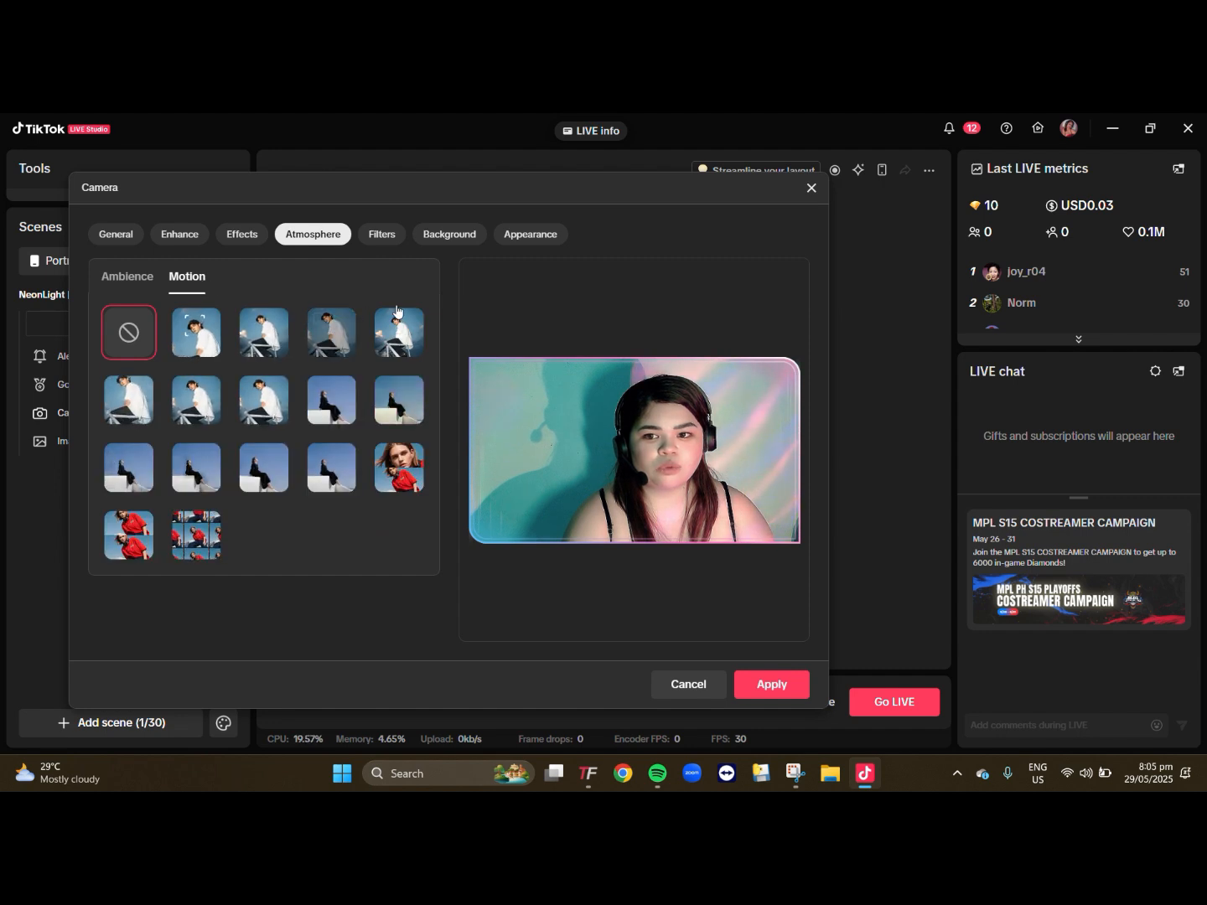
click(191, 343)
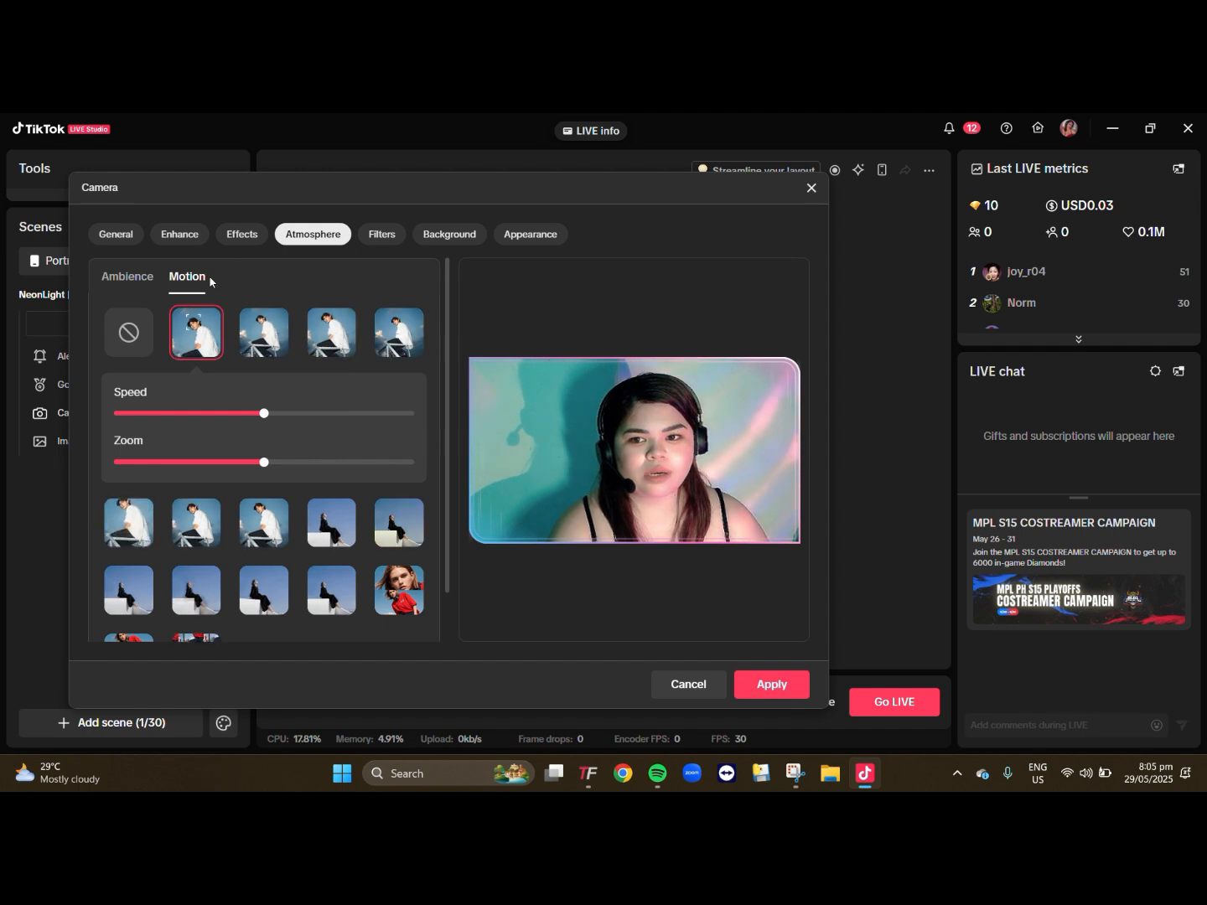
click(768, 695)
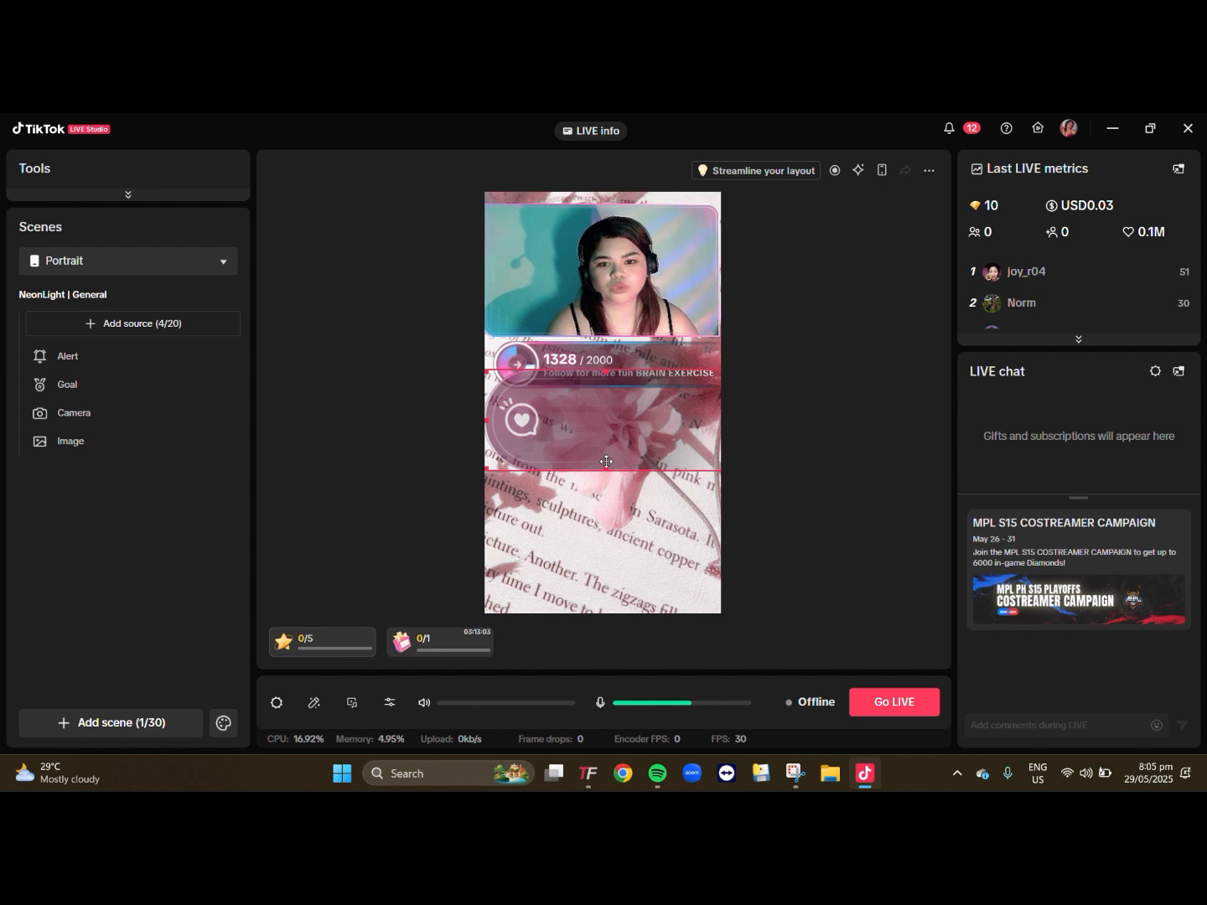
- Delete the follower goal bar from the scene
click(611, 432)
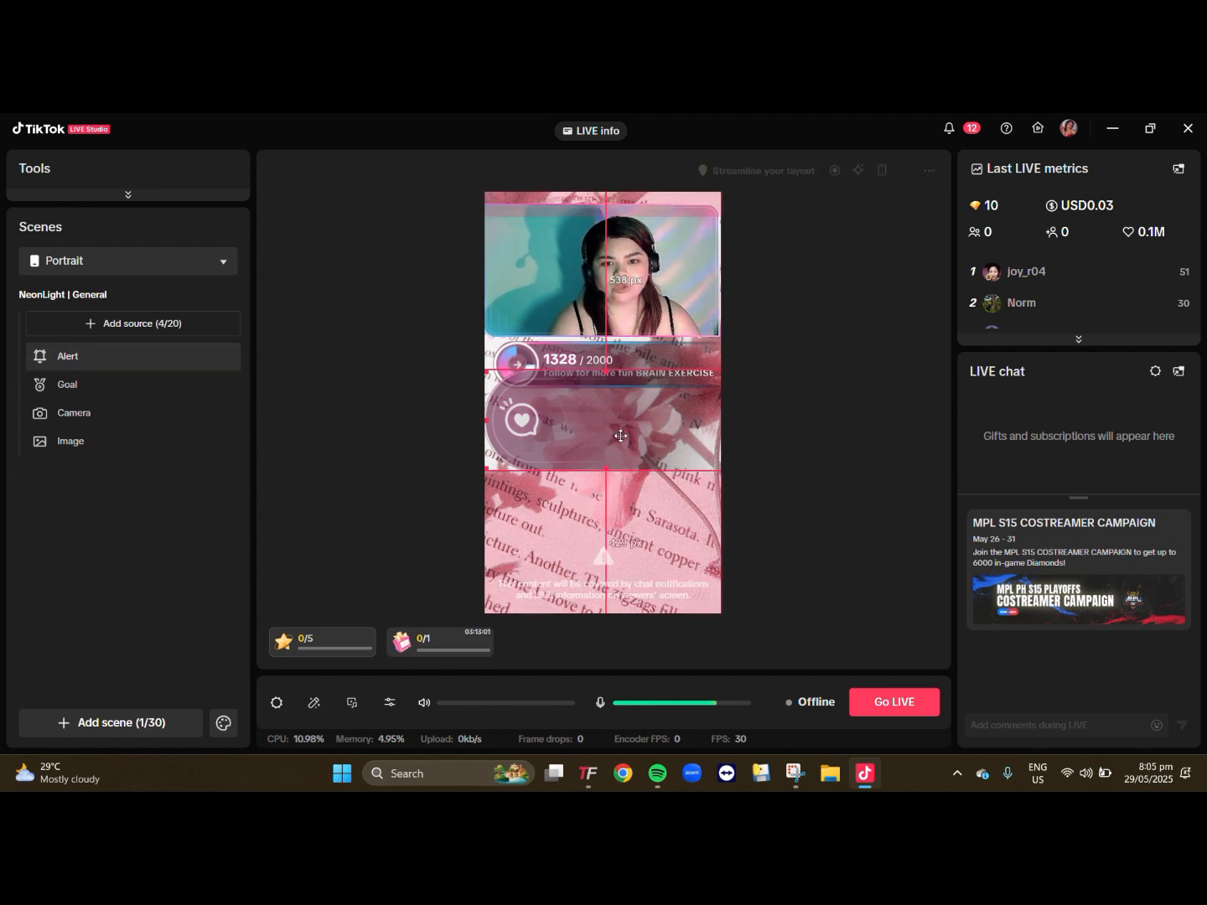
click(638, 357)
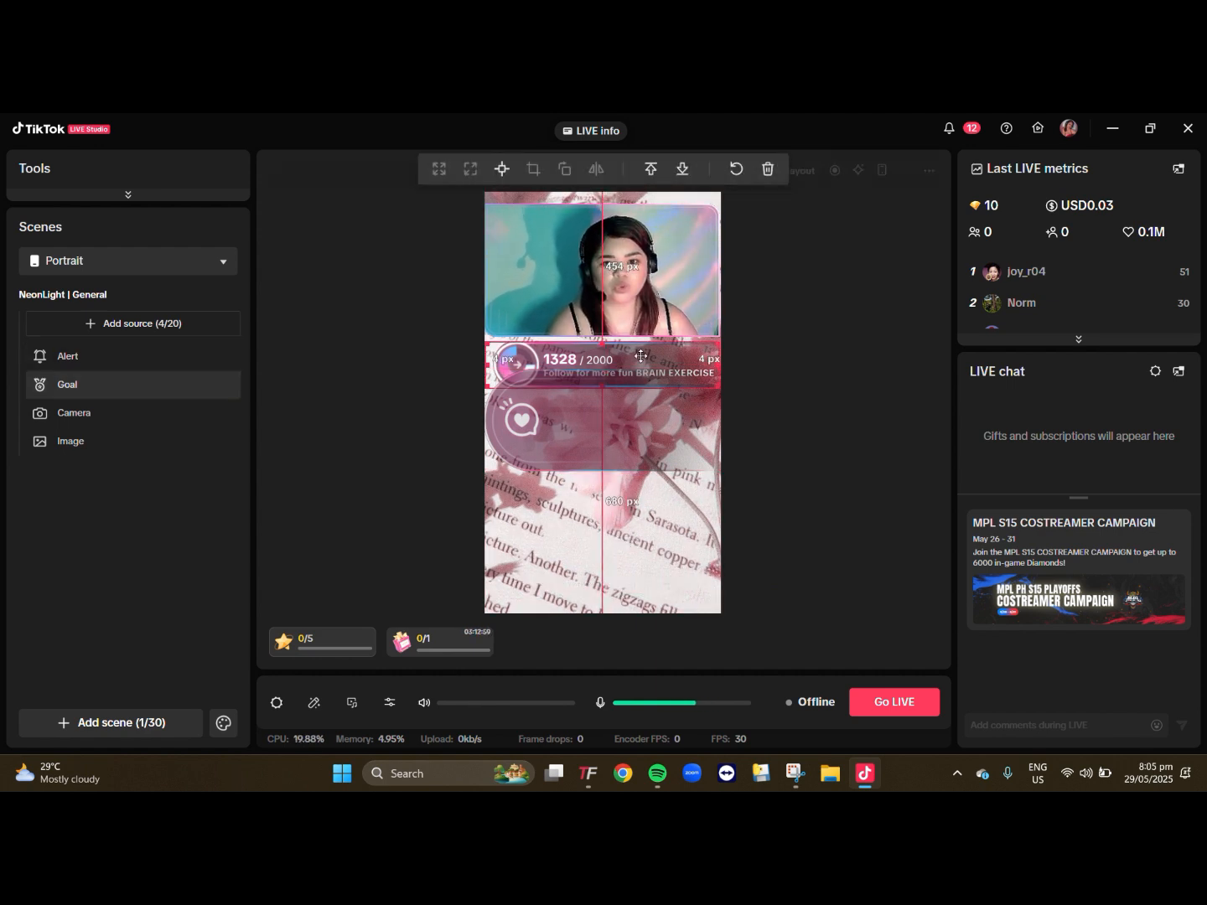
click(770, 170)
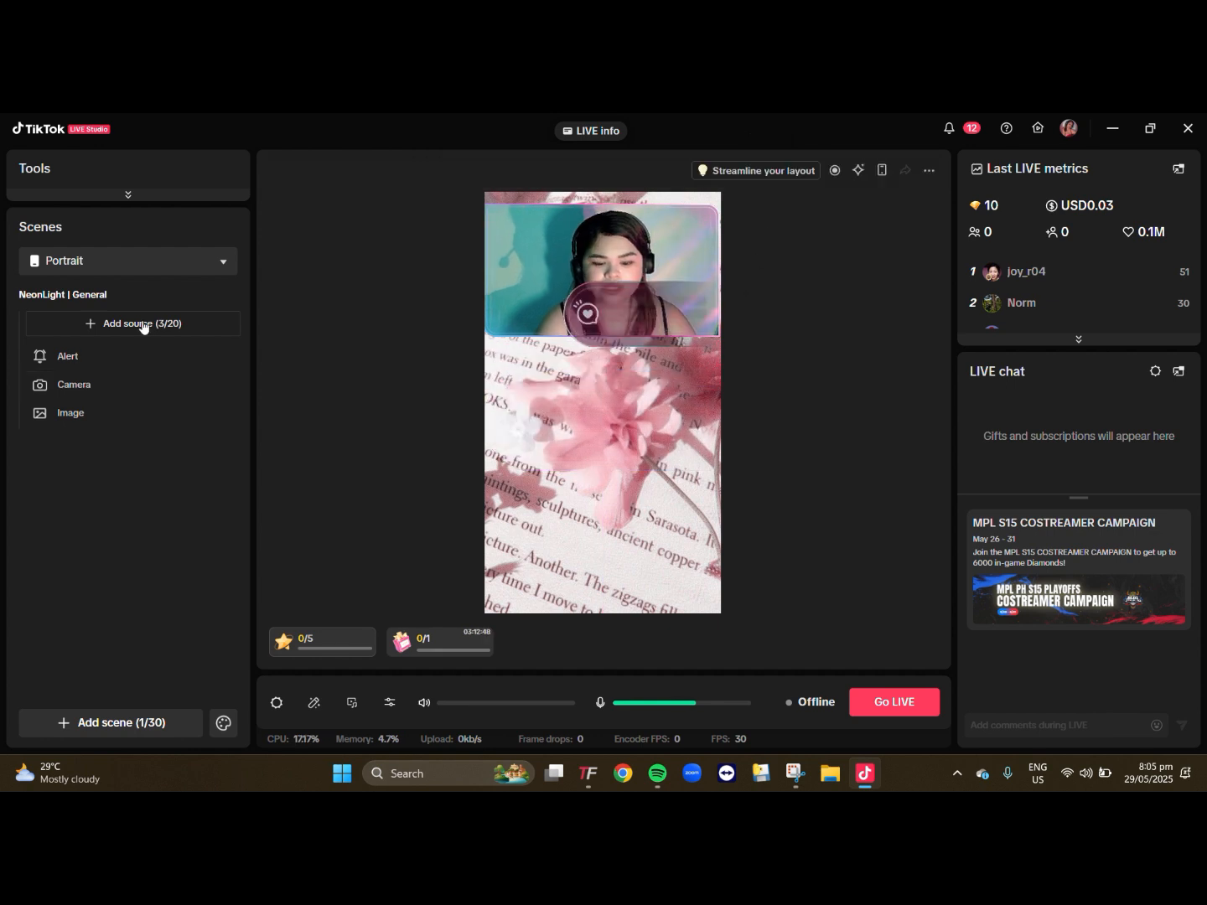
- Start a new Text source reading "!play title - singer"
click(142, 326)
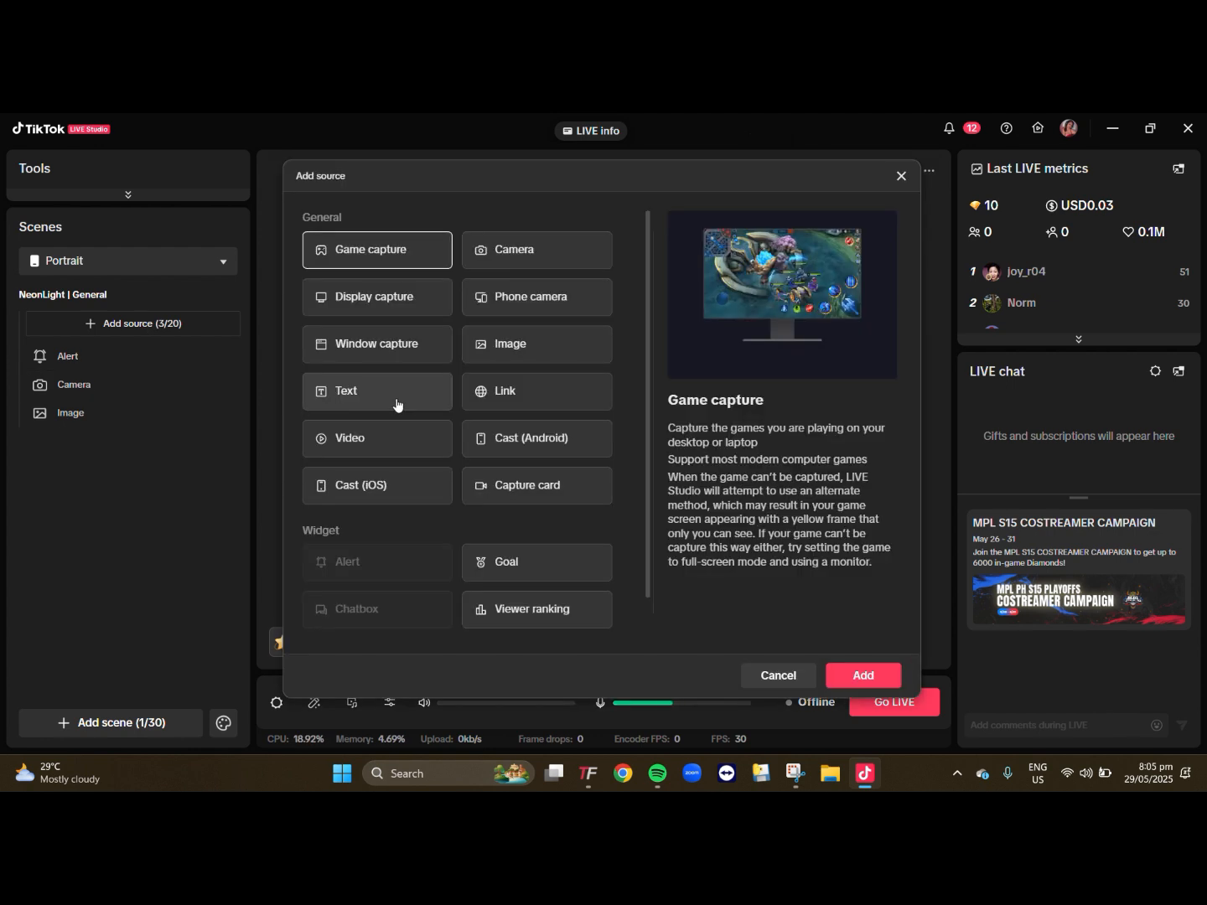
click(395, 404)
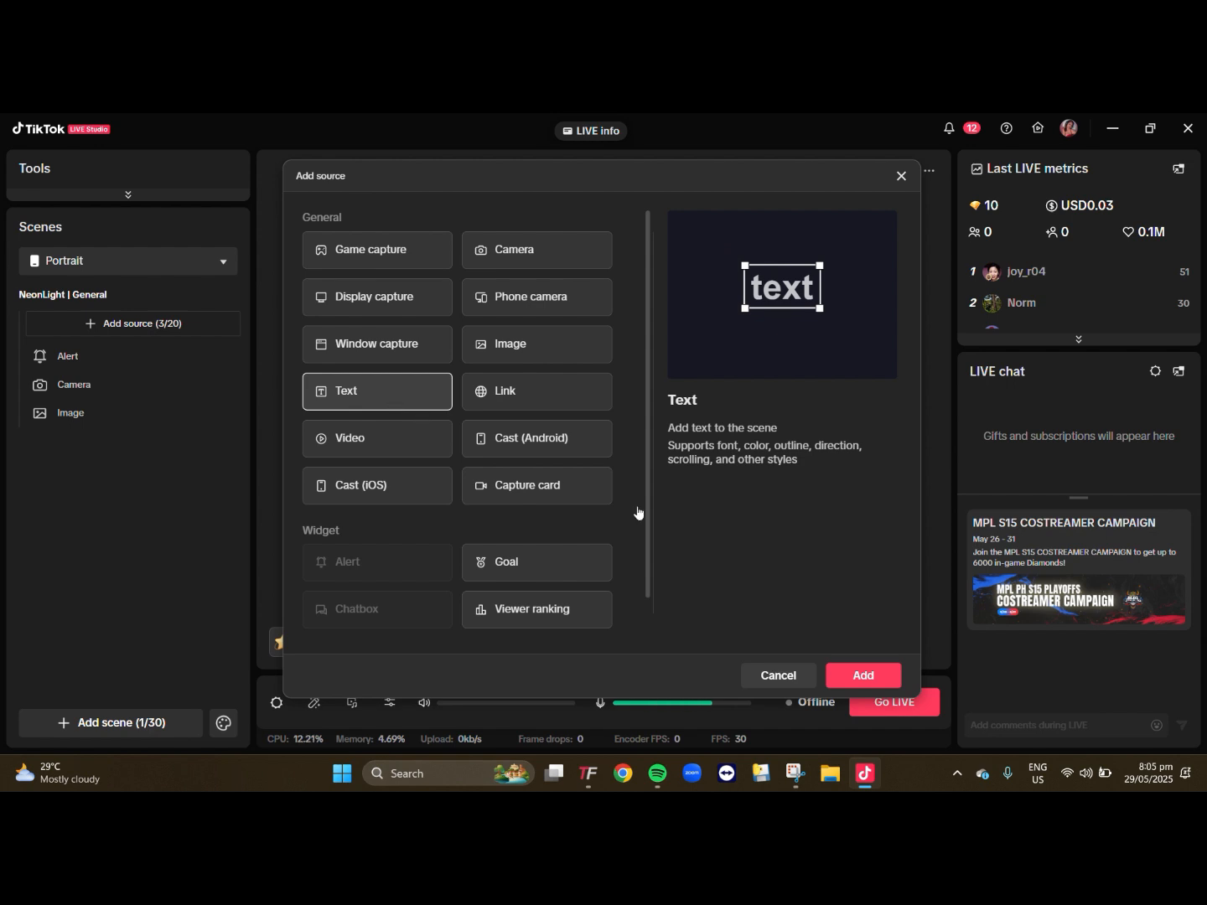
click(862, 677)
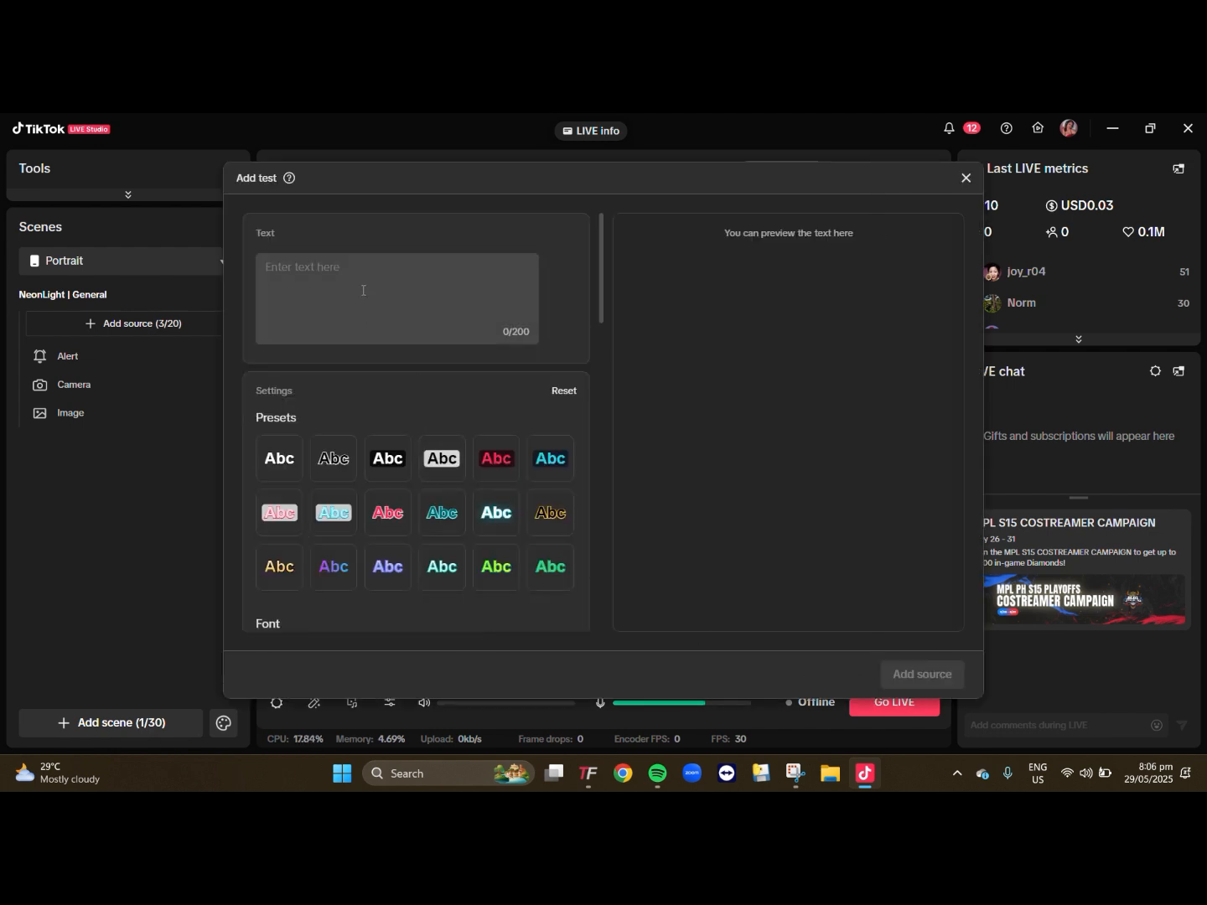
click(360, 286)
text(I)
key(BackSpace)
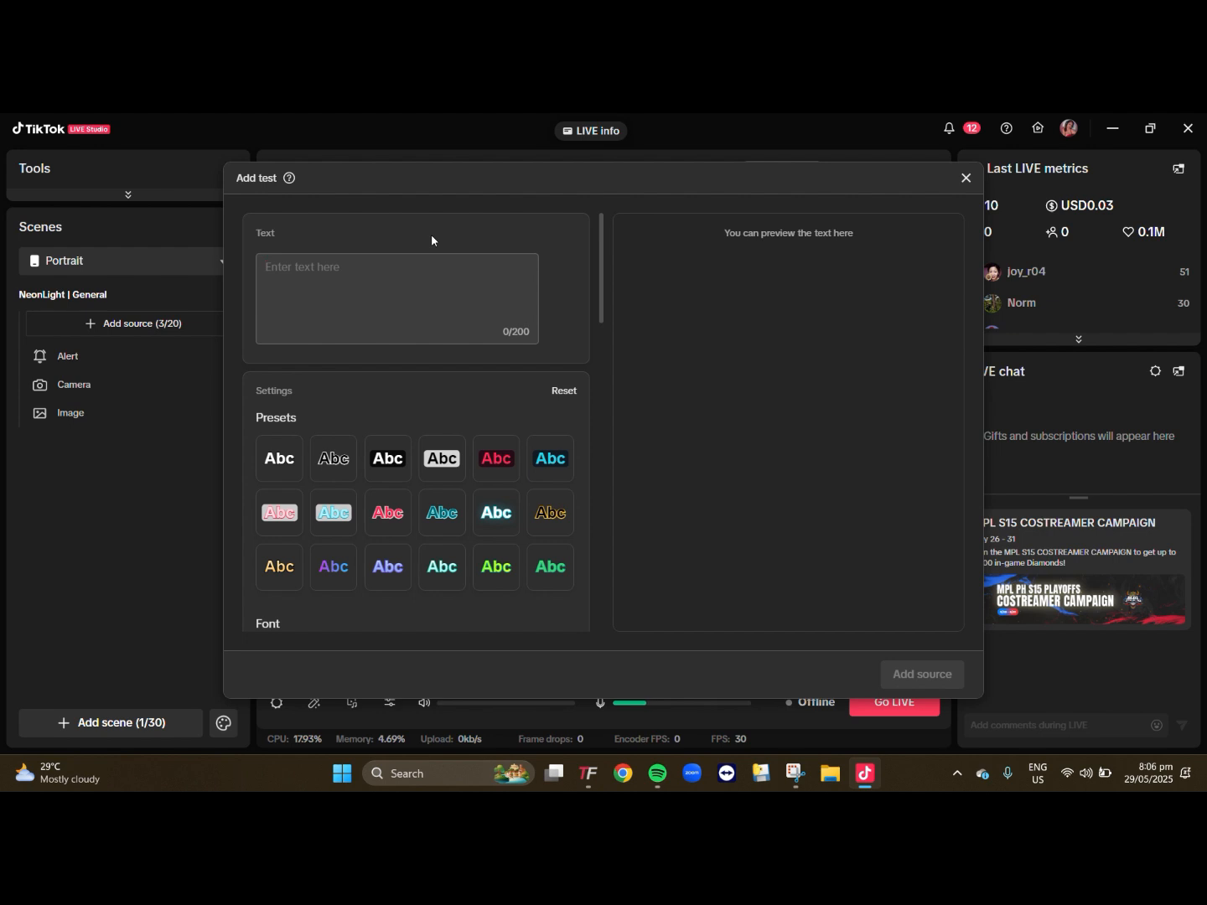
text(!p)
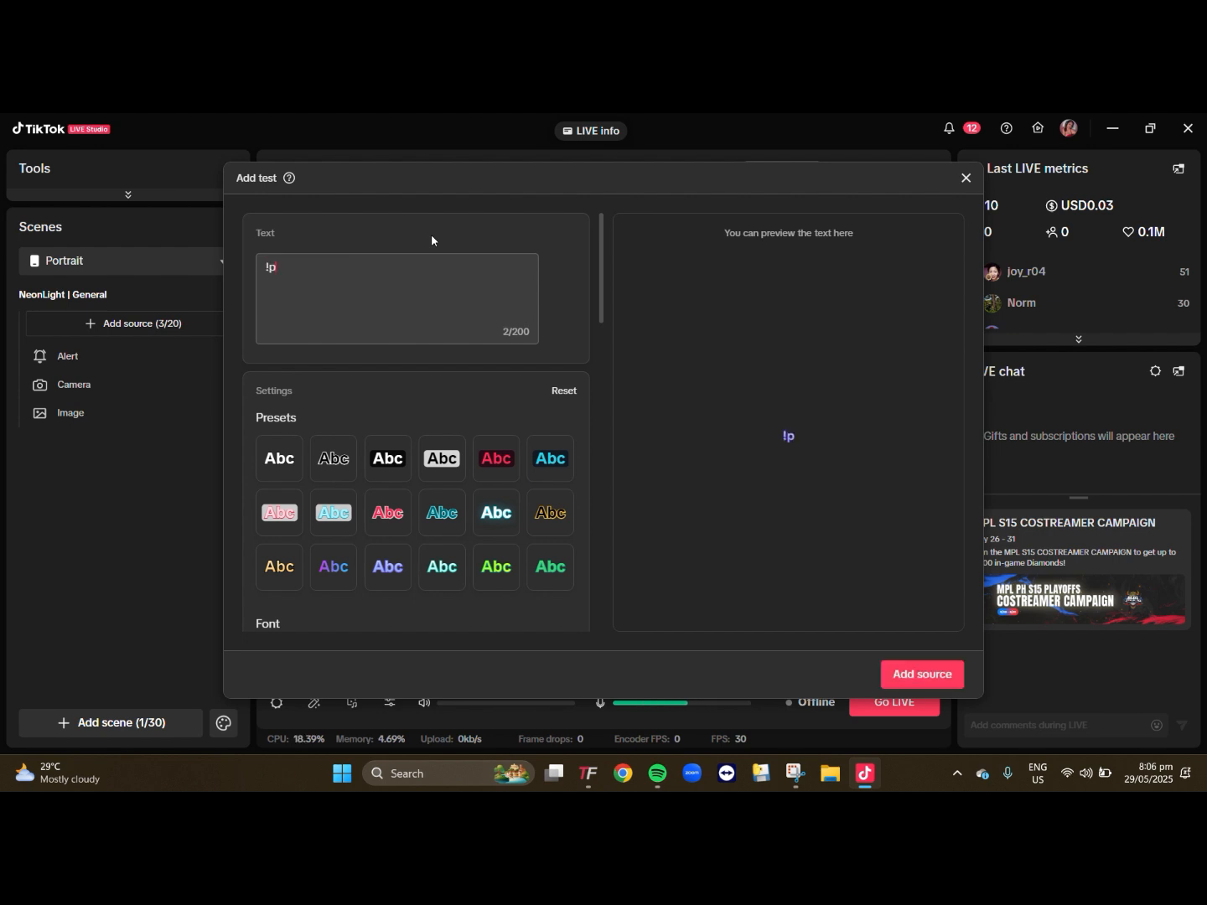
text(lay title - singer)
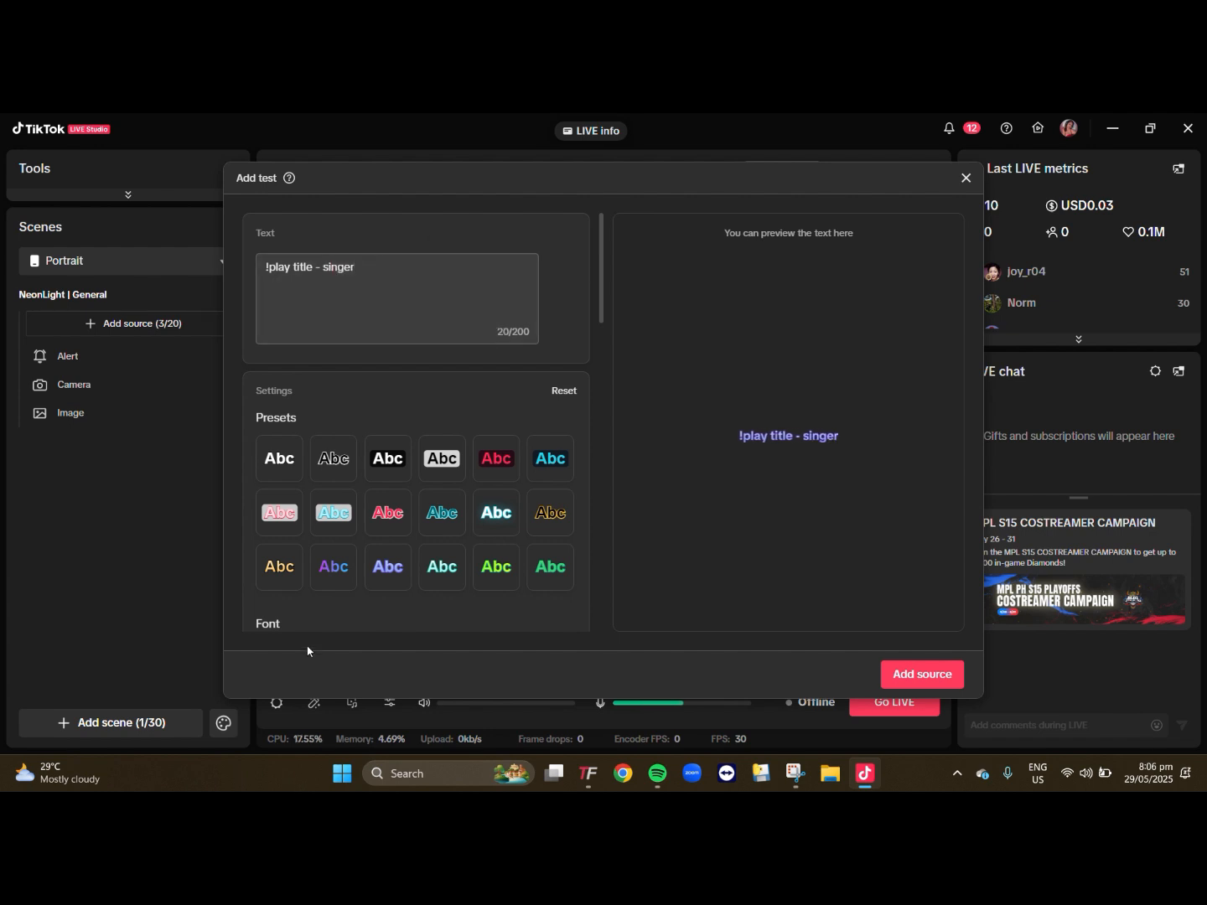
- Try several text presets and settle on the periwinkle glow style in the last row of presets
click(287, 464)
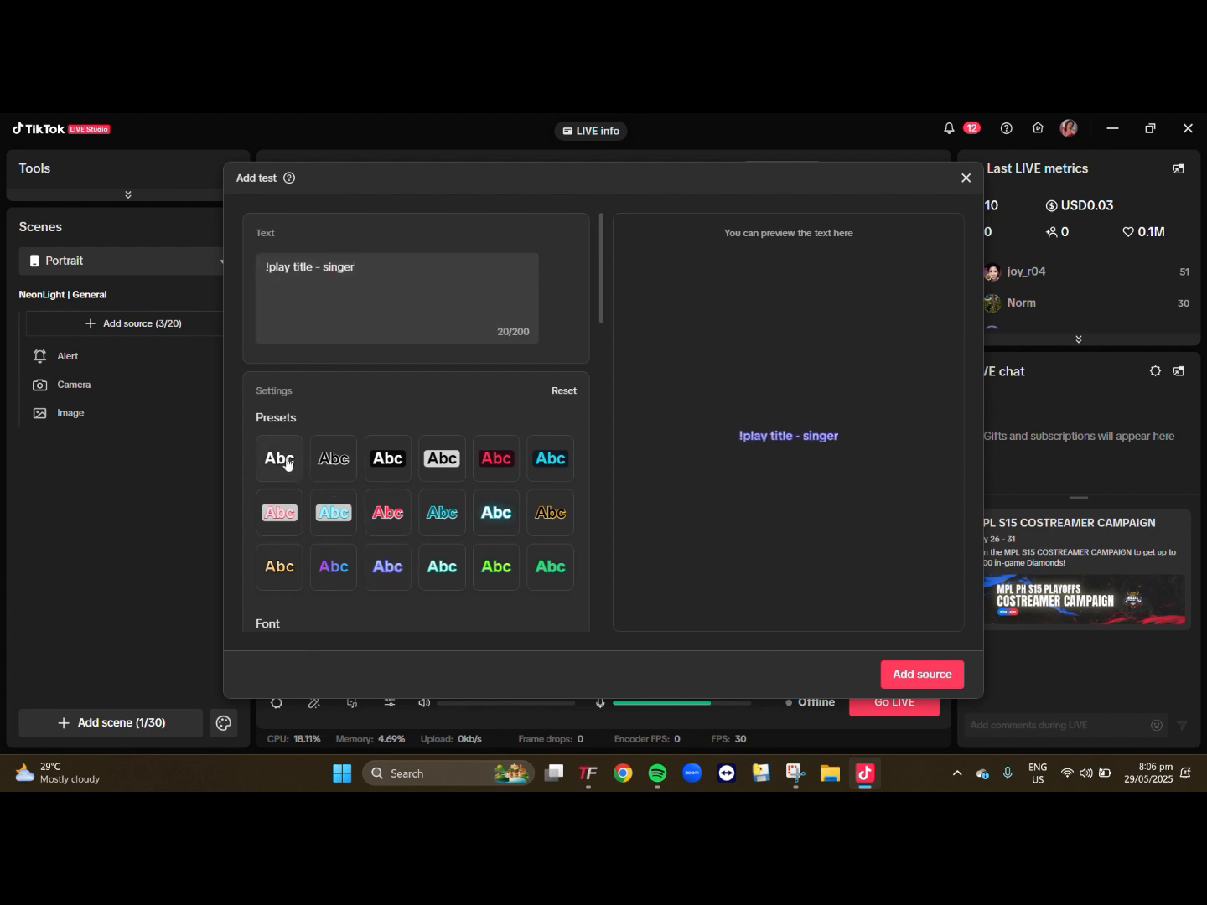
click(350, 468)
click(446, 468)
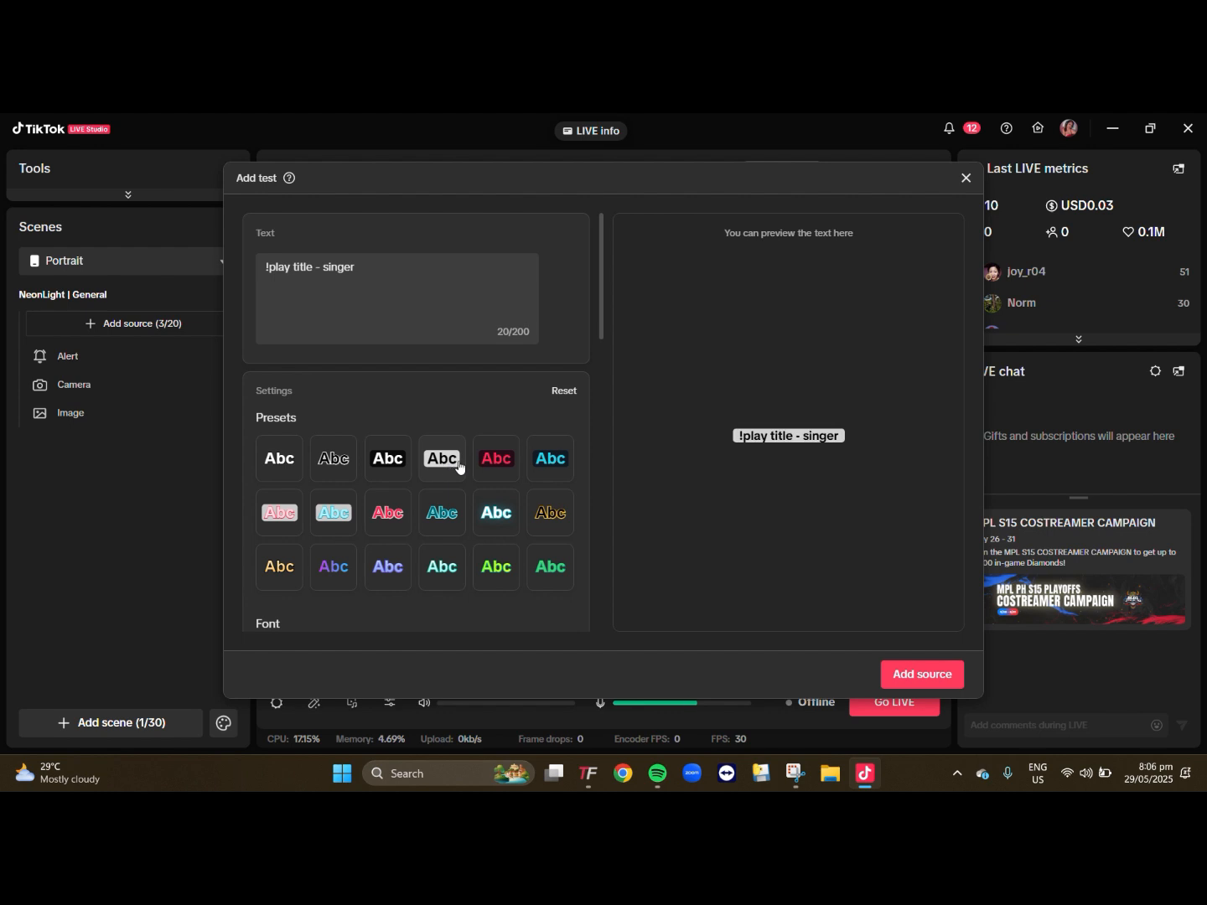
click(495, 472)
click(402, 467)
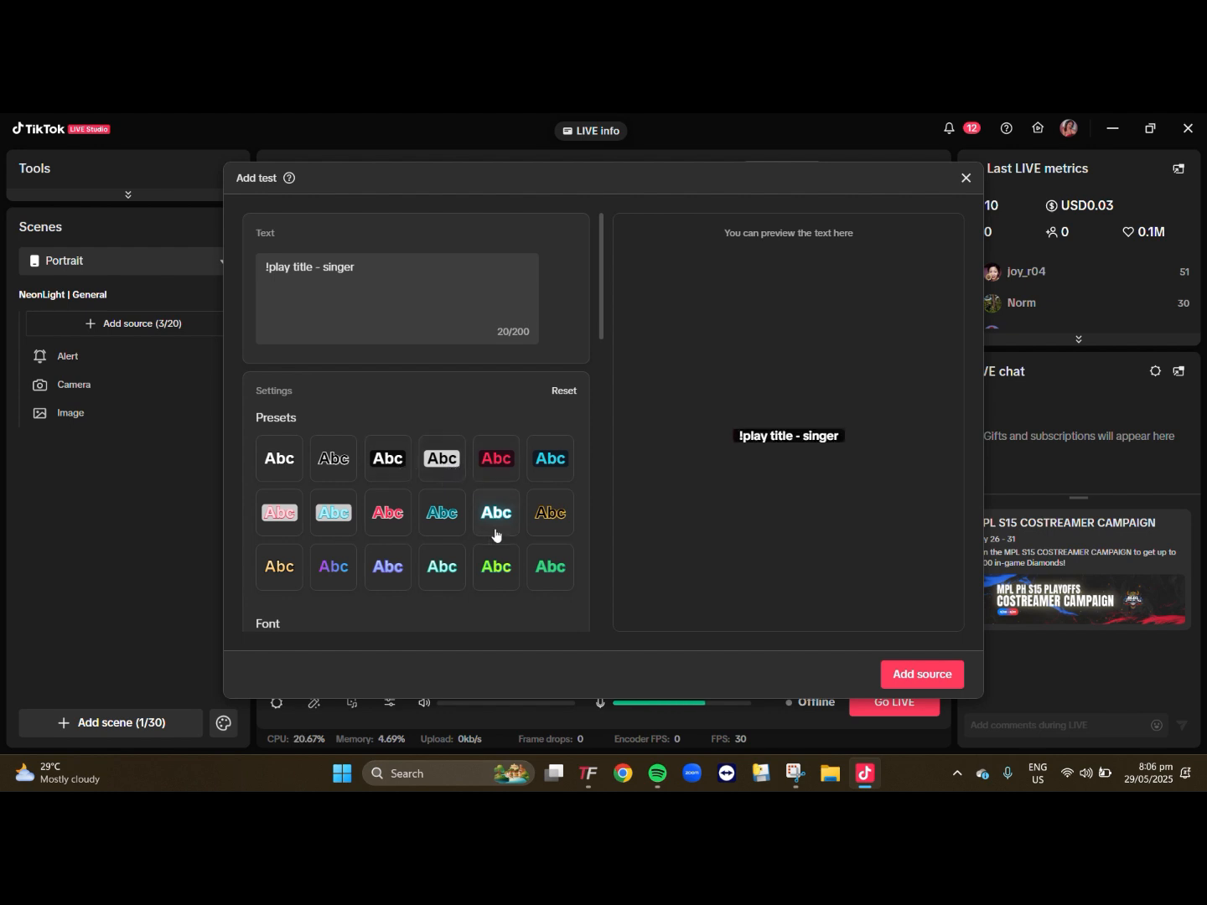
click(388, 574)
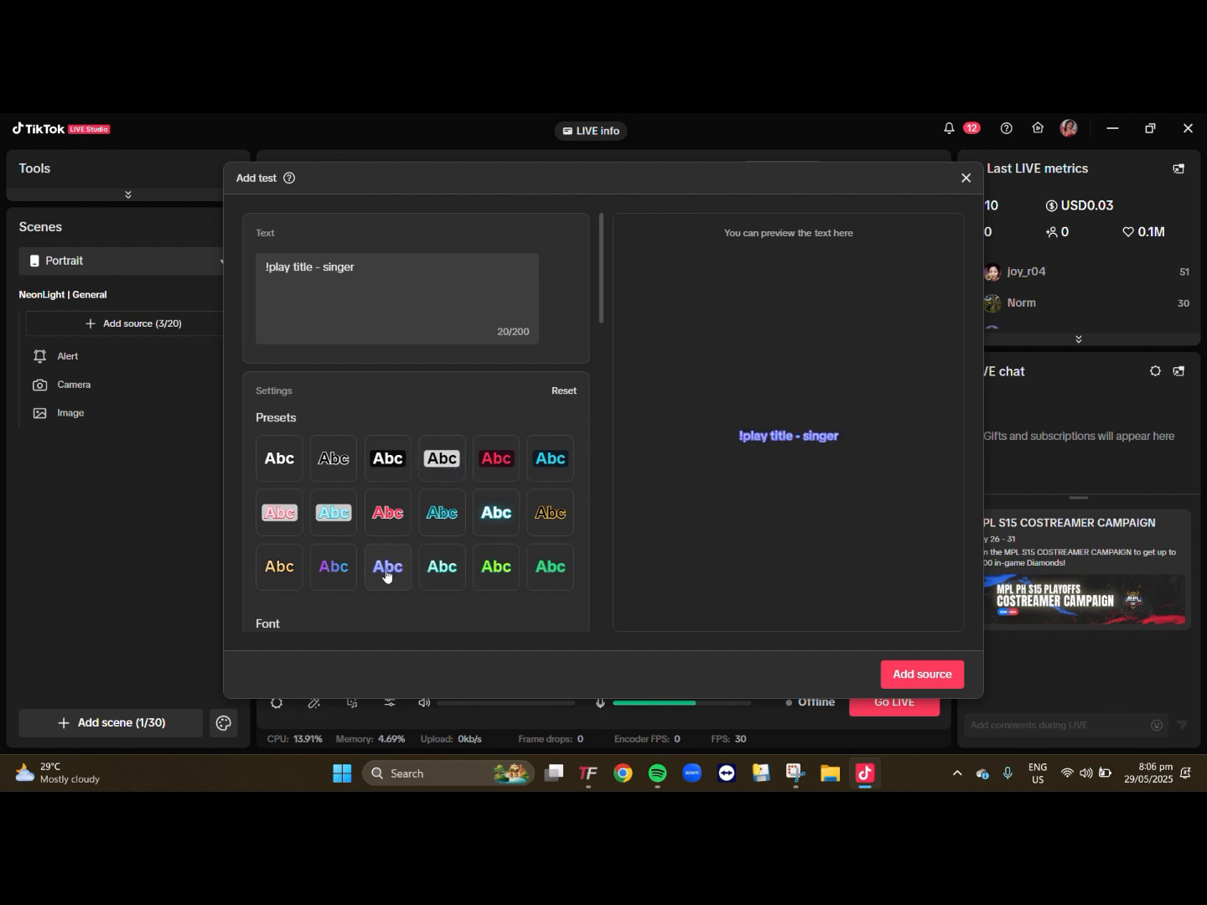
- Center the text's alignment horizontally and vertically, then add the text source to the scene
scroll(385, 591, down, 5)
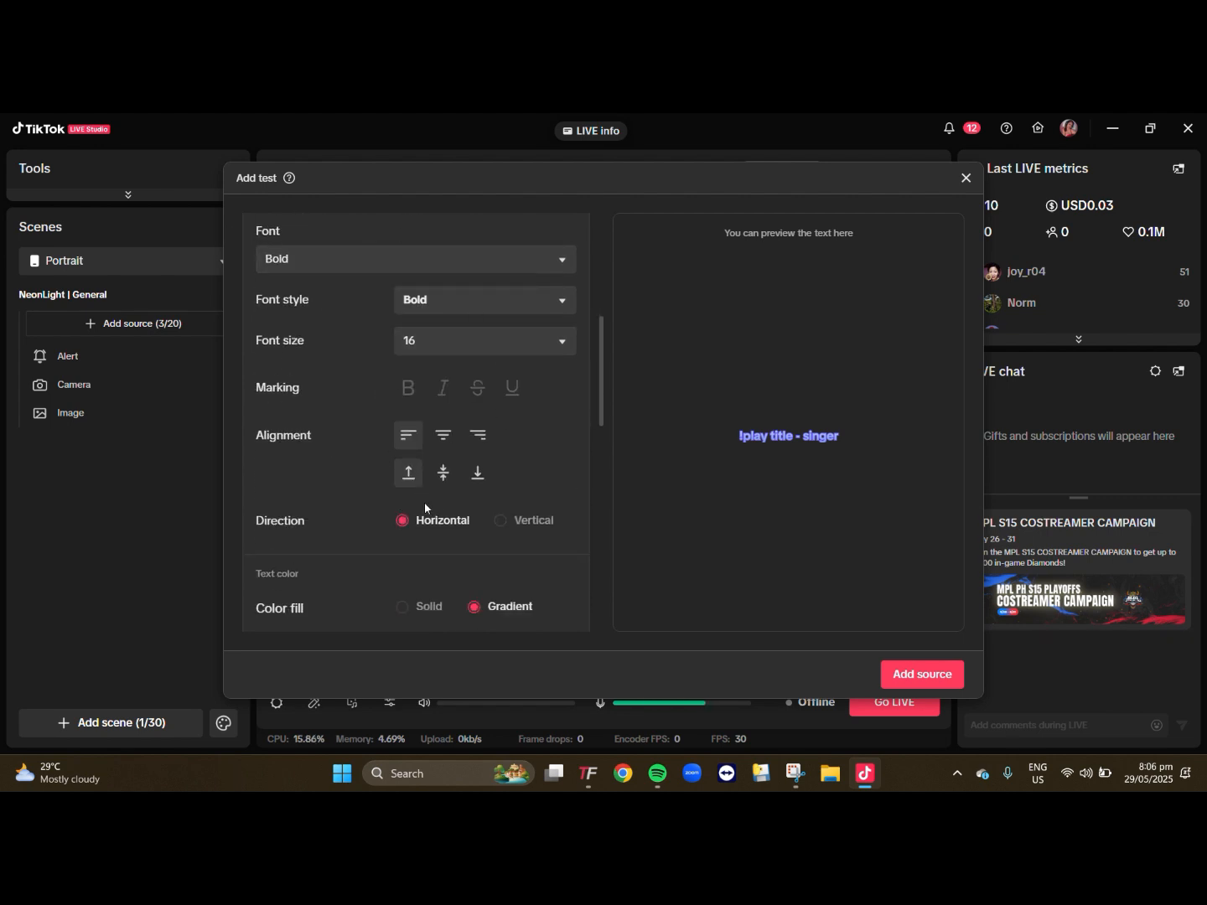
click(442, 436)
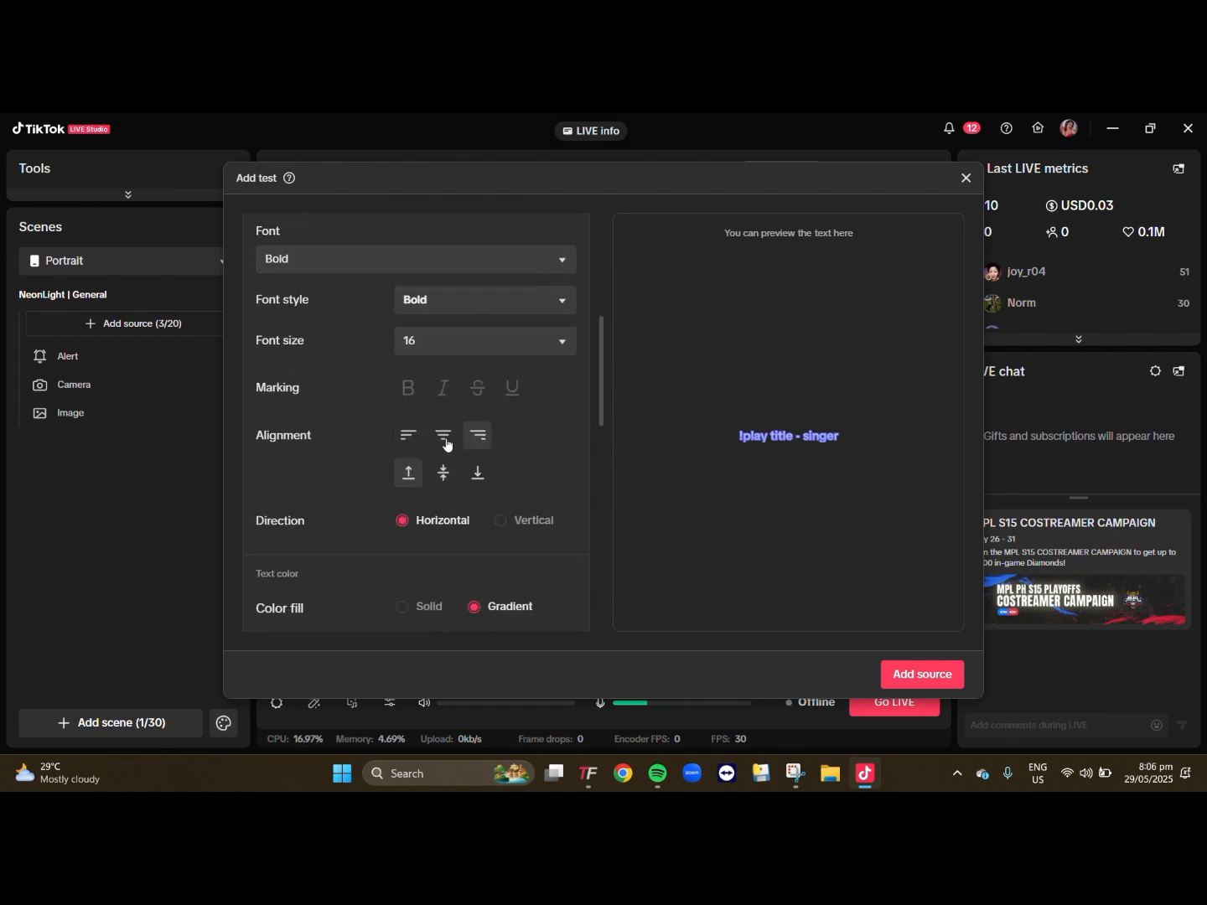
click(445, 475)
scroll(445, 573, down, 5)
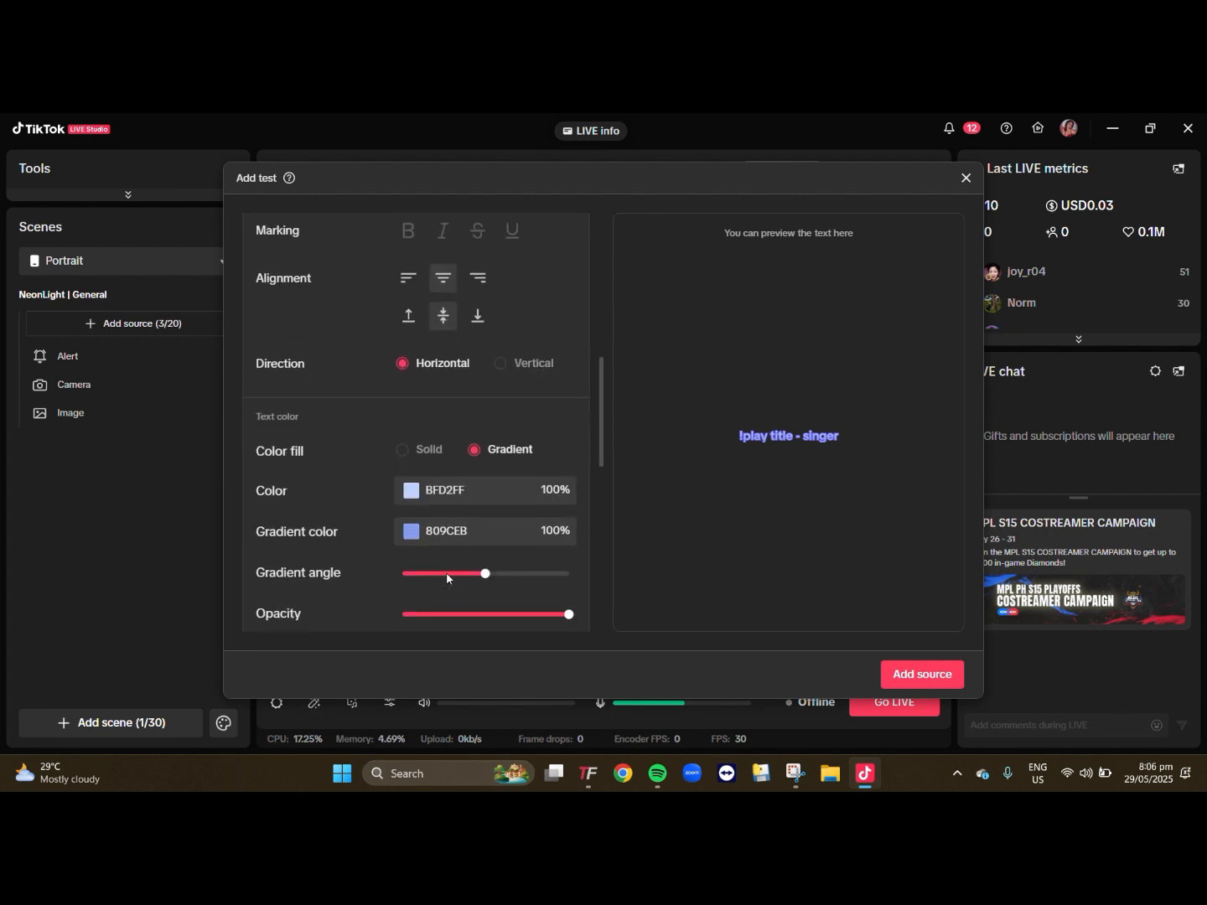
scroll(448, 578, down, 5)
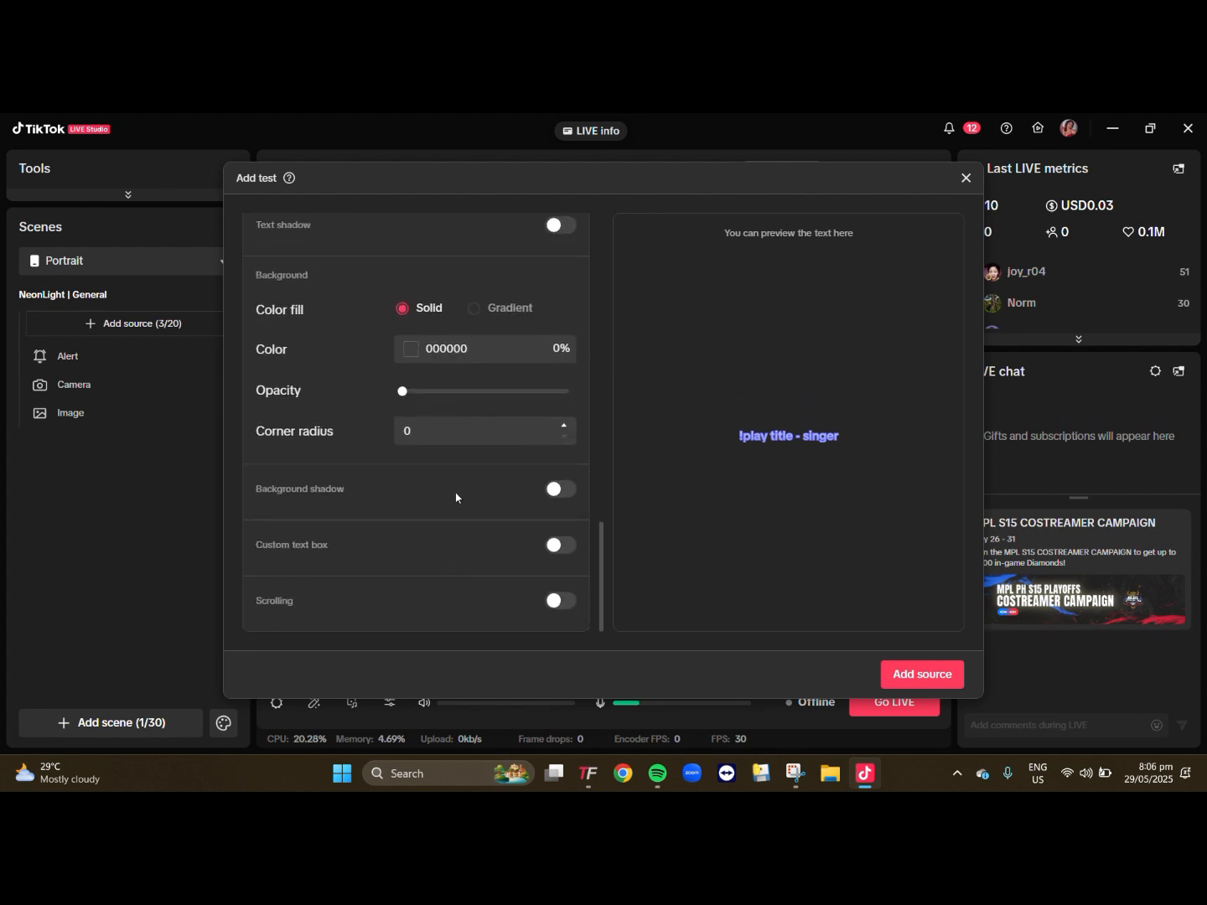
scroll(469, 501, up, 15)
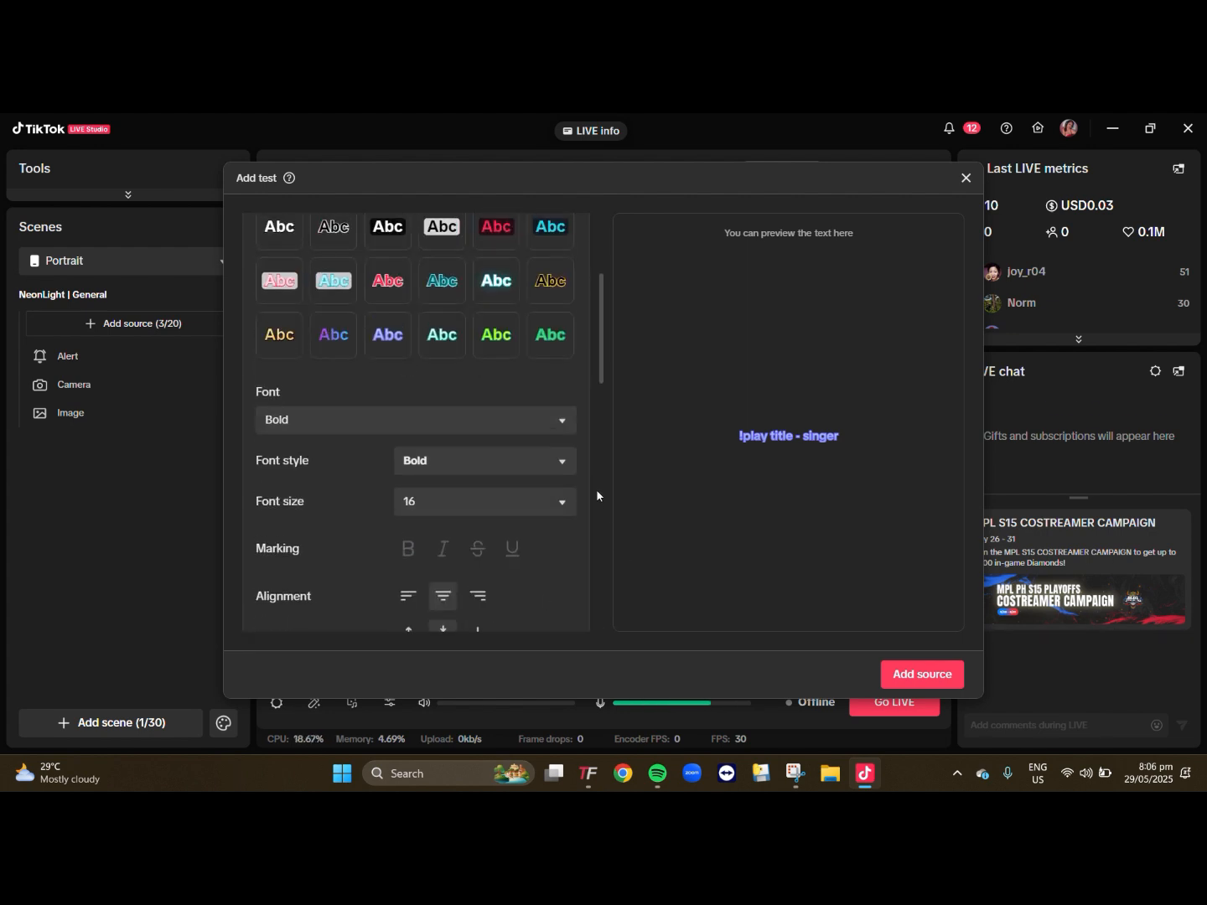
click(915, 676)
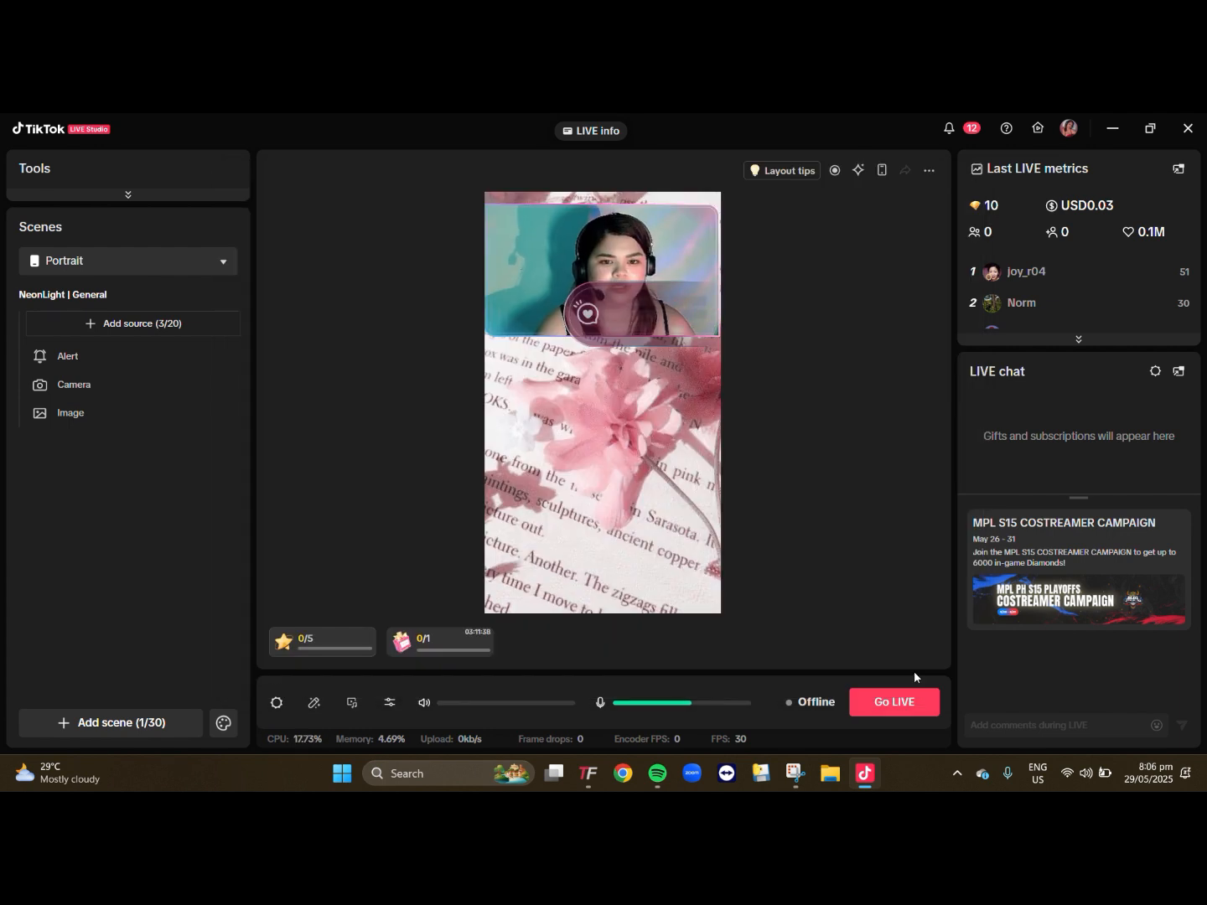
- Place the text in the camera feed's lower-right corner, about 20 px from the canvas's right edge, and adjust its layer order
drag(716, 327, 689, 327)
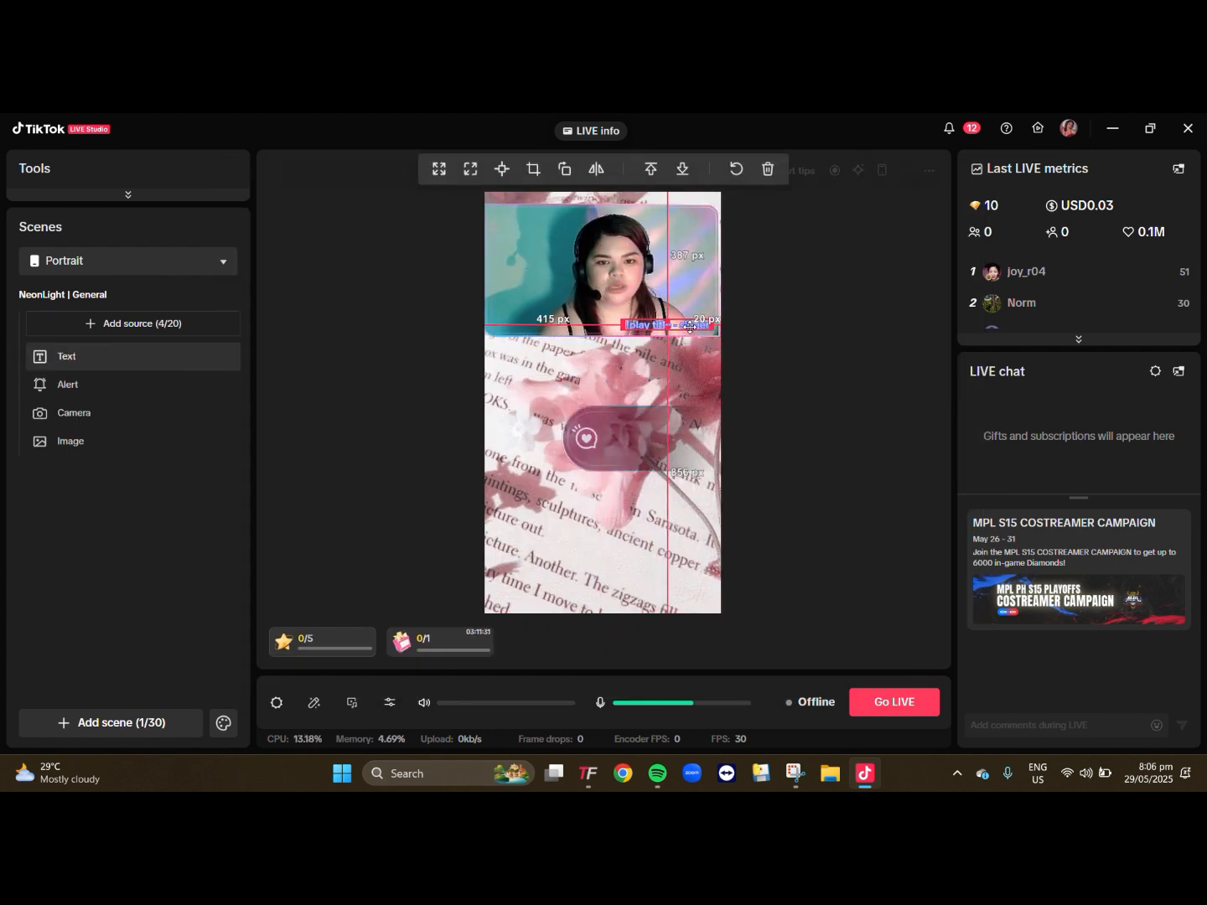
right_click(689, 327)
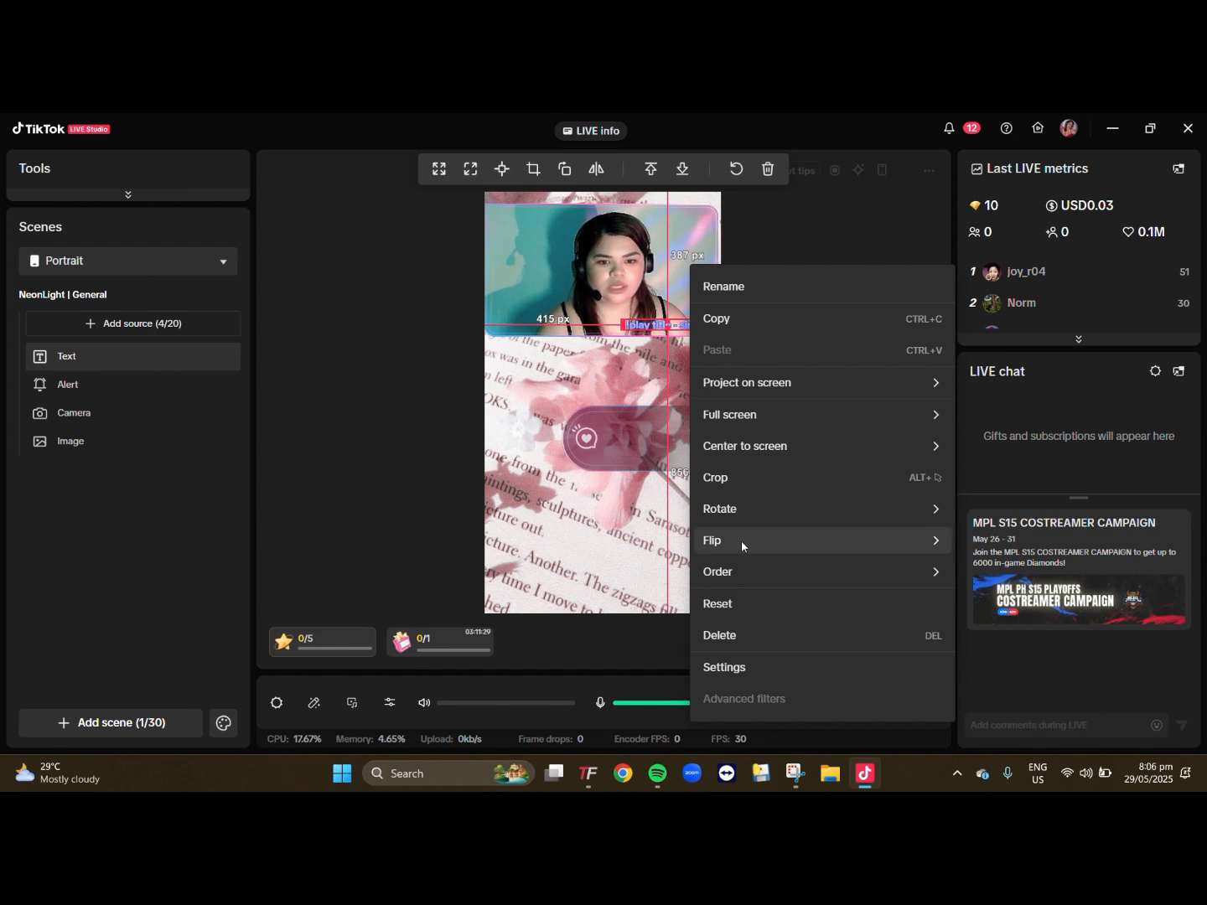
mouse_move(742, 572)
click(1002, 653)
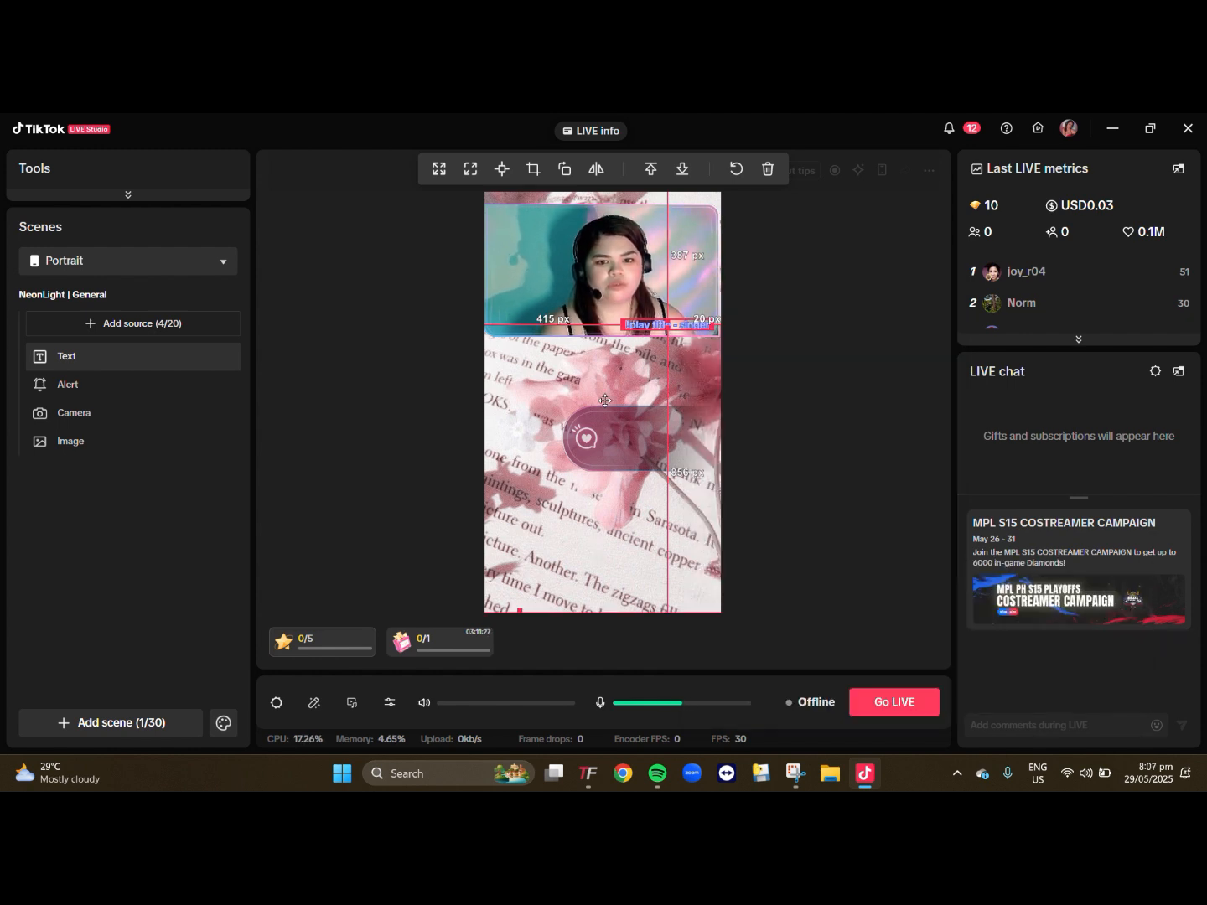
- Nudge the camera feed toward the canvas's right edge and put the alert box in the feed's upper-left corner
click(783, 410)
drag(696, 295, 701, 300)
click(819, 332)
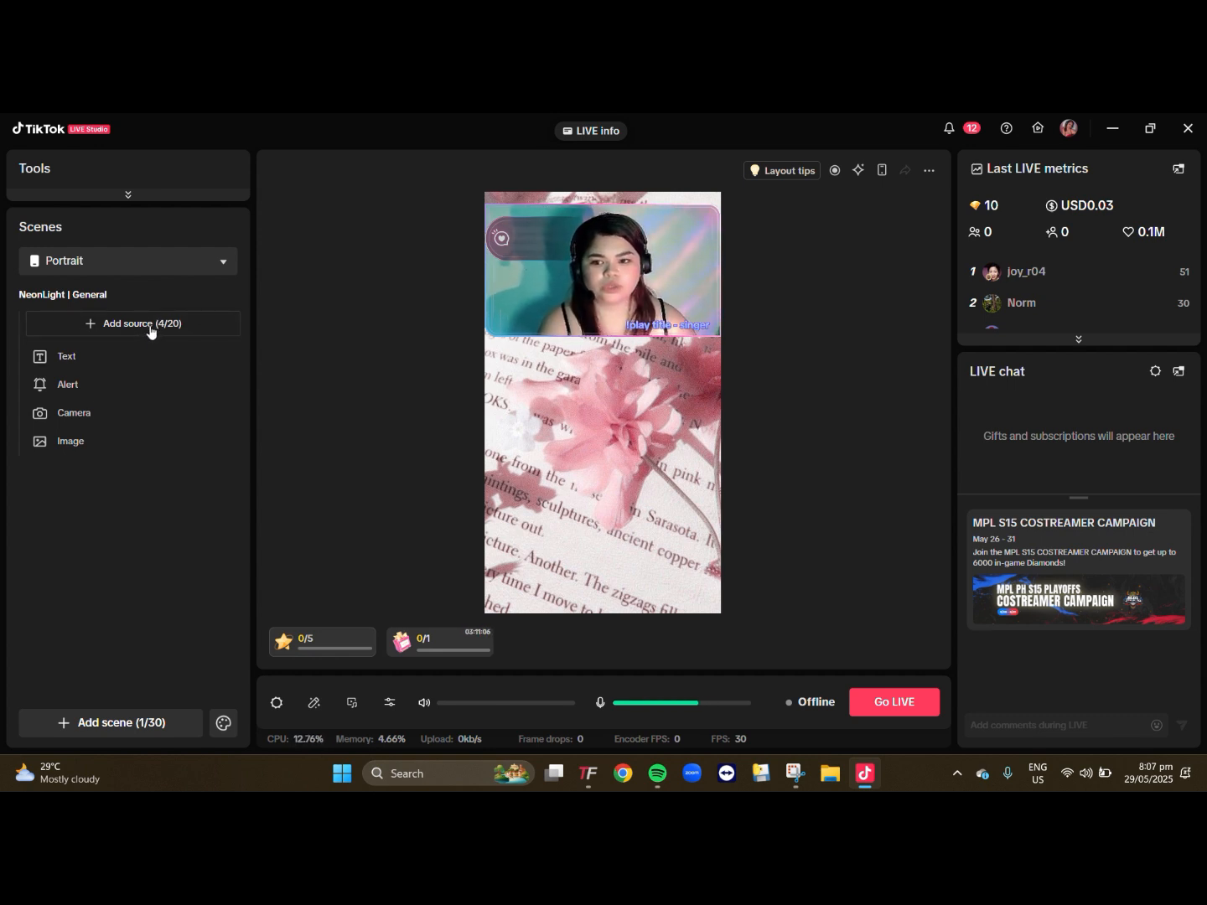
- Review the wired iOS casting instructions, then add a Cast (iOS) source using wireless casting
click(150, 330)
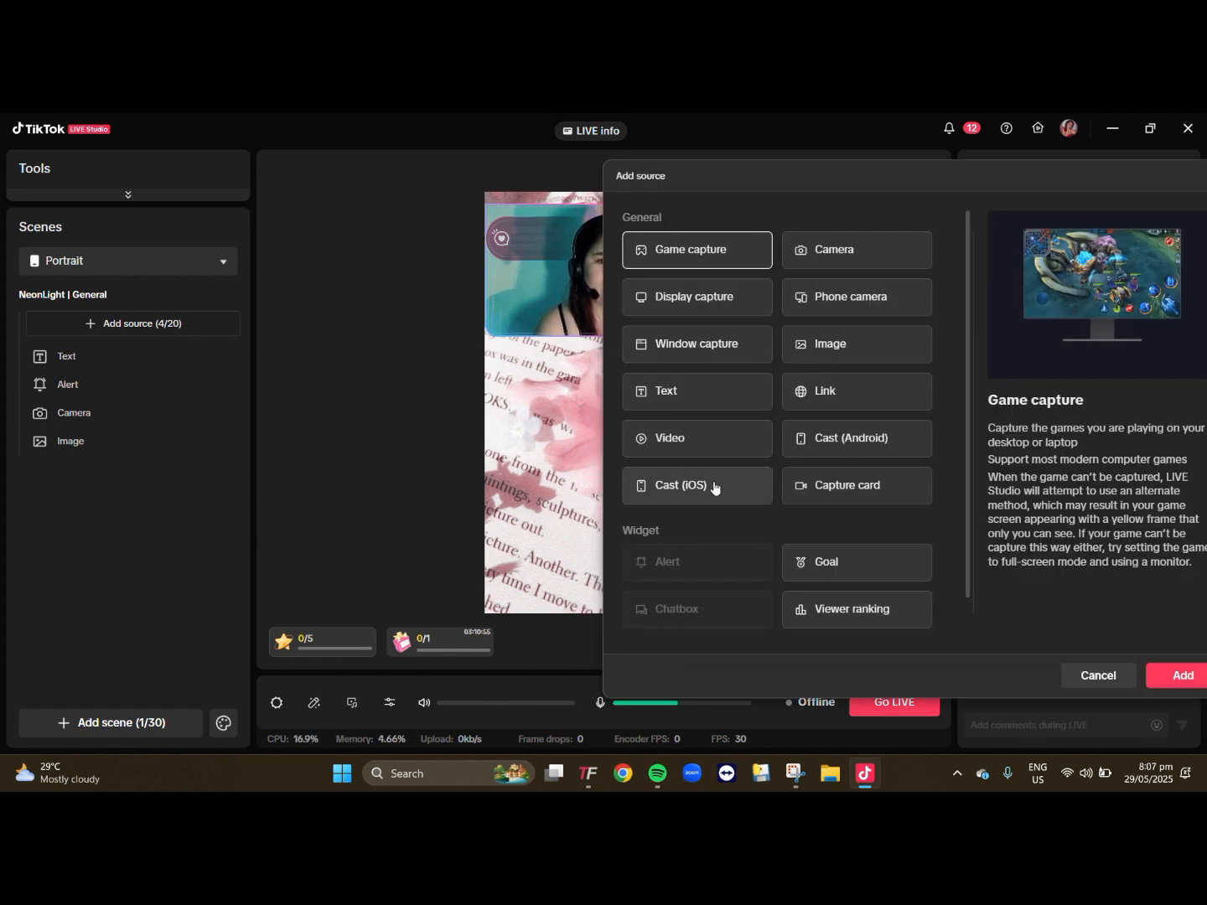
click(714, 488)
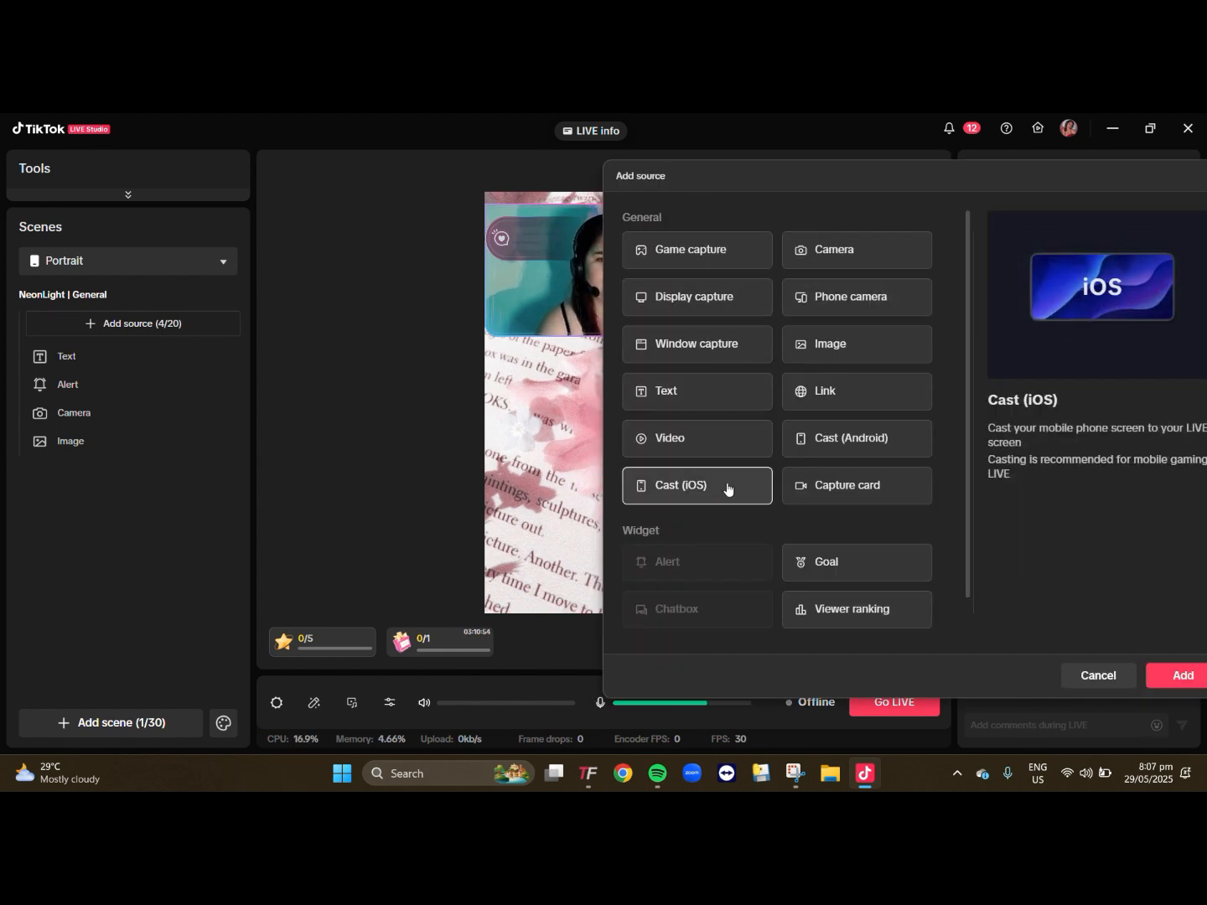
click(1182, 676)
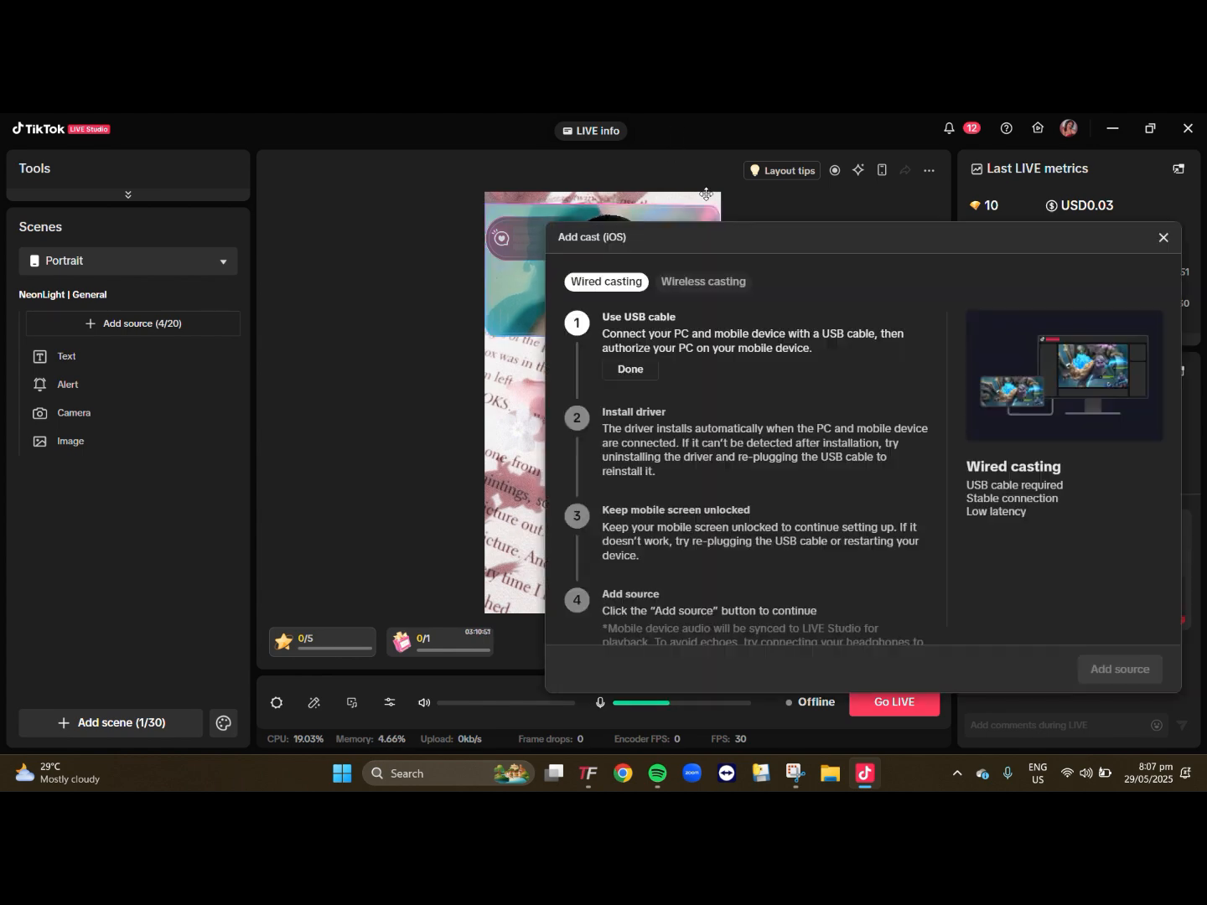
drag(709, 237, 525, 226)
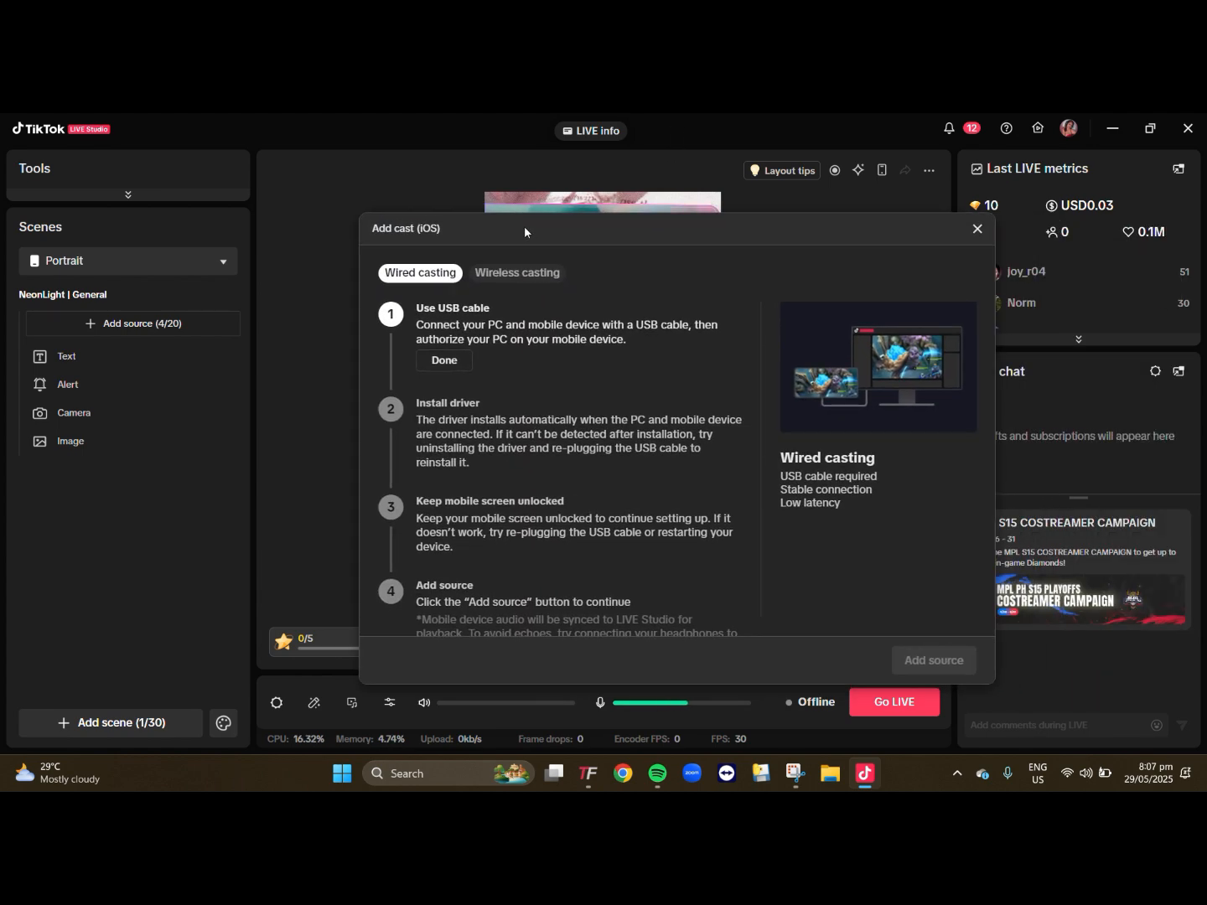
scroll(553, 418, down, 3)
scroll(574, 479, up, 3)
click(497, 276)
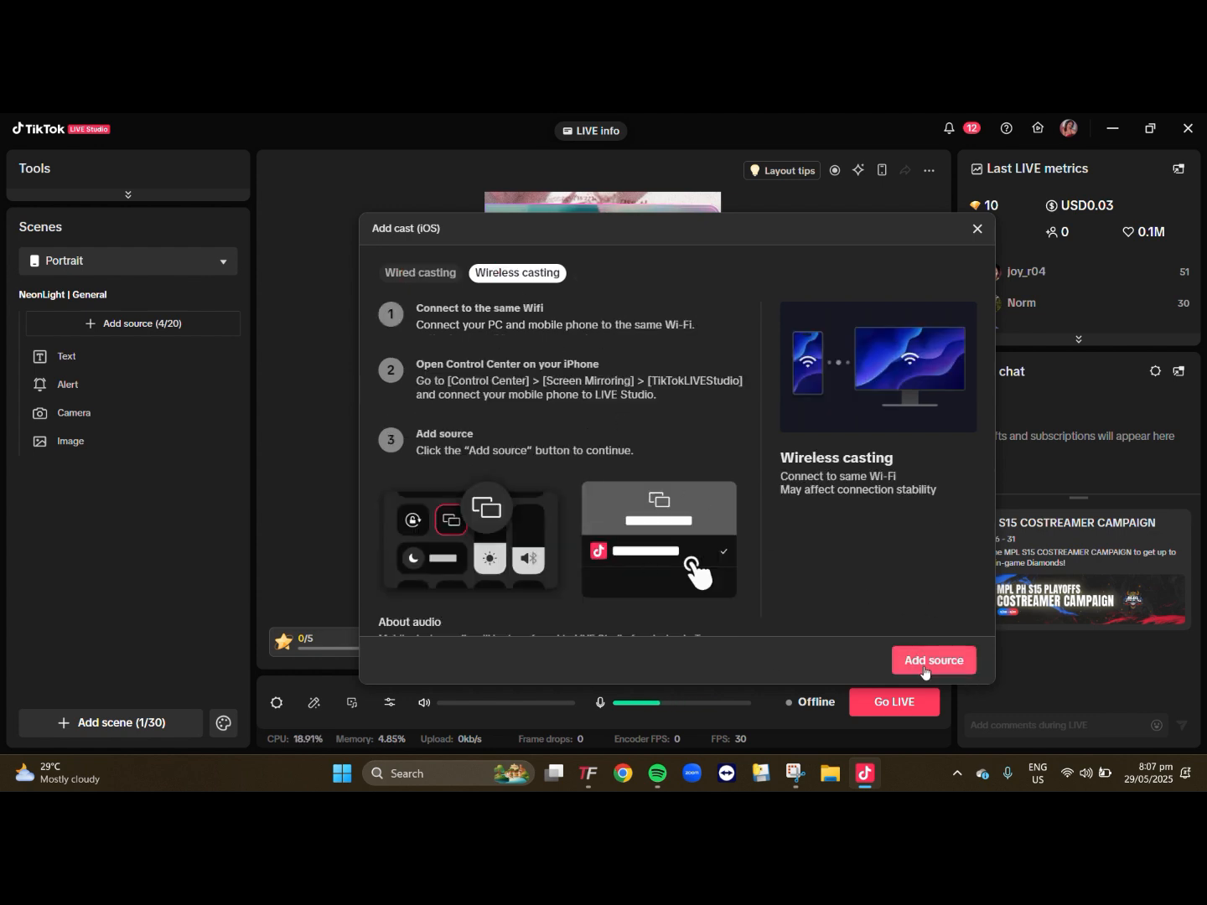
click(946, 659)
mouse_move(71, 476)
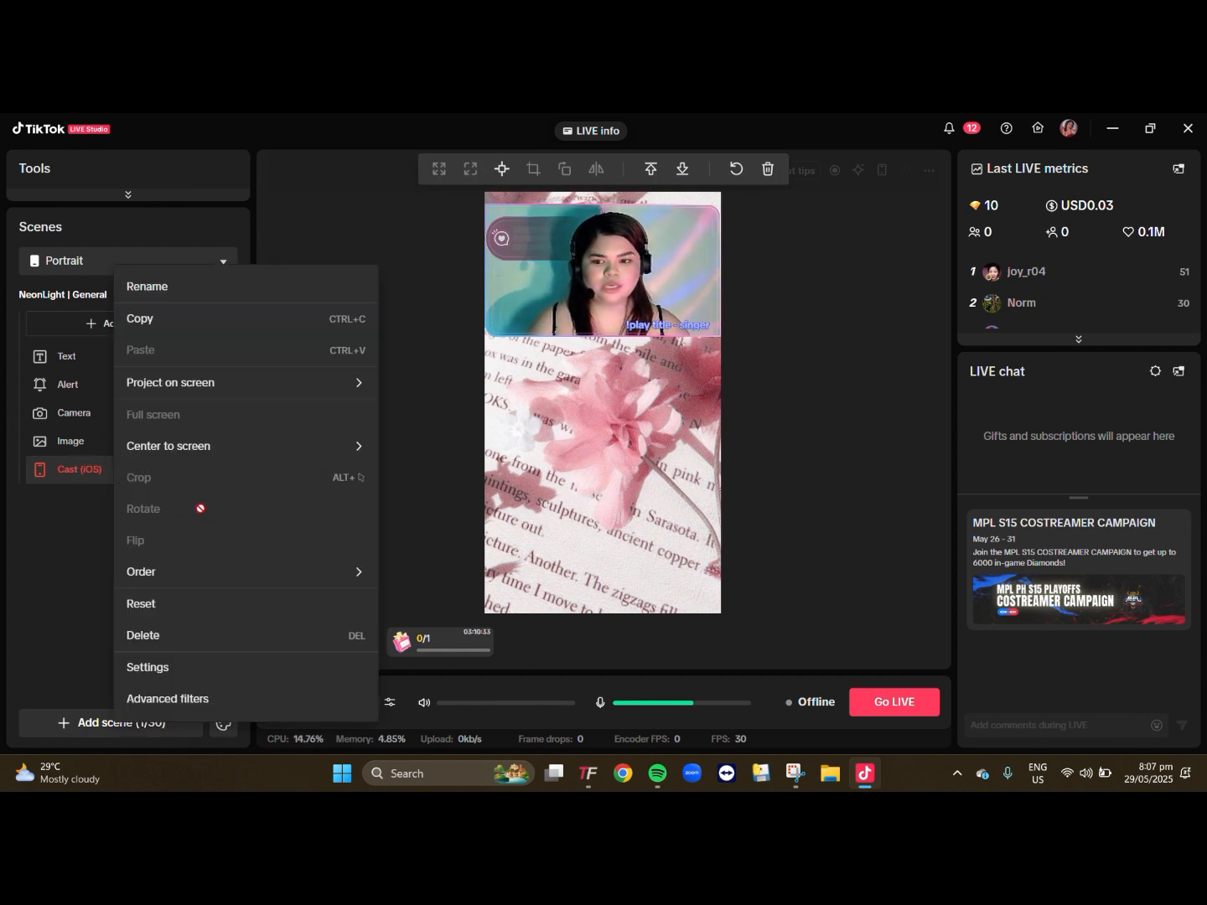
- Bring the Cast (iOS) source to the front and fit its placeholder into the area beneath the camera feed
mouse_move(327, 574)
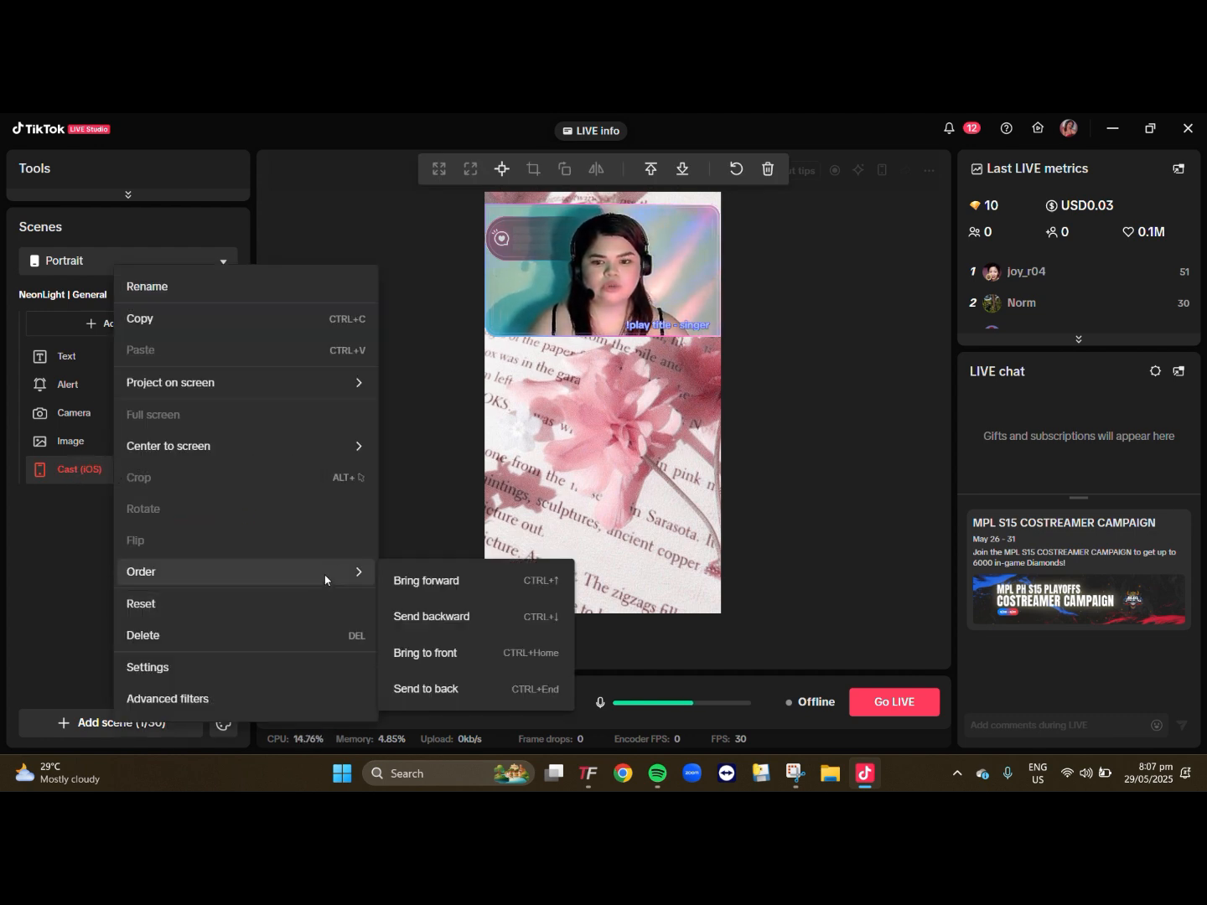
click(471, 652)
drag(507, 192, 589, 373)
drag(645, 457, 706, 448)
click(738, 444)
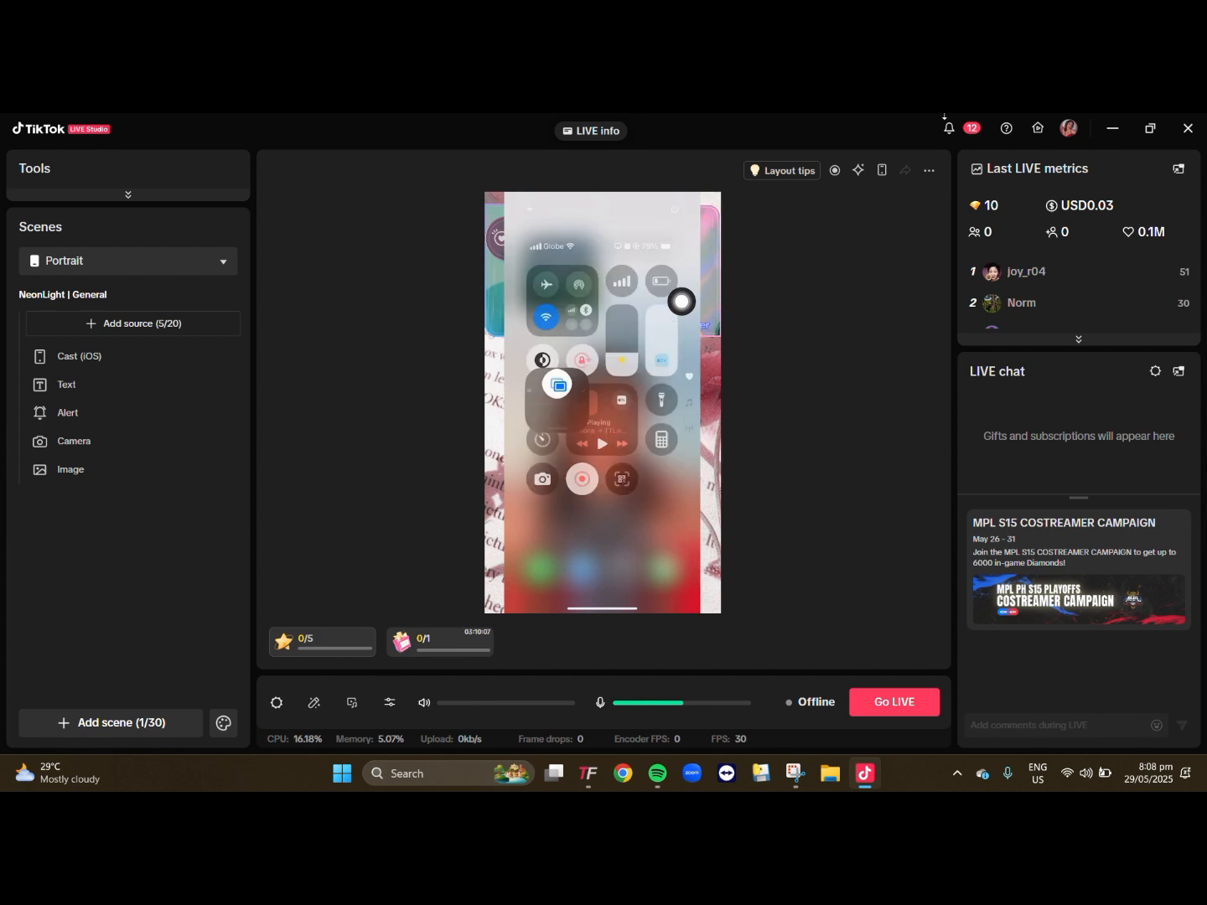
- Shrink the live iOS cast and place it beneath the camera feed, about 557 px from the canvas's top edge
click(569, 279)
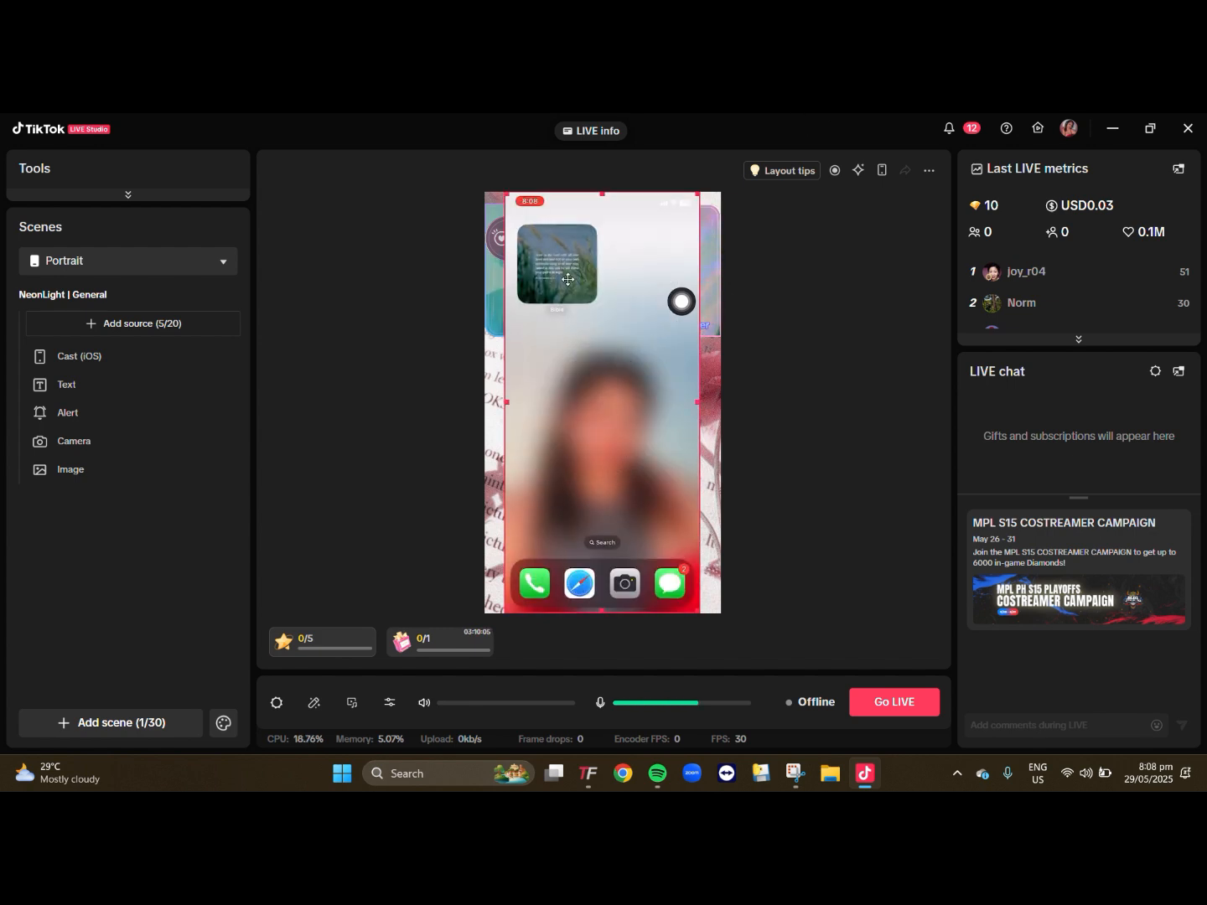
drag(569, 280, 574, 305)
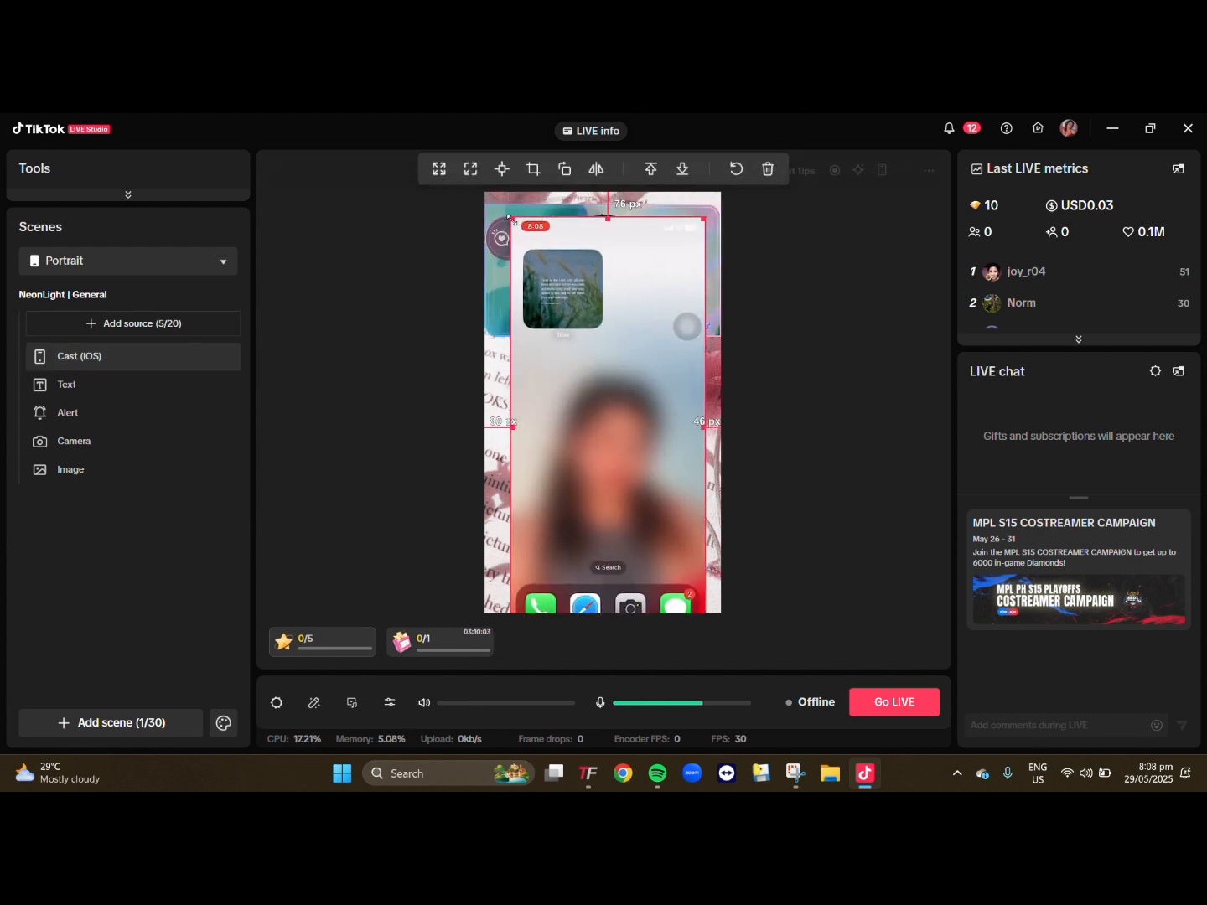
drag(512, 219, 606, 423)
drag(656, 499, 622, 455)
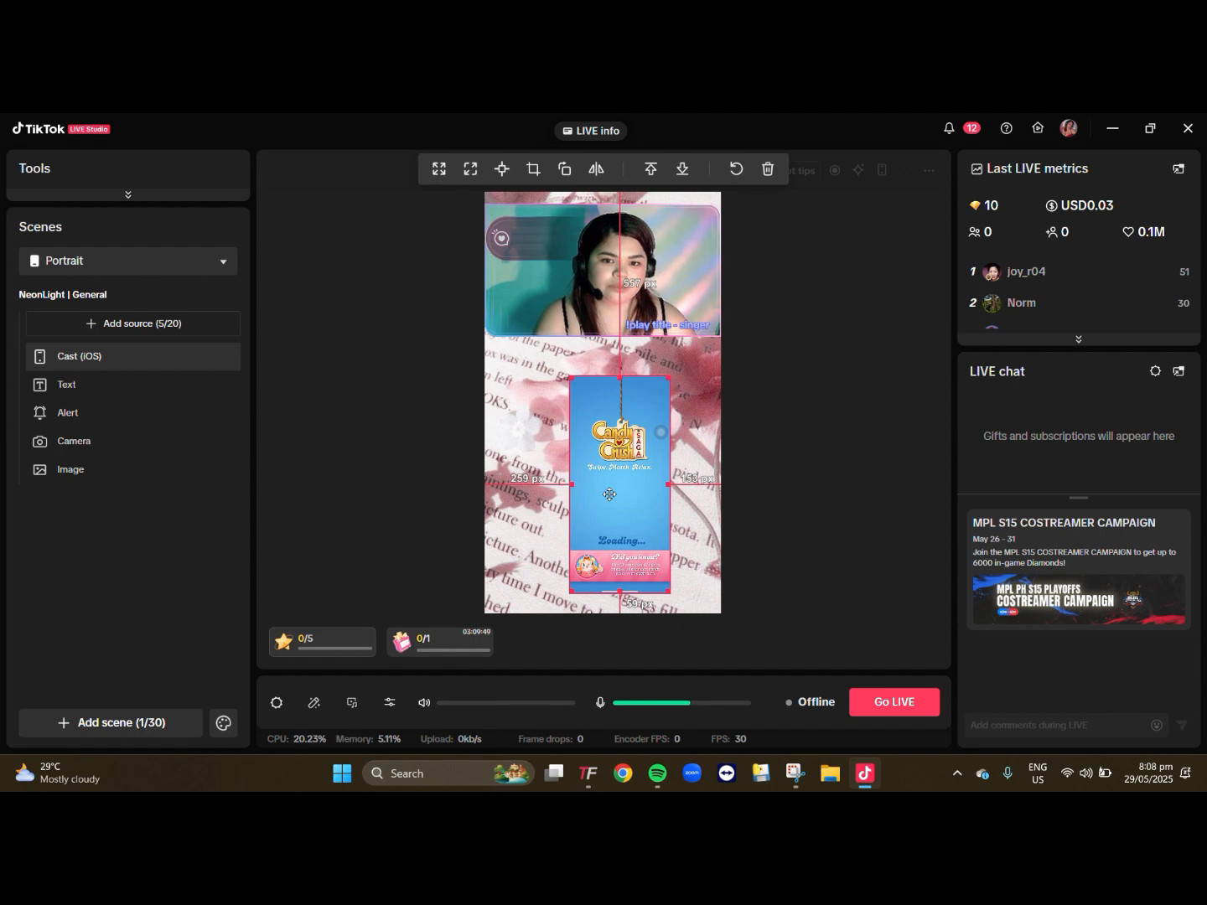
- Crop the top and bottom strips off the iOS cast and adjust its placement beneath the camera feed
click(532, 174)
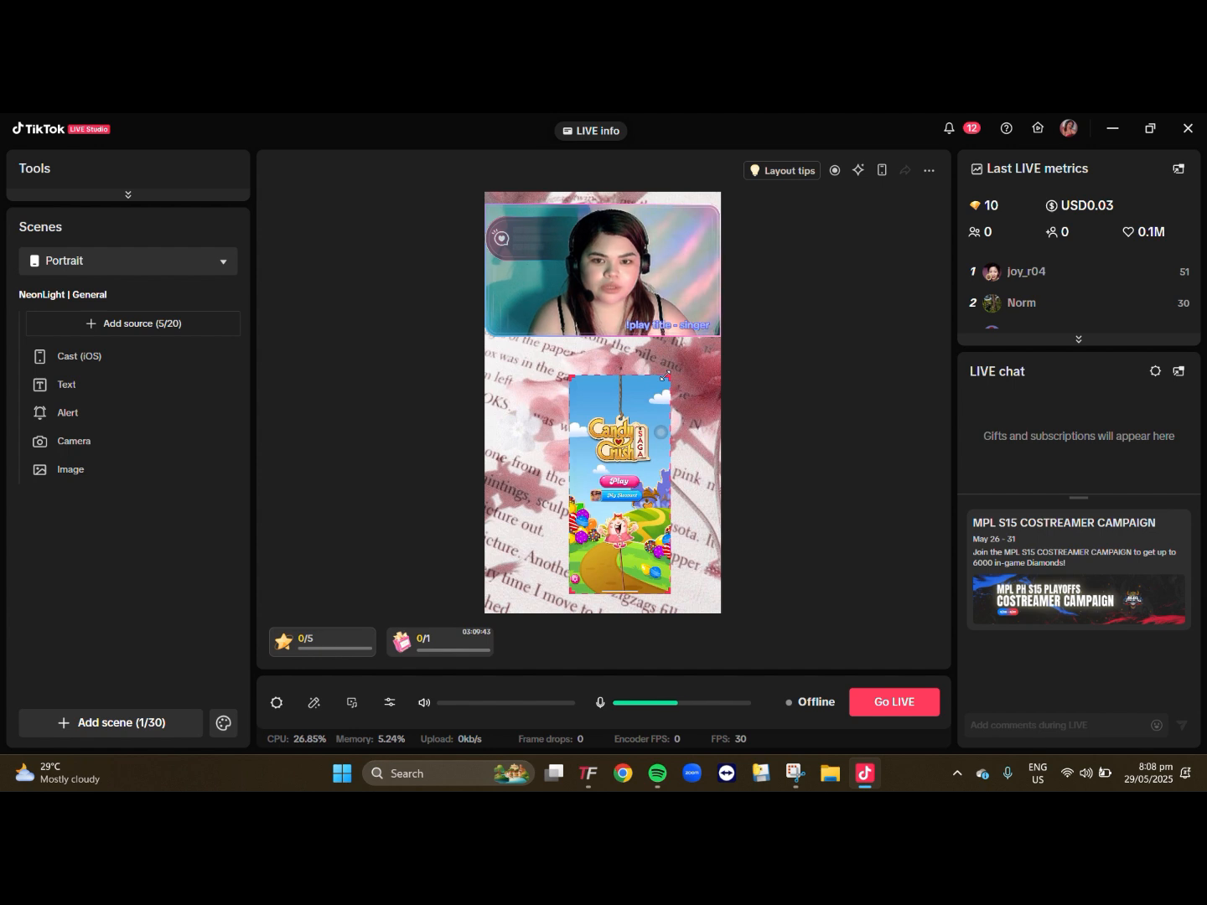
drag(665, 378, 666, 409)
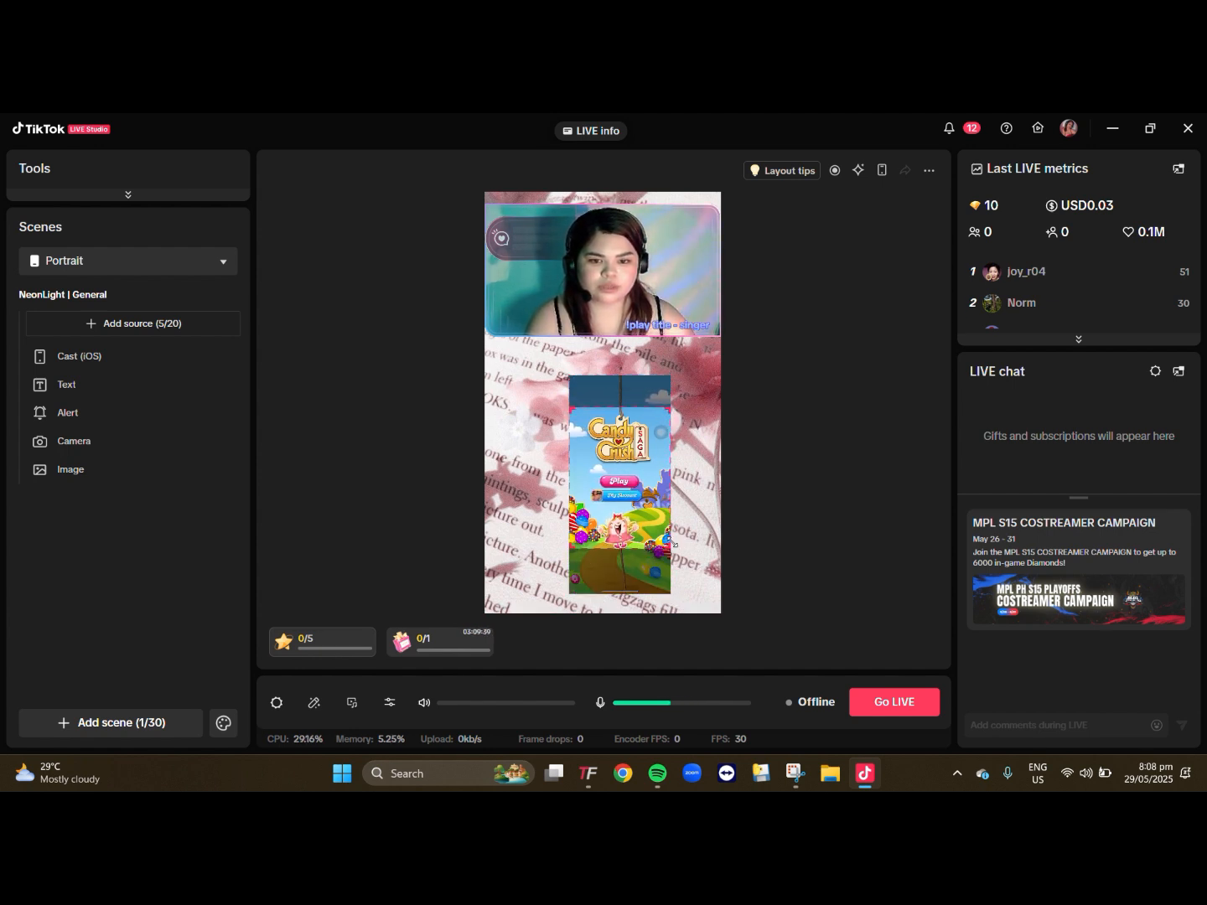
click(661, 409)
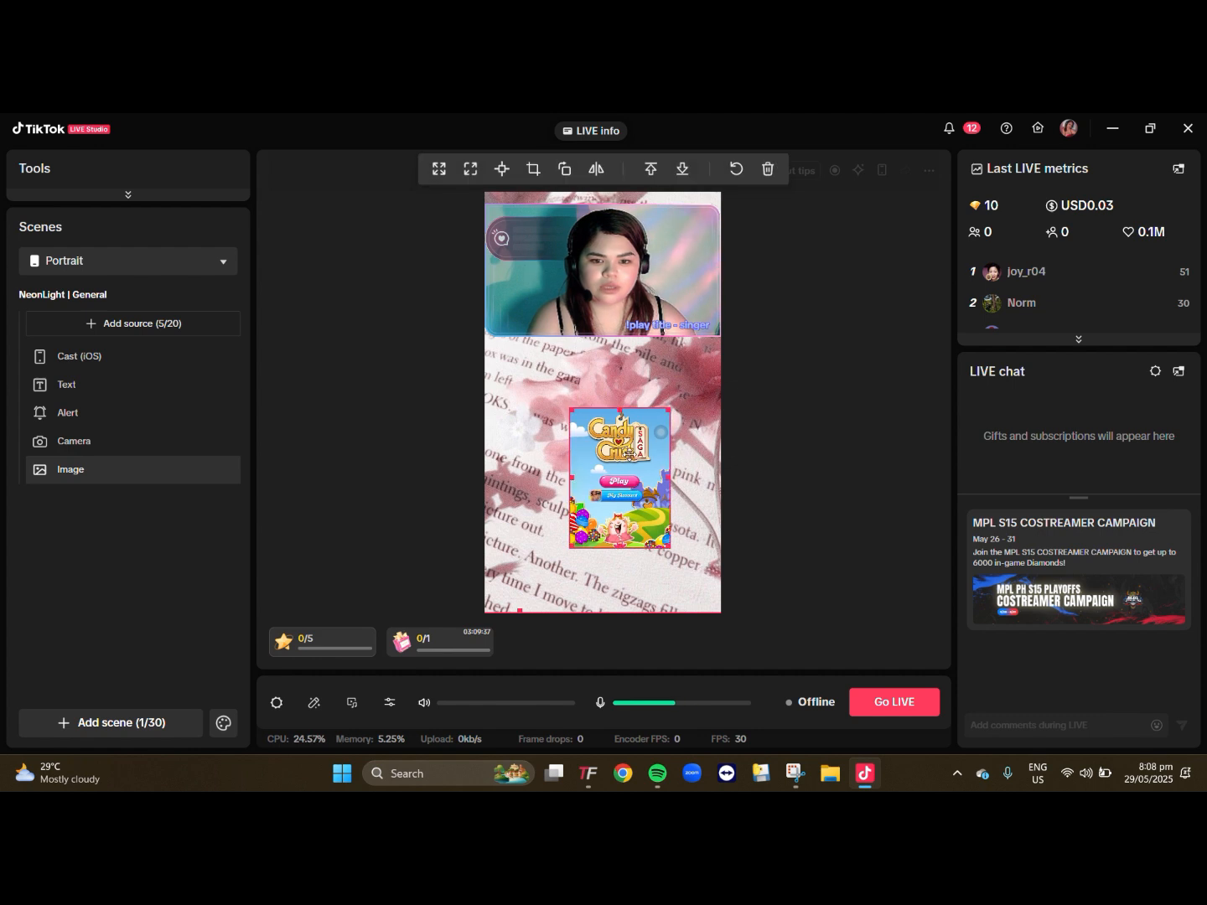
drag(664, 410, 622, 432)
click(760, 420)
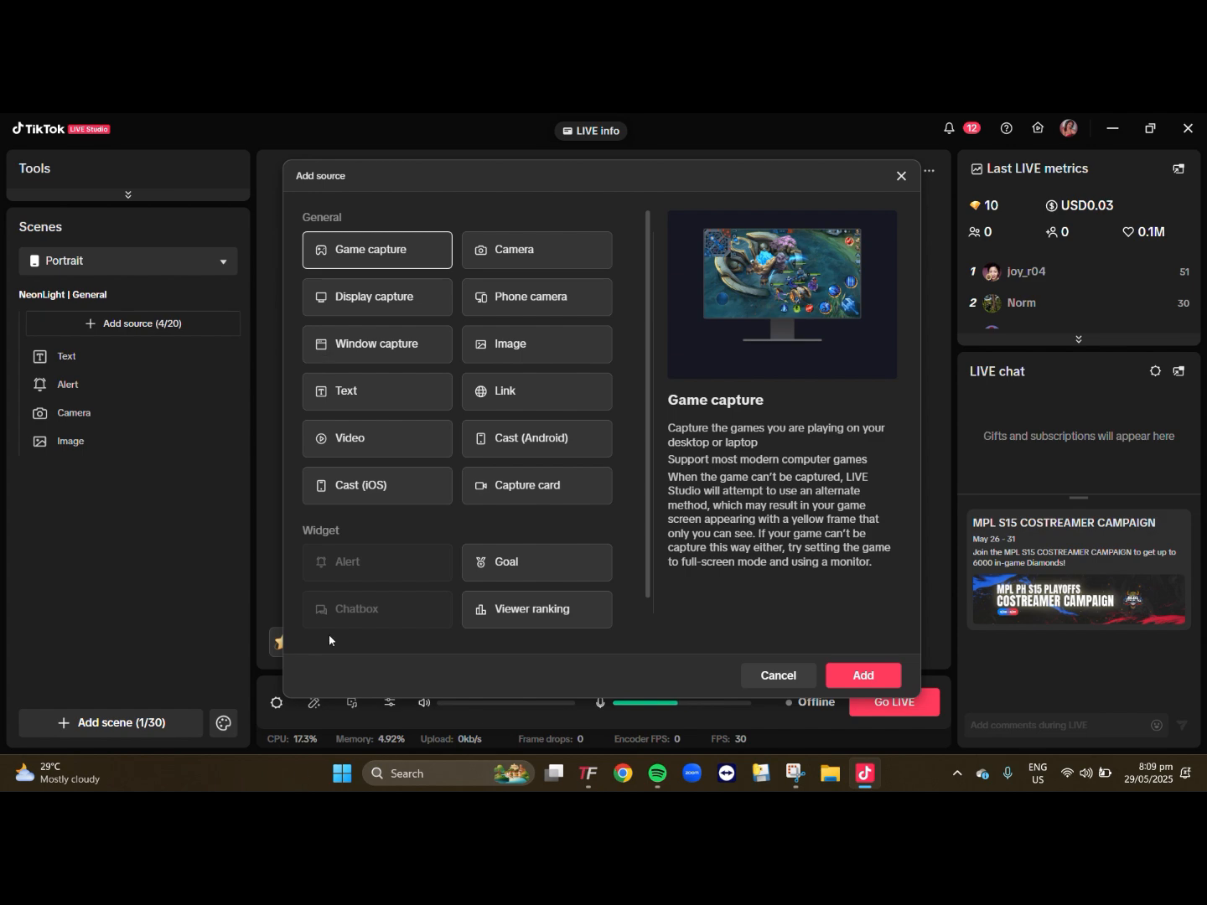
- Compare the wired and wireless Android casting instructions, then add a Cast (Android) source using wireless casting
click(570, 443)
click(864, 674)
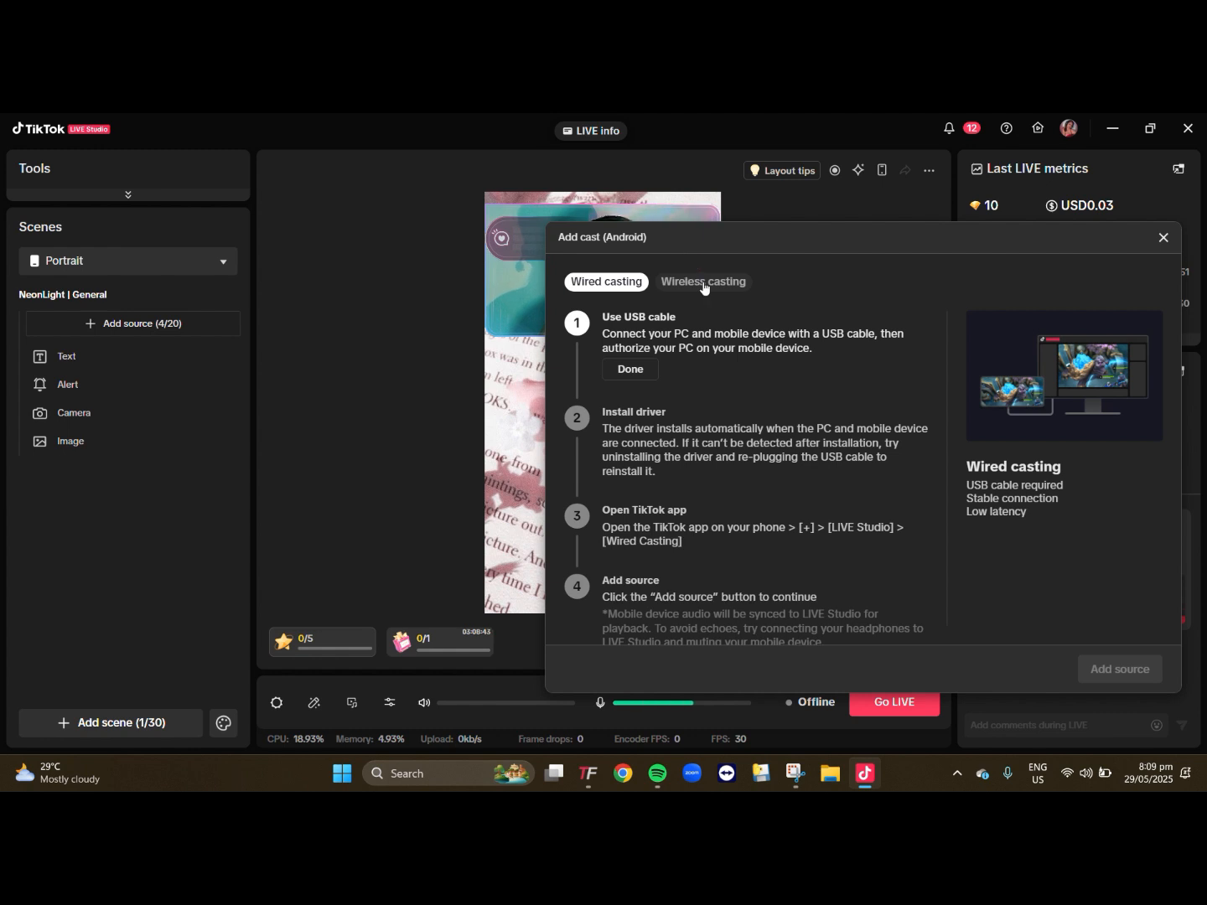
click(702, 283)
click(616, 286)
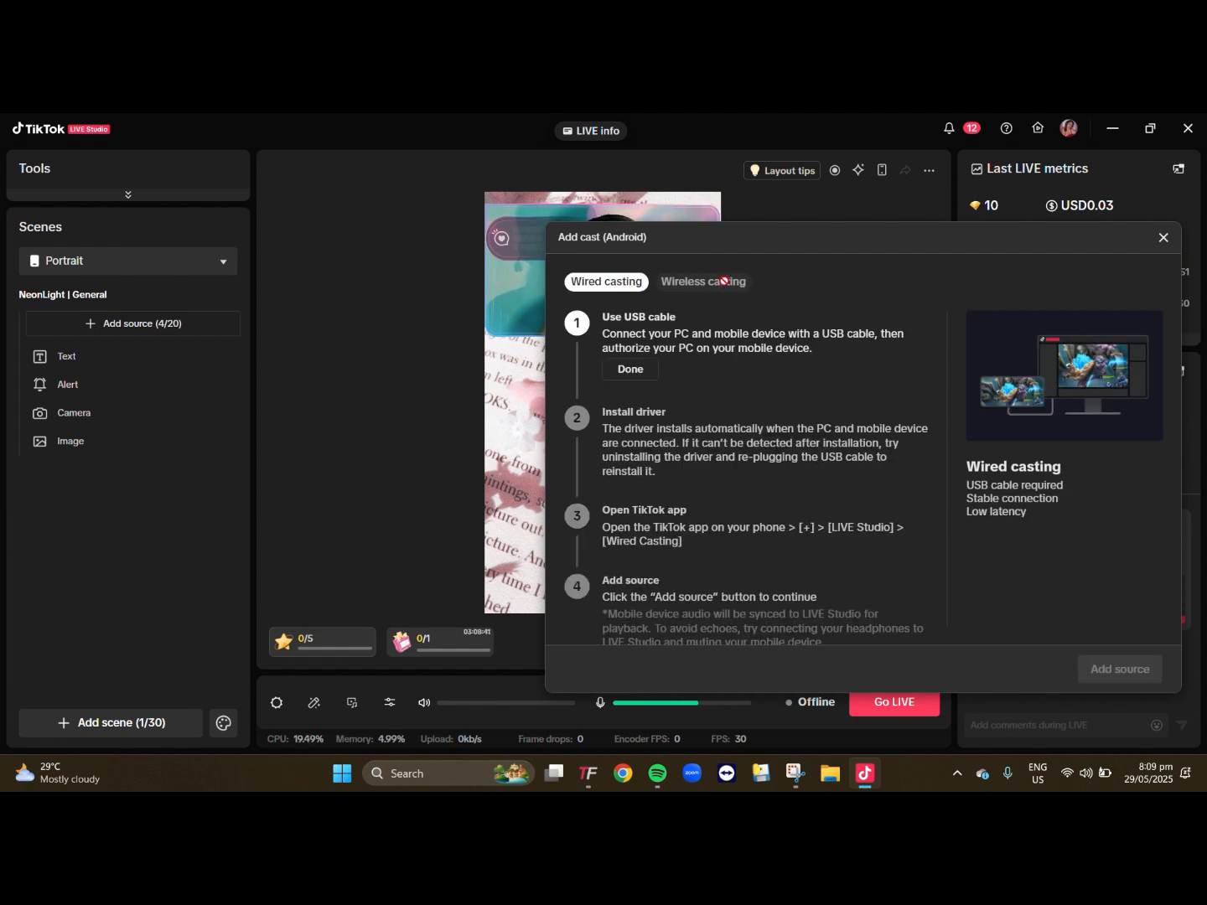
click(723, 283)
click(1113, 672)
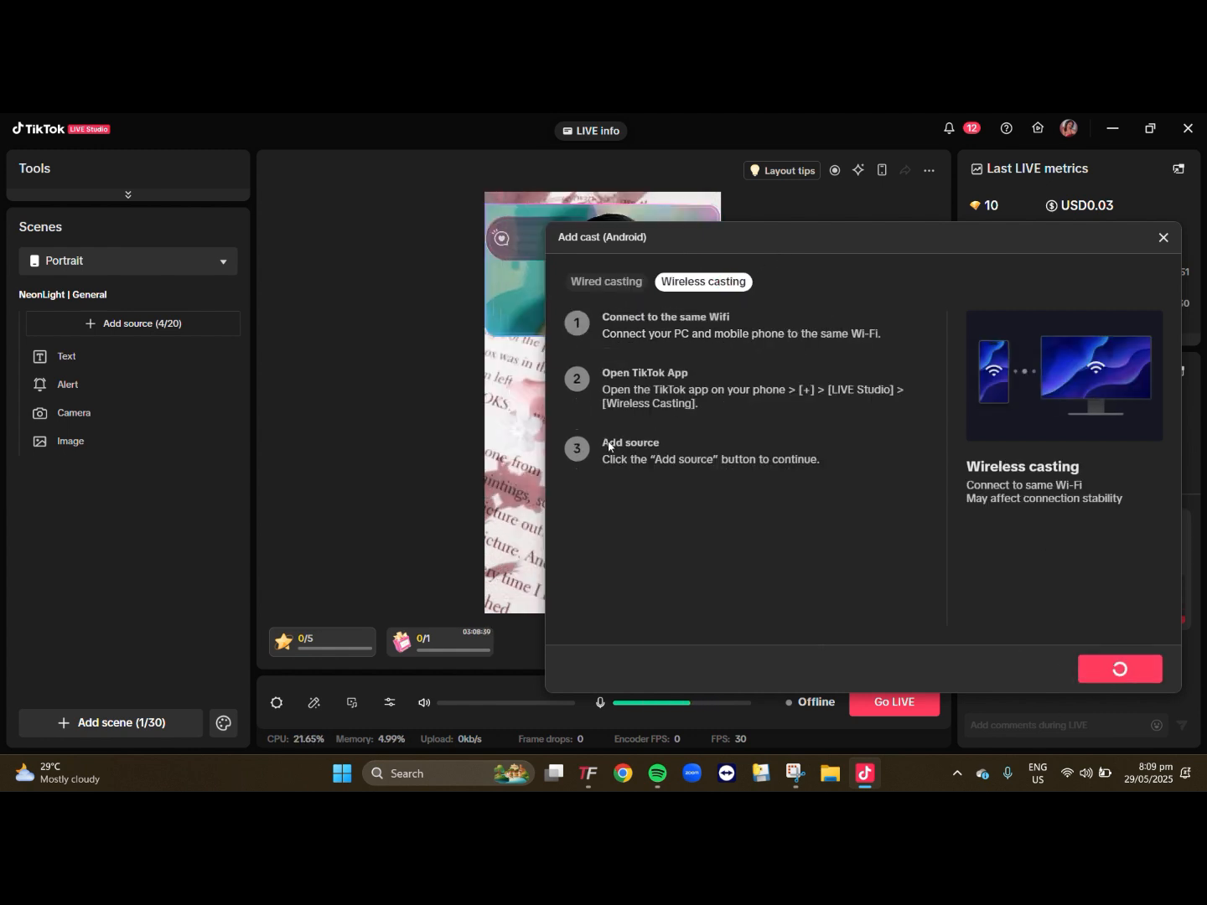
click(158, 466)
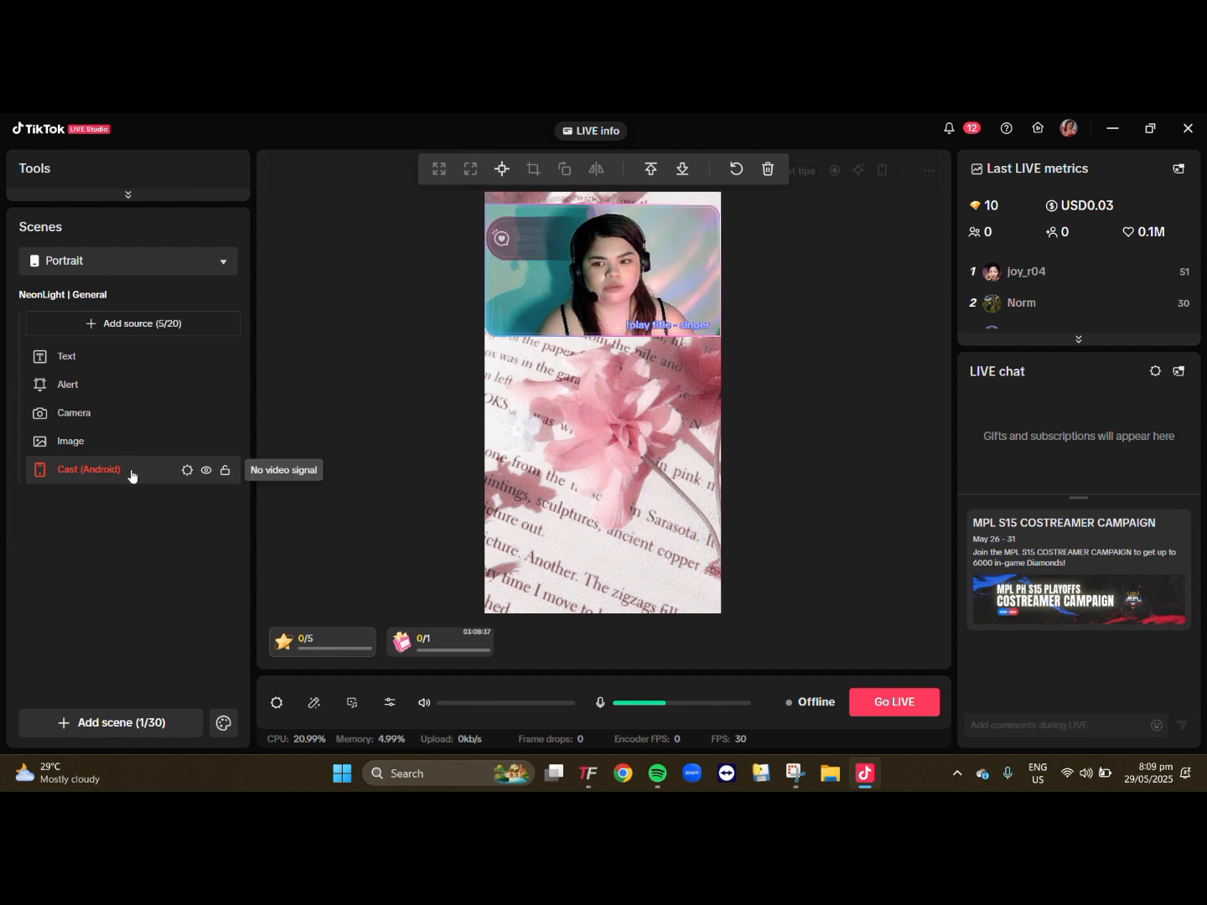
- Bring the Cast (Android) source to the front, shrink it and place it beneath the camera feed
right_click(130, 475)
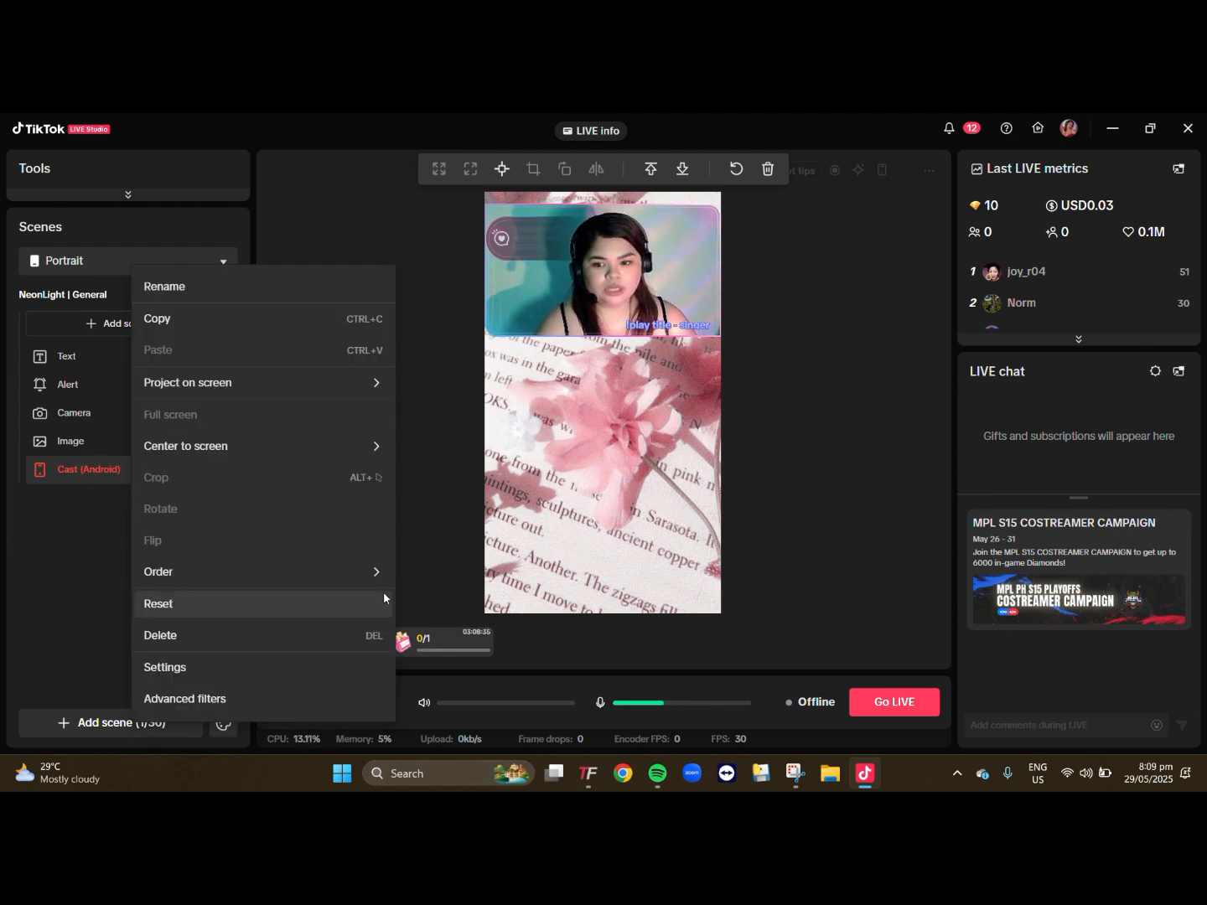
mouse_move(381, 577)
click(457, 654)
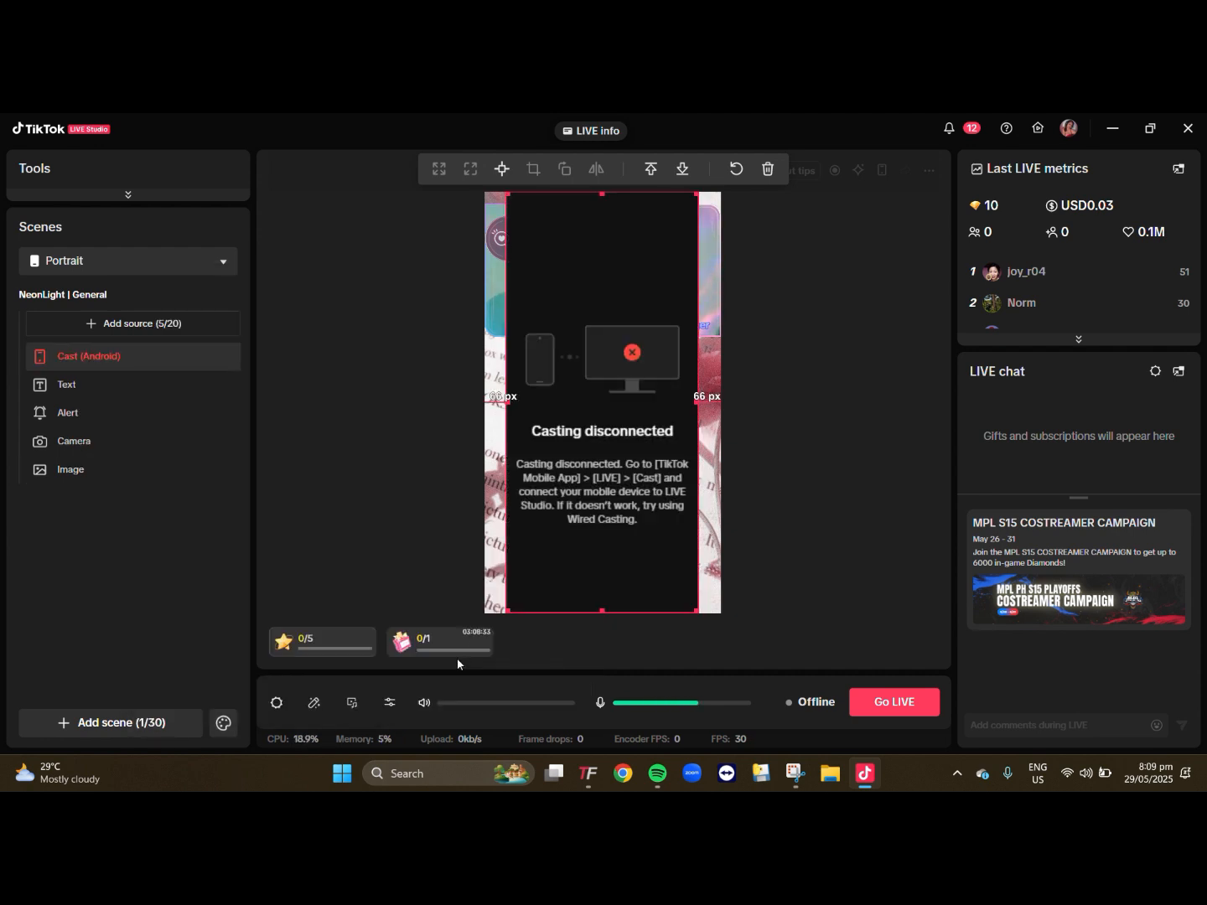
drag(507, 194, 624, 448)
drag(684, 506, 605, 440)
click(833, 462)
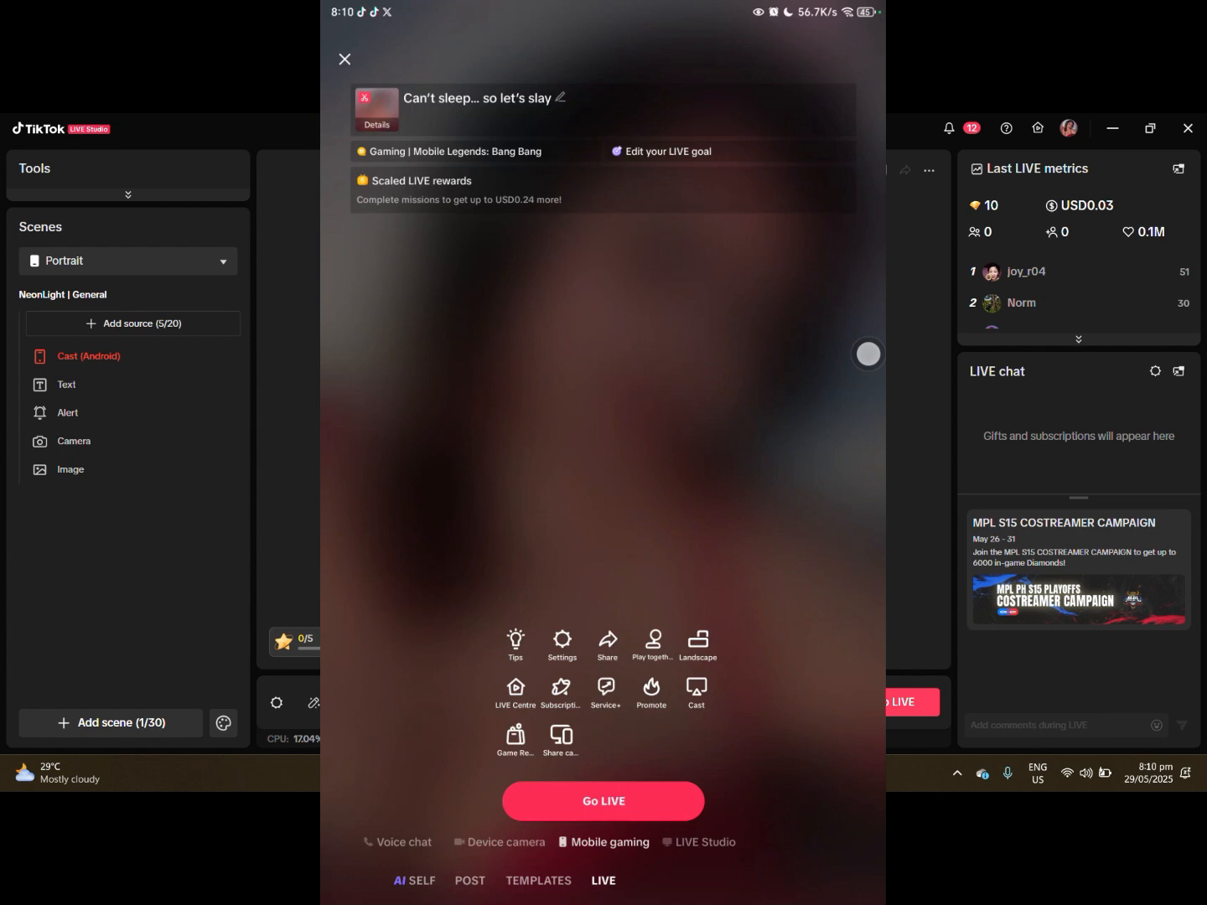
- In the phone's TikTok app, review the LIVE title and the list of game topics for mobile gaming
click(563, 107)
click(605, 407)
click(505, 147)
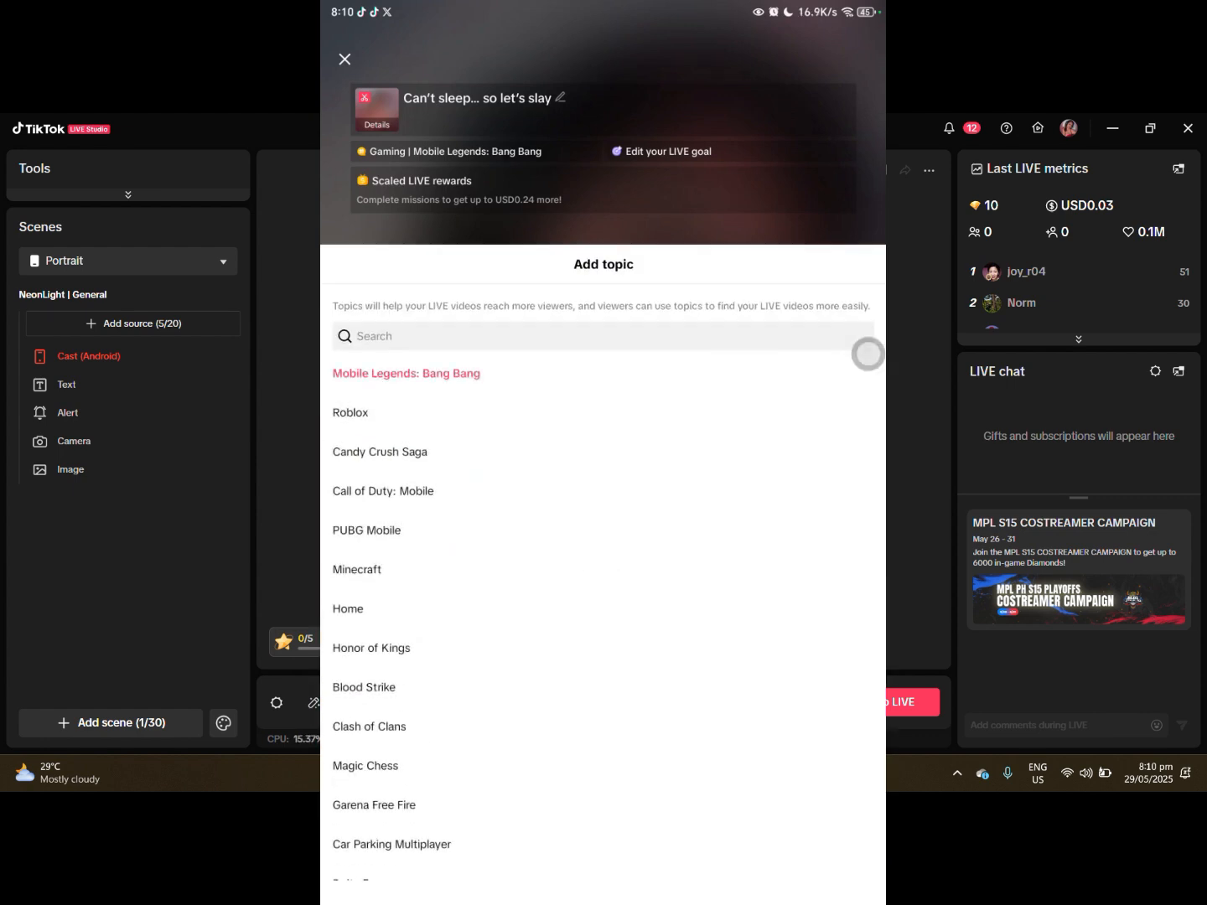
mouse_move(427, 679)
mouse_down()
mouse_move(427, 635)
mouse_move(428, 667)
mouse_up()
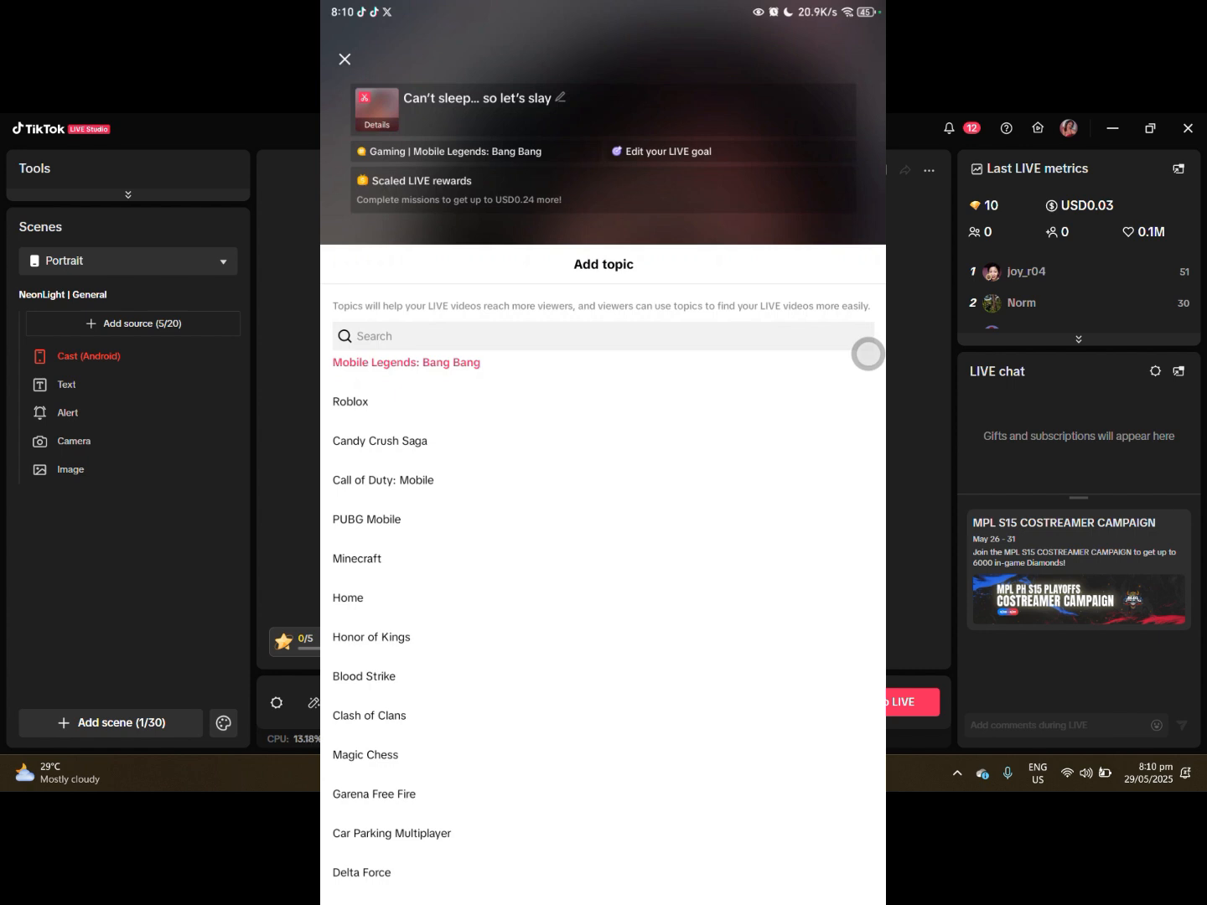
scroll(428, 621, down, 5)
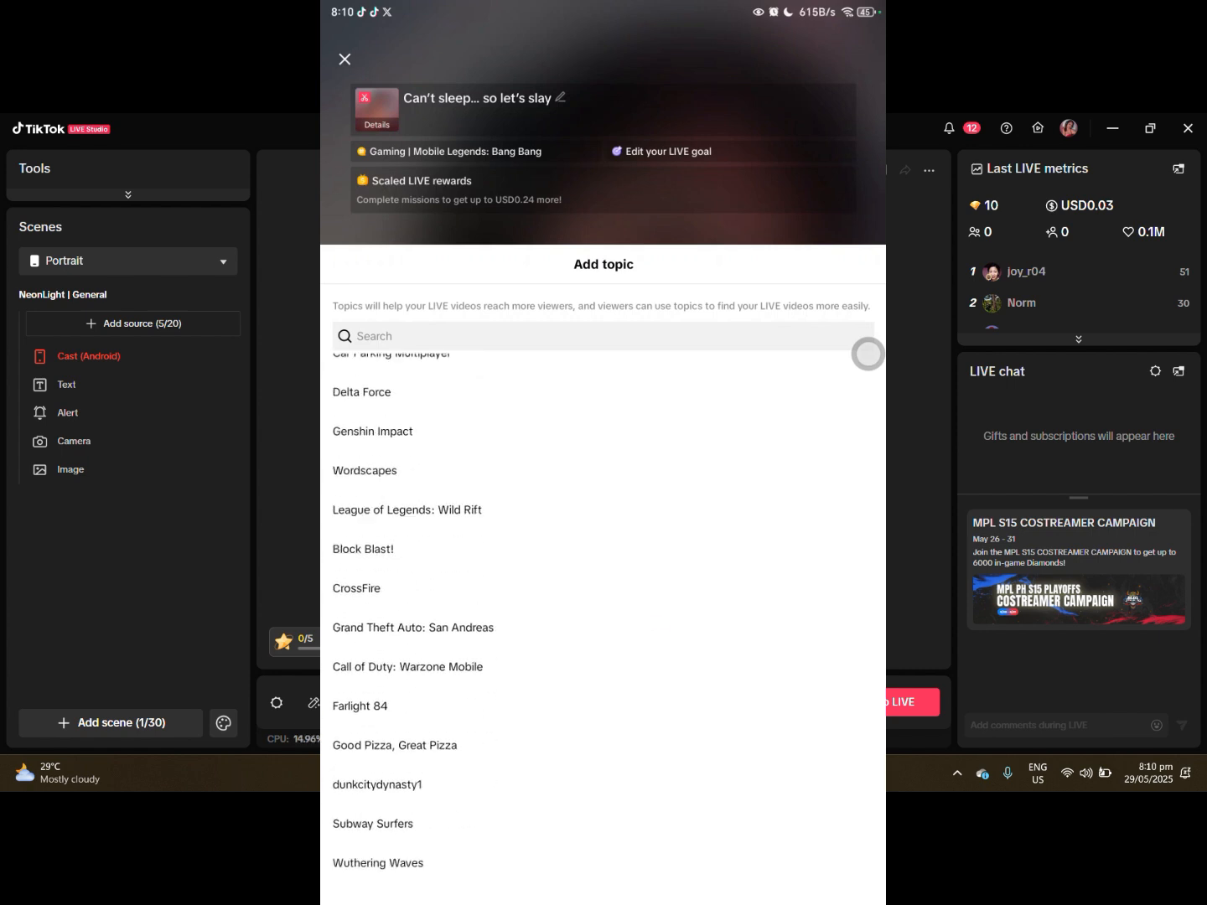
click(371, 206)
- Change the LIVE goal's gift to GG with a custom quantity of 10 and accept resetting the goal
click(700, 148)
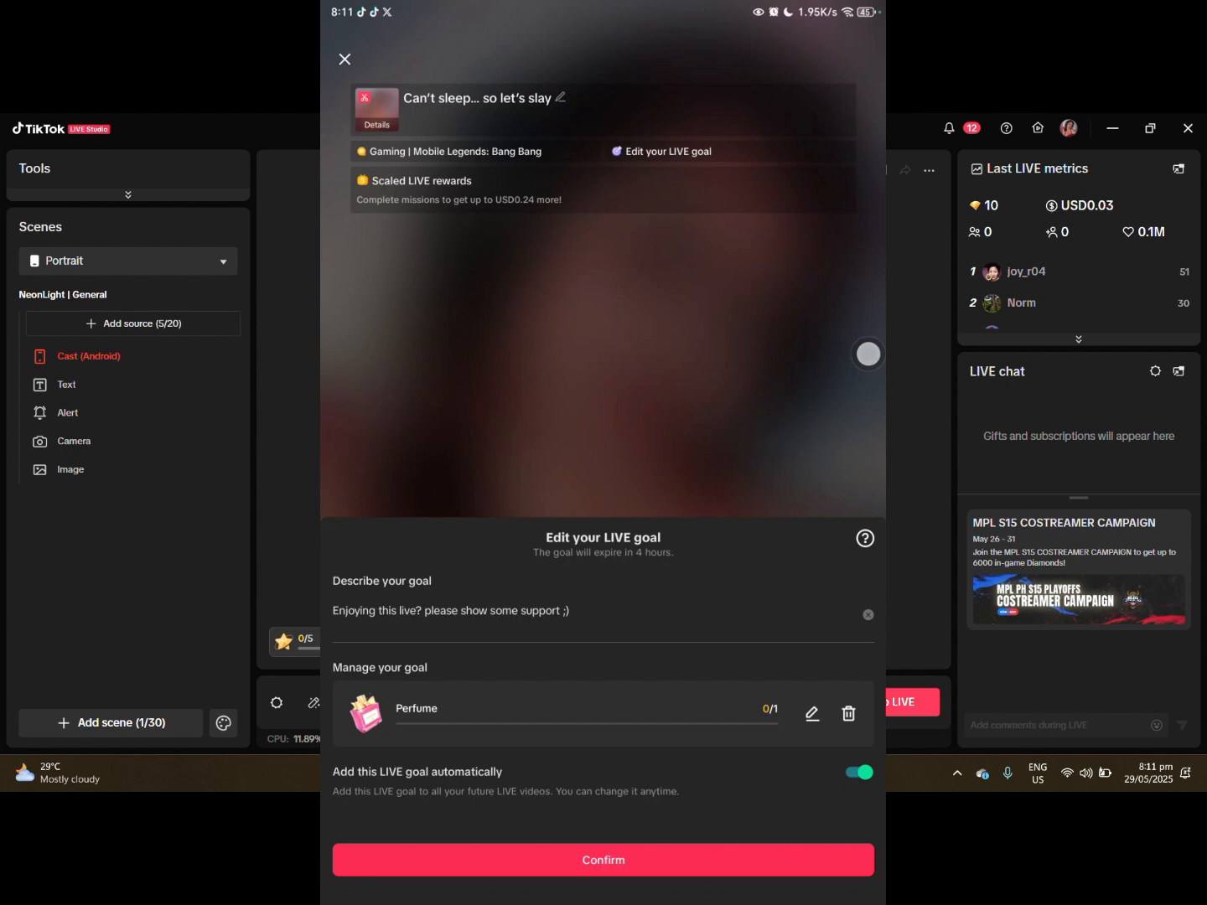
click(811, 712)
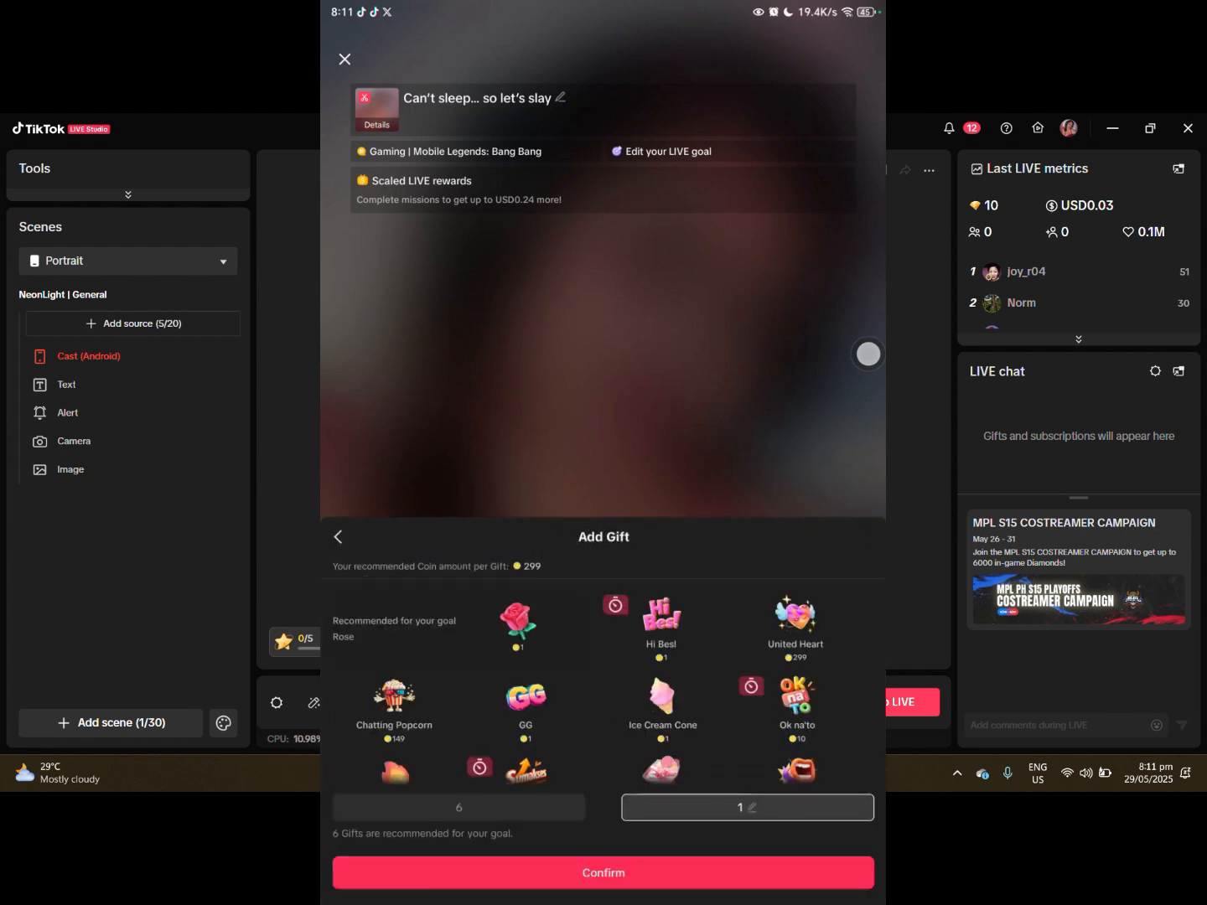
scroll(604, 678, down, 6)
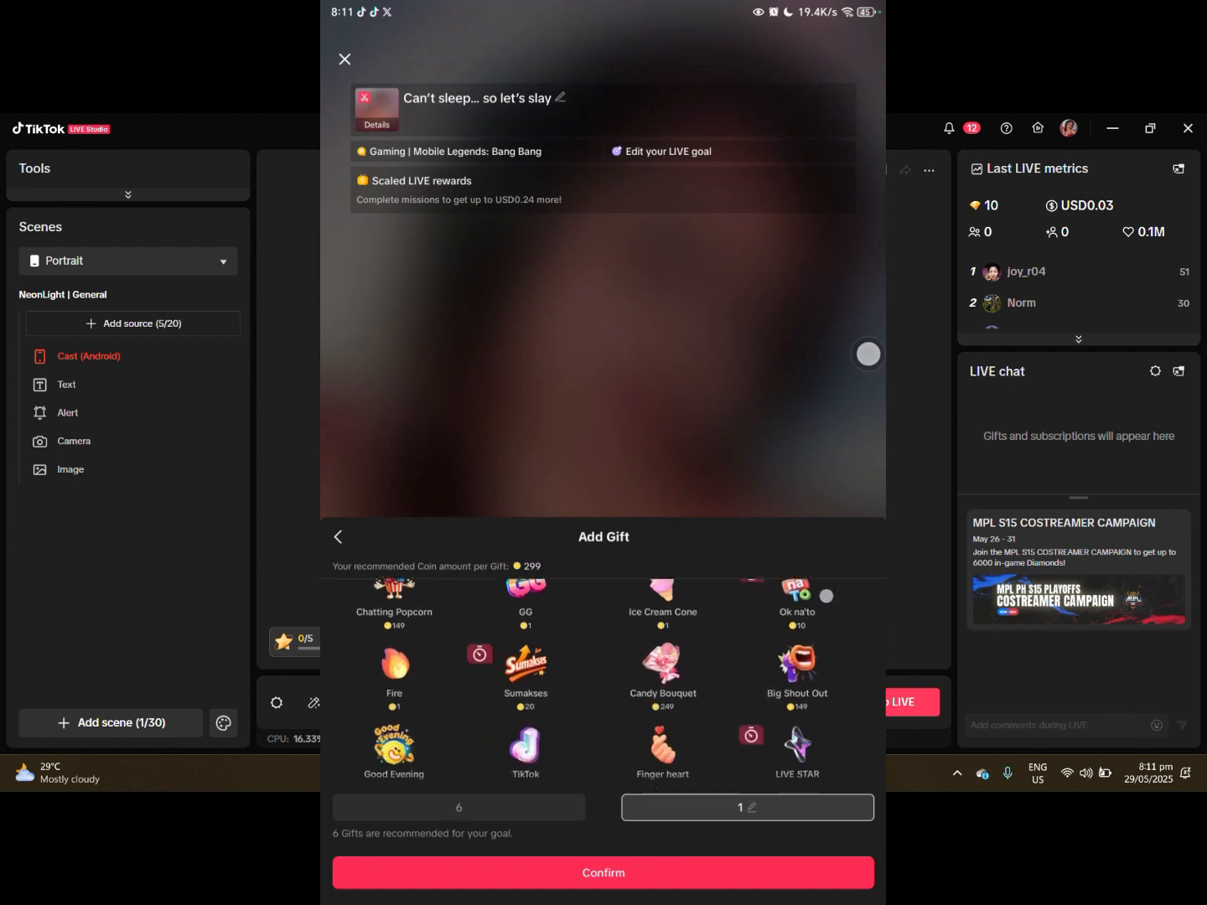
scroll(603, 678, up, 6)
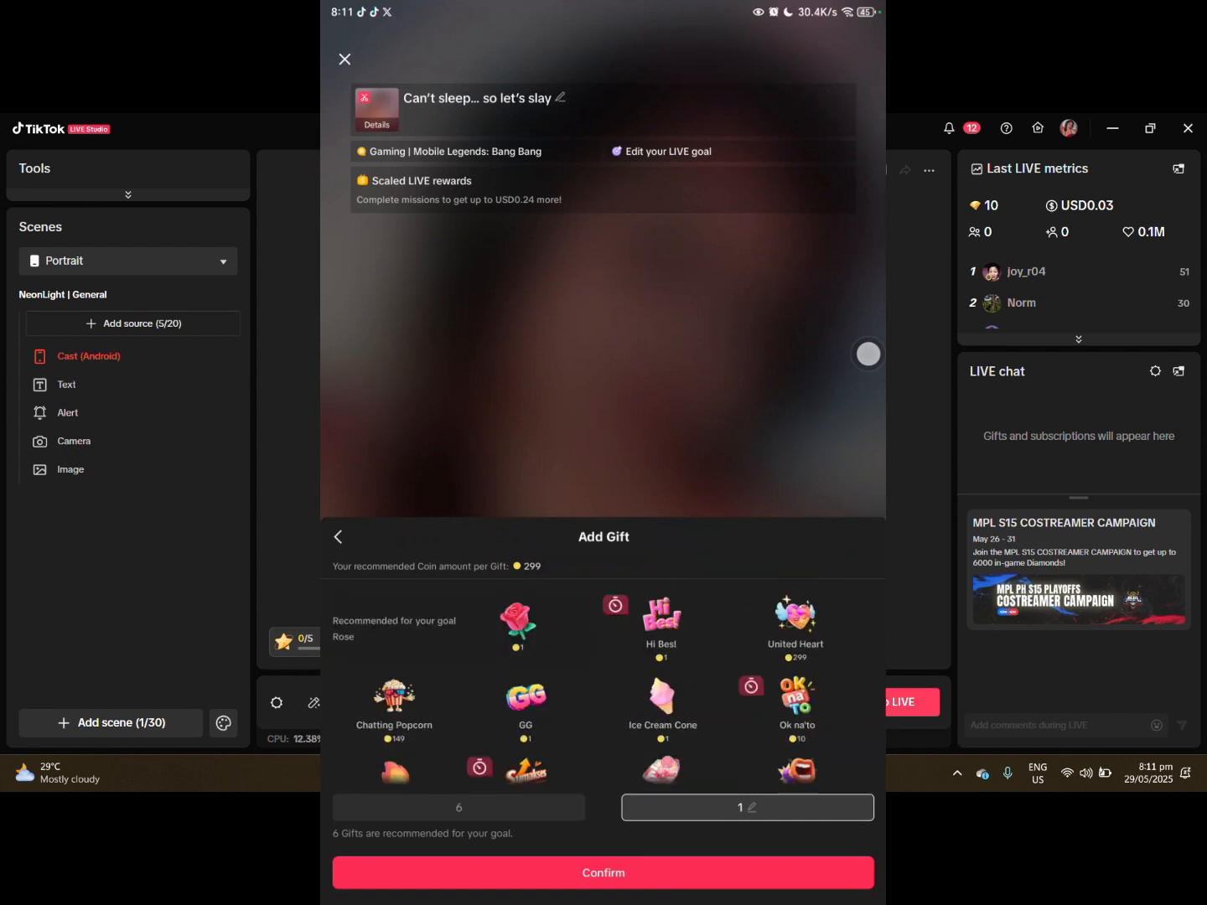
click(537, 723)
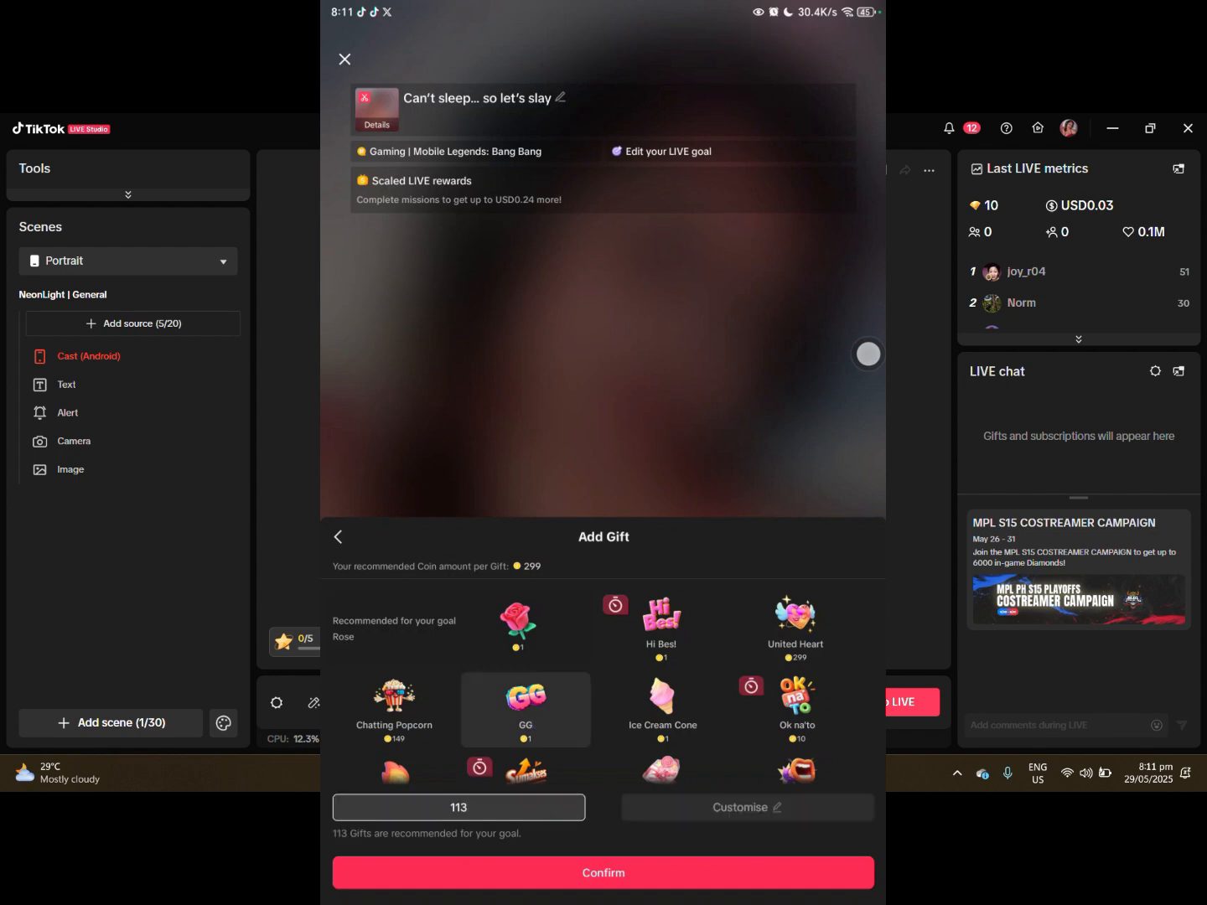
click(745, 814)
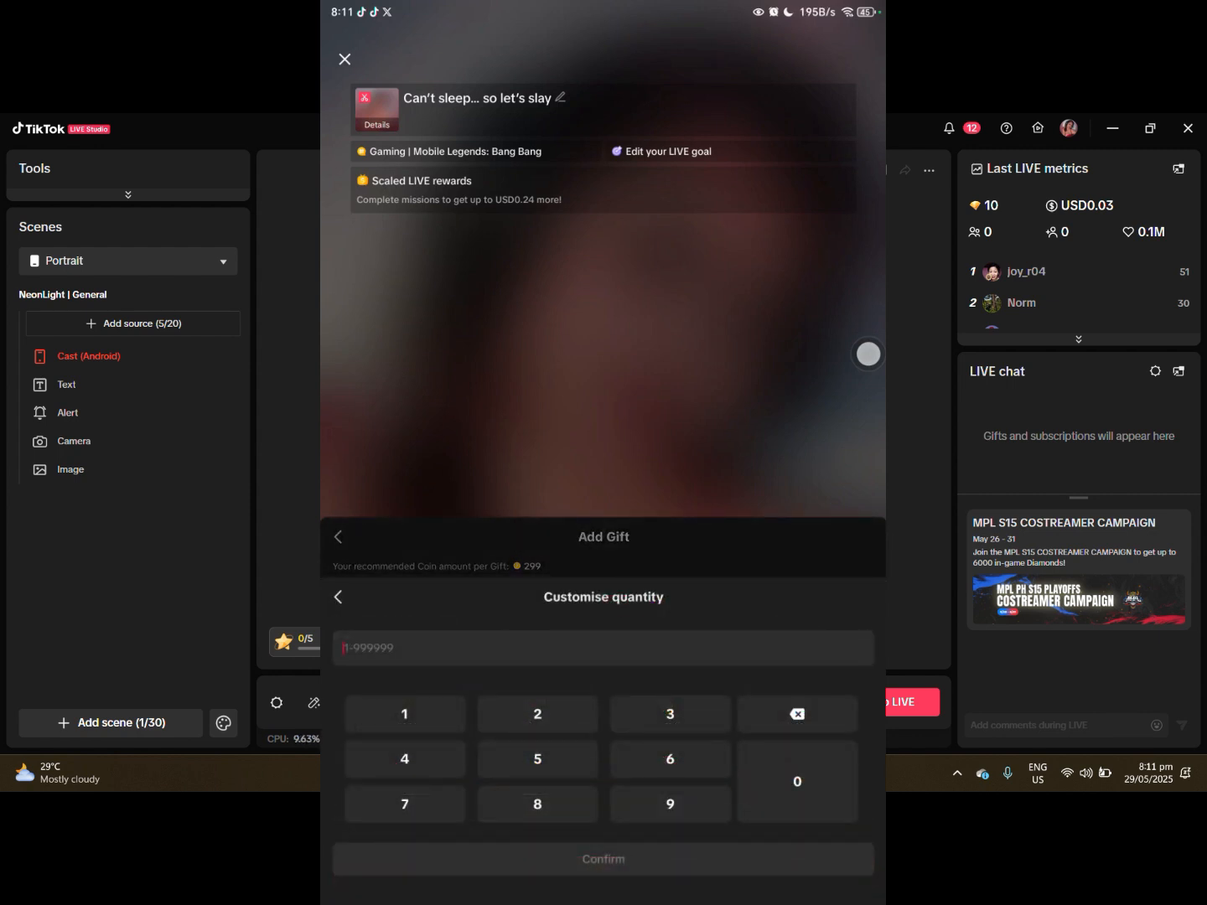
click(404, 713)
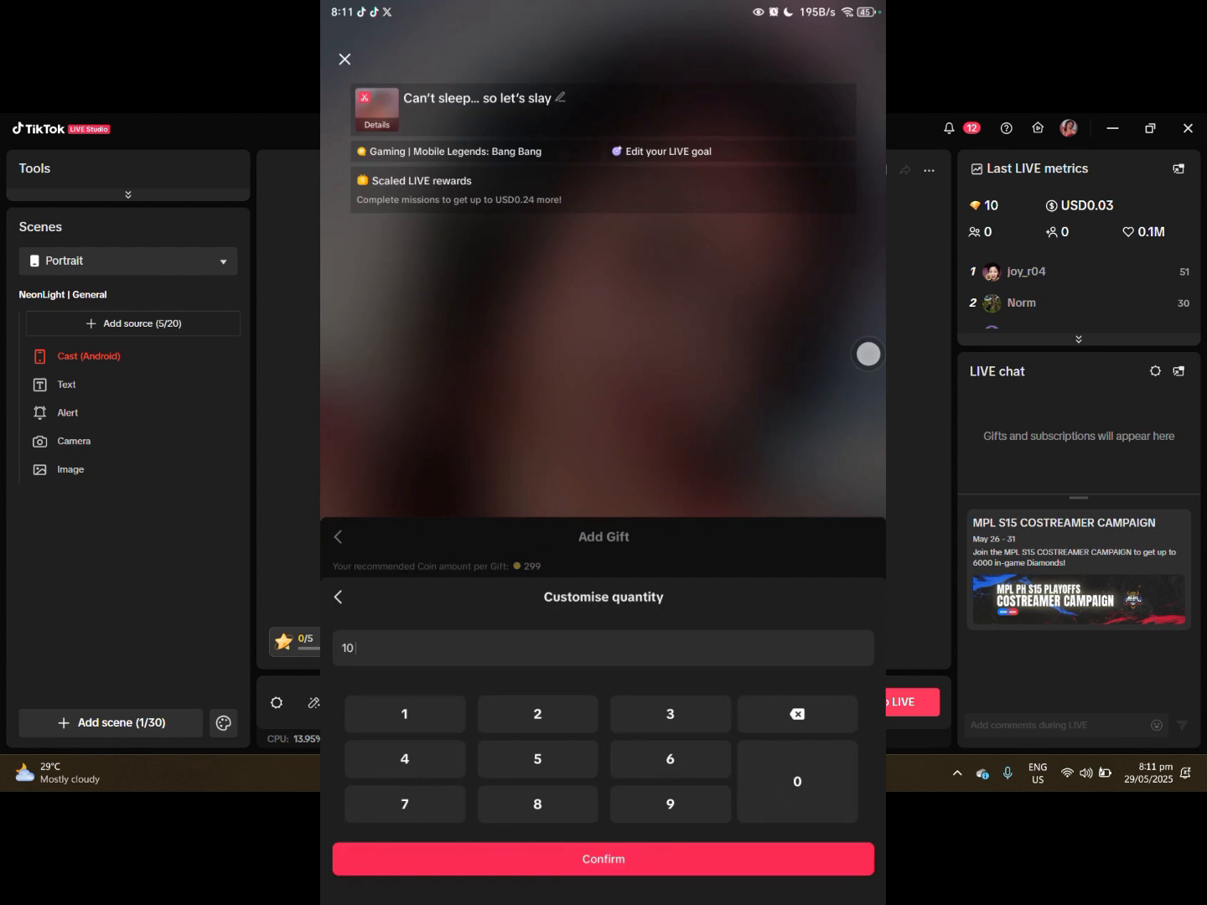
click(671, 856)
click(604, 872)
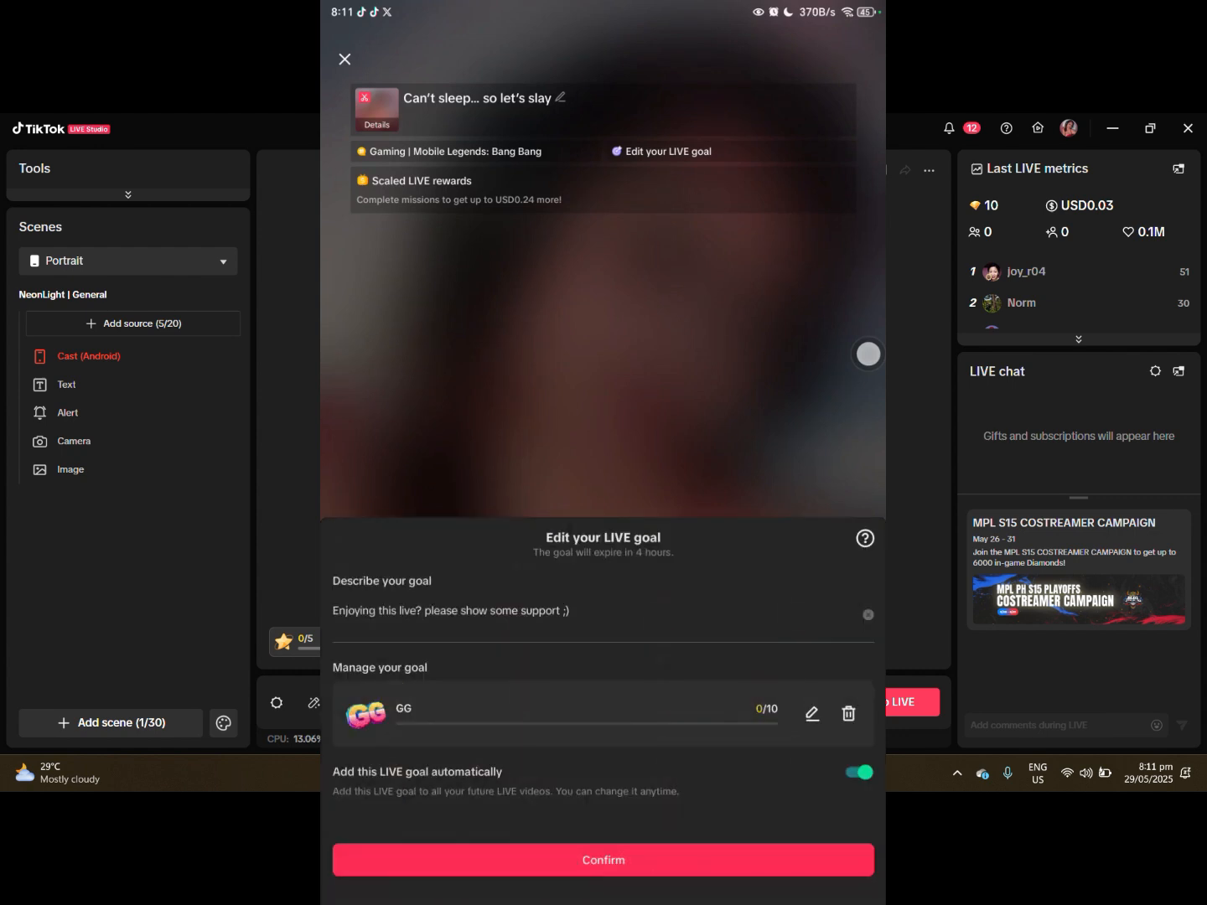
click(675, 858)
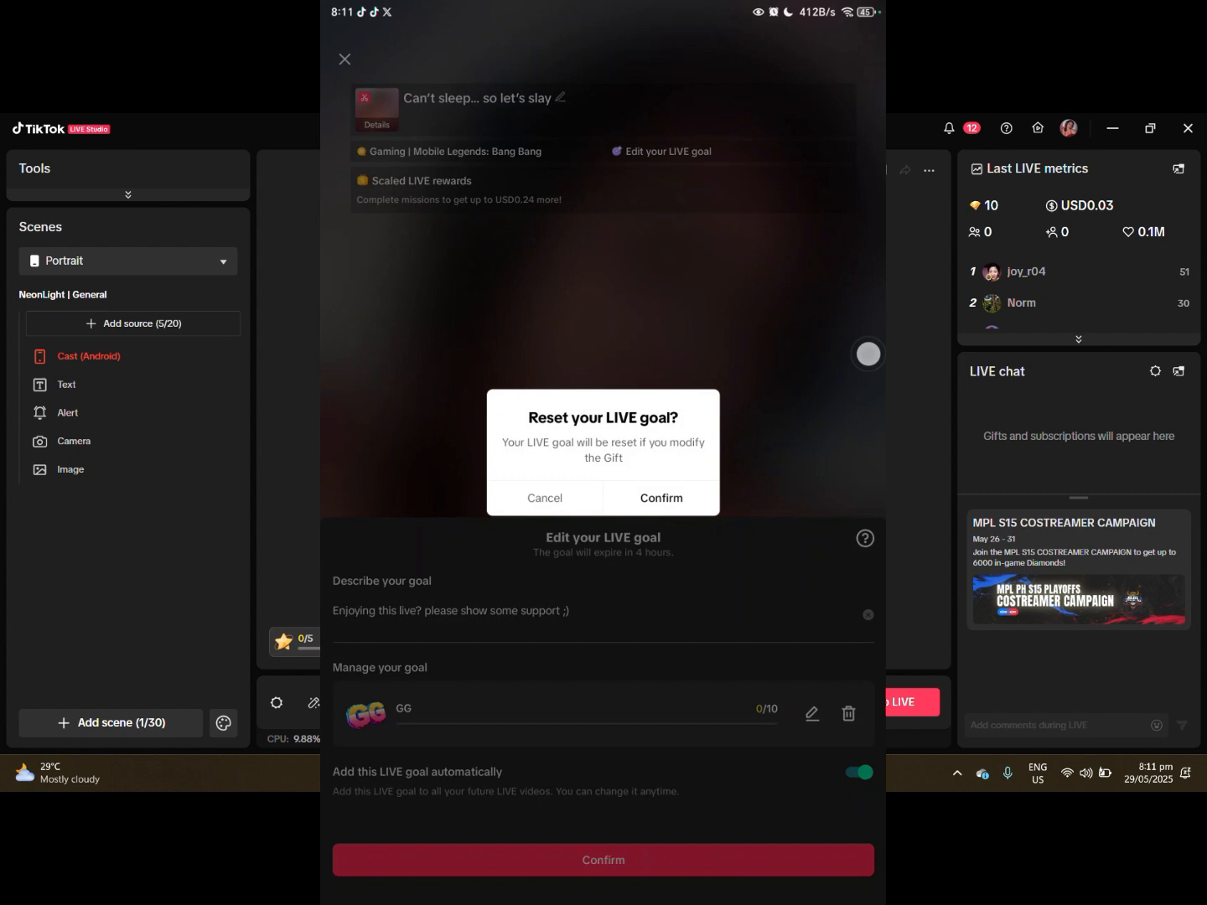
click(661, 498)
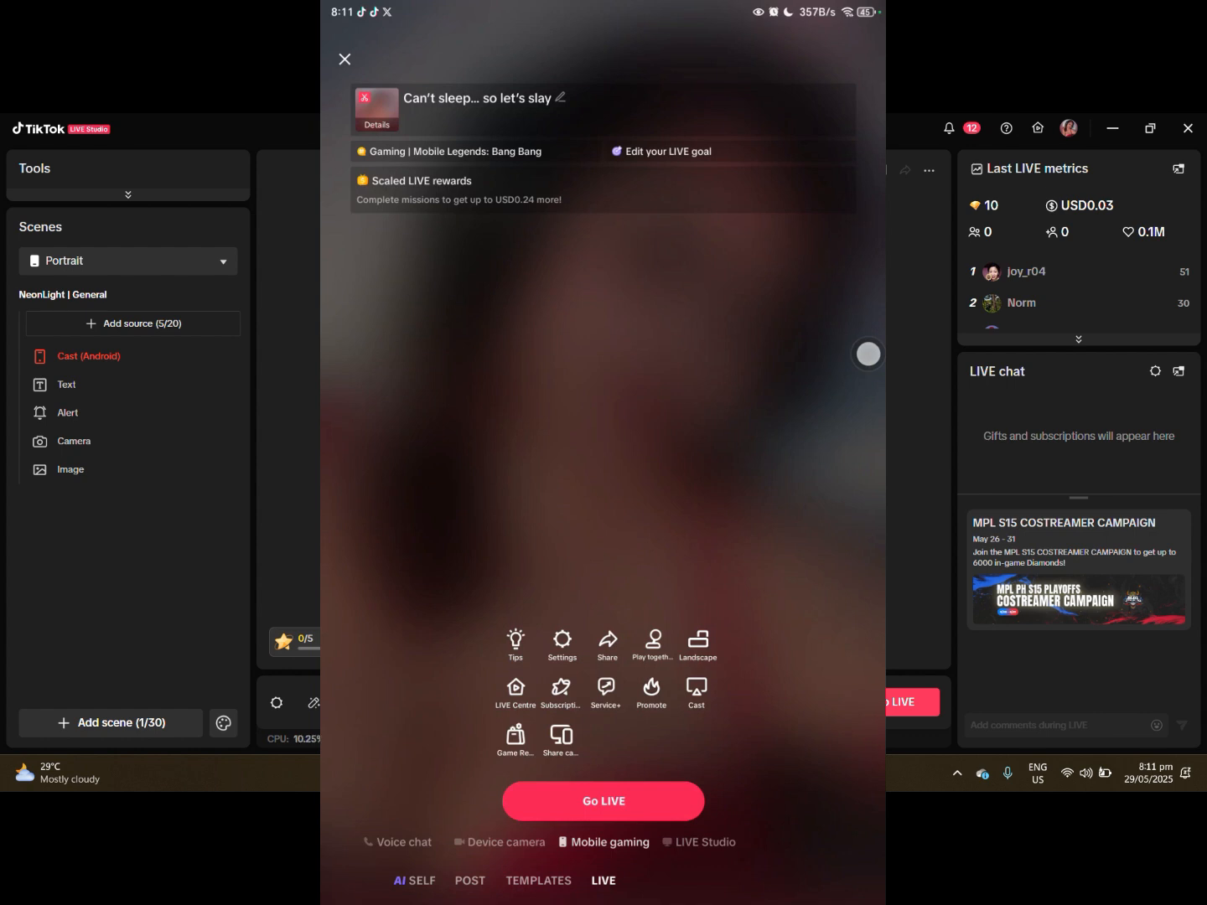
- Start wireless casting from the phone and connect it to LIVE Studio
click(699, 701)
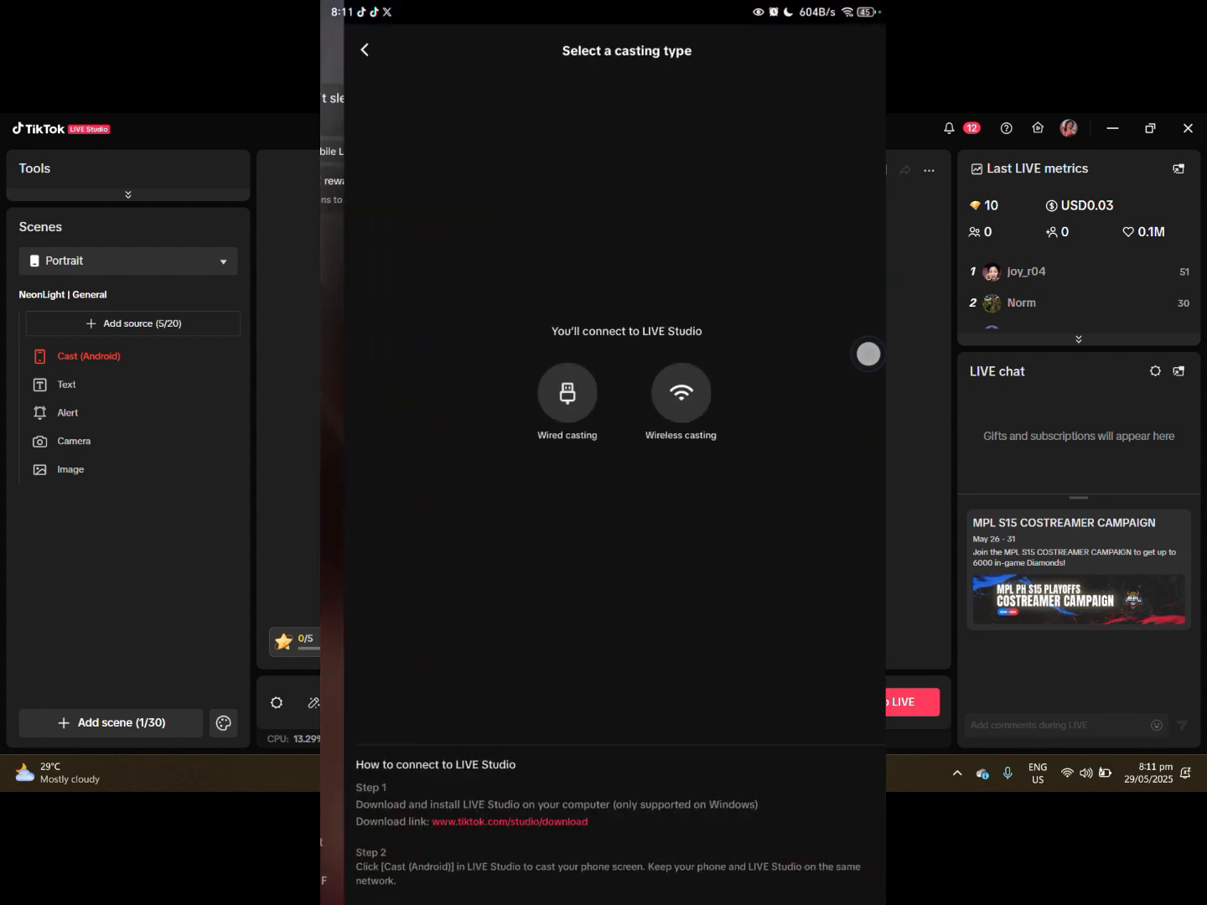
click(658, 409)
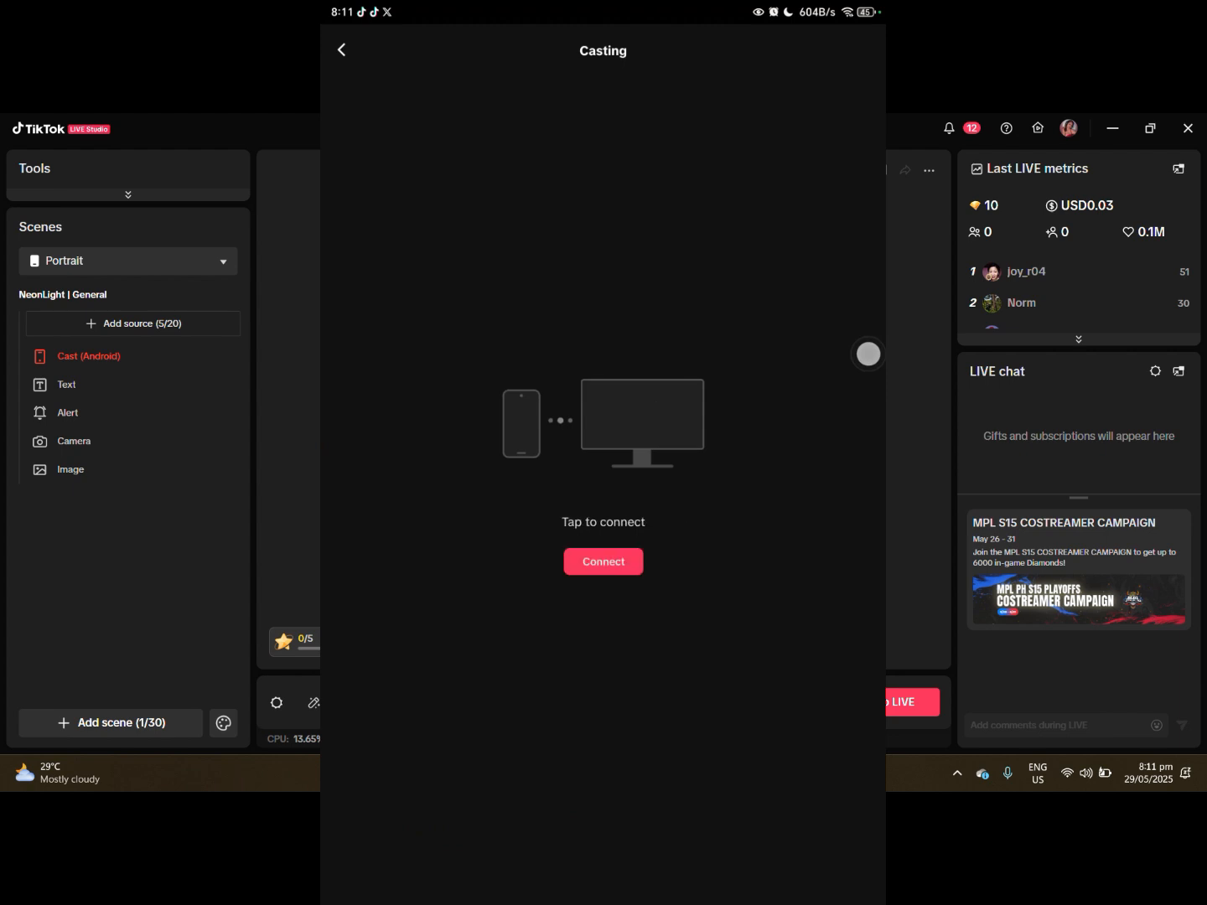
click(609, 556)
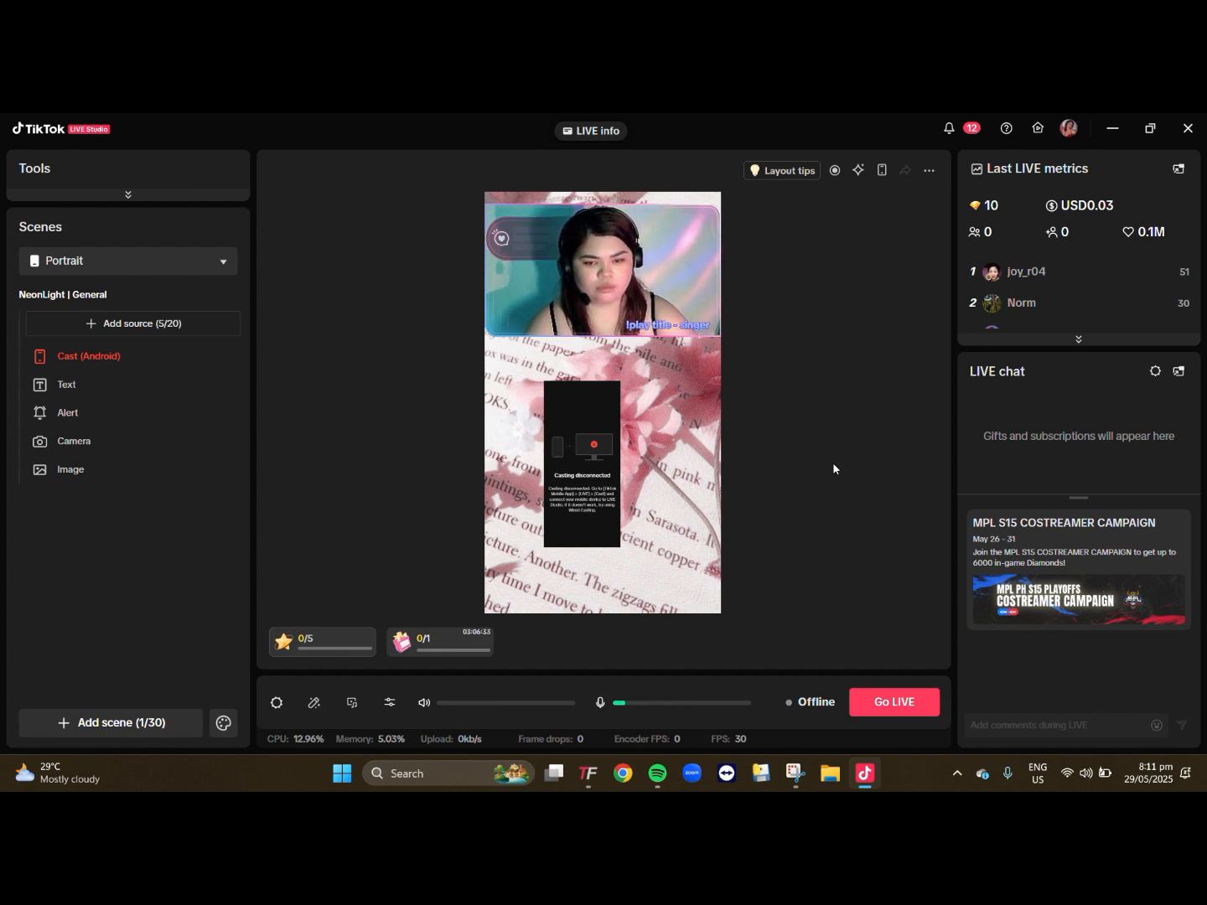
- Select the Android cast on the canvas, and stop casting the phone's screen to LIVE Studio
click(601, 470)
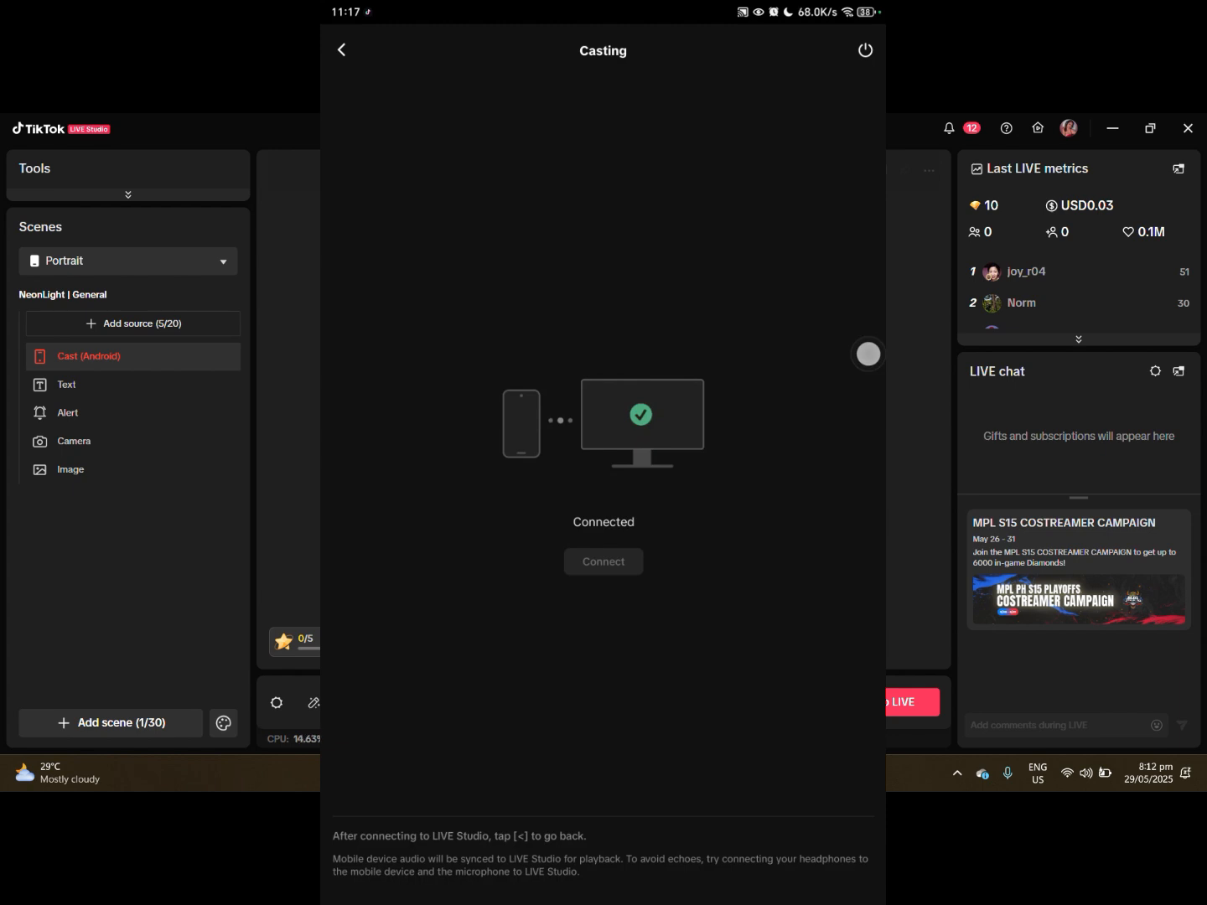
click(863, 50)
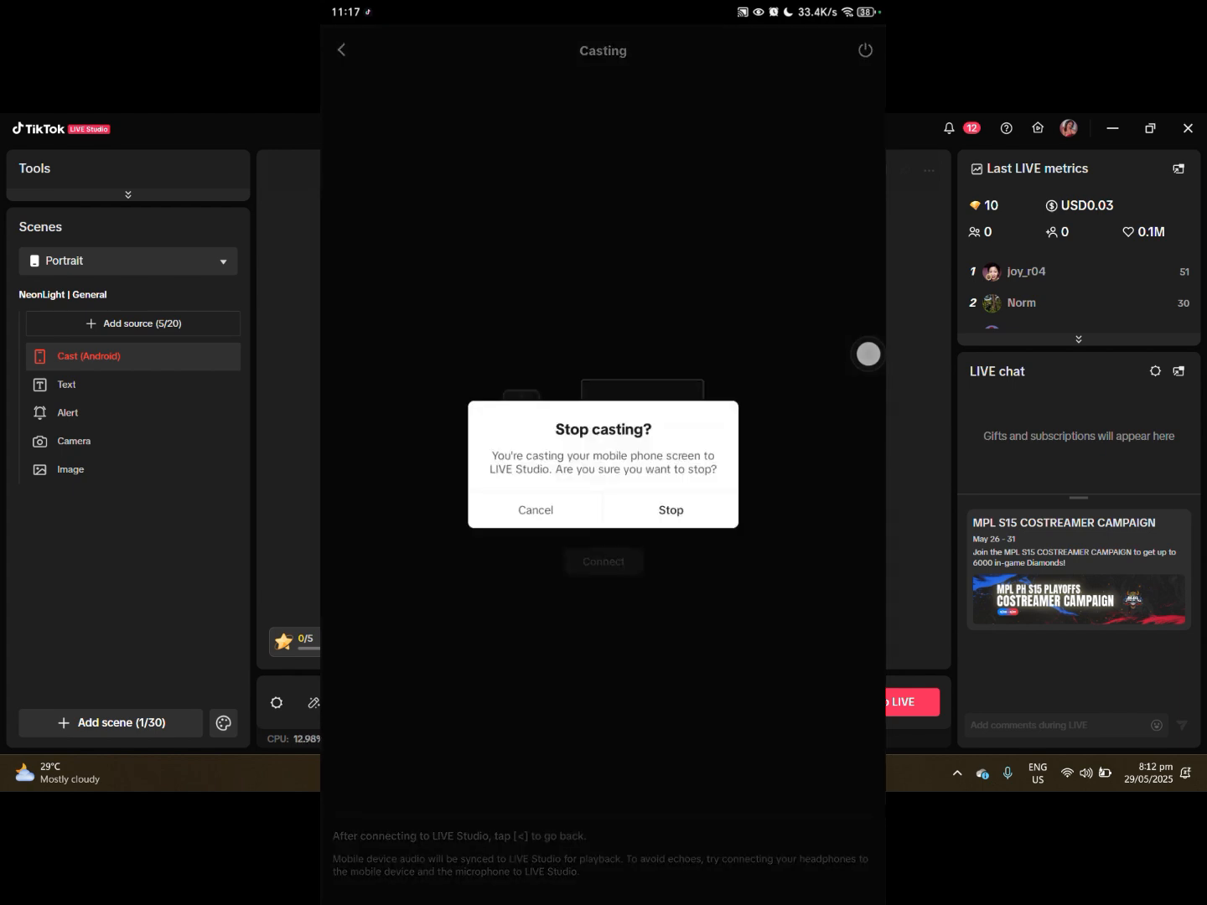
click(711, 525)
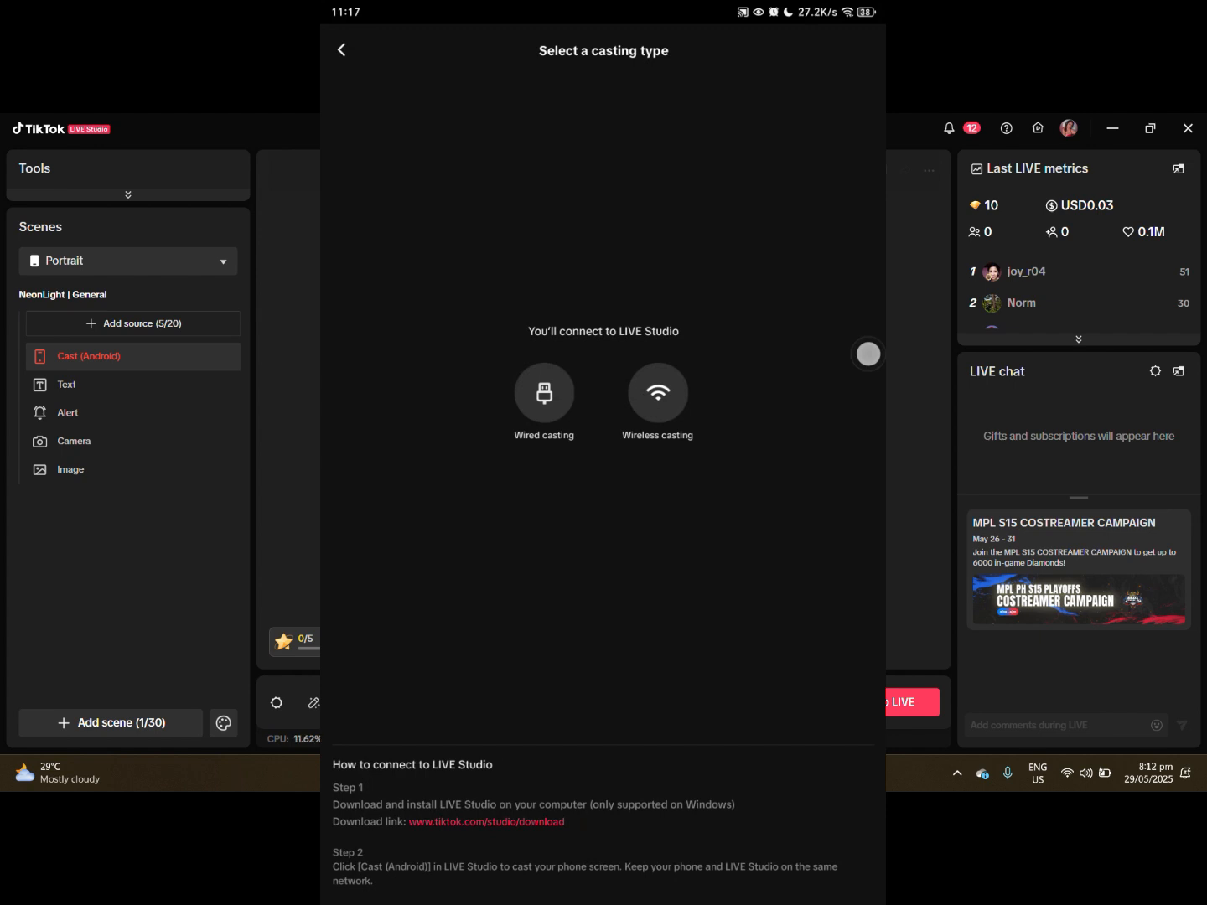
- Start wireless casting from the phone, connect it to LIVE Studio and allow TikTok to project the screen
click(659, 392)
click(629, 563)
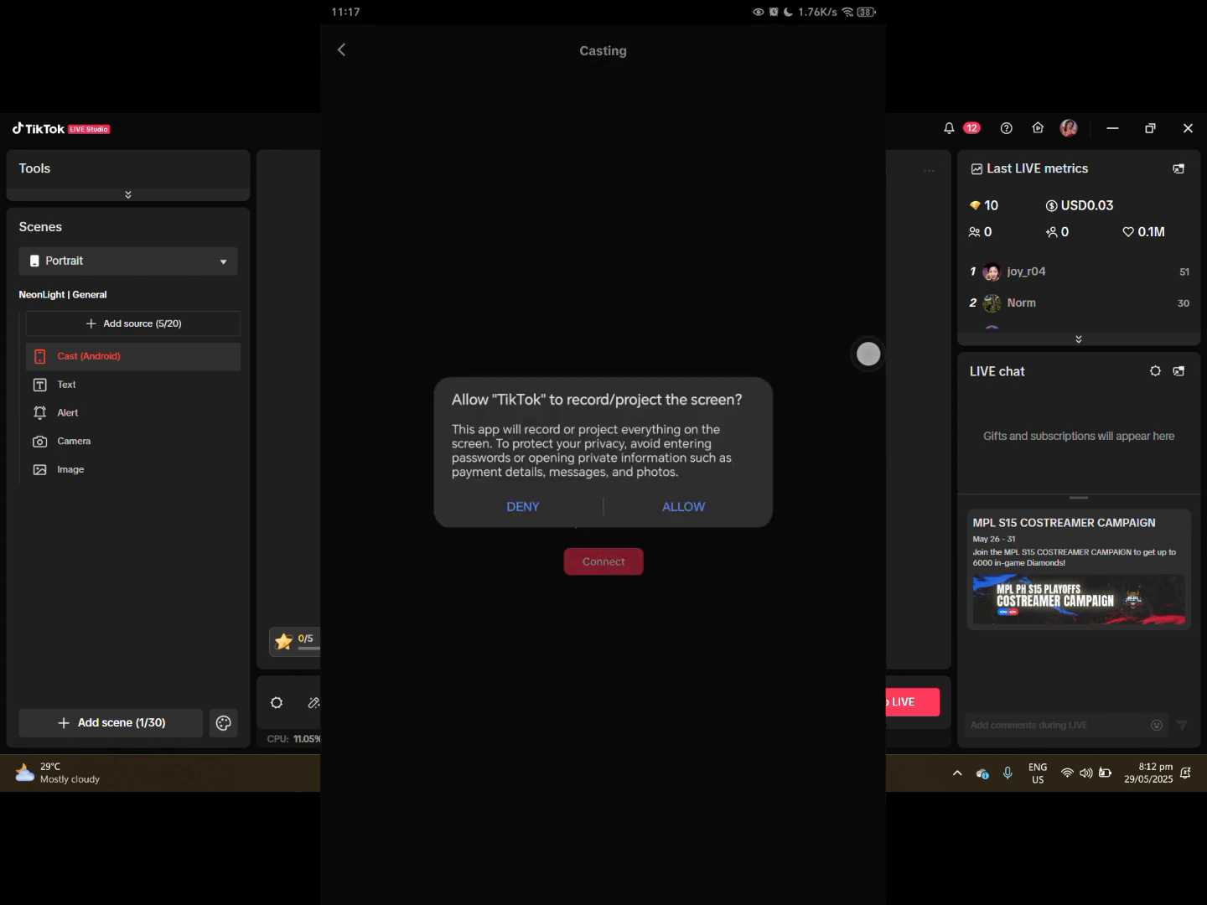
click(699, 509)
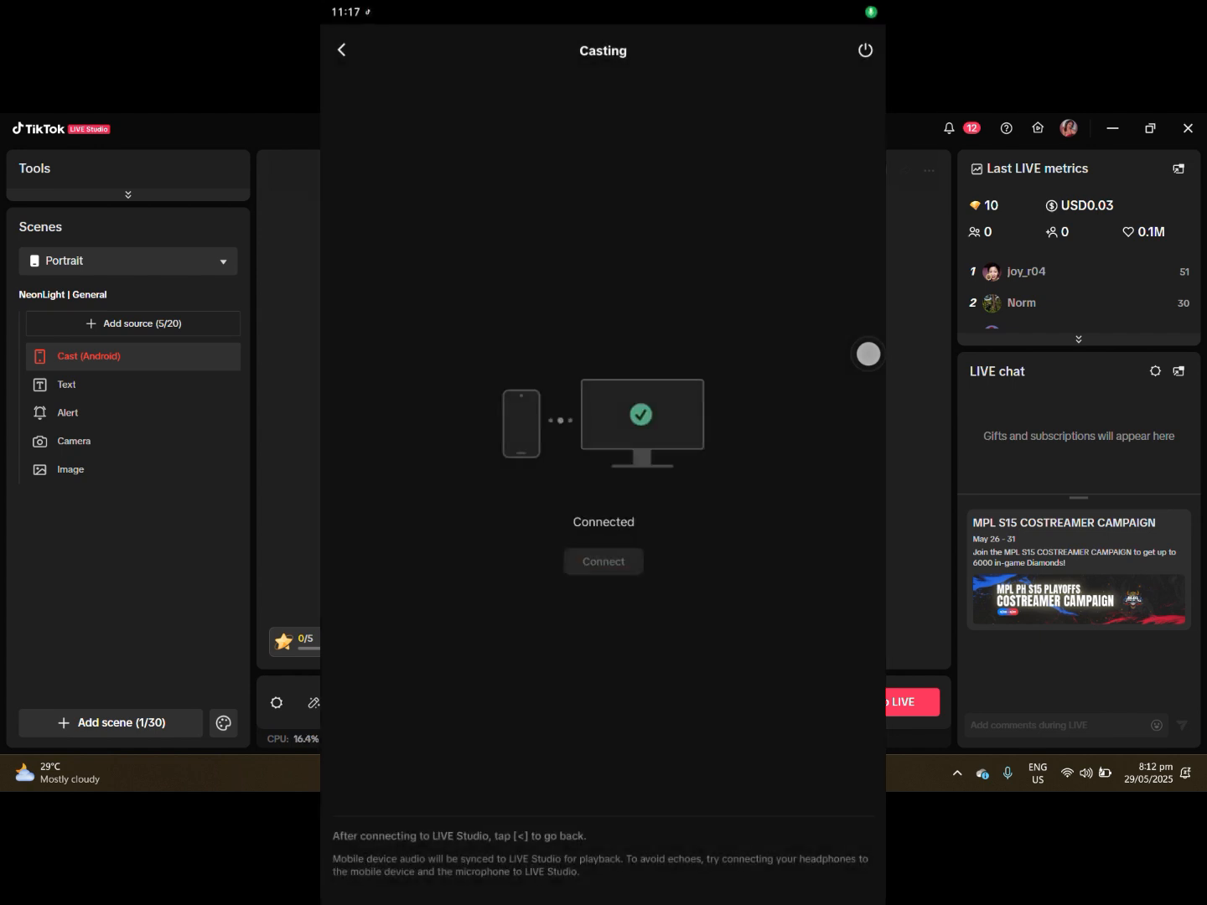
- Shrink the Android cast on the canvas and crop away the black areas around the phone screen
drag(663, 395, 658, 403)
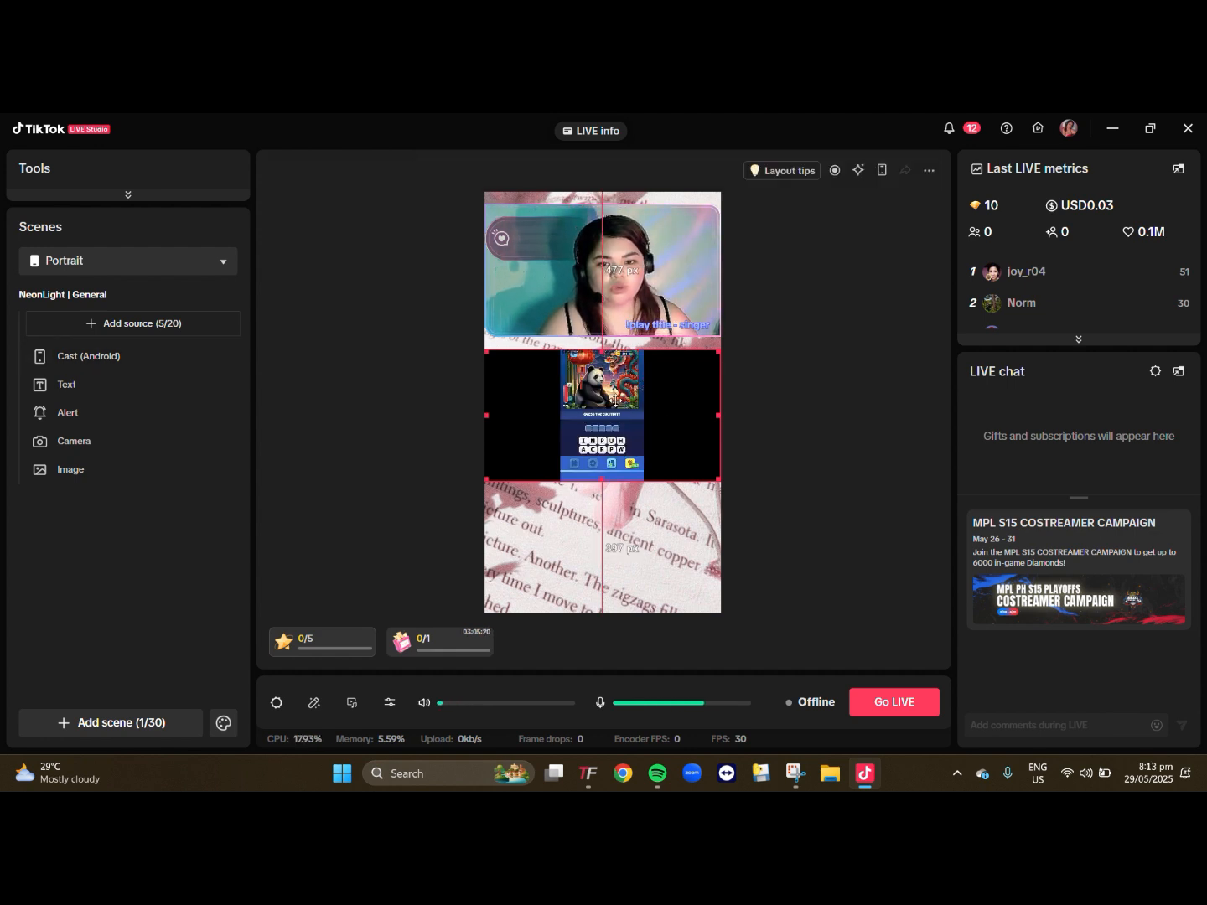
click(615, 401)
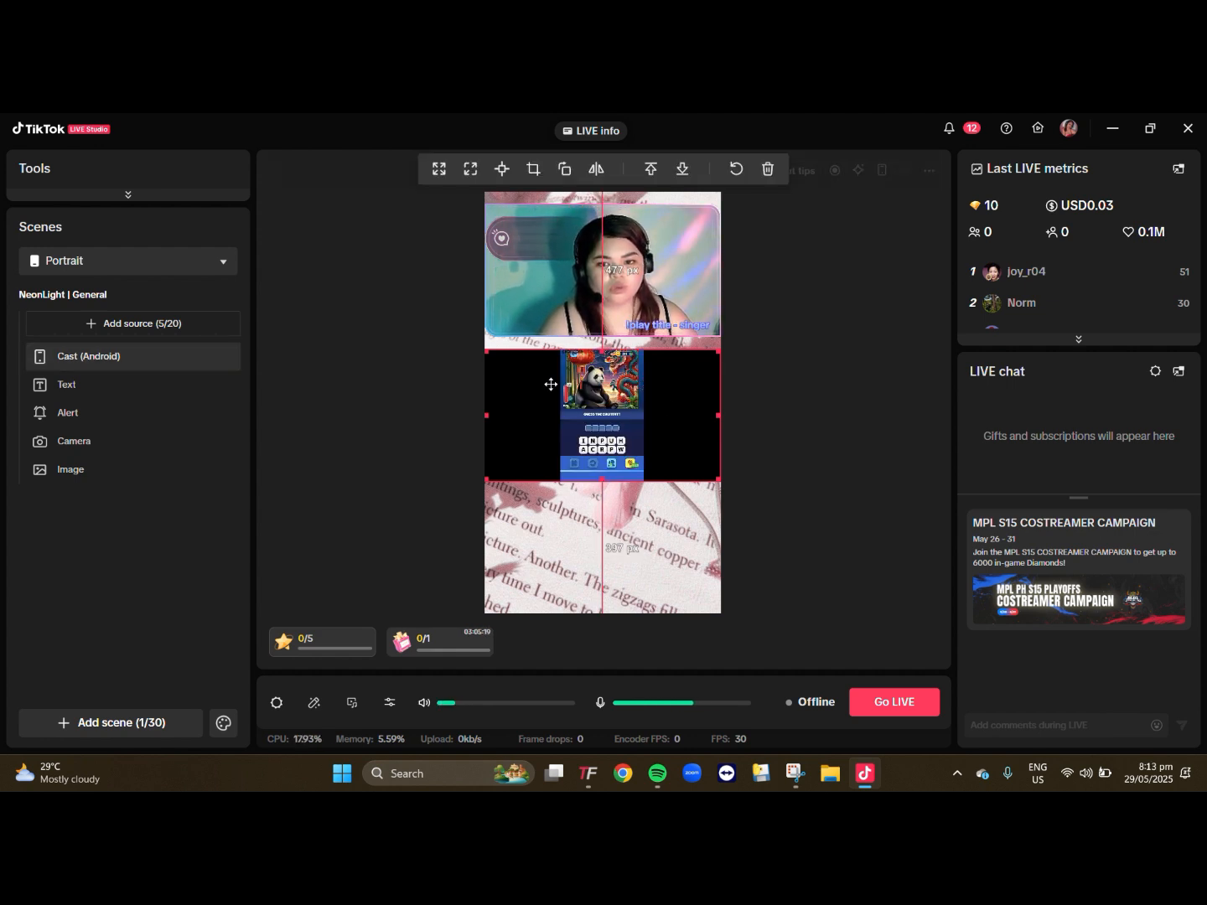
drag(487, 352, 532, 369)
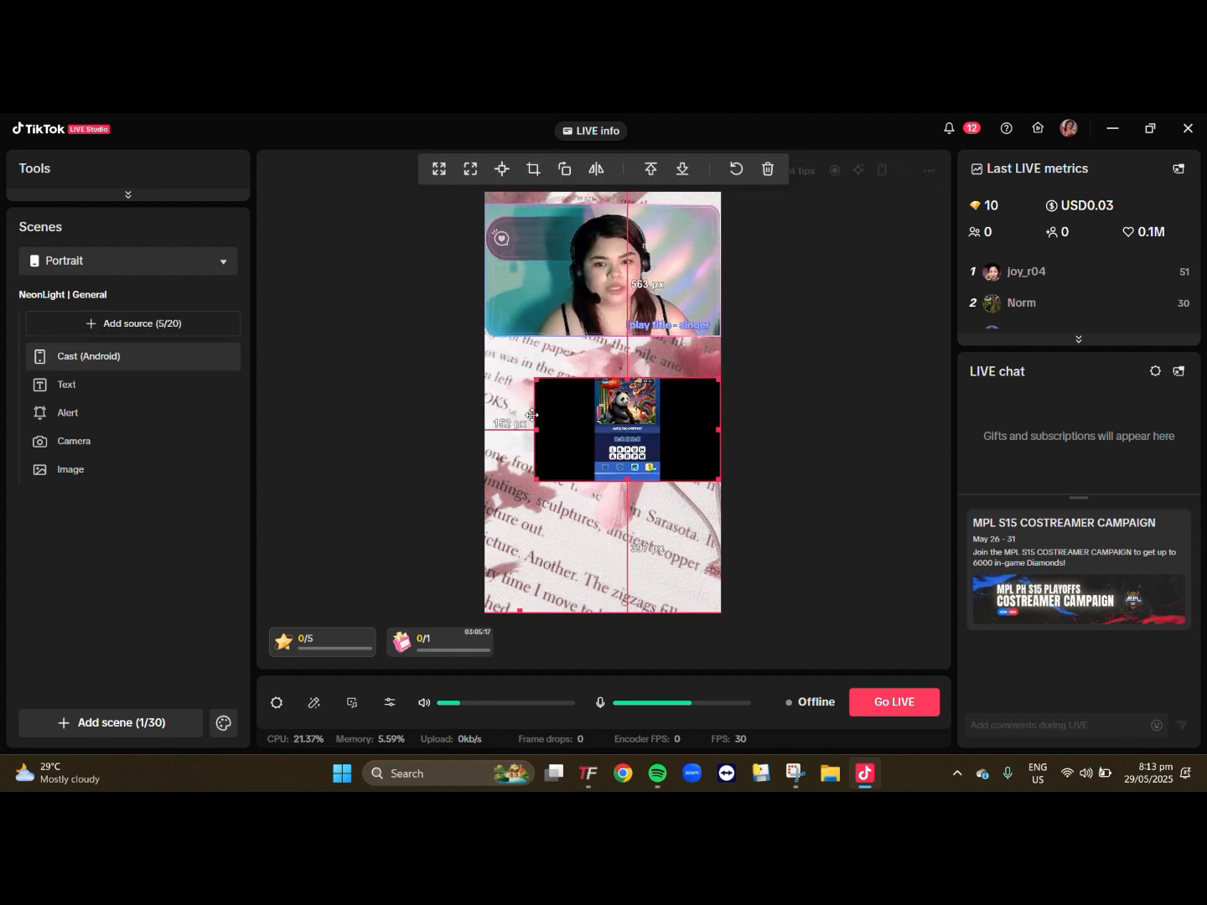
click(533, 176)
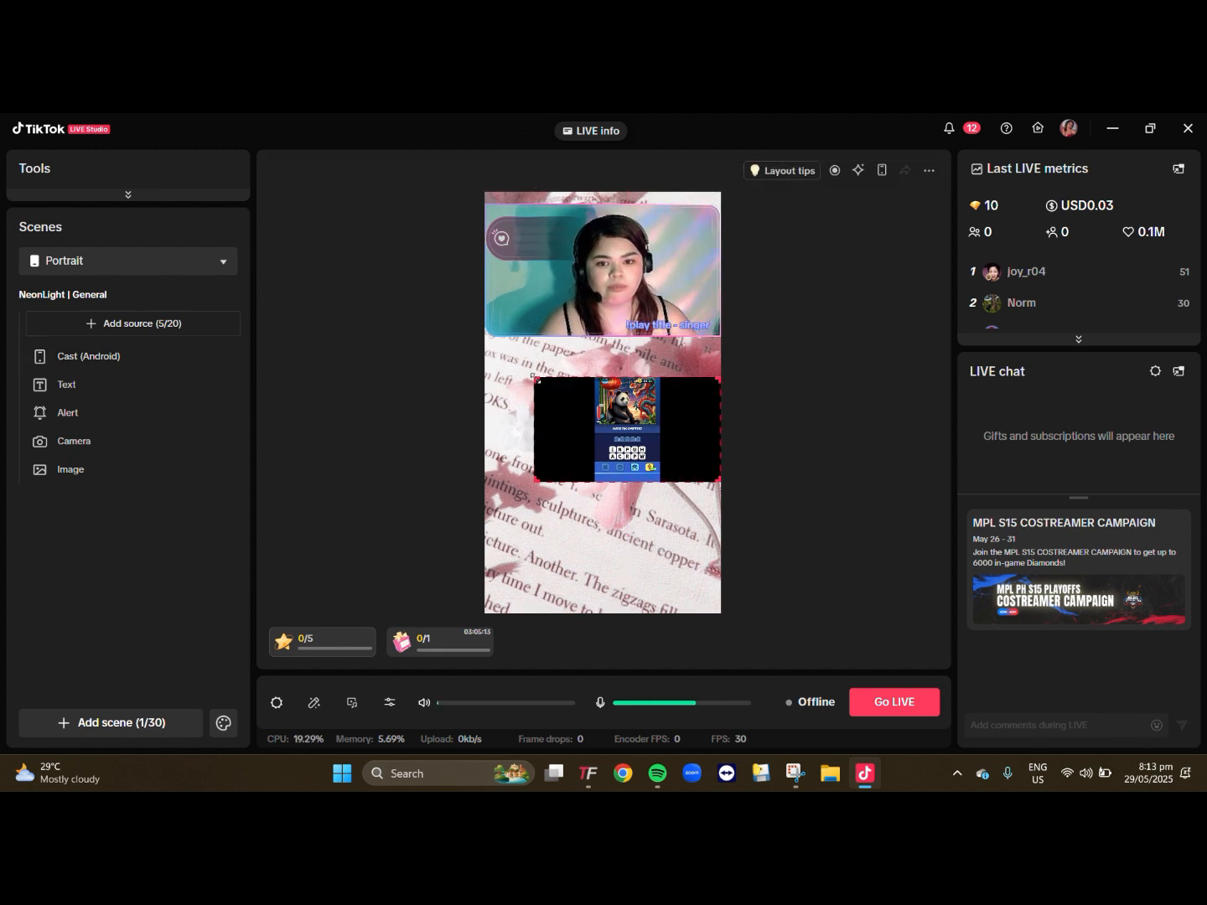
drag(545, 378, 597, 379)
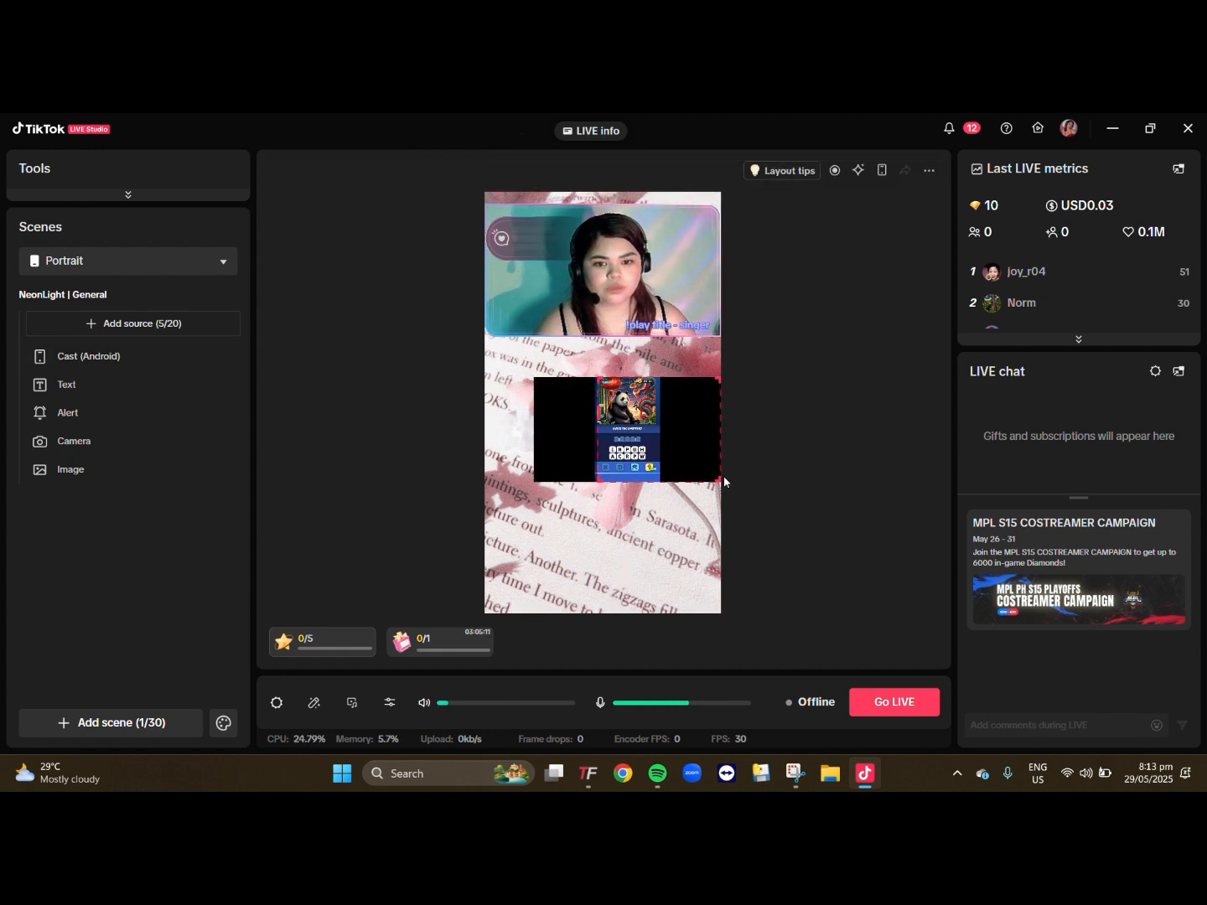
drag(715, 480, 660, 446)
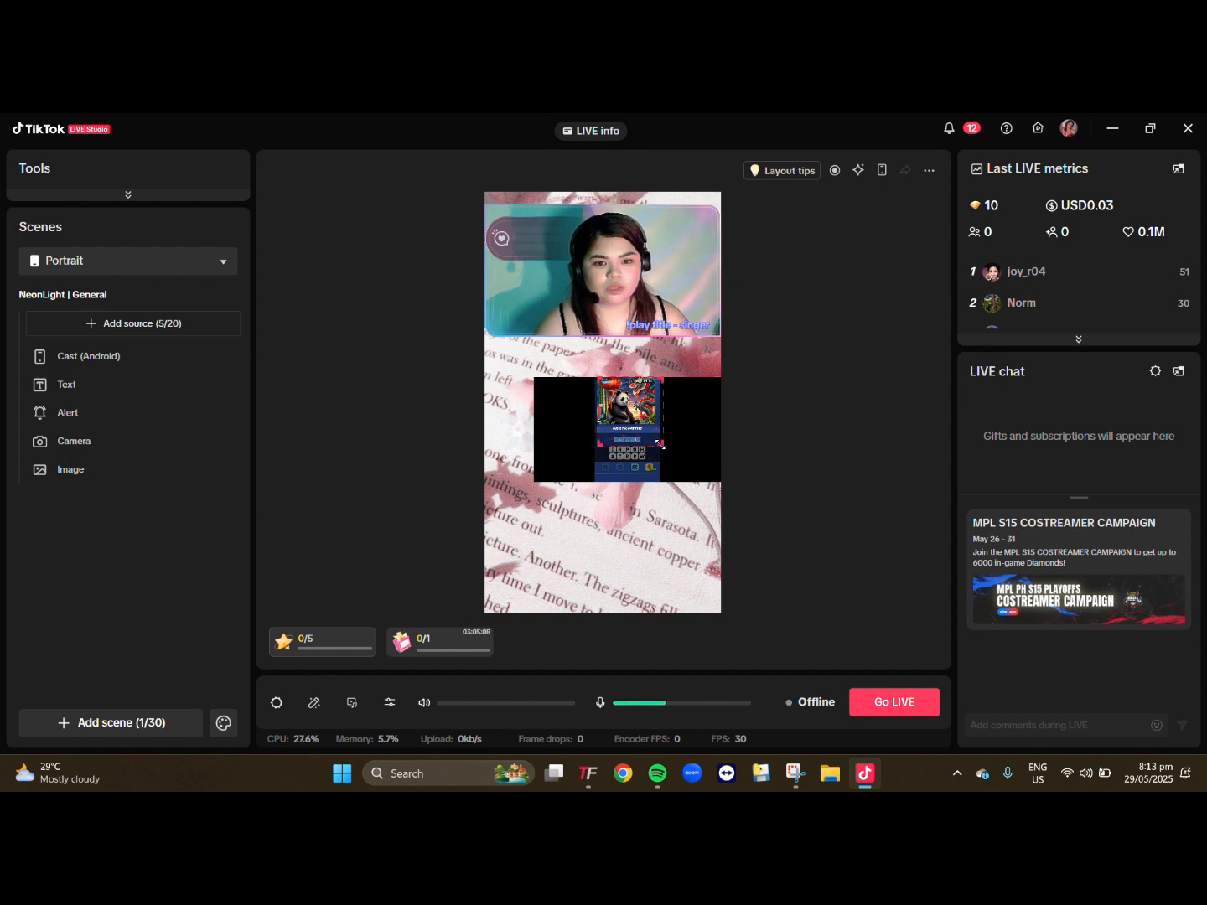
click(802, 456)
- Enlarge the cropped Android cast and centre it in the canvas area below the camera
click(614, 440)
drag(597, 445, 526, 597)
drag(592, 509, 638, 485)
click(818, 456)
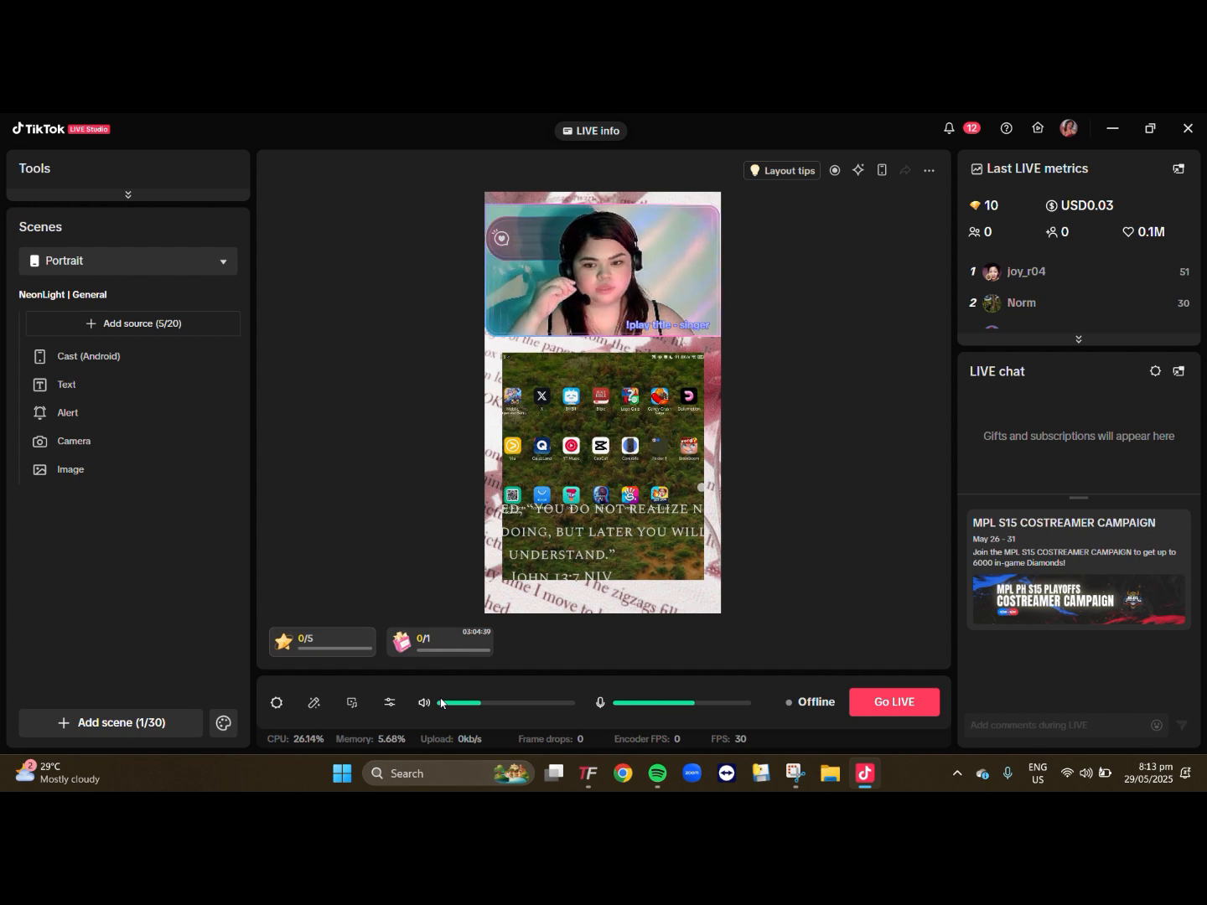
- Review the audio mixer levels and mute the Cast (Android) source
click(390, 706)
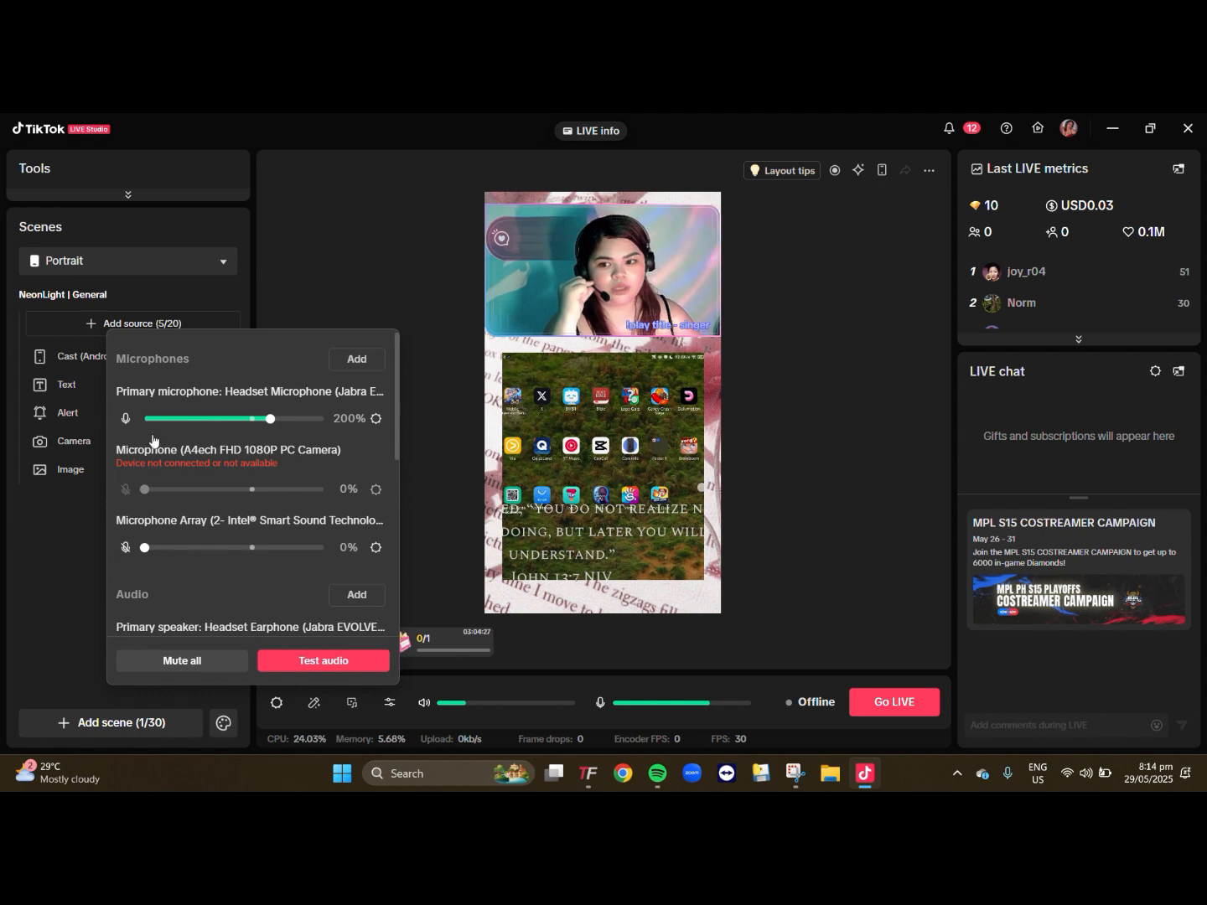
scroll(172, 458, down, 1)
scroll(172, 458, down, 4)
scroll(160, 470, up, 2)
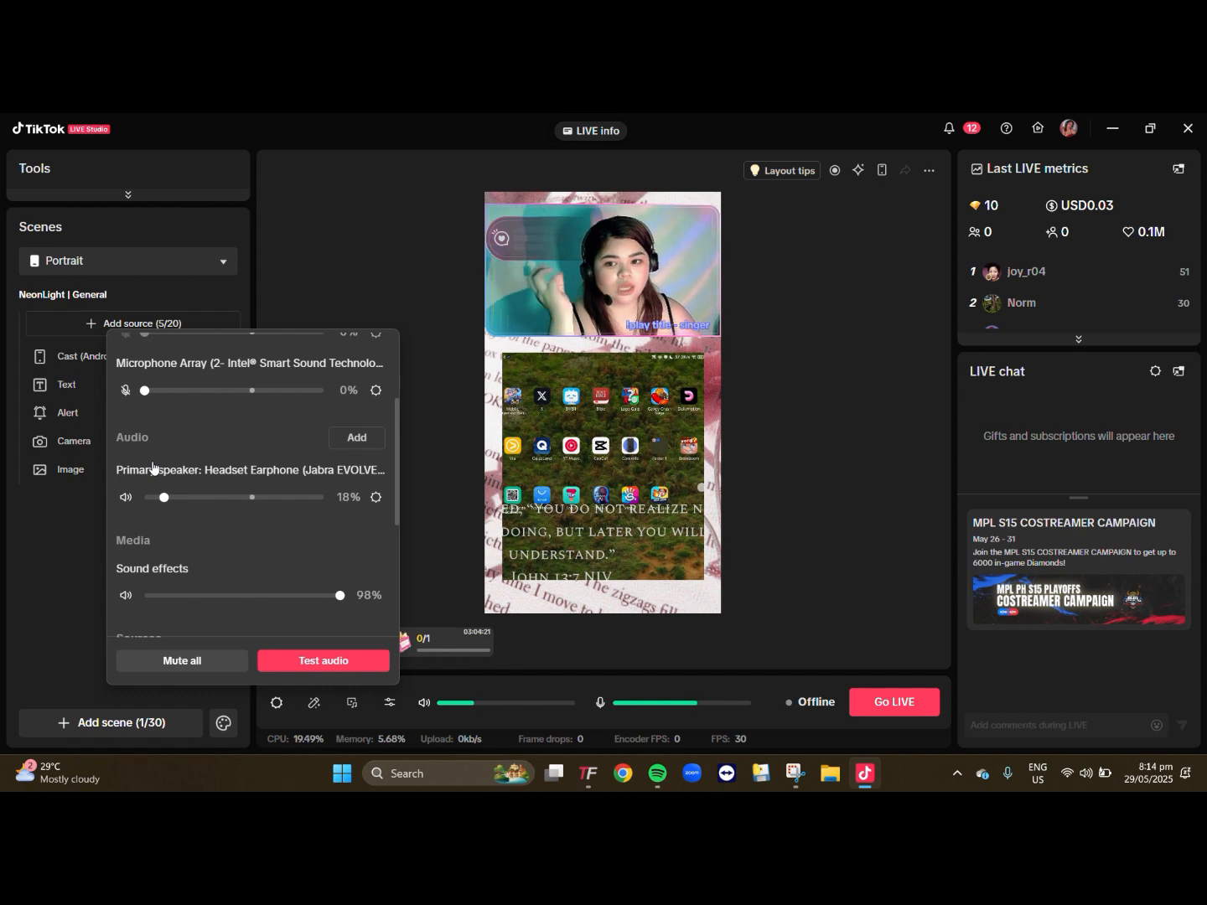
scroll(152, 465, down, 4)
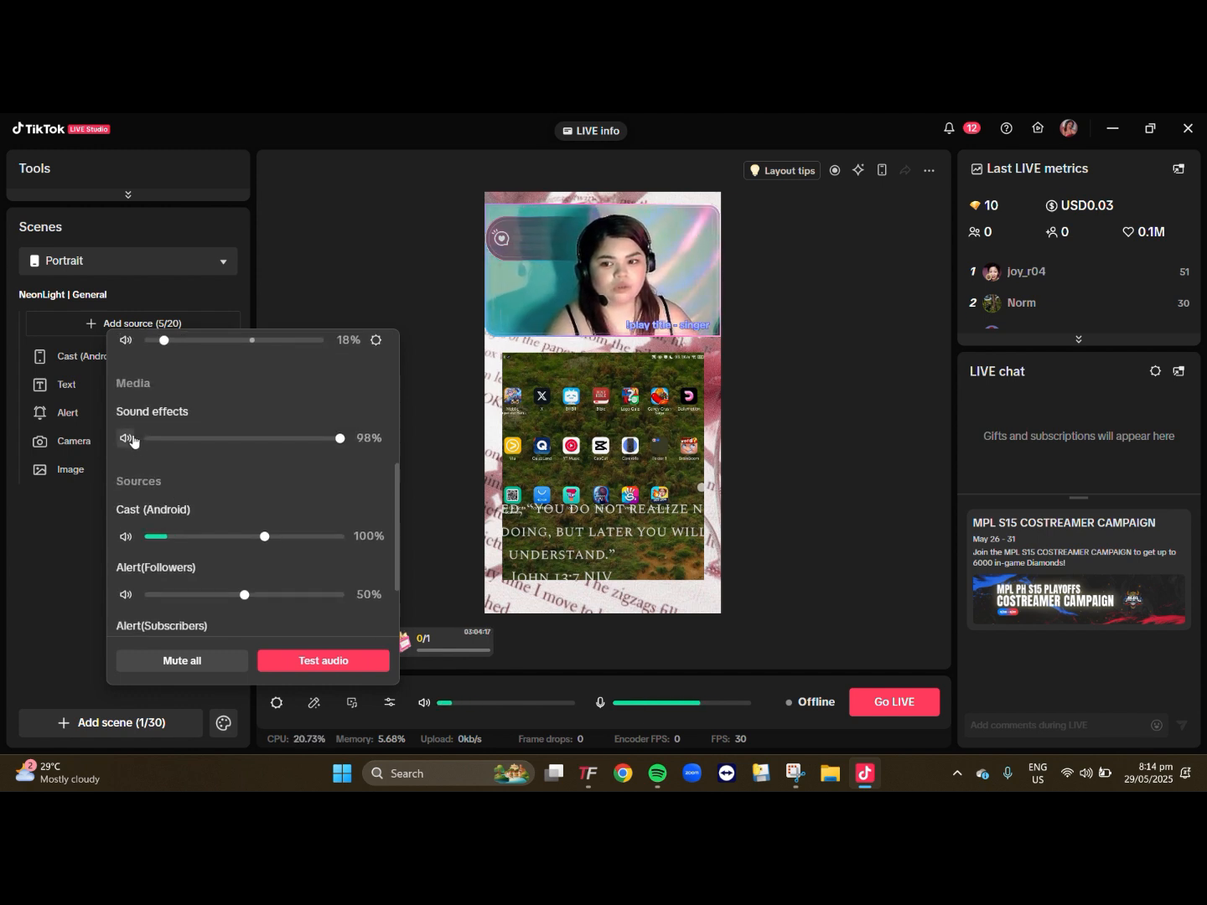
click(129, 542)
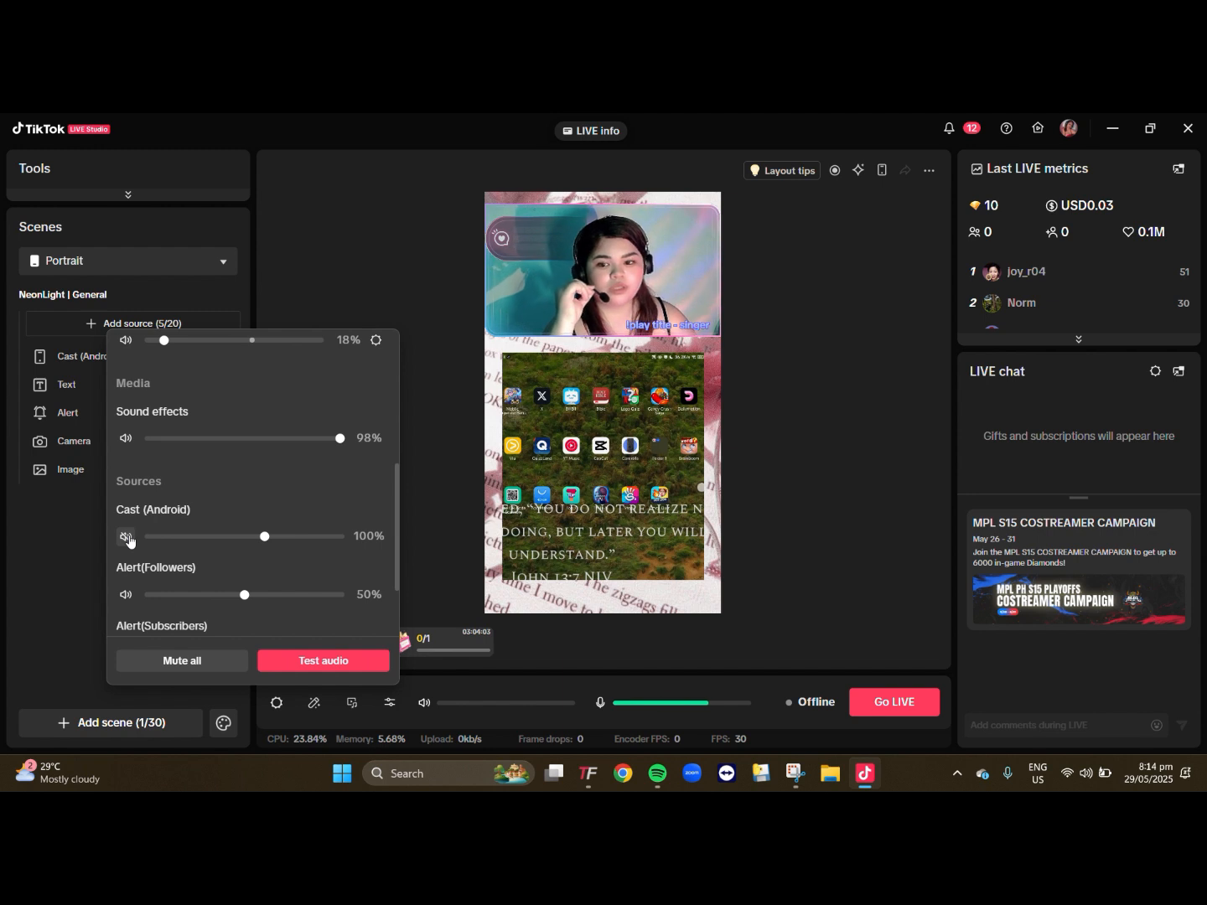
scroll(200, 543, down, 2)
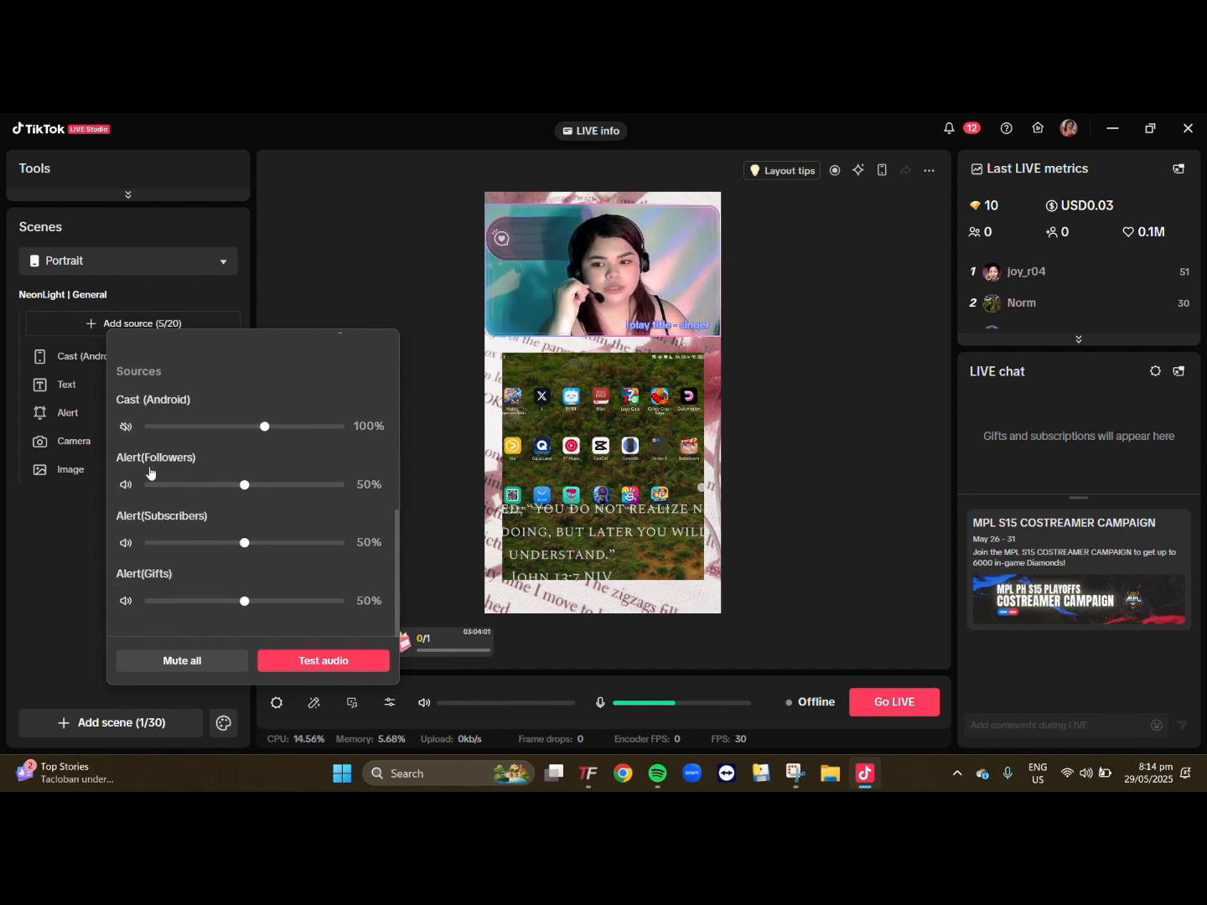
- Add Headset Microphone (Jabra EVOLVE 20 MS) as an additional microphone in the audio mixer
scroll(206, 586, up, 2)
scroll(205, 591, up, 4)
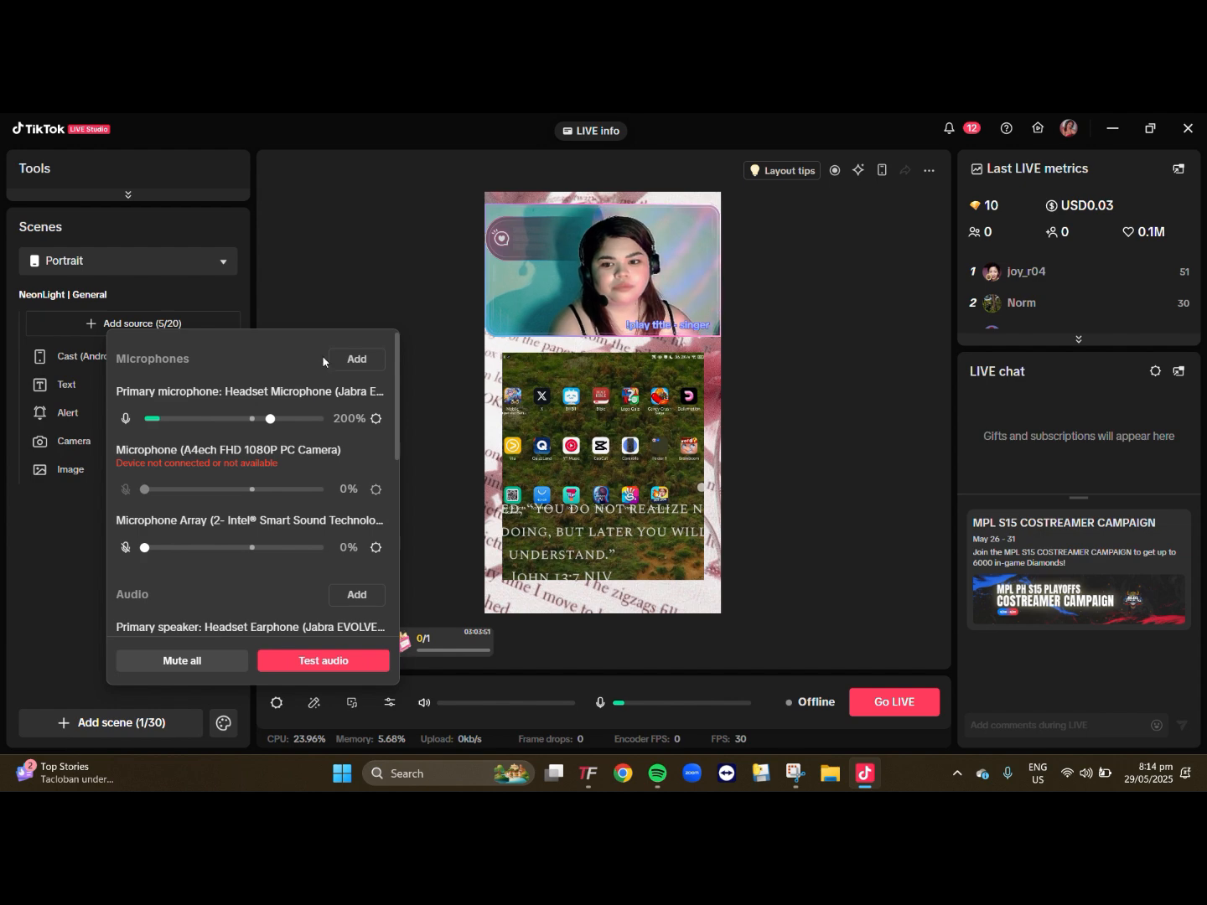
click(352, 358)
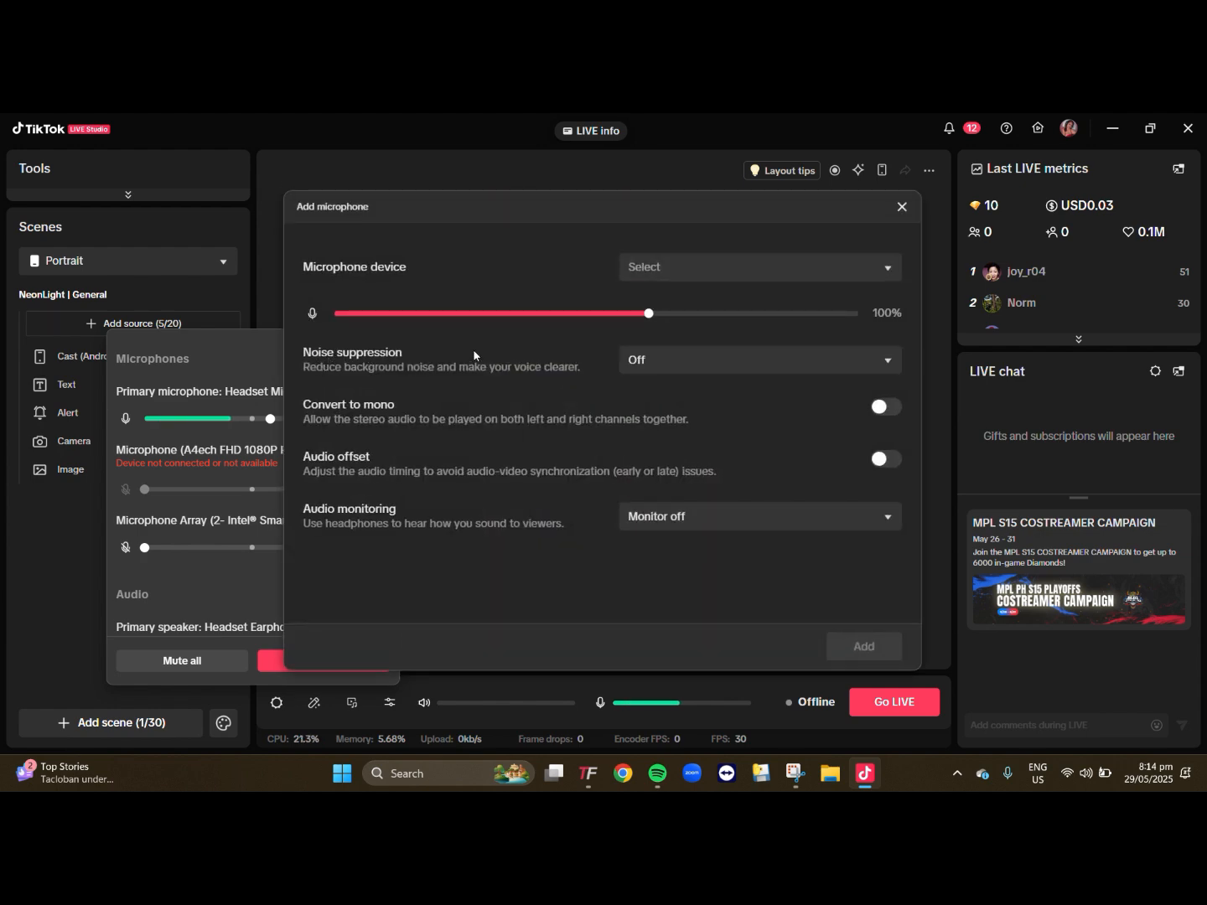
click(692, 267)
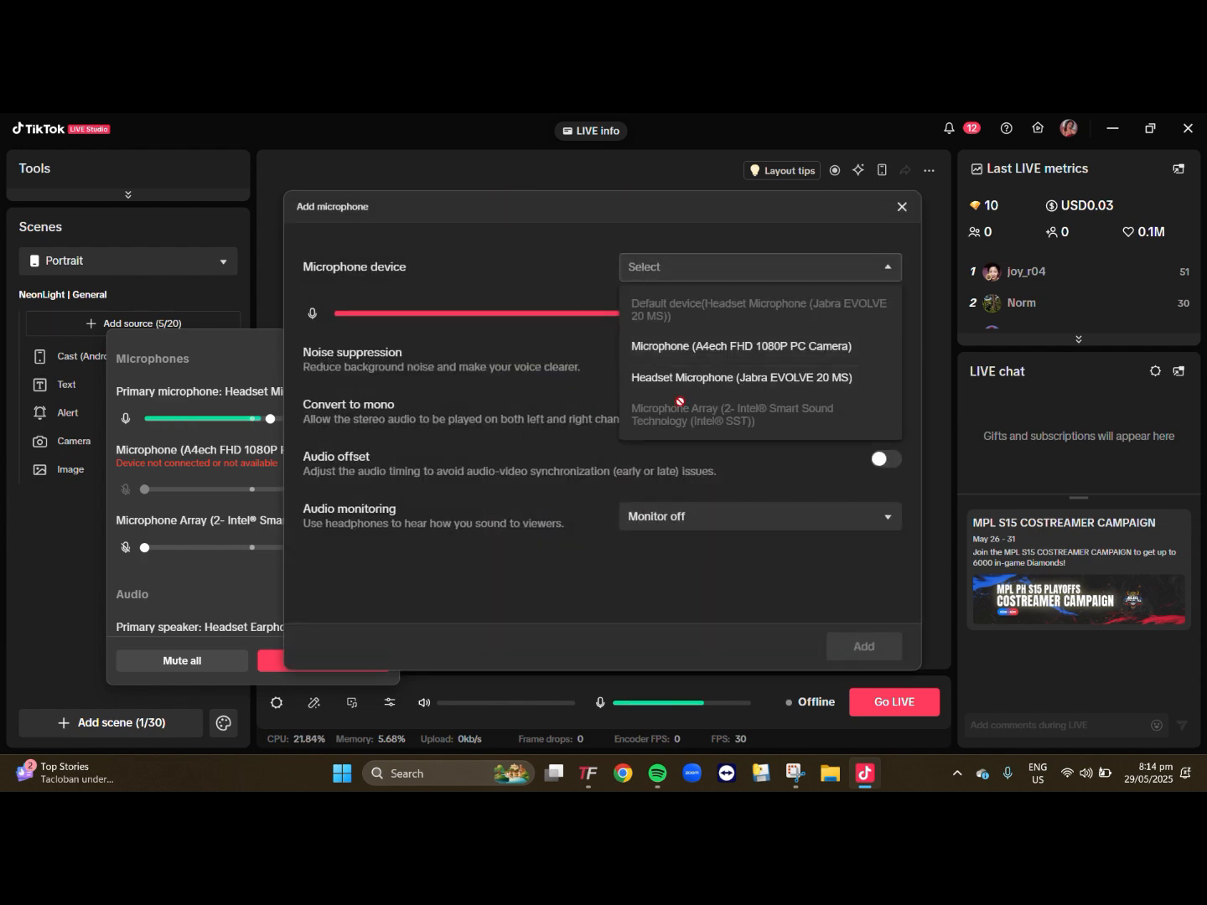
click(738, 380)
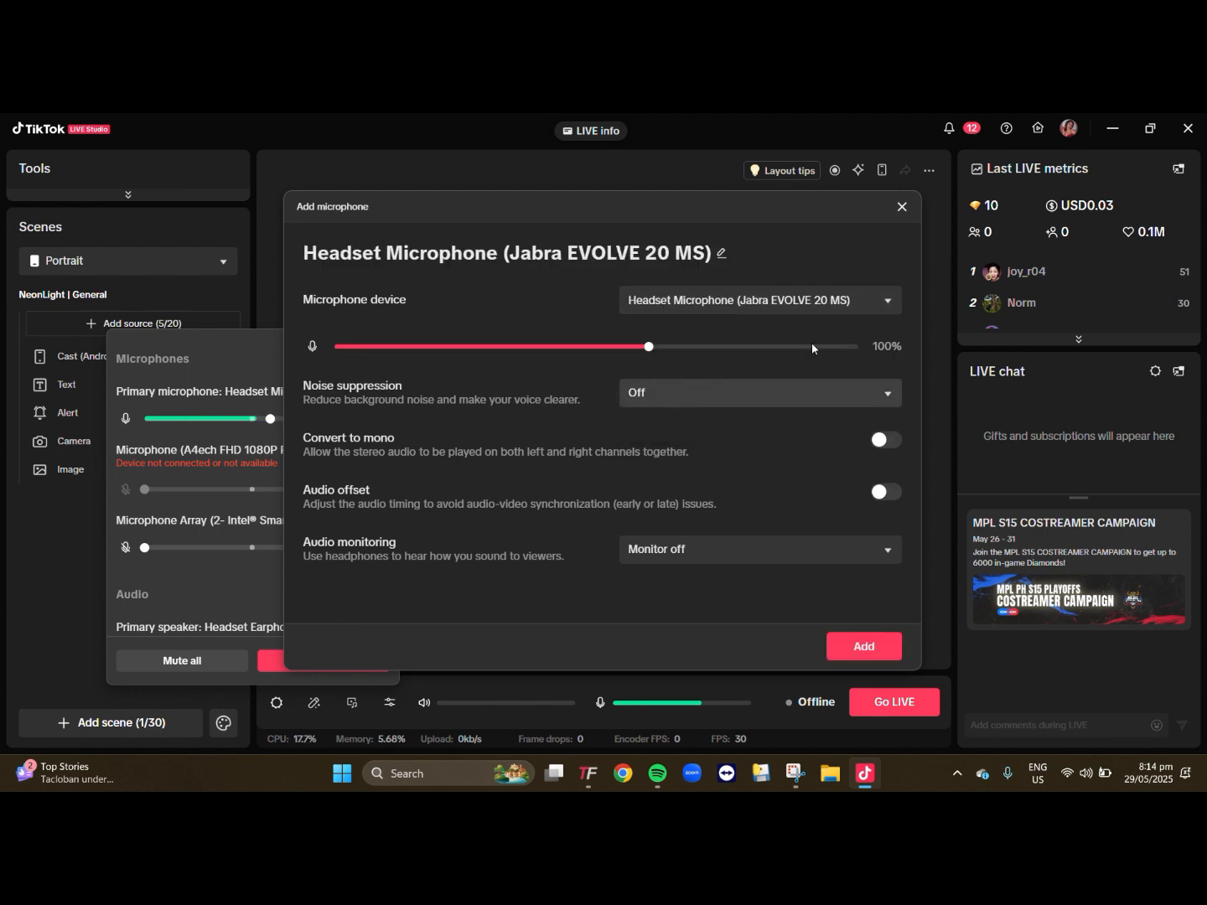
click(871, 655)
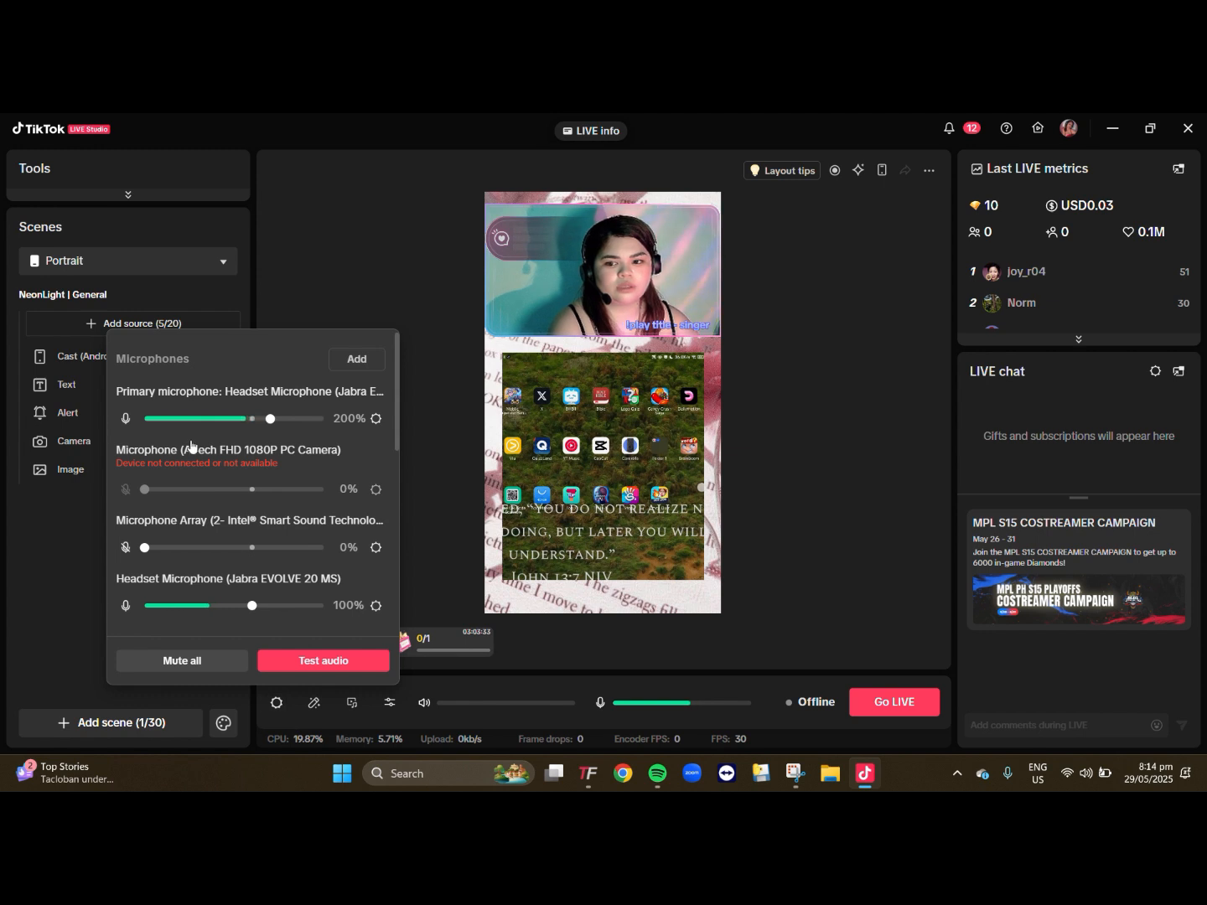
- Delete the additional Headset Microphone (Jabra EVOLVE 20 MS) from the audio mixer through its general settings
click(376, 612)
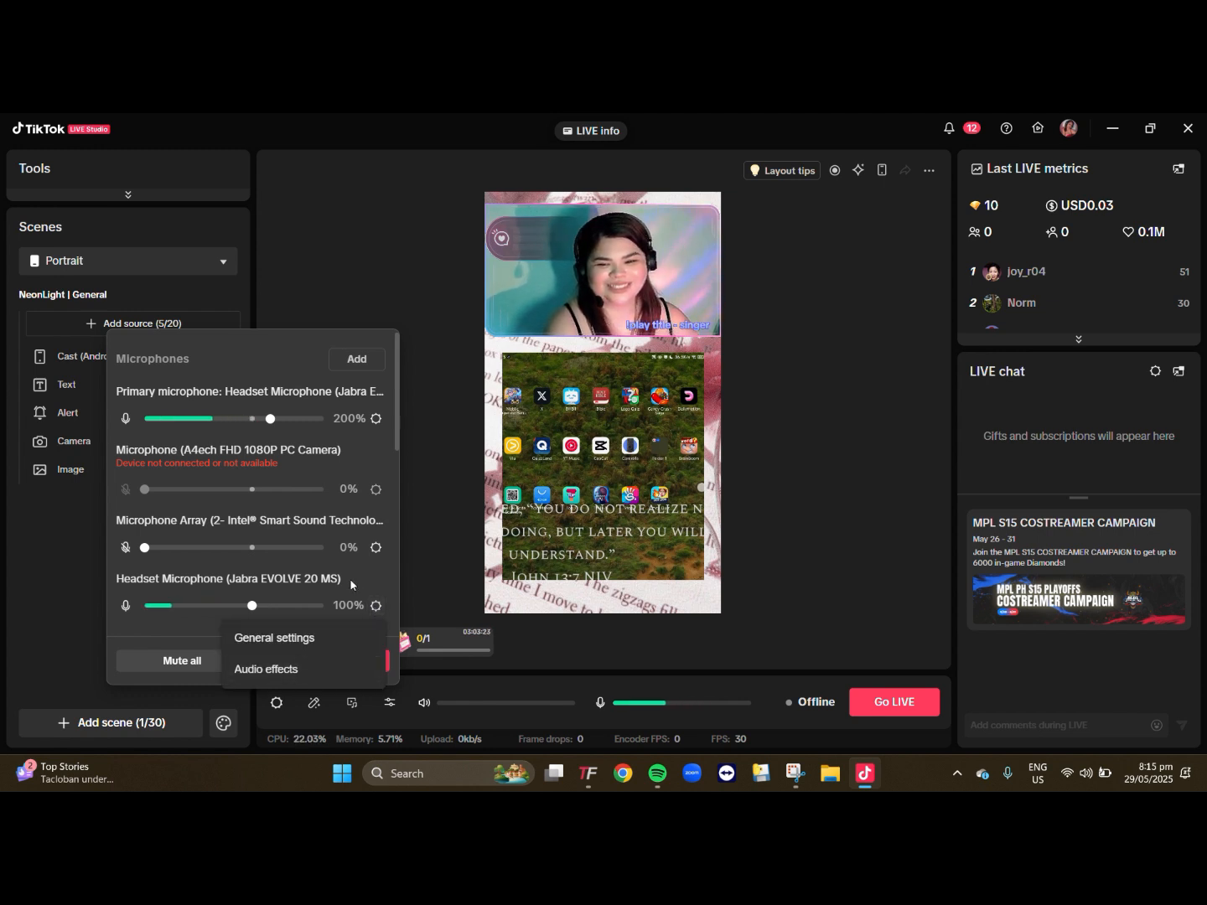
scroll(352, 566, down, 2)
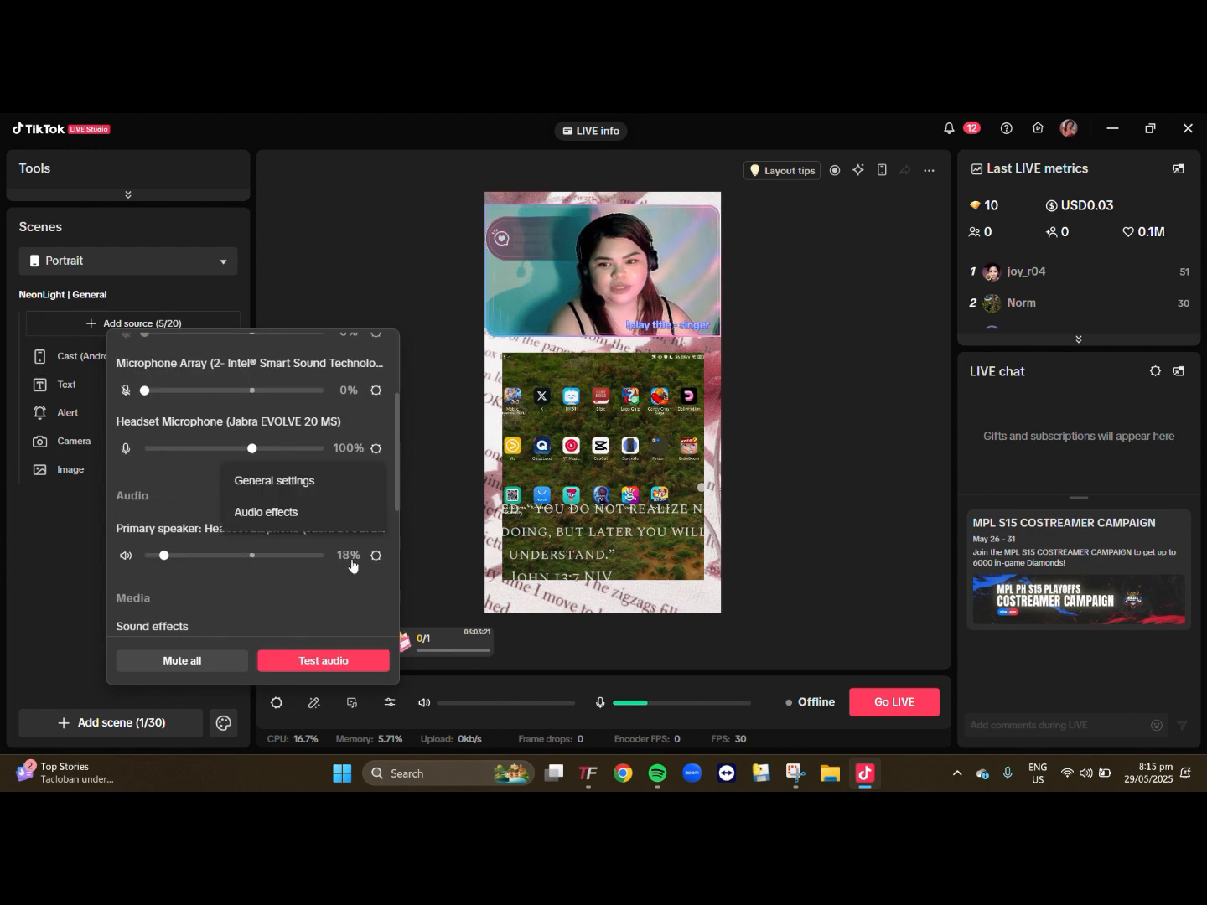
click(325, 480)
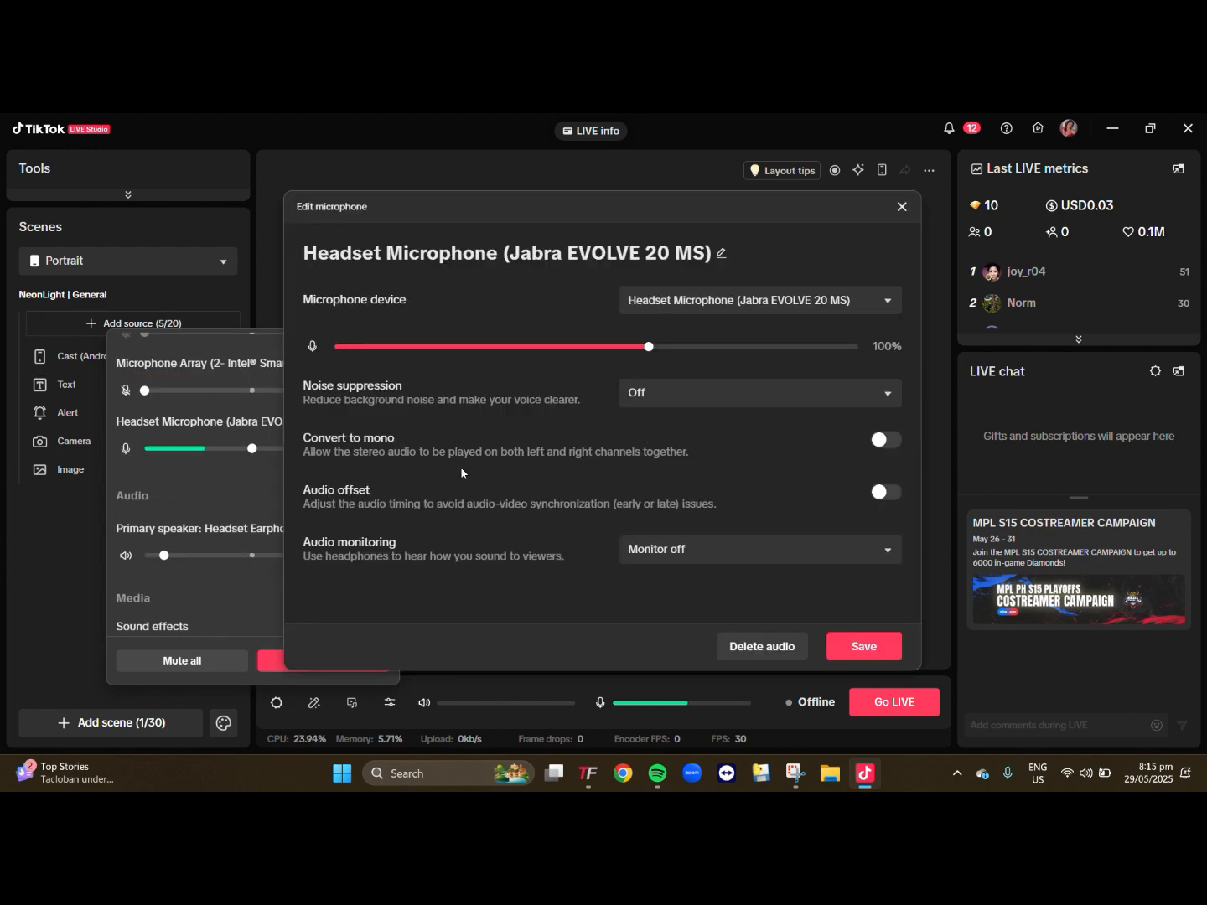
click(737, 643)
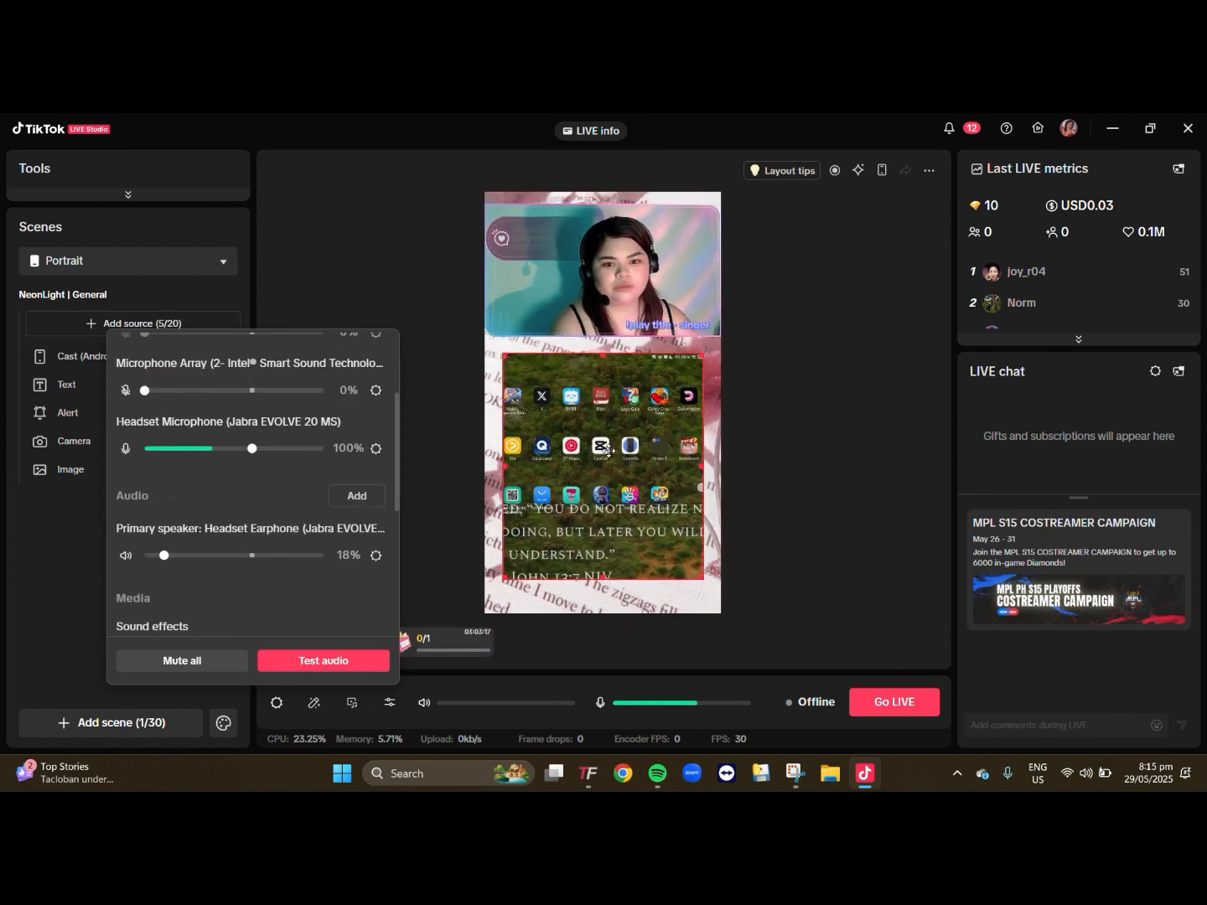
scroll(351, 543, up, 2)
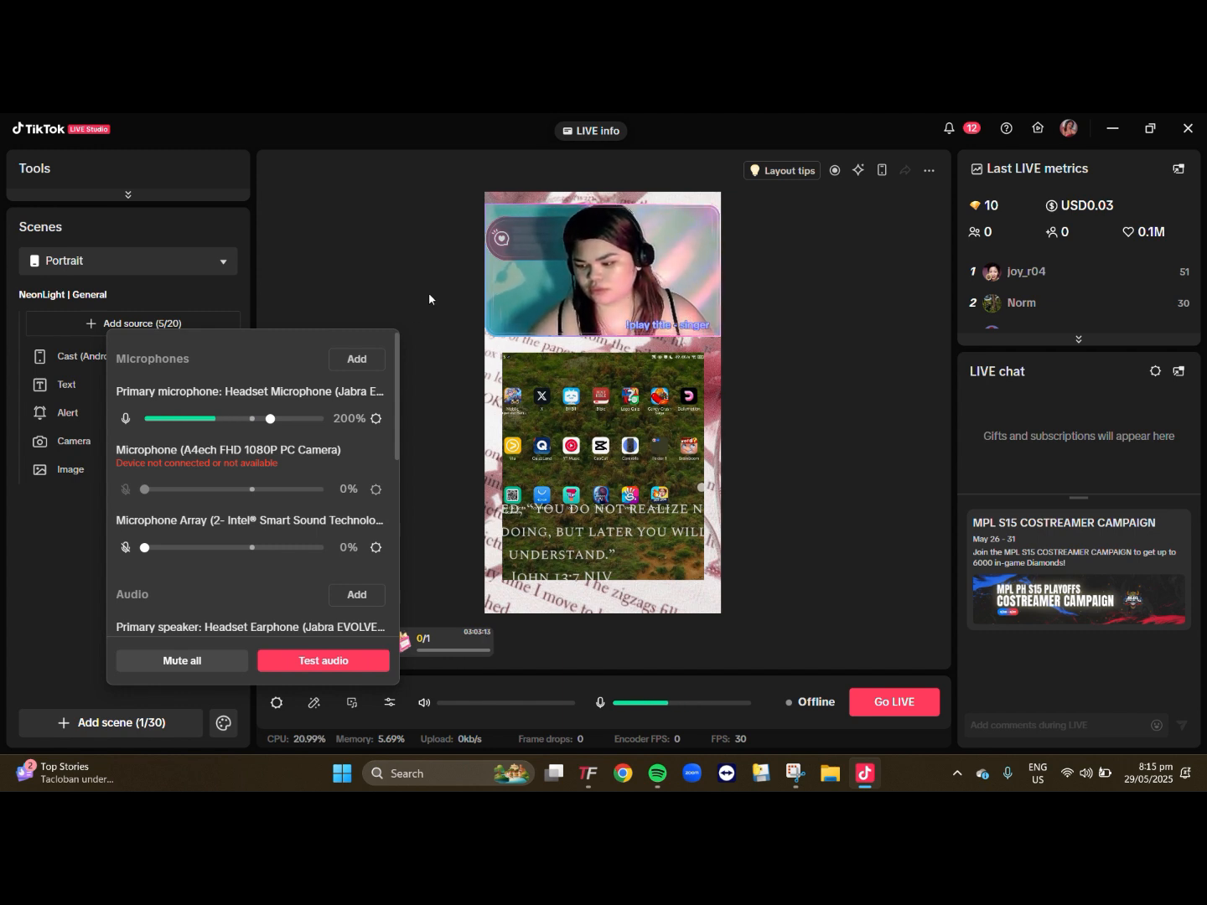
- Set the Cast (Android) source's volume to 8% in the audio mixer
click(596, 399)
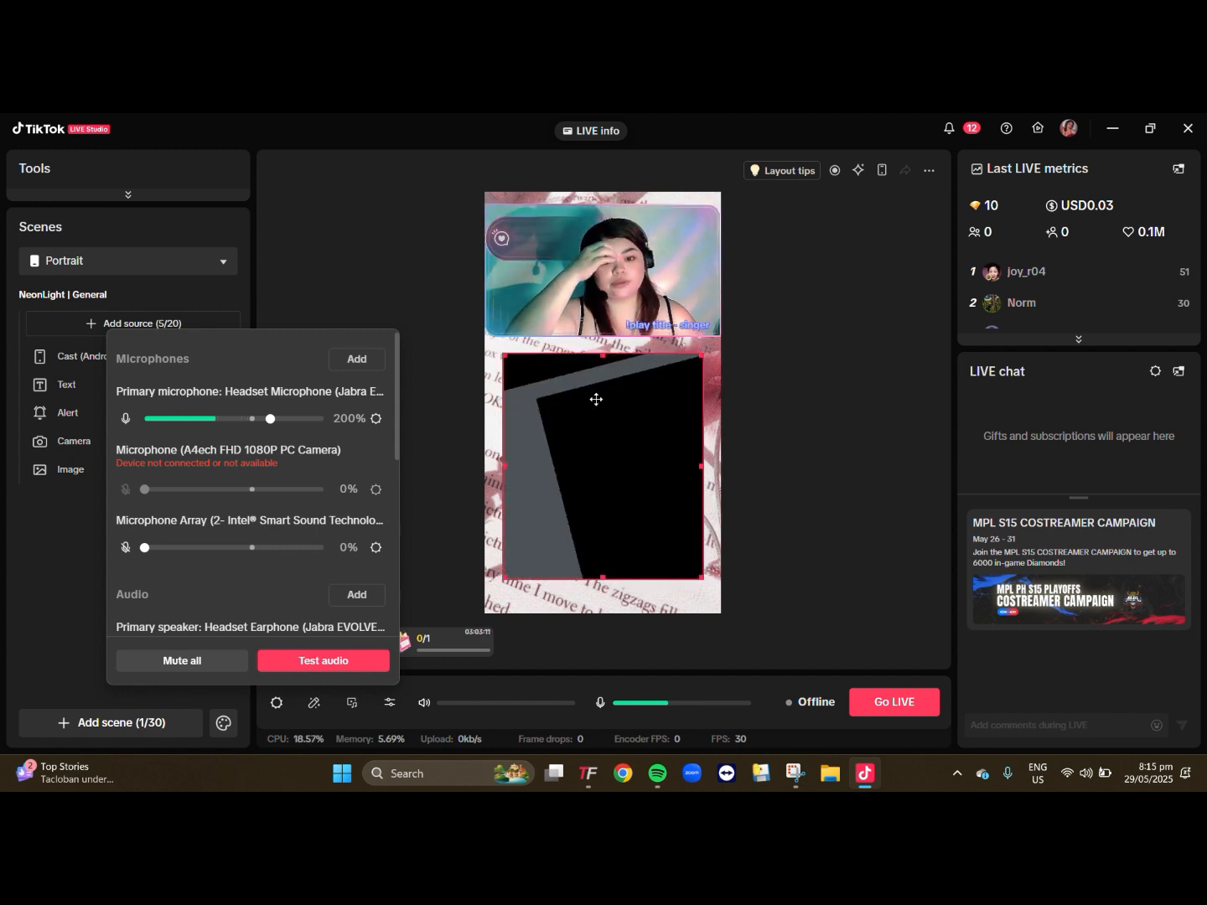
click(594, 403)
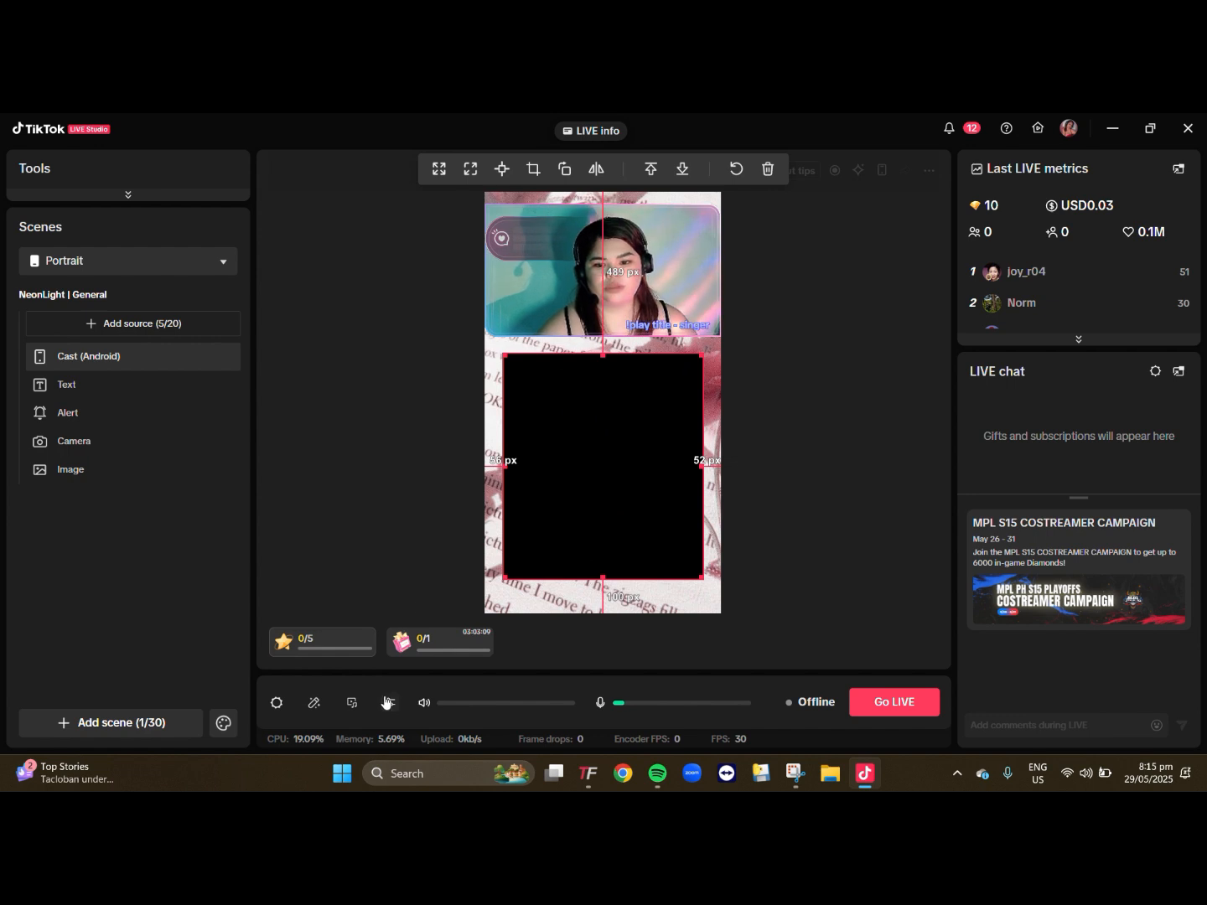
click(389, 702)
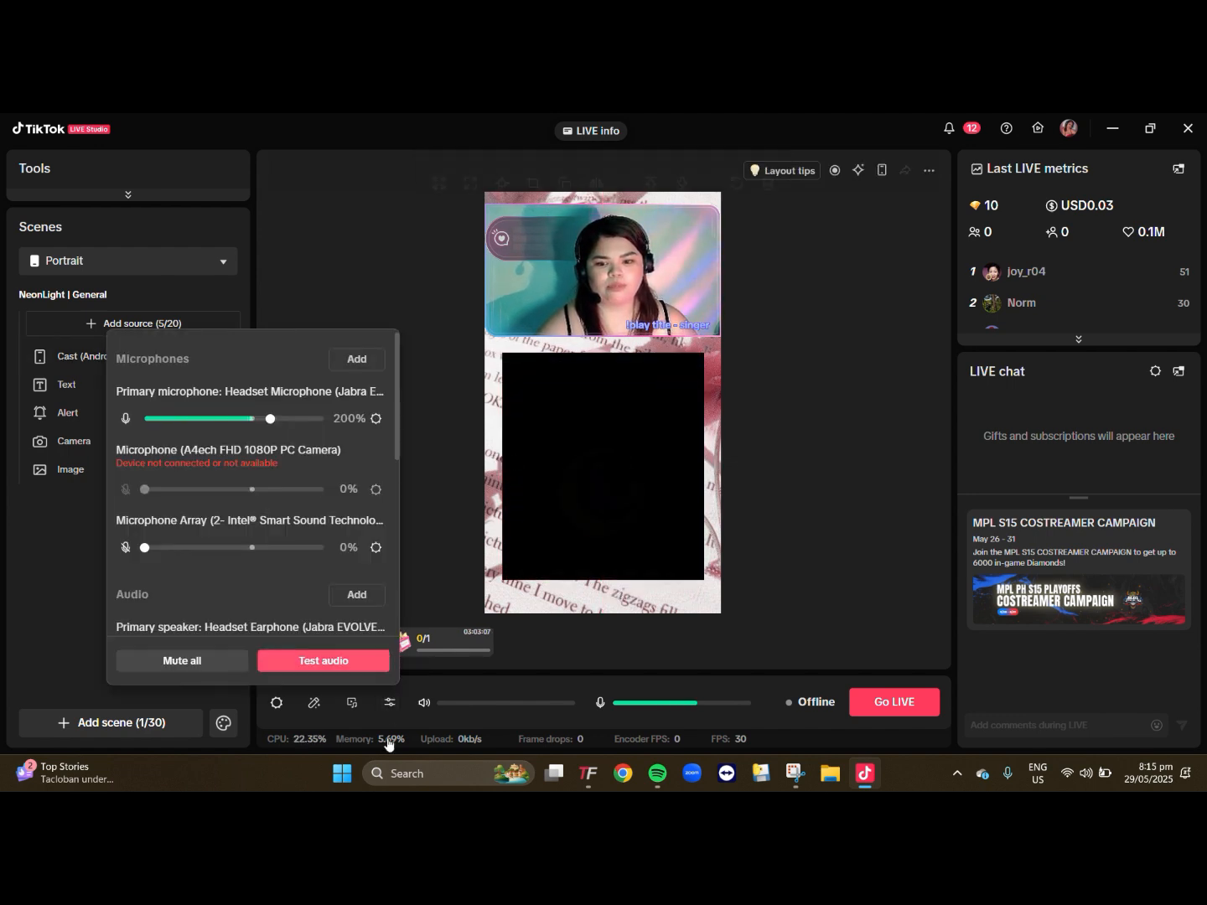
scroll(210, 569, down, 5)
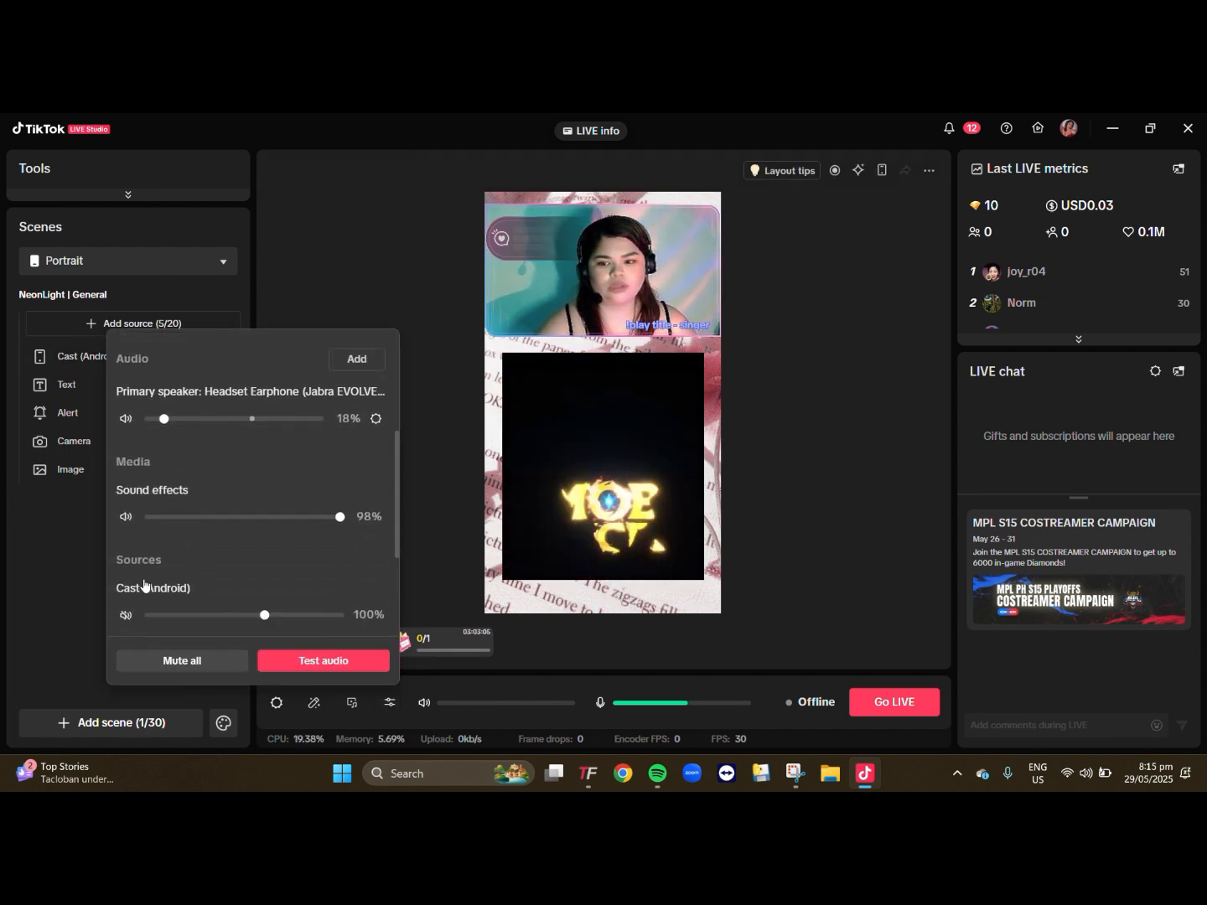
scroll(144, 585, down, 3)
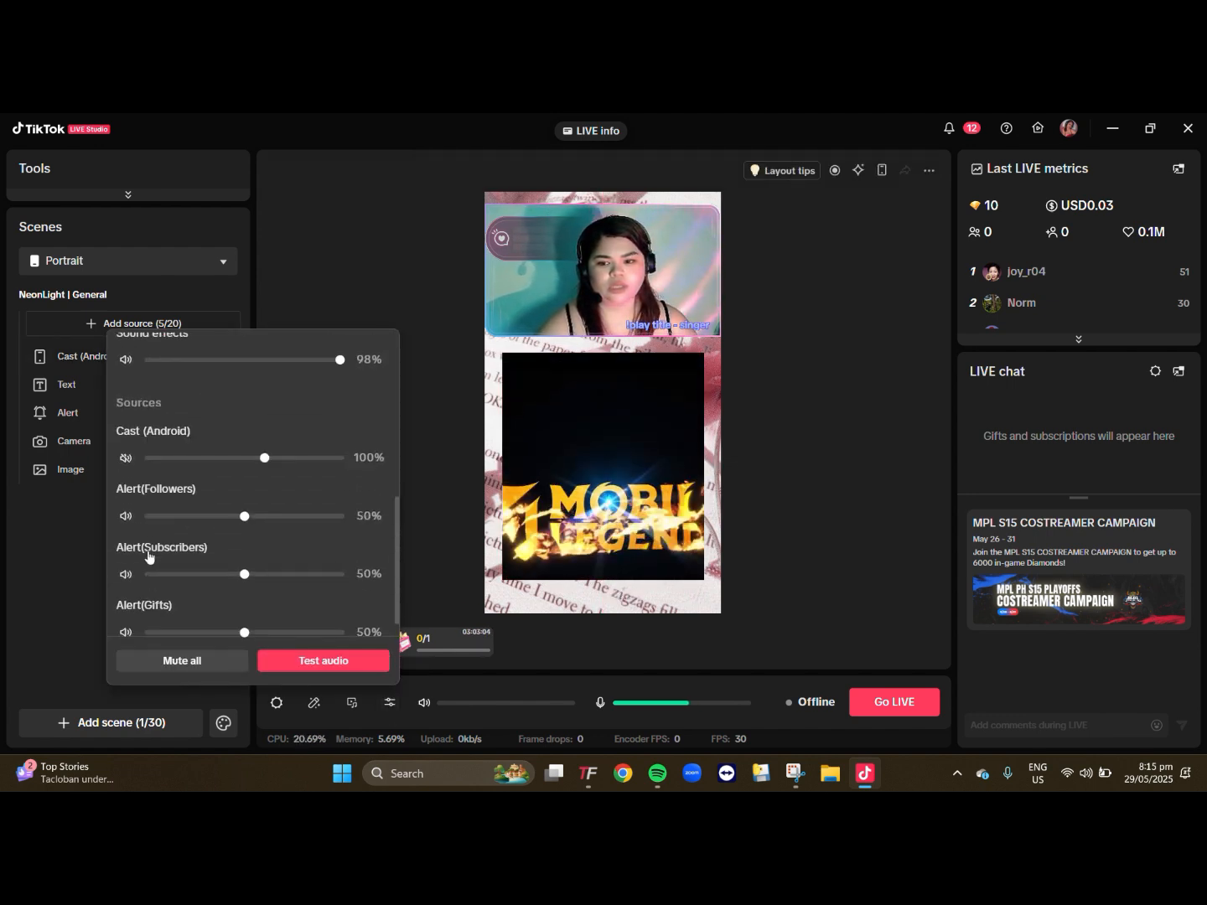
click(153, 460)
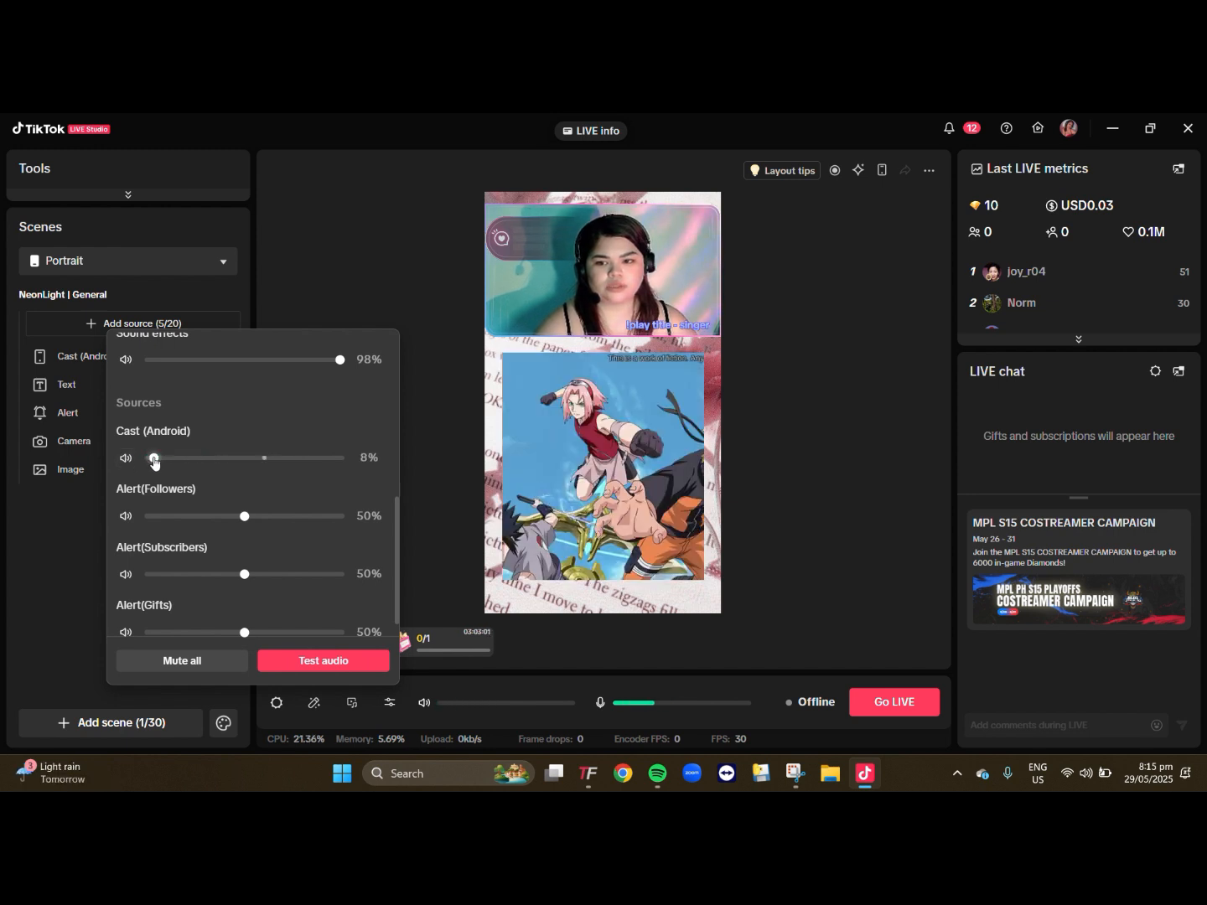
click(798, 472)
- Extend the Android cast's crop to the full landscape game view and fit it to about the canvas width below the camera
click(673, 436)
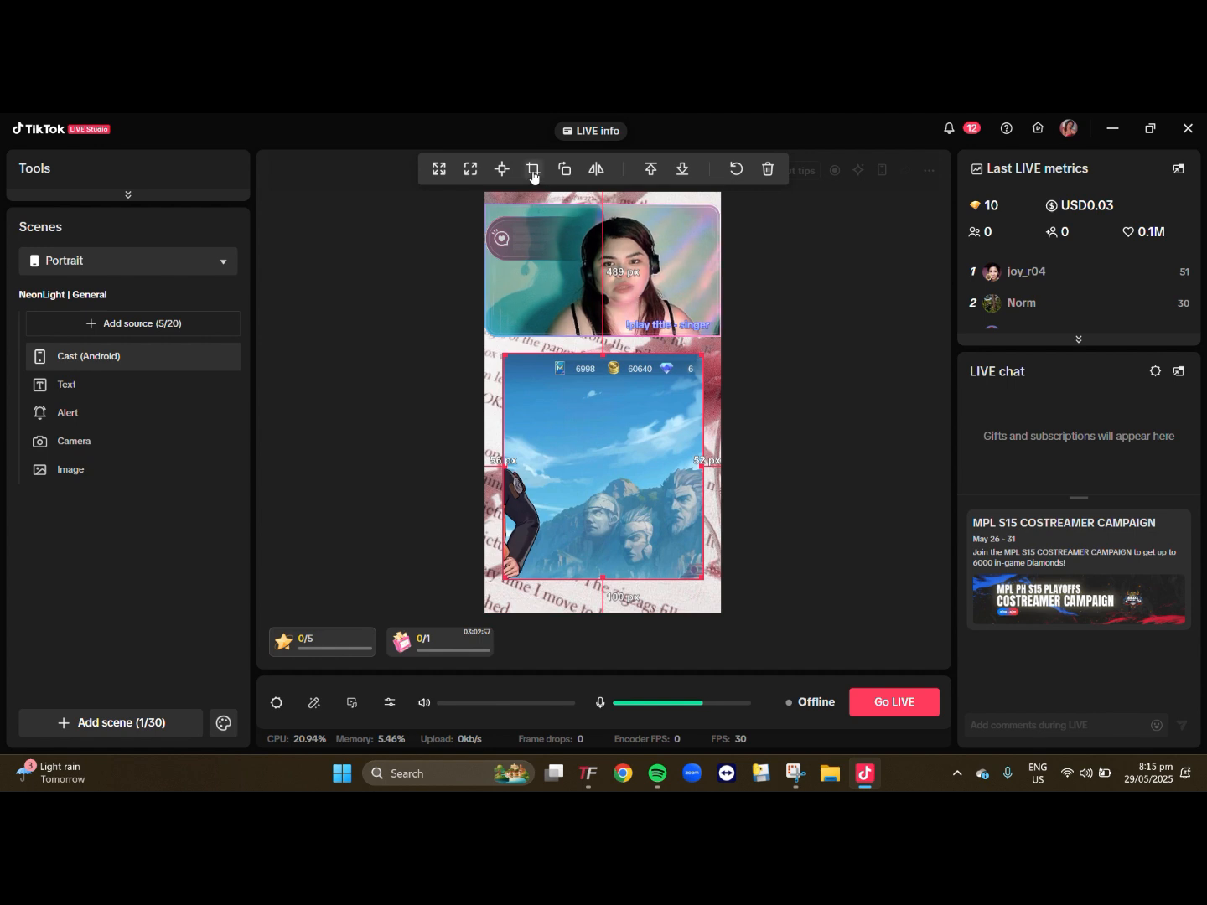
click(532, 171)
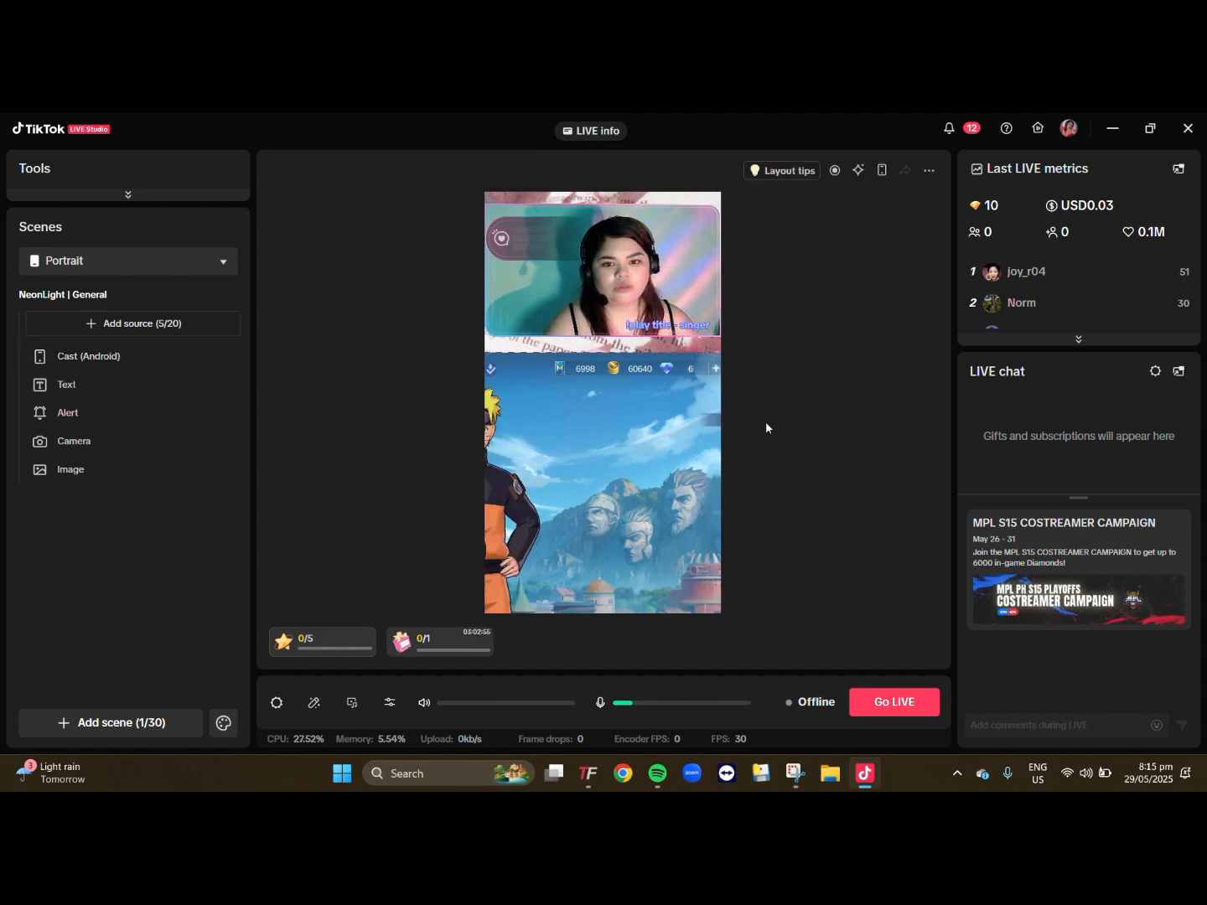
drag(540, 420, 761, 452)
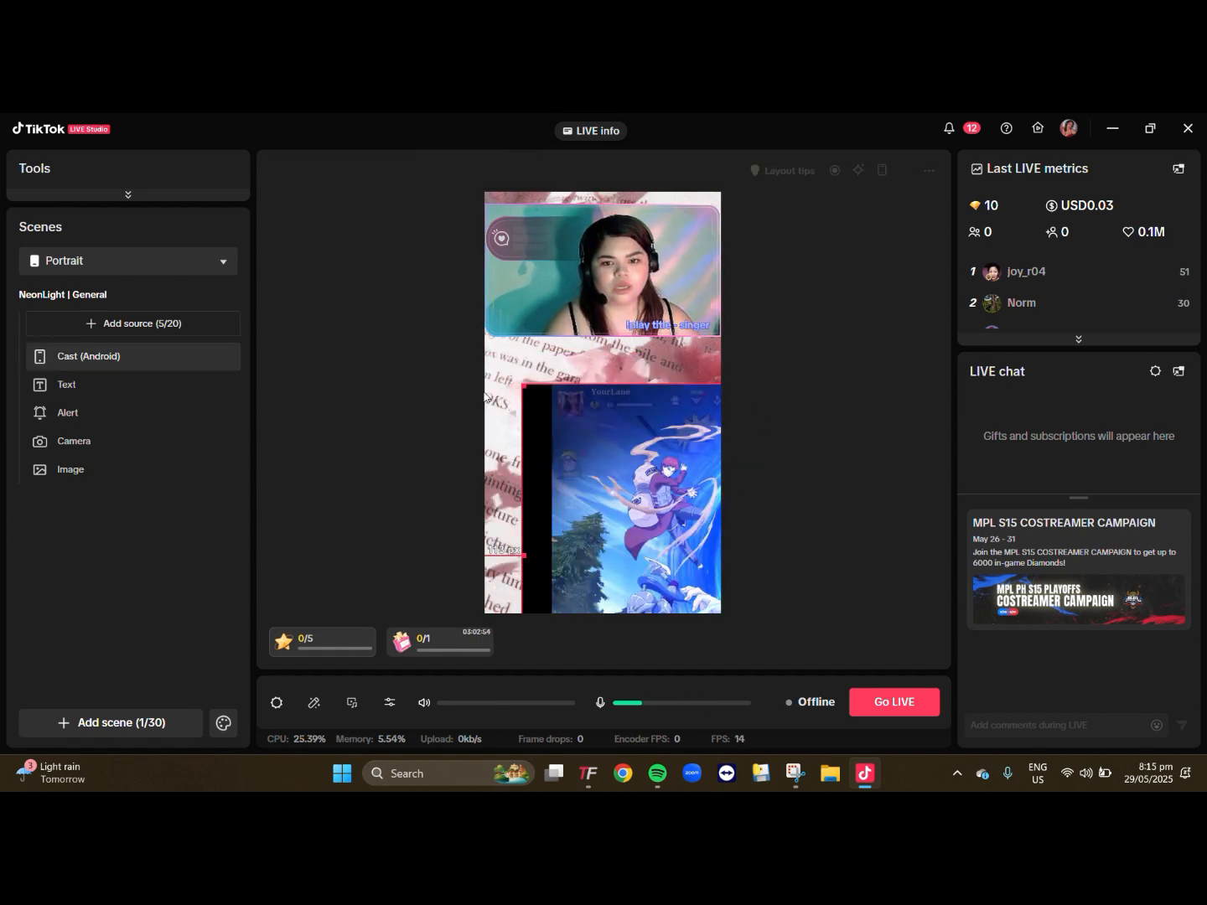
mouse_move(524, 386)
mouse_down()
mouse_move(621, 480)
mouse_move(694, 526)
mouse_move(465, 445)
mouse_move(538, 416)
mouse_move(662, 499)
mouse_move(488, 359)
mouse_move(539, 409)
mouse_up()
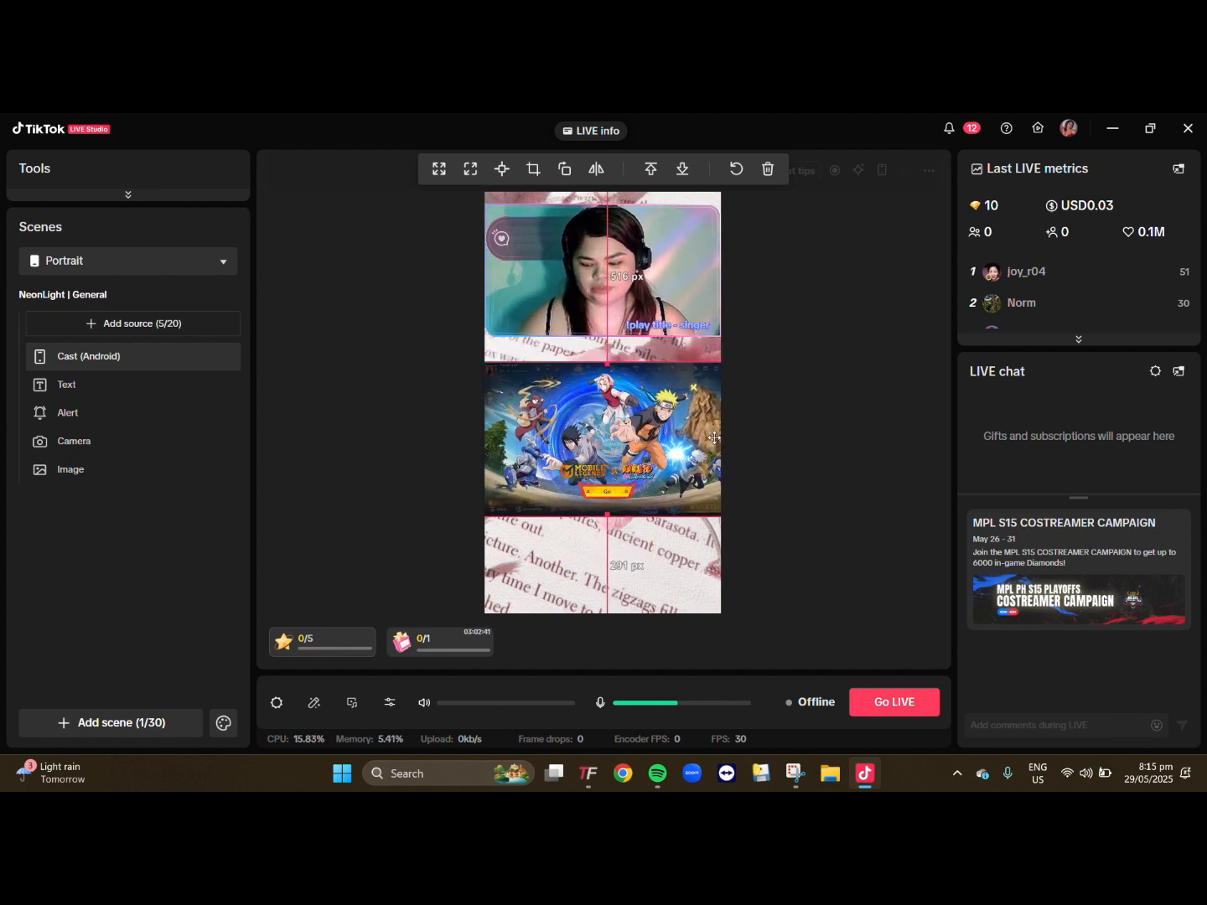
click(771, 401)
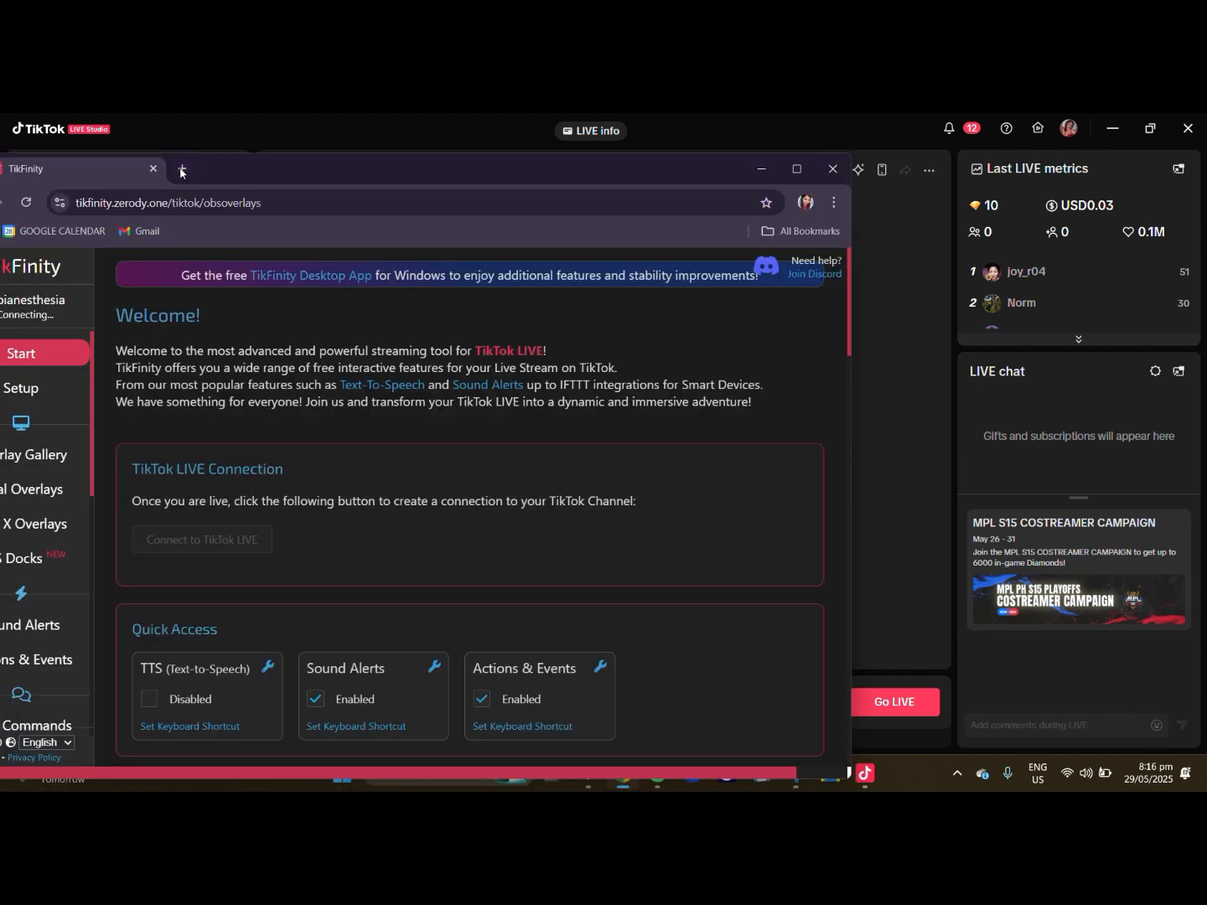
- Search the web for "tikfinity download" in Chrome, view the TikFinity Desktop App page, and close the browser
click(181, 169)
text(tikfin)
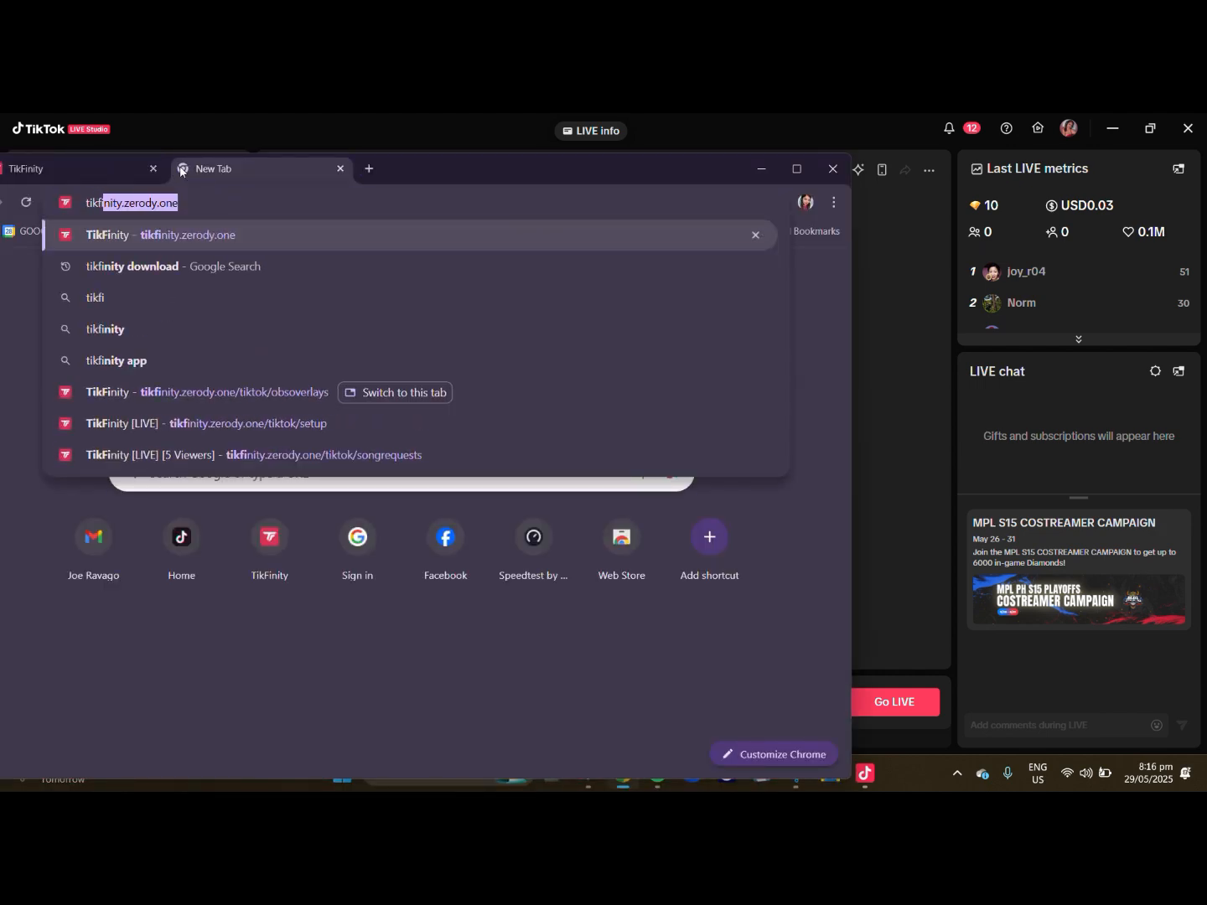
click(175, 274)
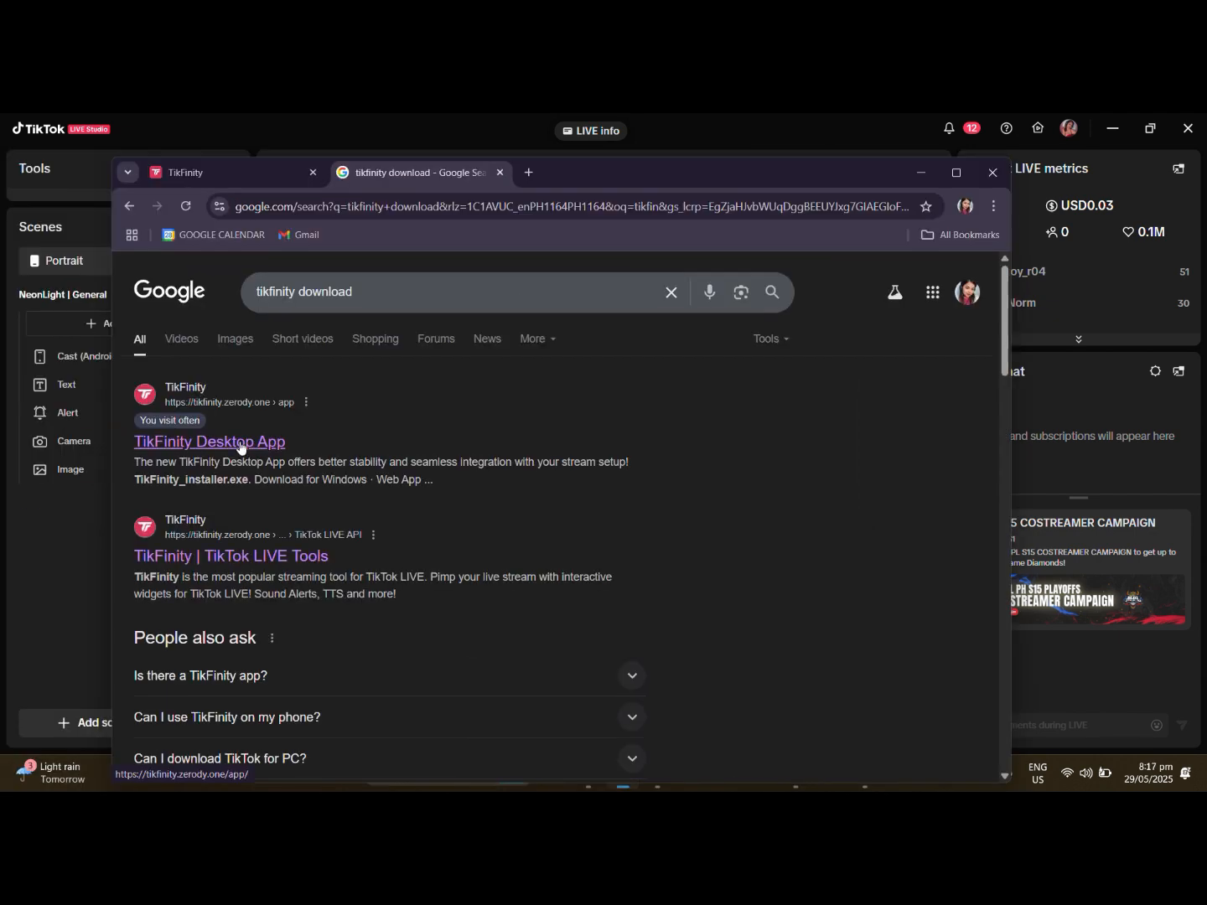
click(241, 442)
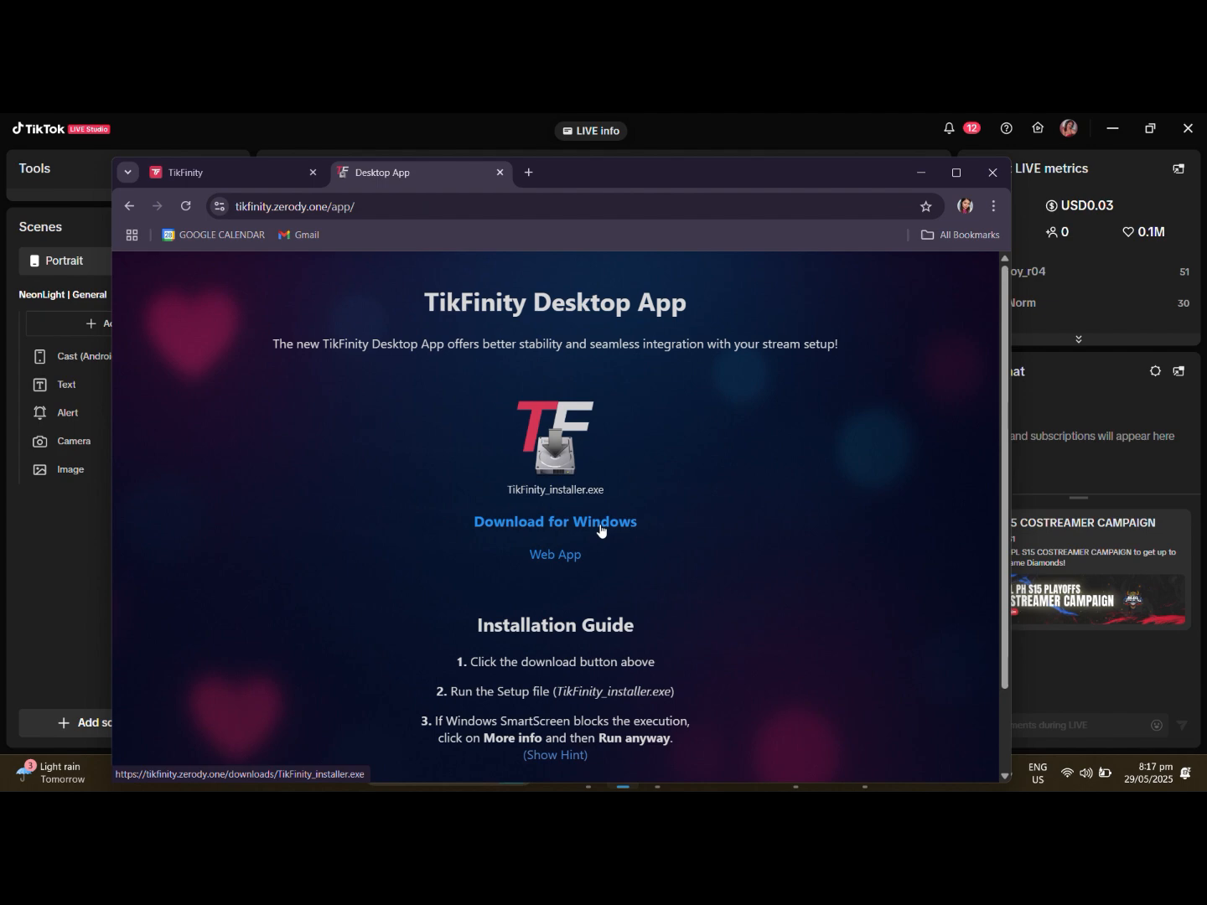
click(993, 174)
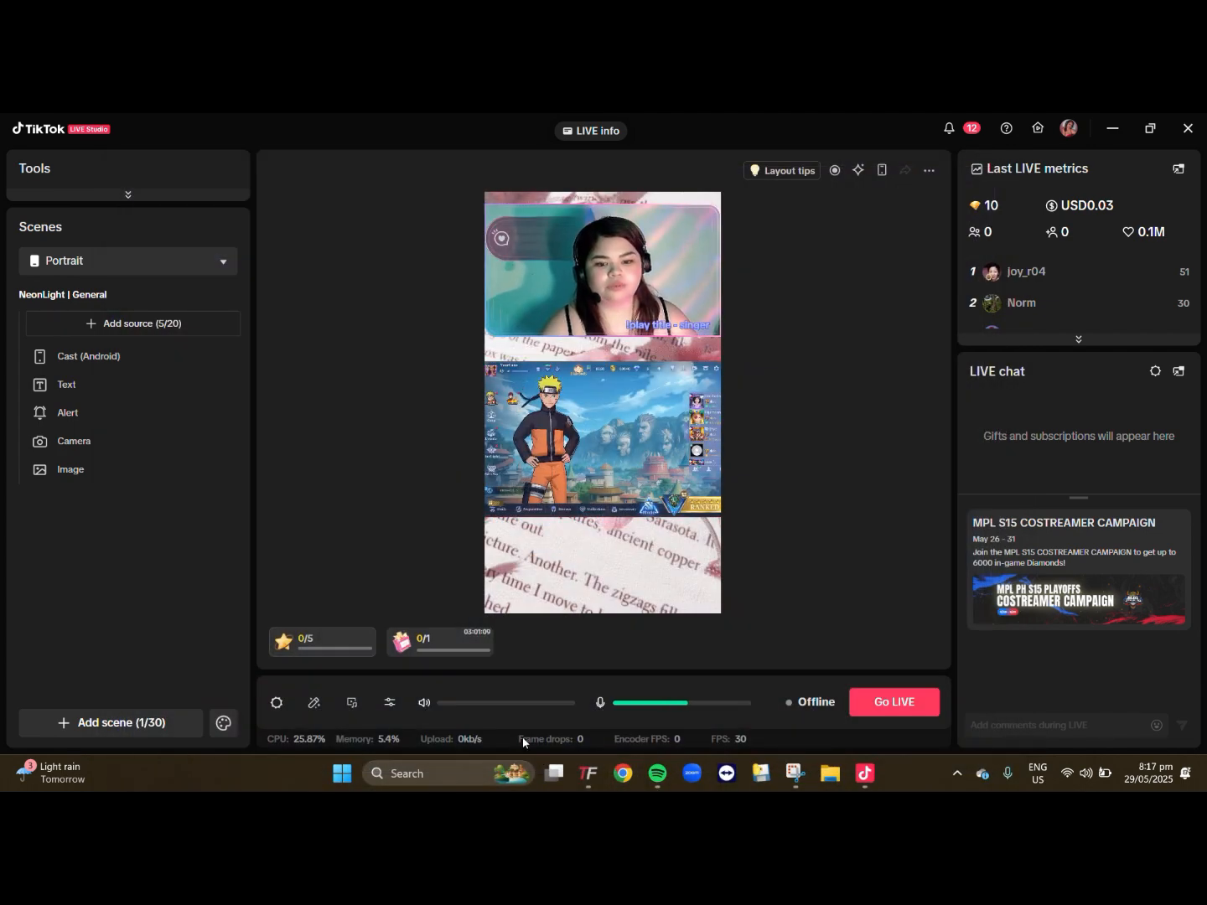
- Switch to the TikFinity desktop app, try to connect to TikTok LIVE, and open the TikTok name field in Setup
click(589, 787)
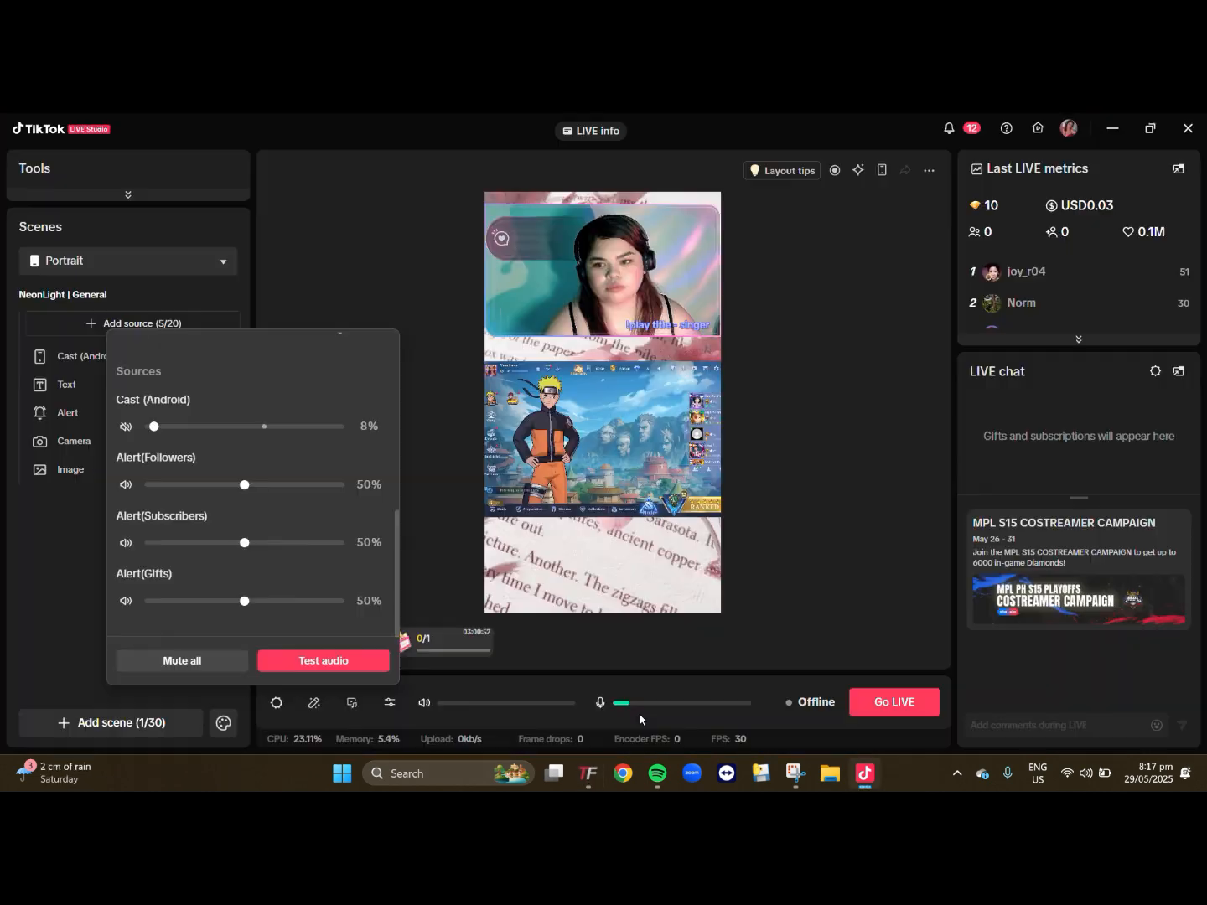
click(593, 781)
click(238, 384)
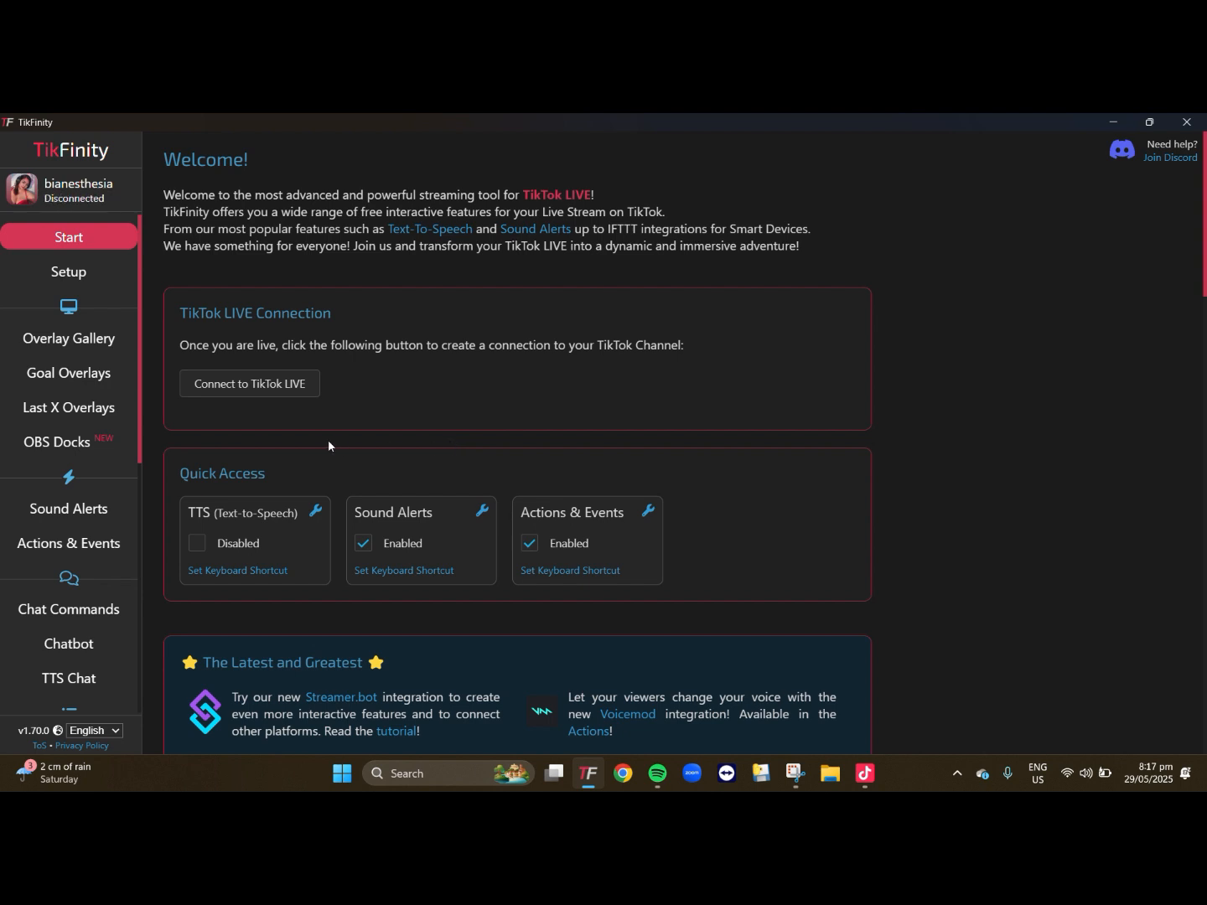
click(75, 274)
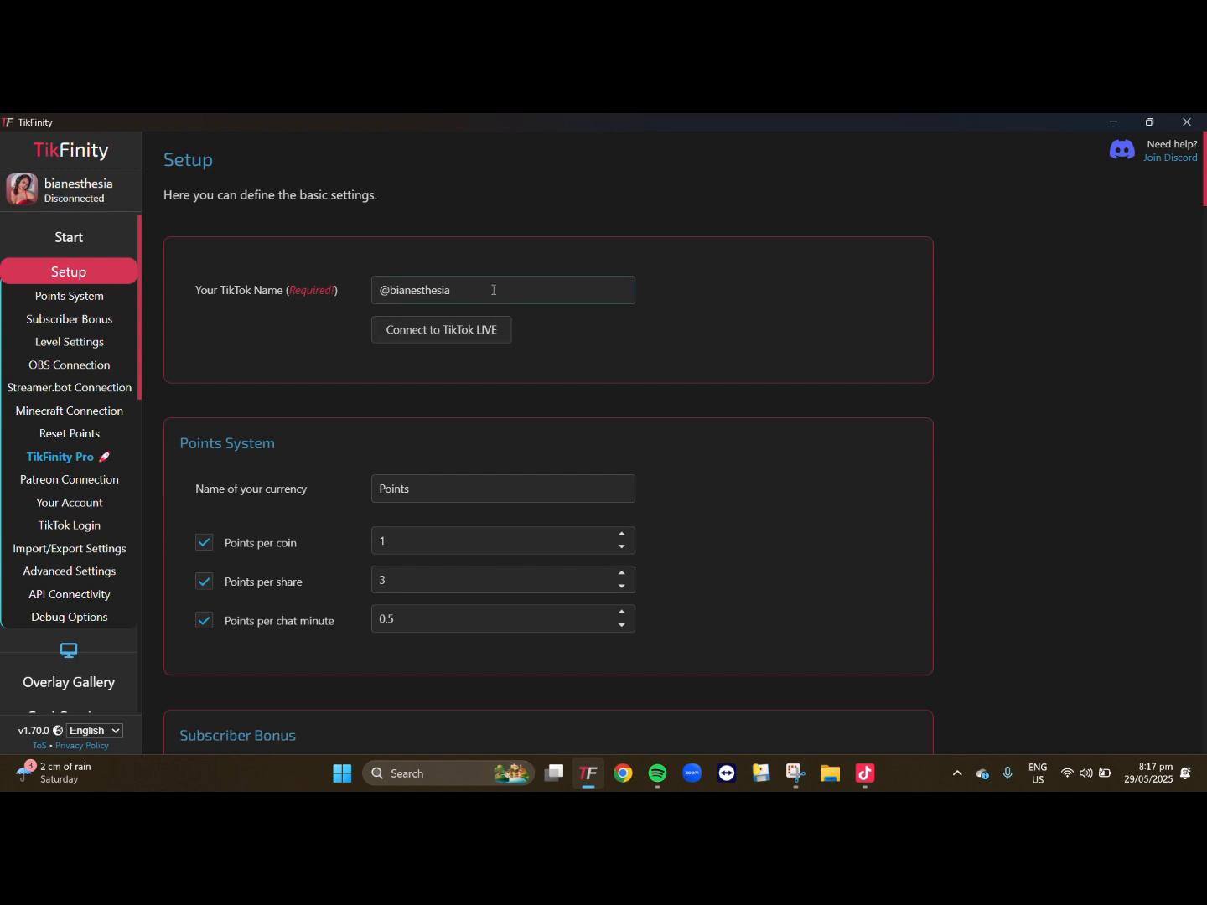
click(494, 291)
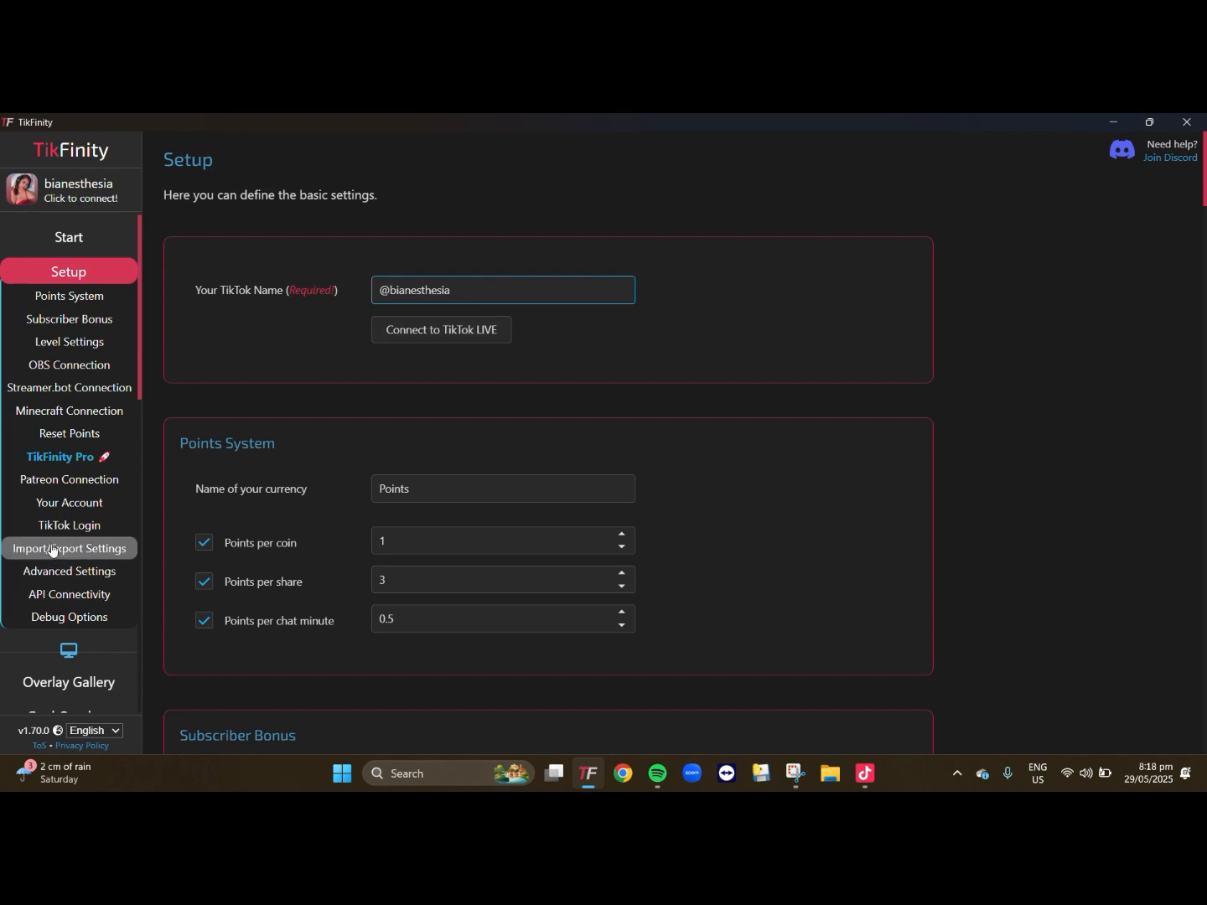
- Find the Top Liker overlay in the Overlay Gallery and open its customization settings
scroll(33, 546, down, 3)
click(90, 447)
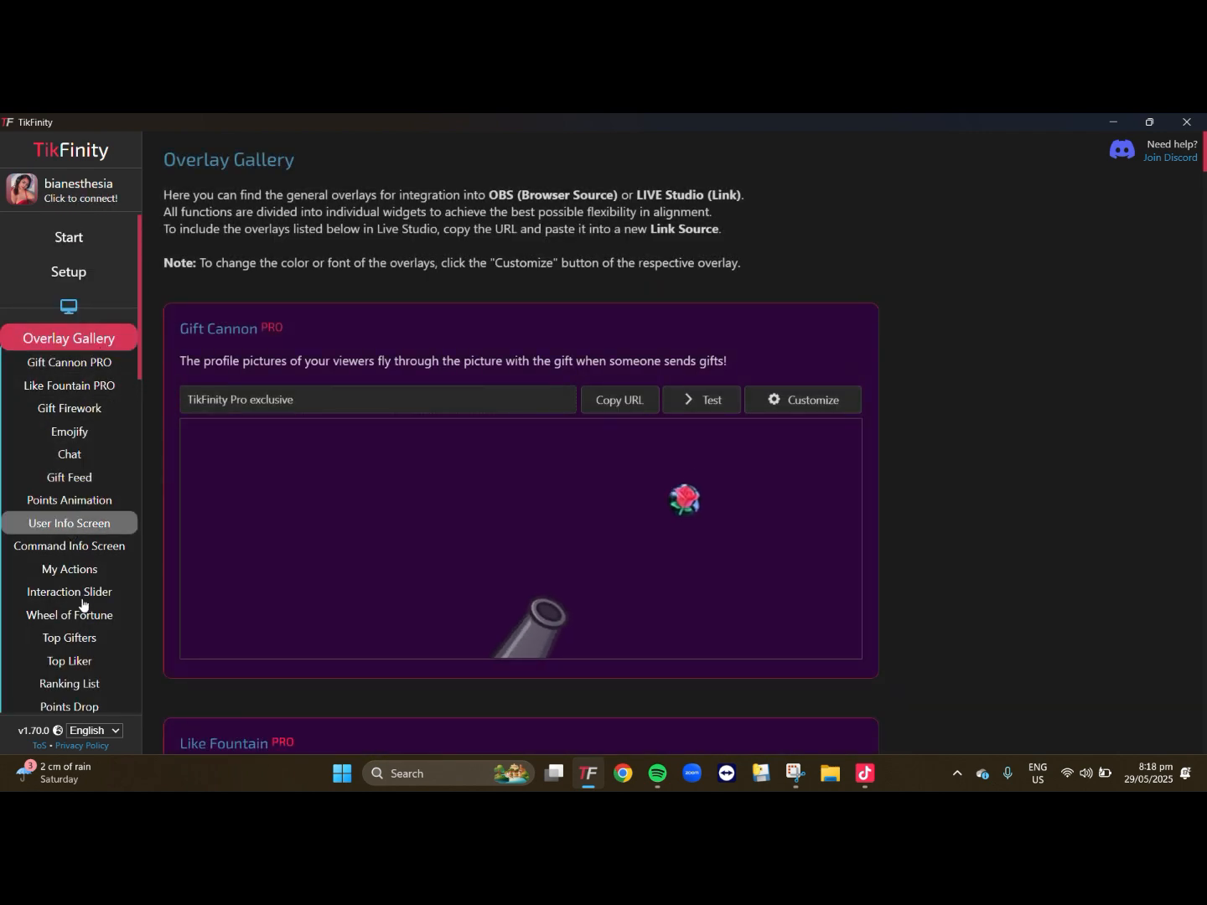
scroll(80, 629, down, 1)
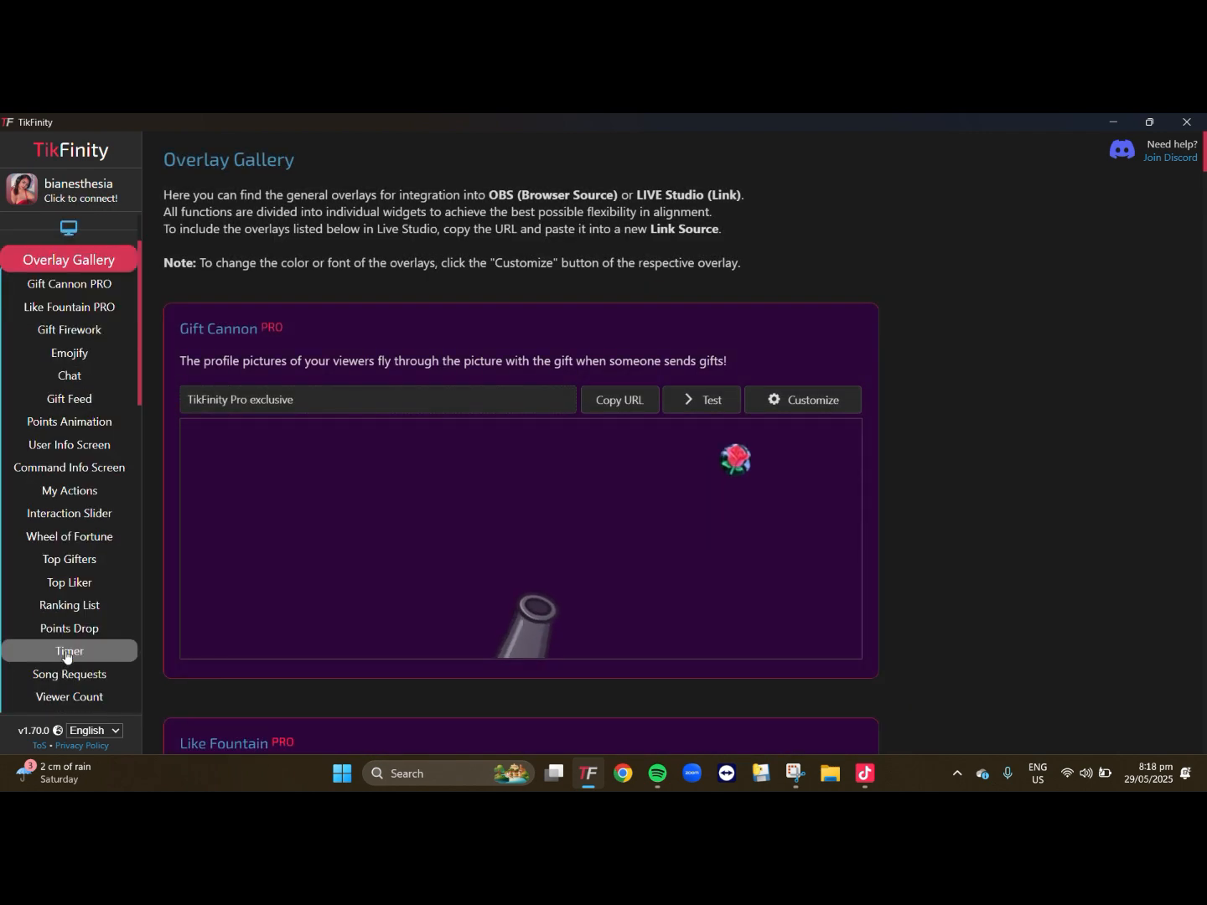
click(74, 583)
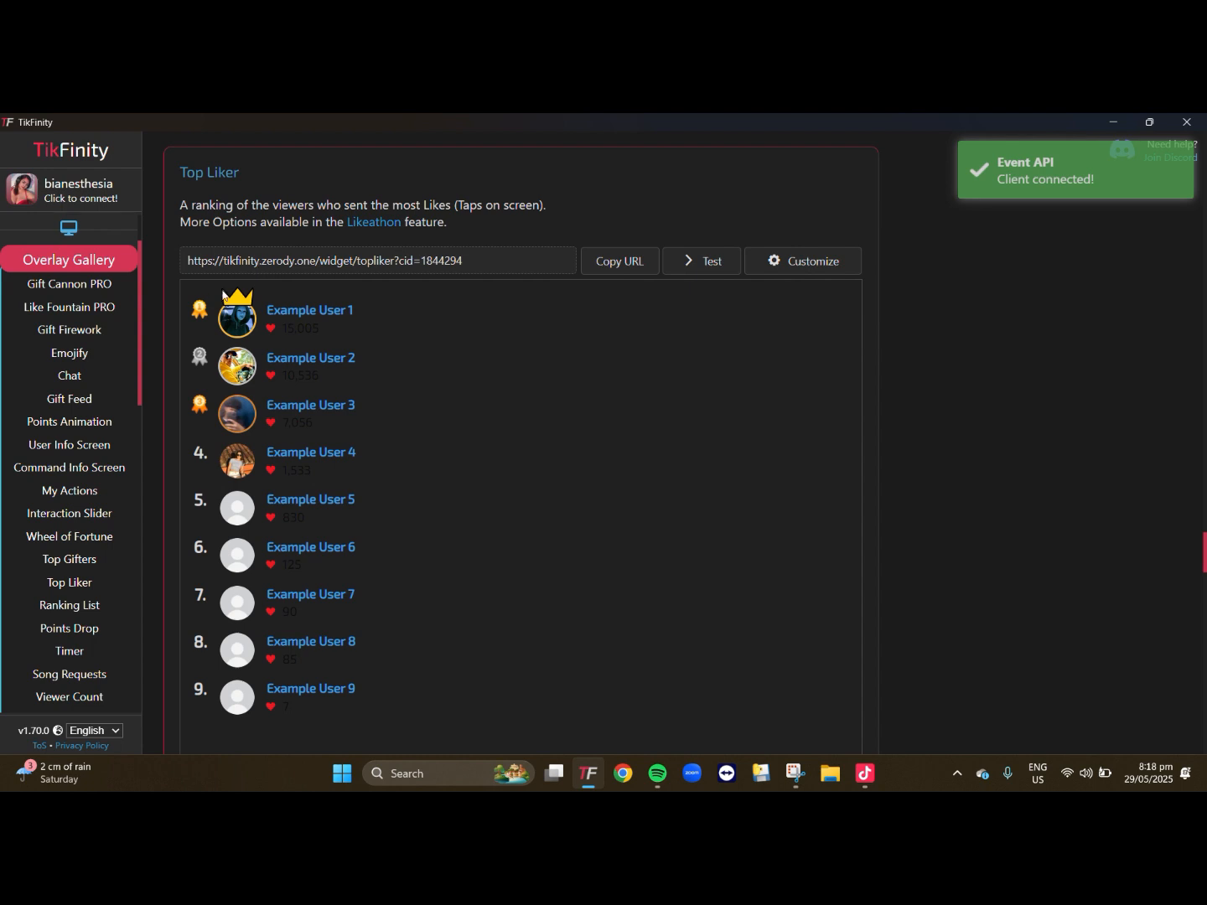
click(811, 269)
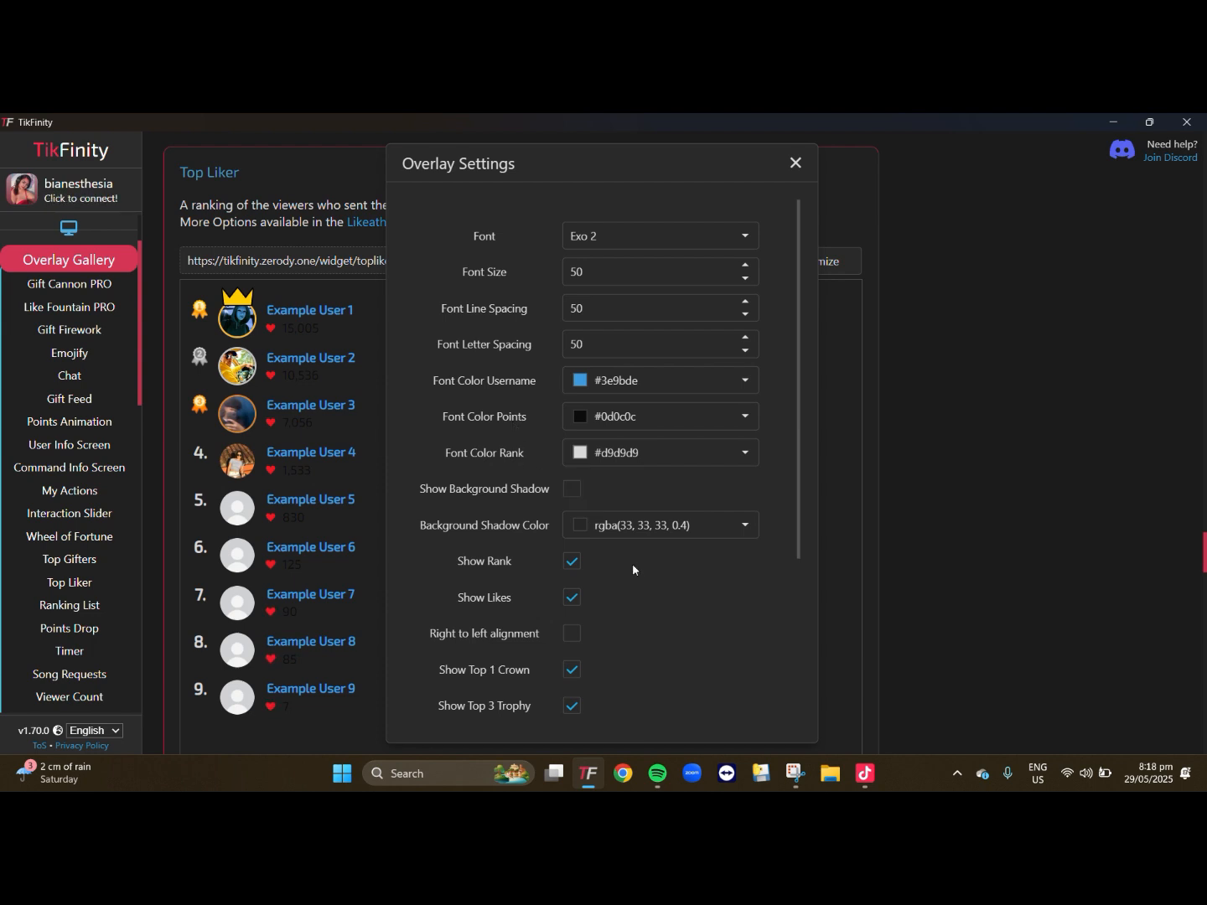
- Turn the Top Liker overlay's crown, trophy and heart symbol options off and back on, and test the overlay
scroll(556, 610, down, 2)
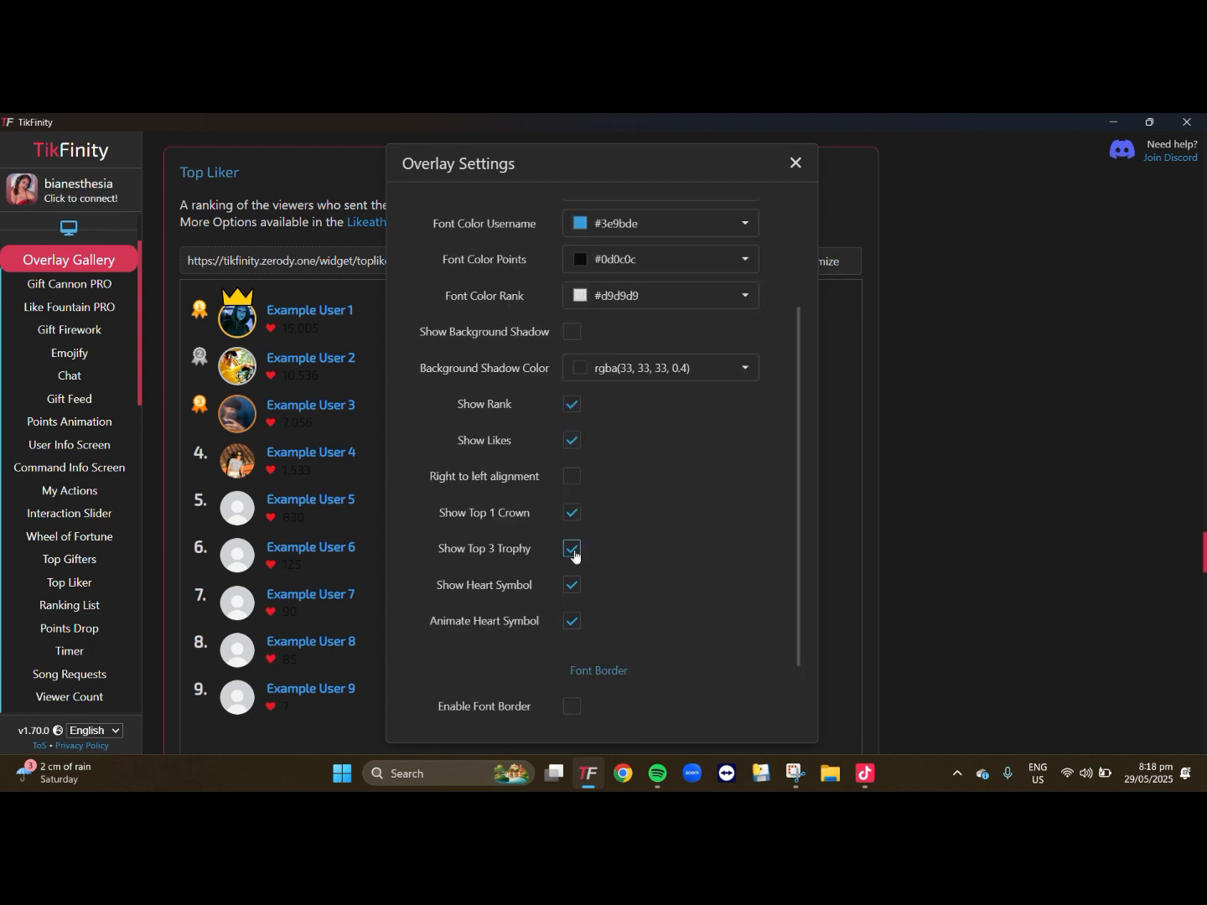
click(571, 519)
click(569, 585)
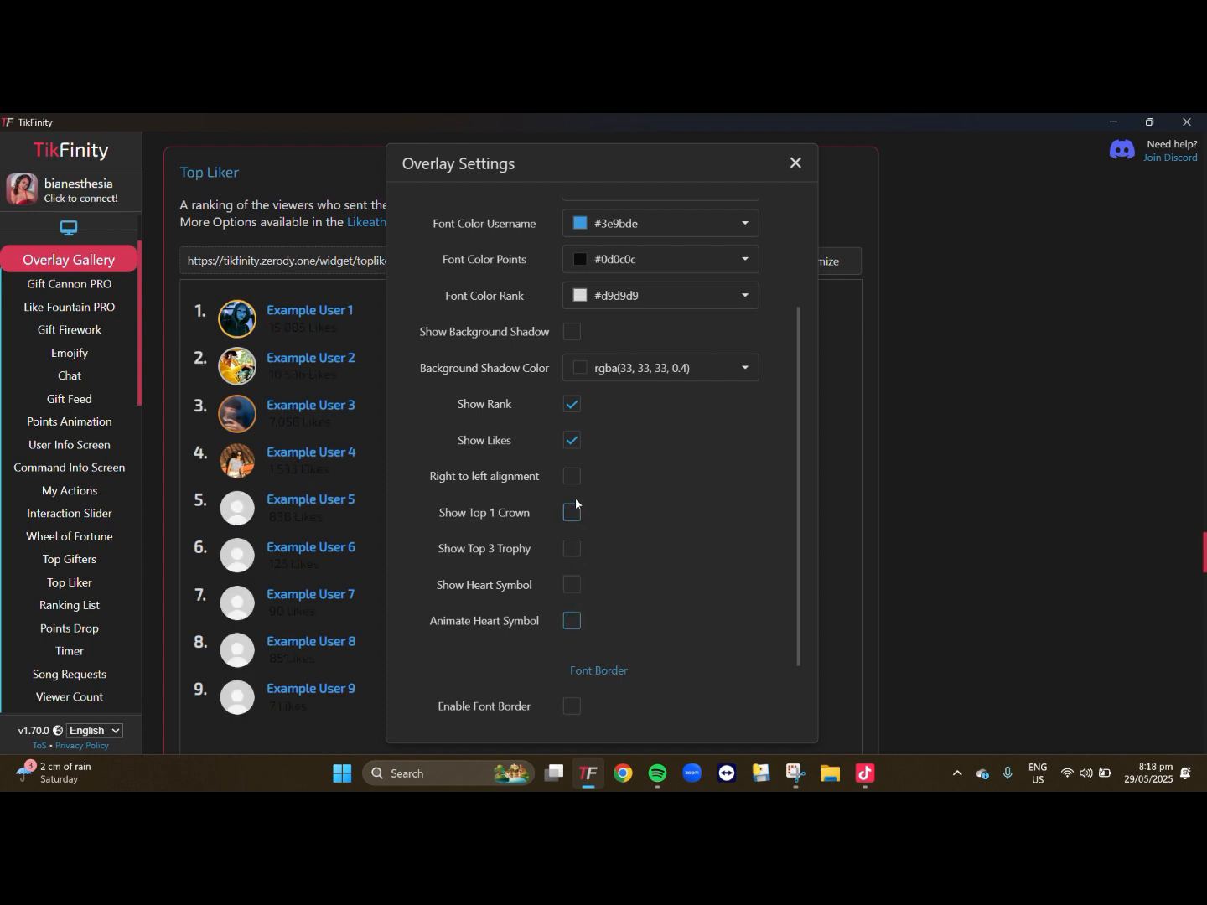
click(573, 550)
click(570, 585)
click(569, 618)
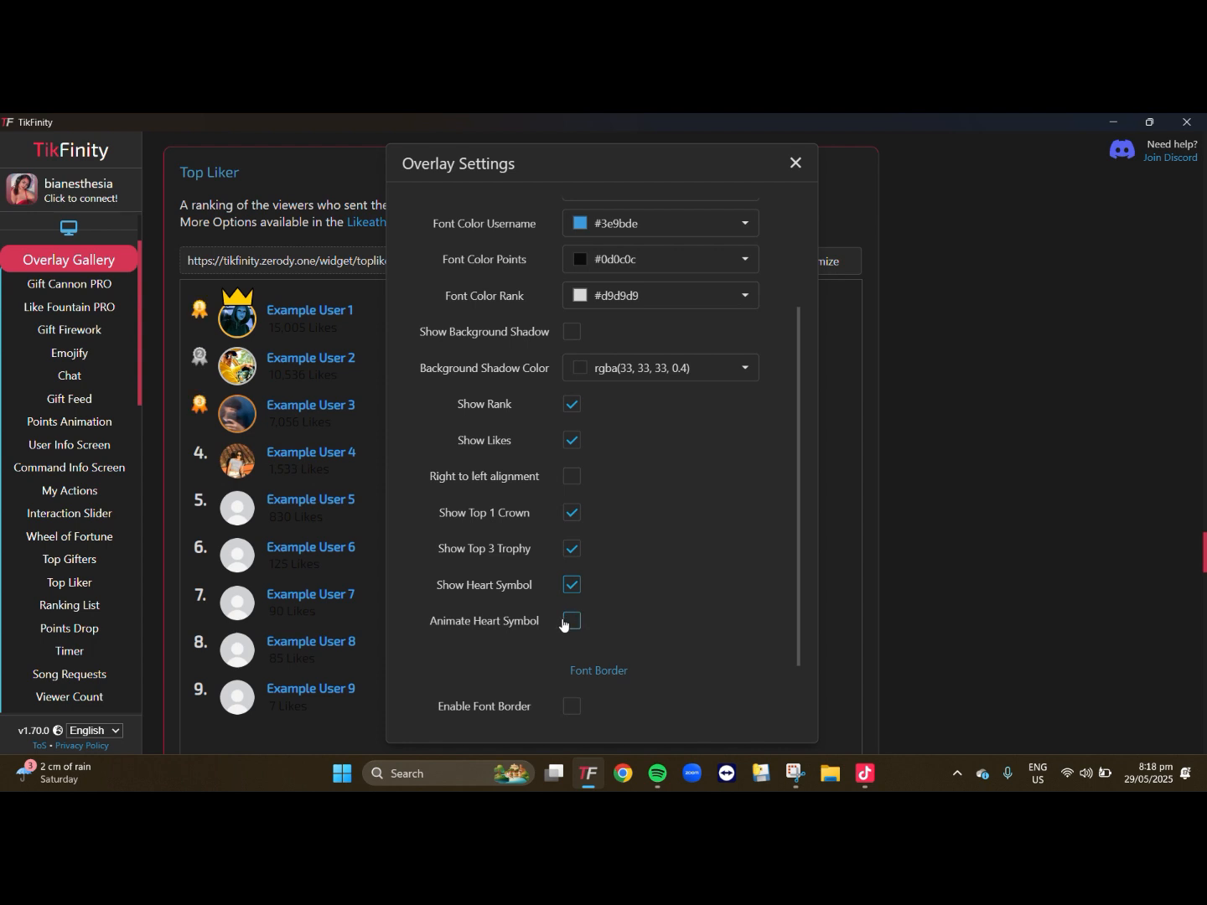
scroll(662, 519, down, 2)
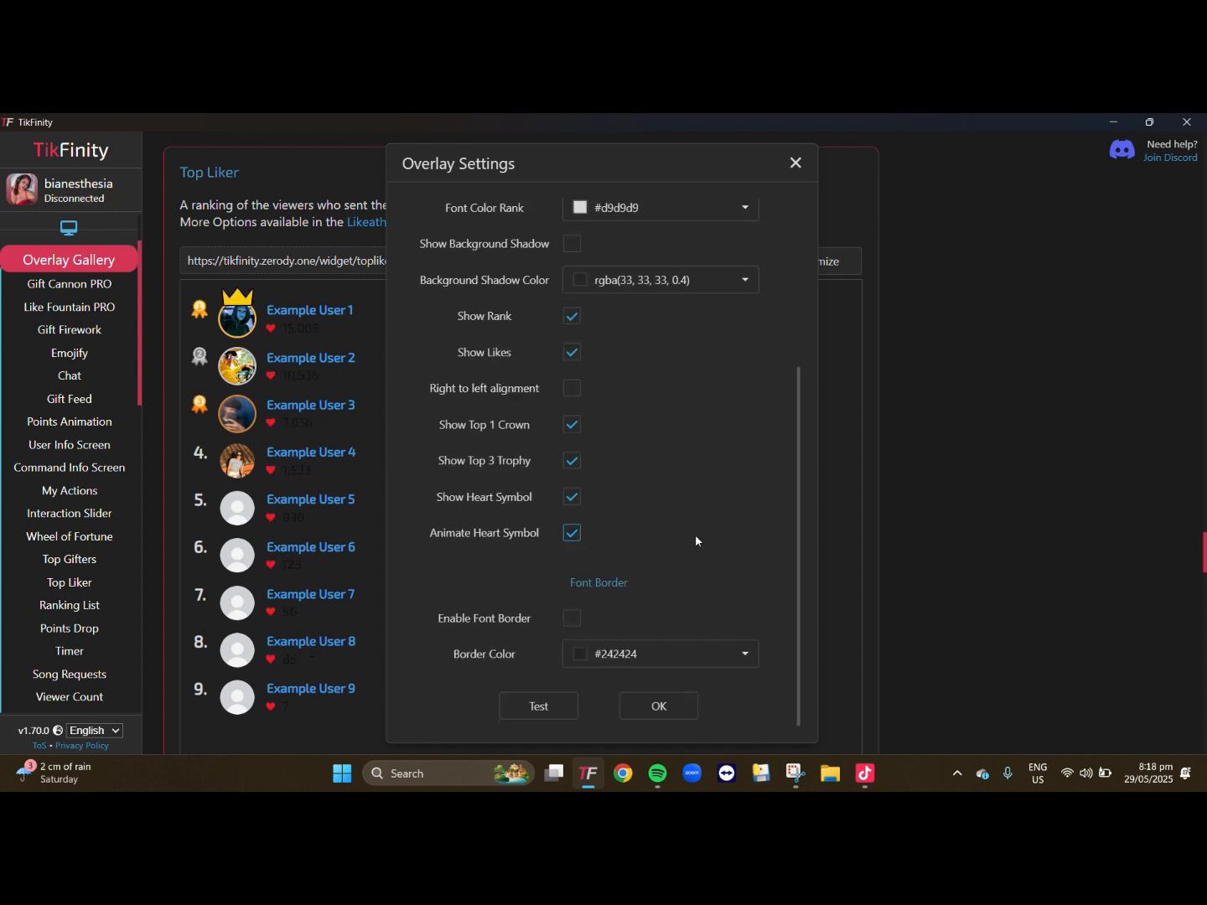
click(550, 718)
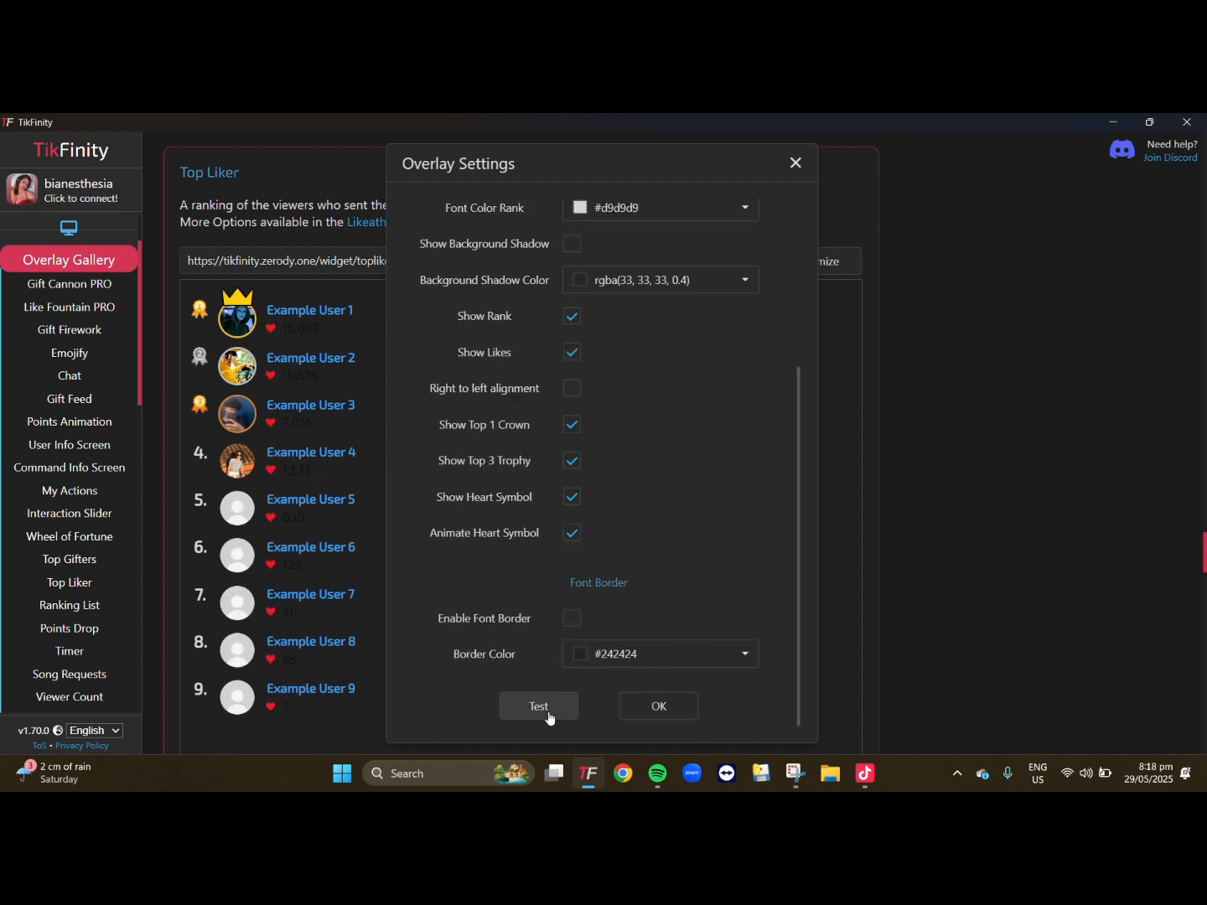
- Set the Top Liker overlay's username font color to magenta #cc2ade, test it, and accept the overlay settings
scroll(604, 587, up, 3)
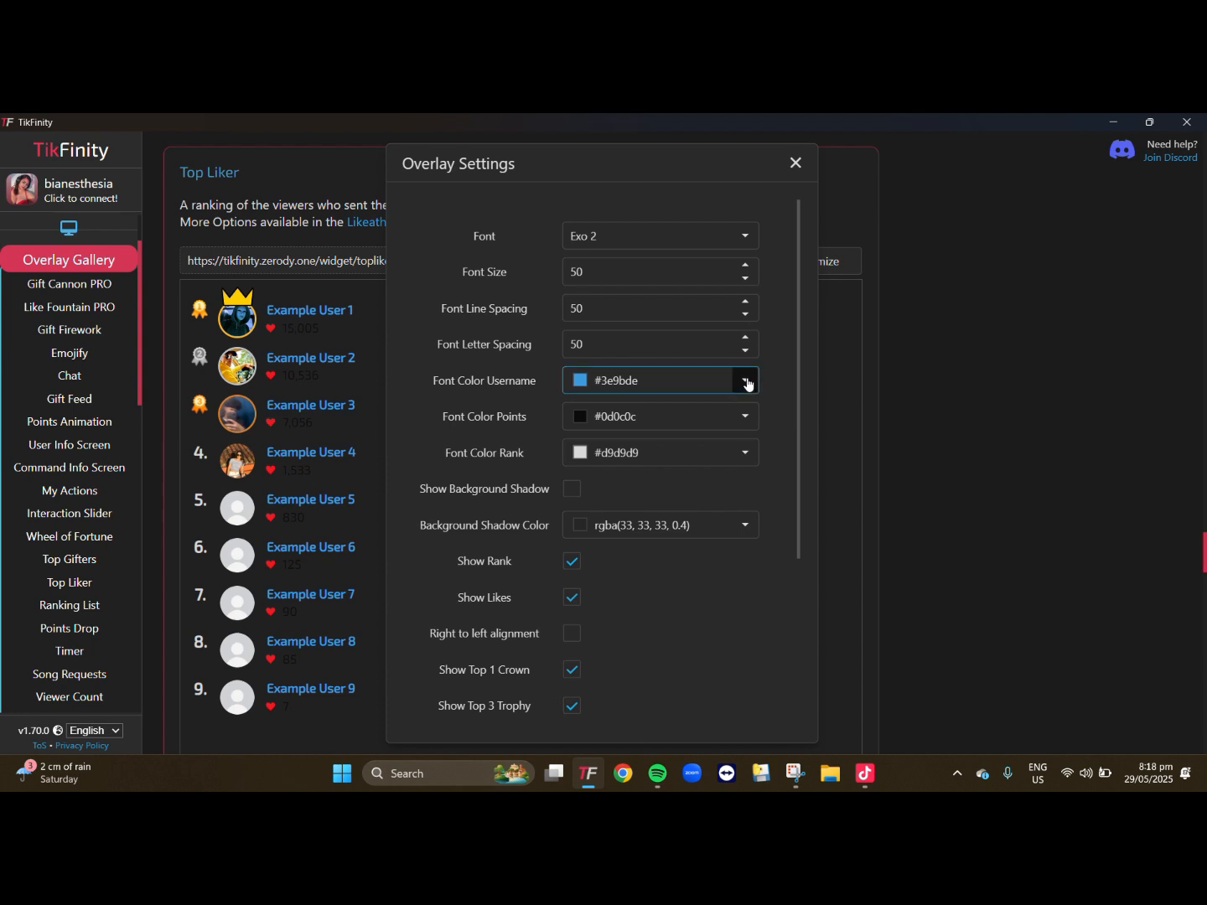
click(747, 383)
click(700, 463)
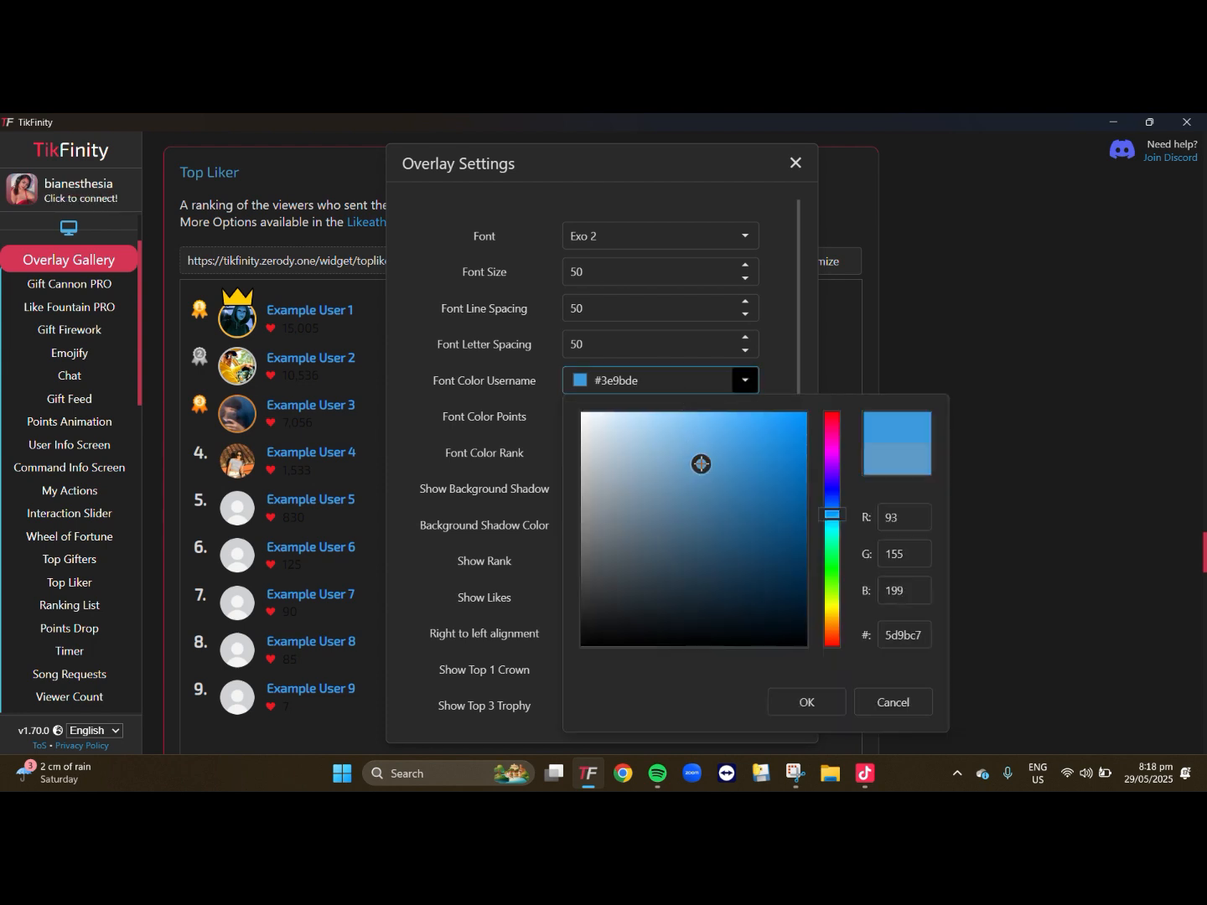
mouse_move(701, 464)
mouse_down()
mouse_move(795, 448)
mouse_move(799, 470)
mouse_up()
click(833, 464)
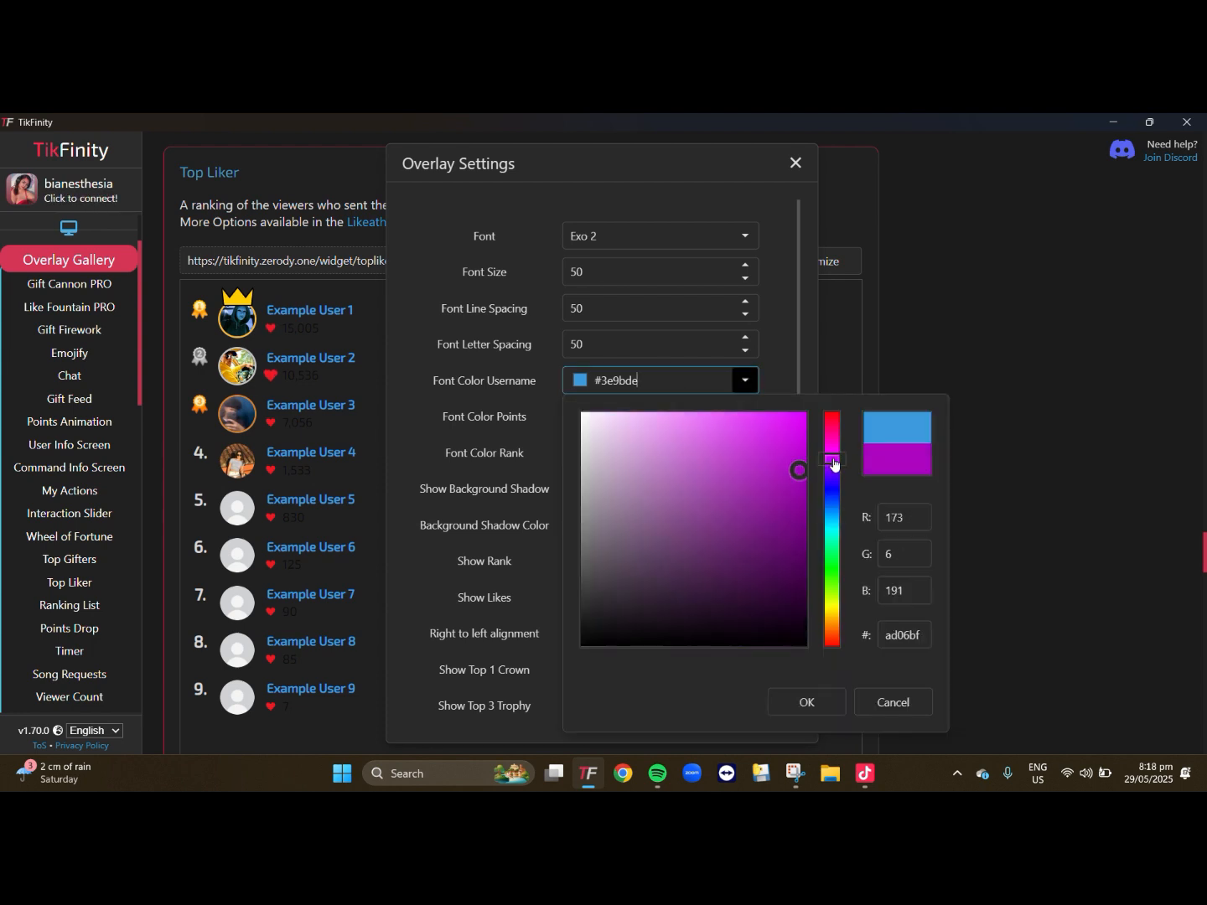
click(765, 441)
click(790, 710)
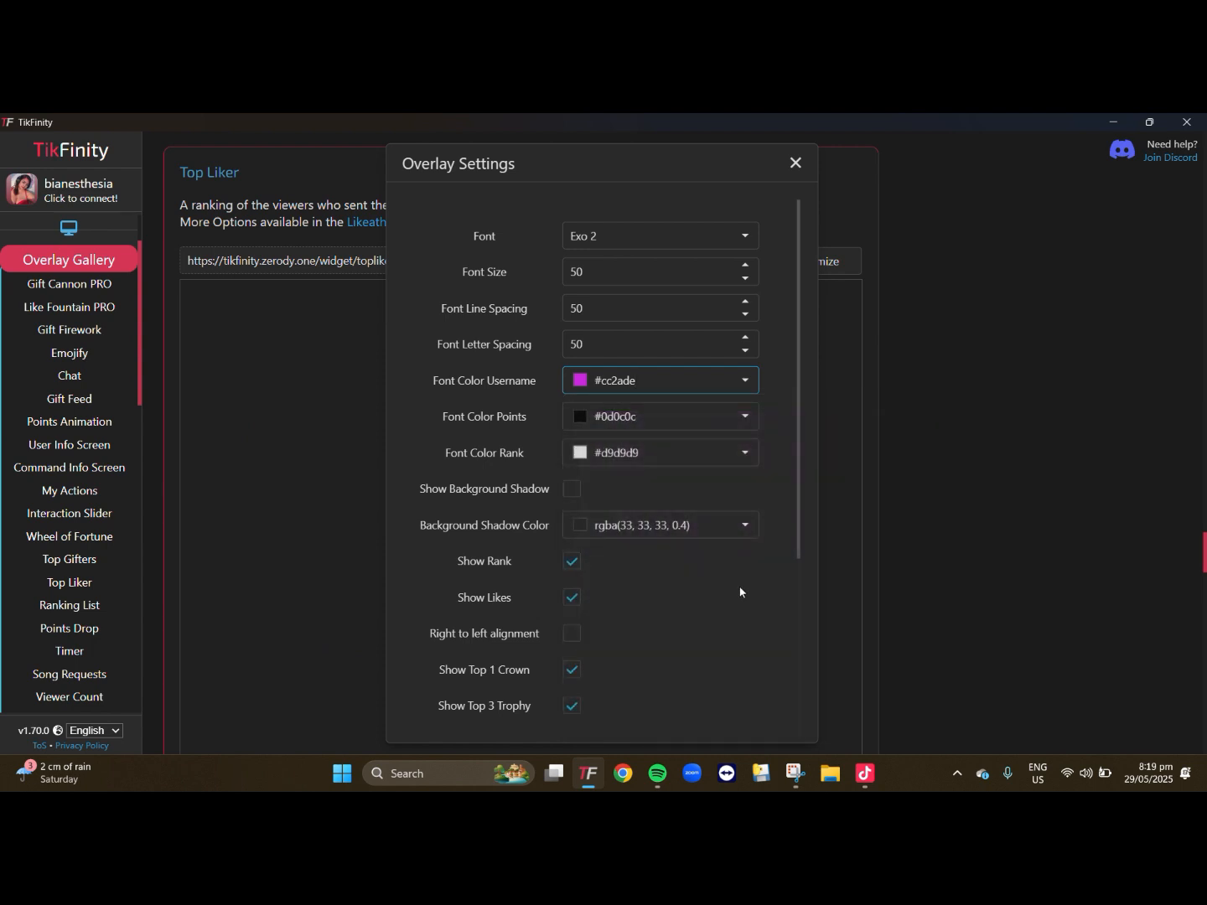
scroll(671, 619, down, 3)
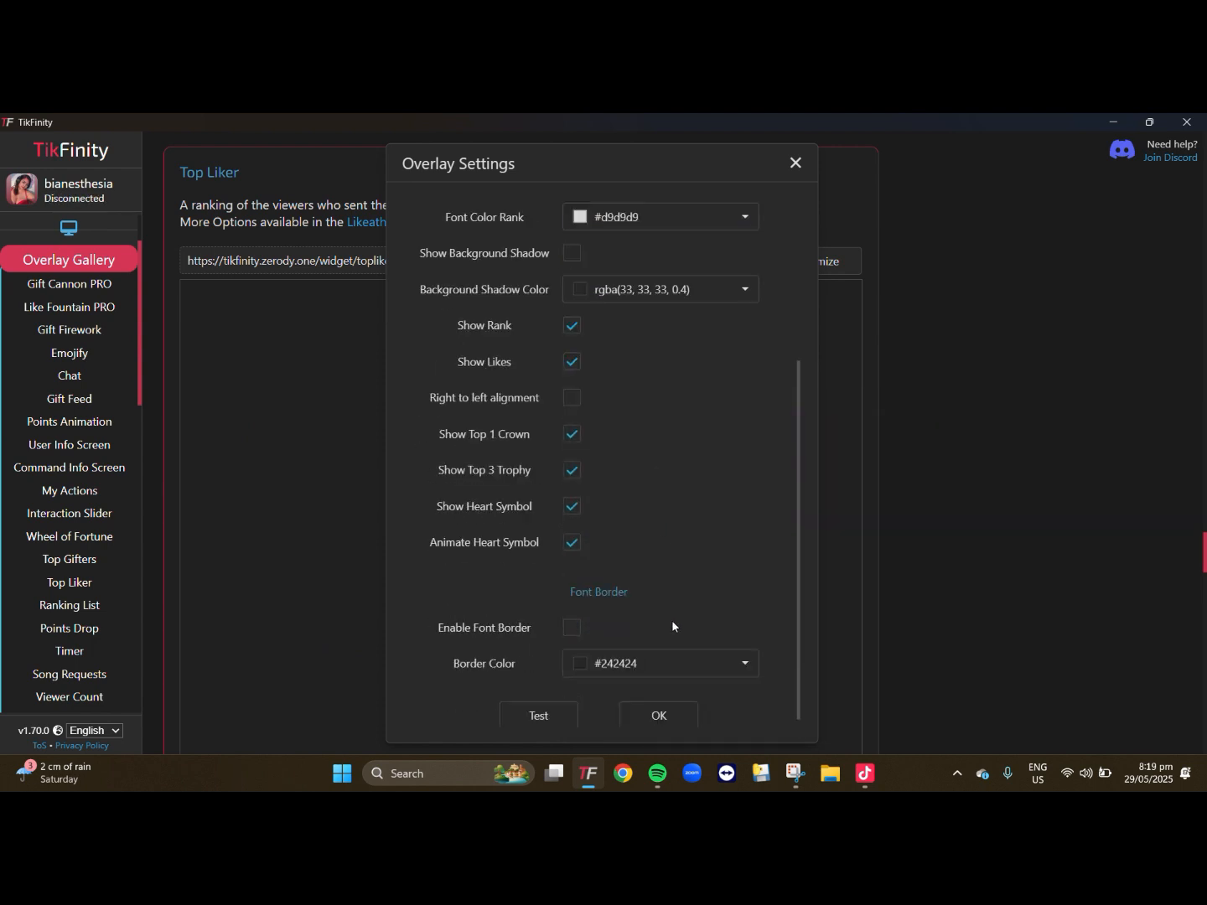
click(538, 715)
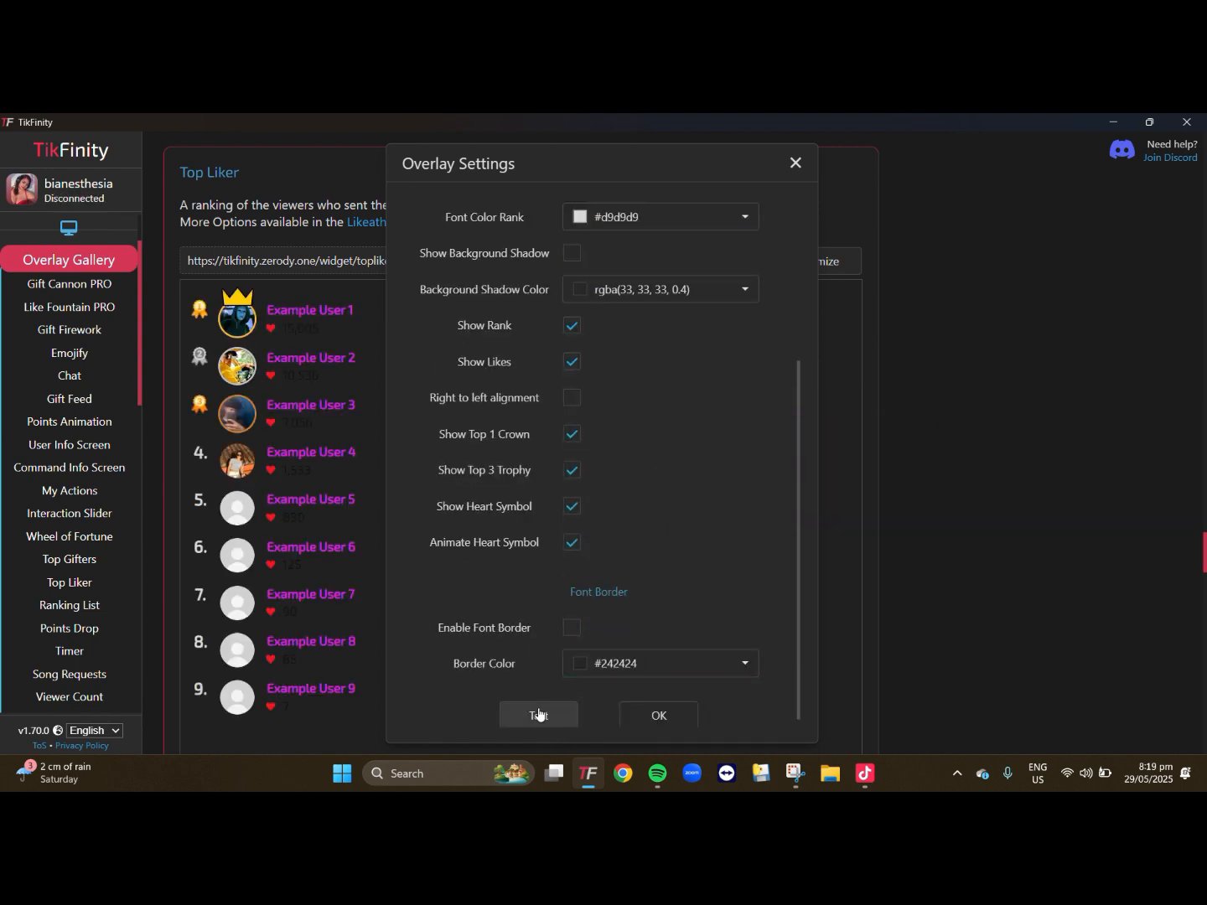
click(659, 717)
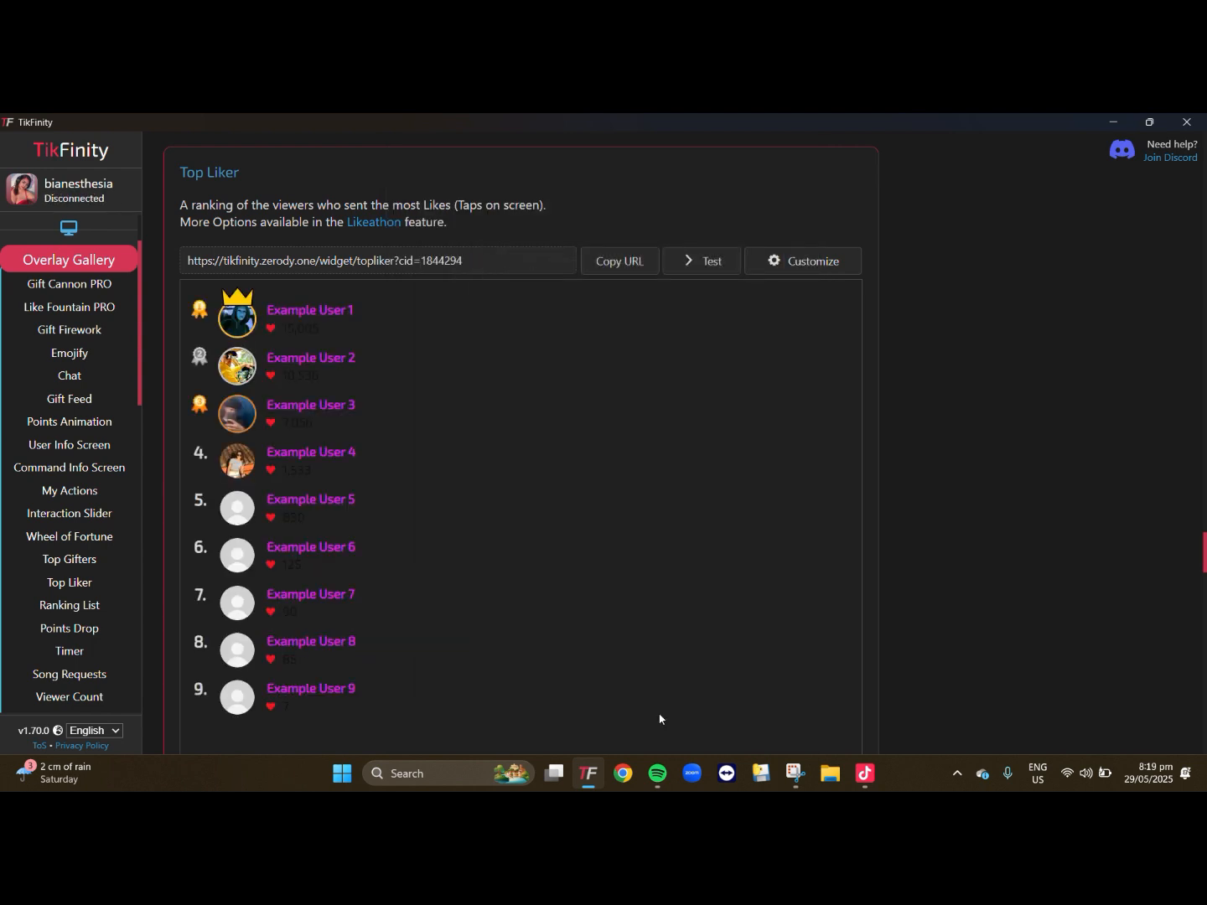
- Copy the Top Liker overlay's URL and add it as a Link source to the NeonLight scene in TikTok LIVE Studio
click(609, 261)
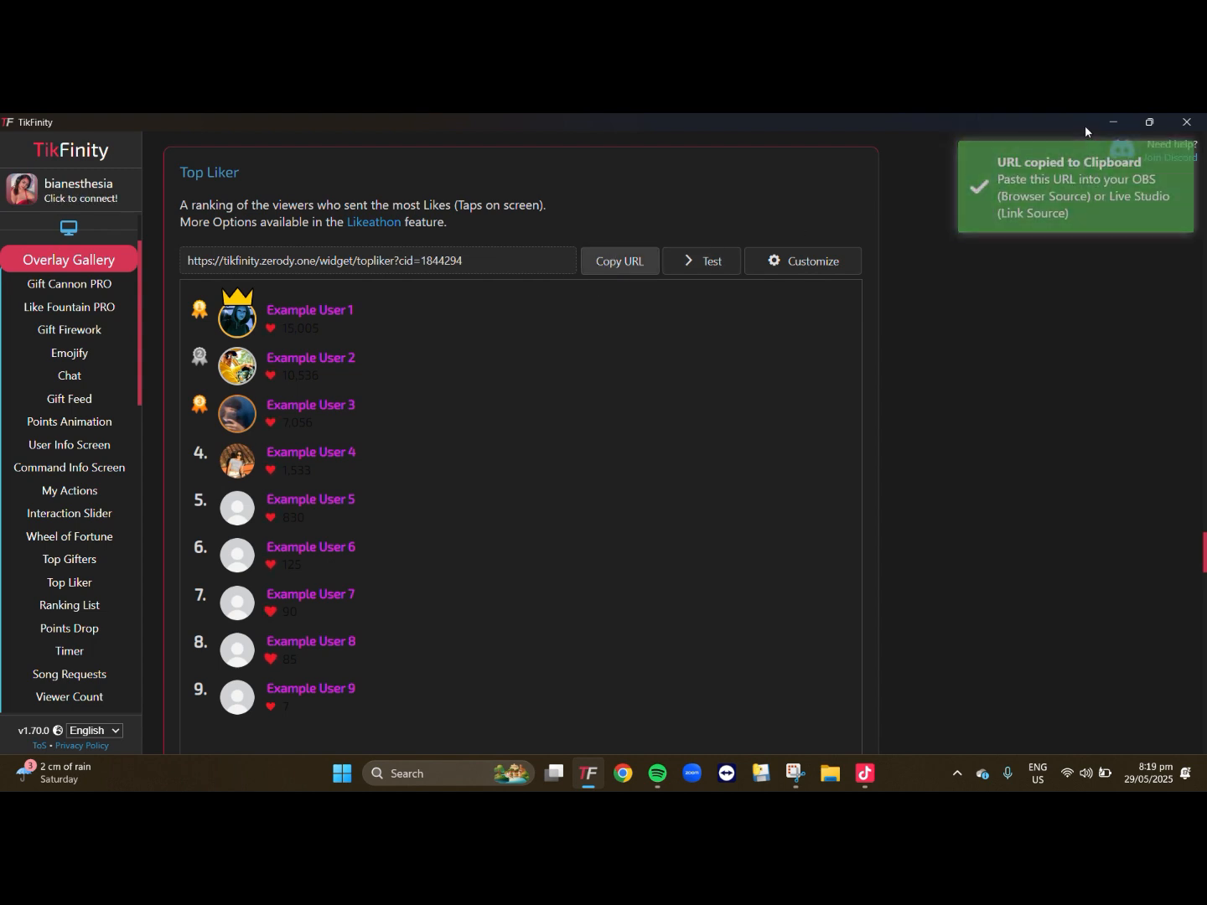
click(1112, 123)
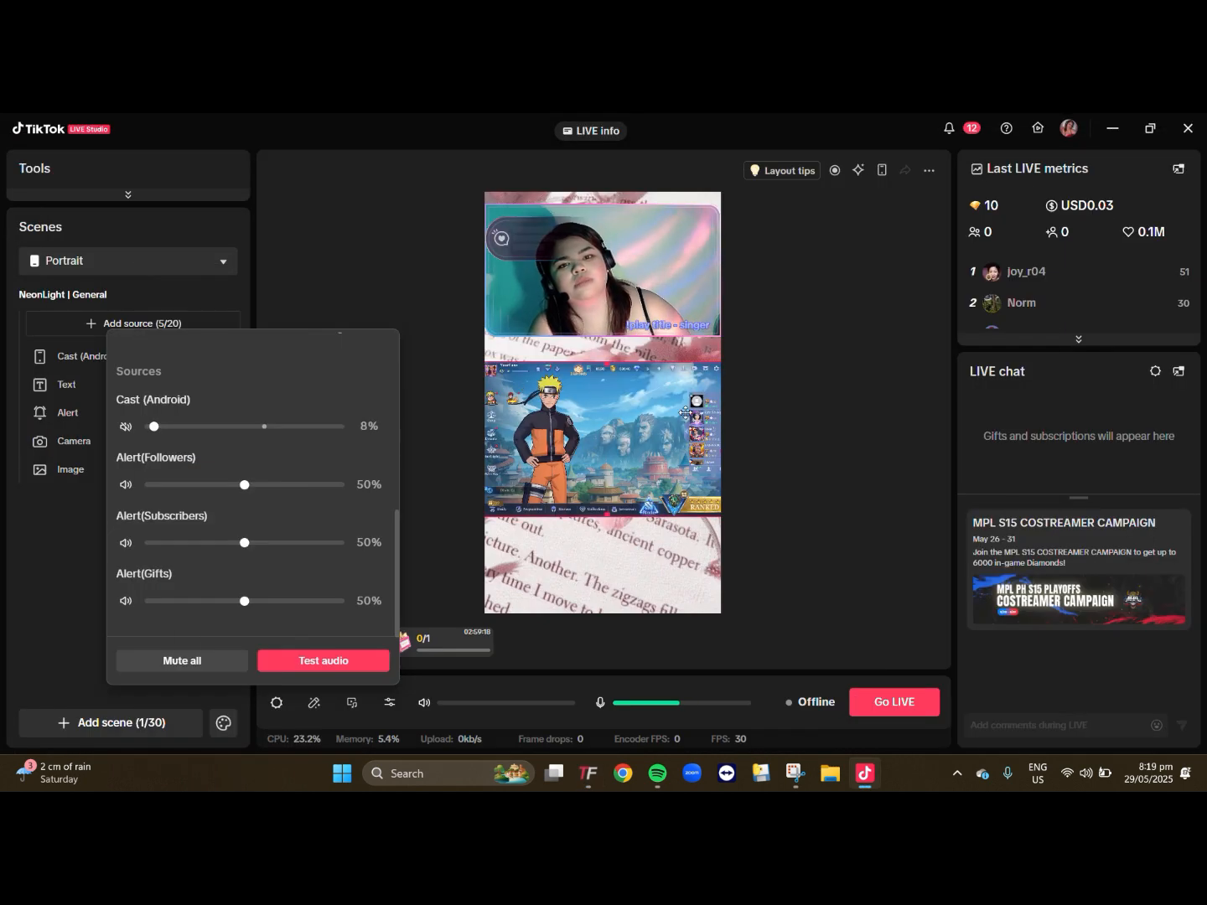
click(438, 186)
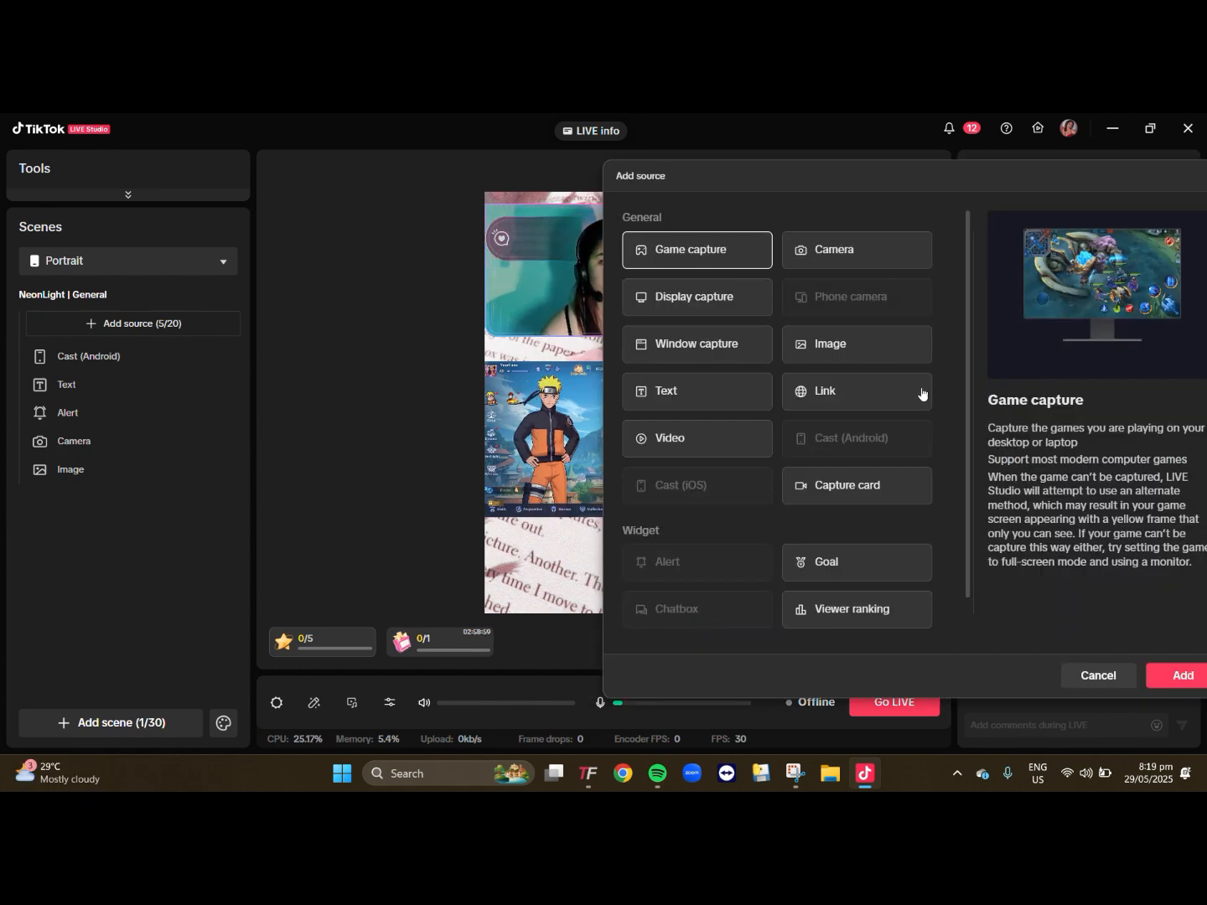
click(812, 402)
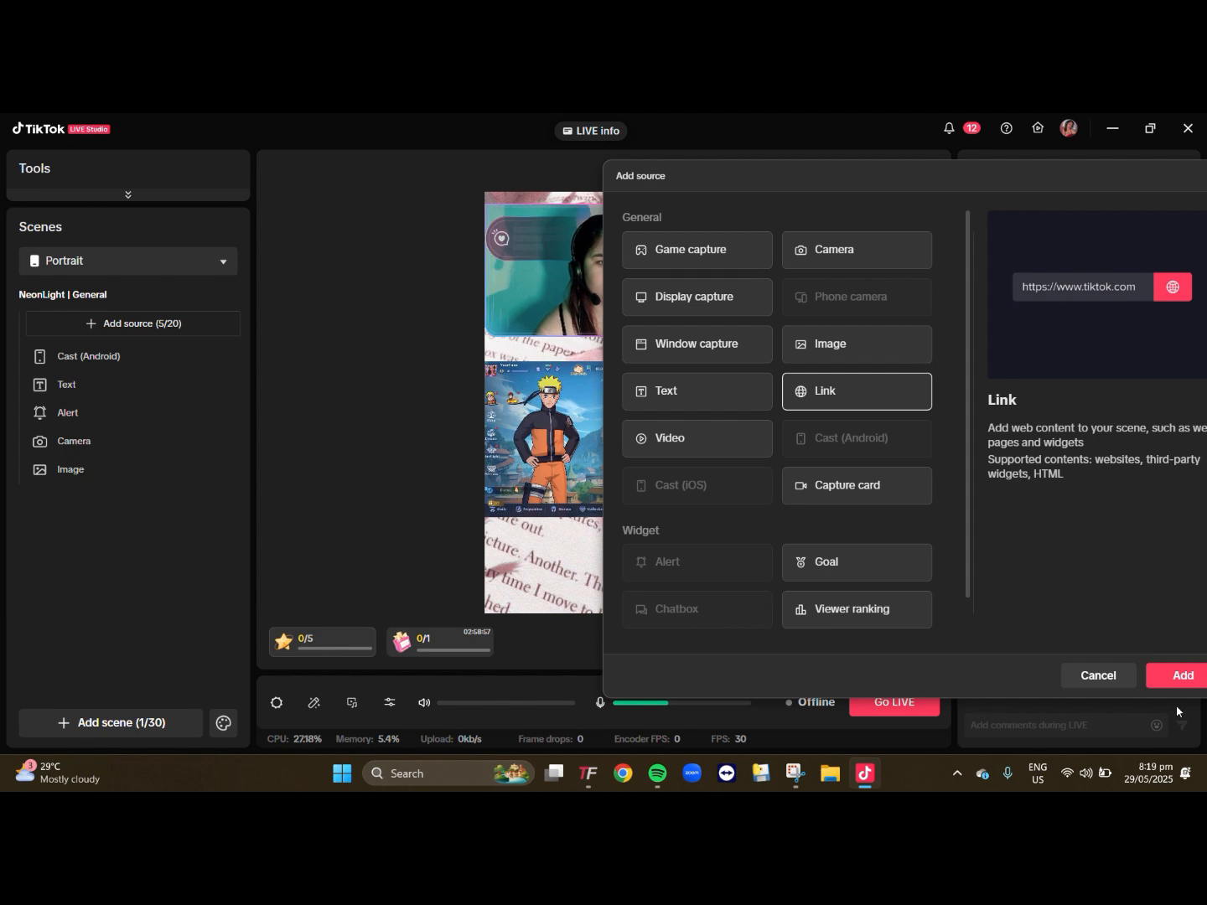
click(1179, 676)
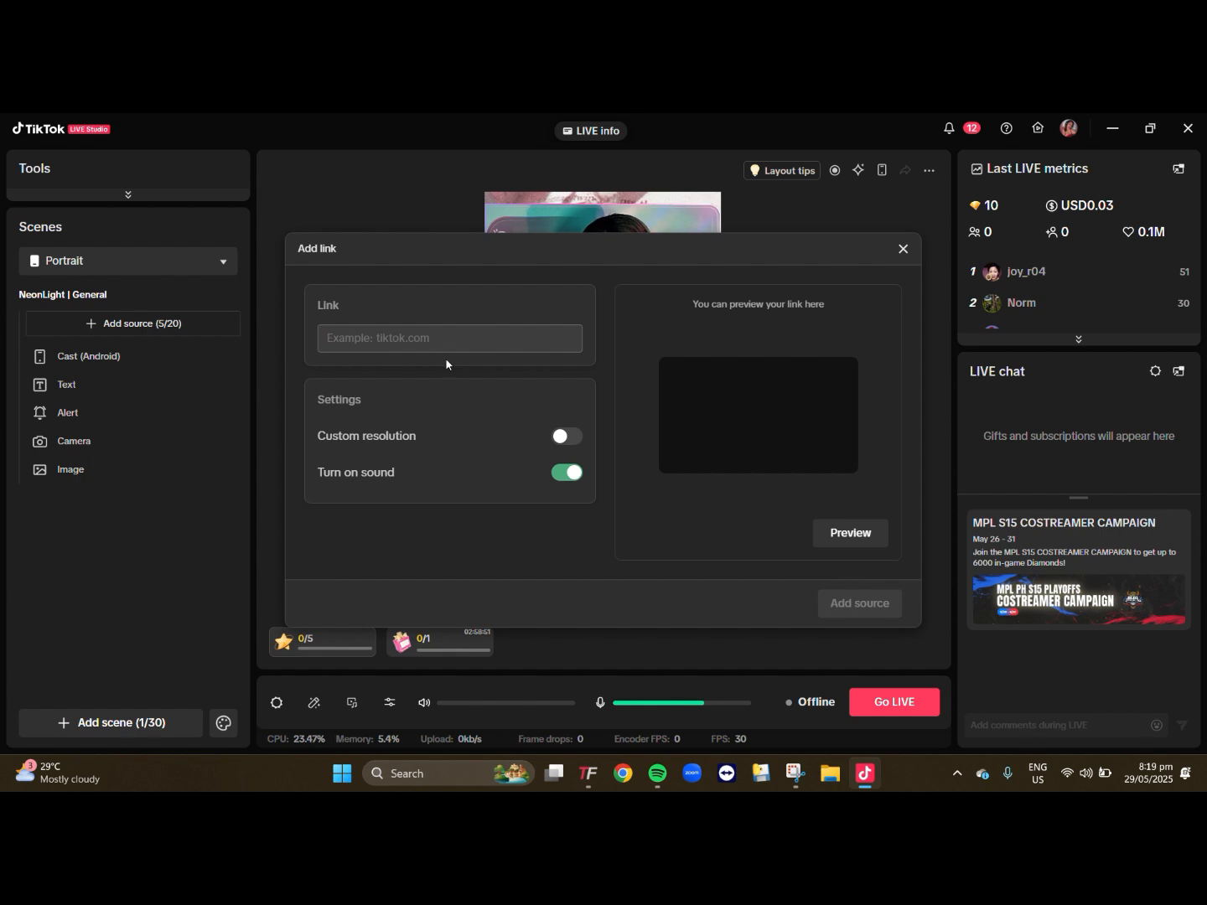
key(ctrl+v)
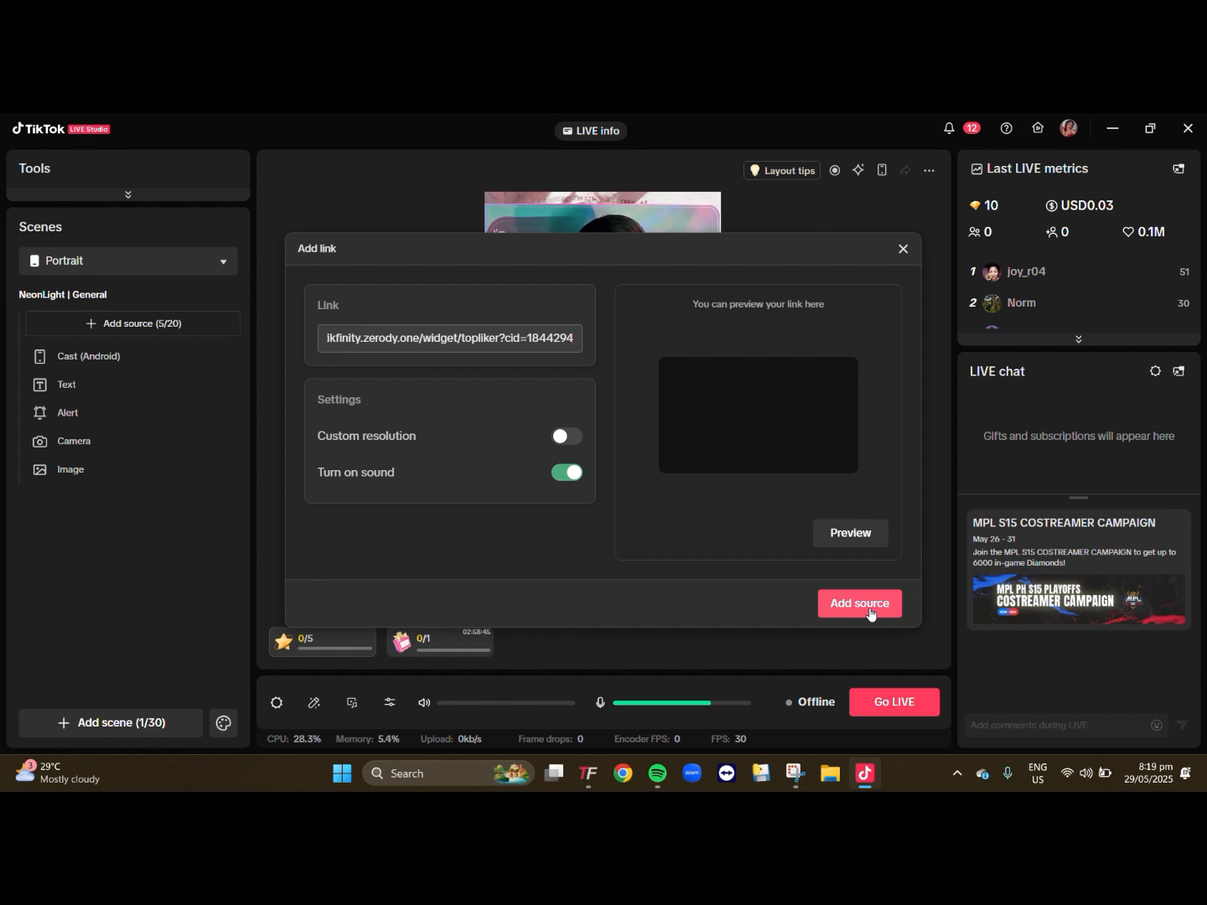
click(867, 607)
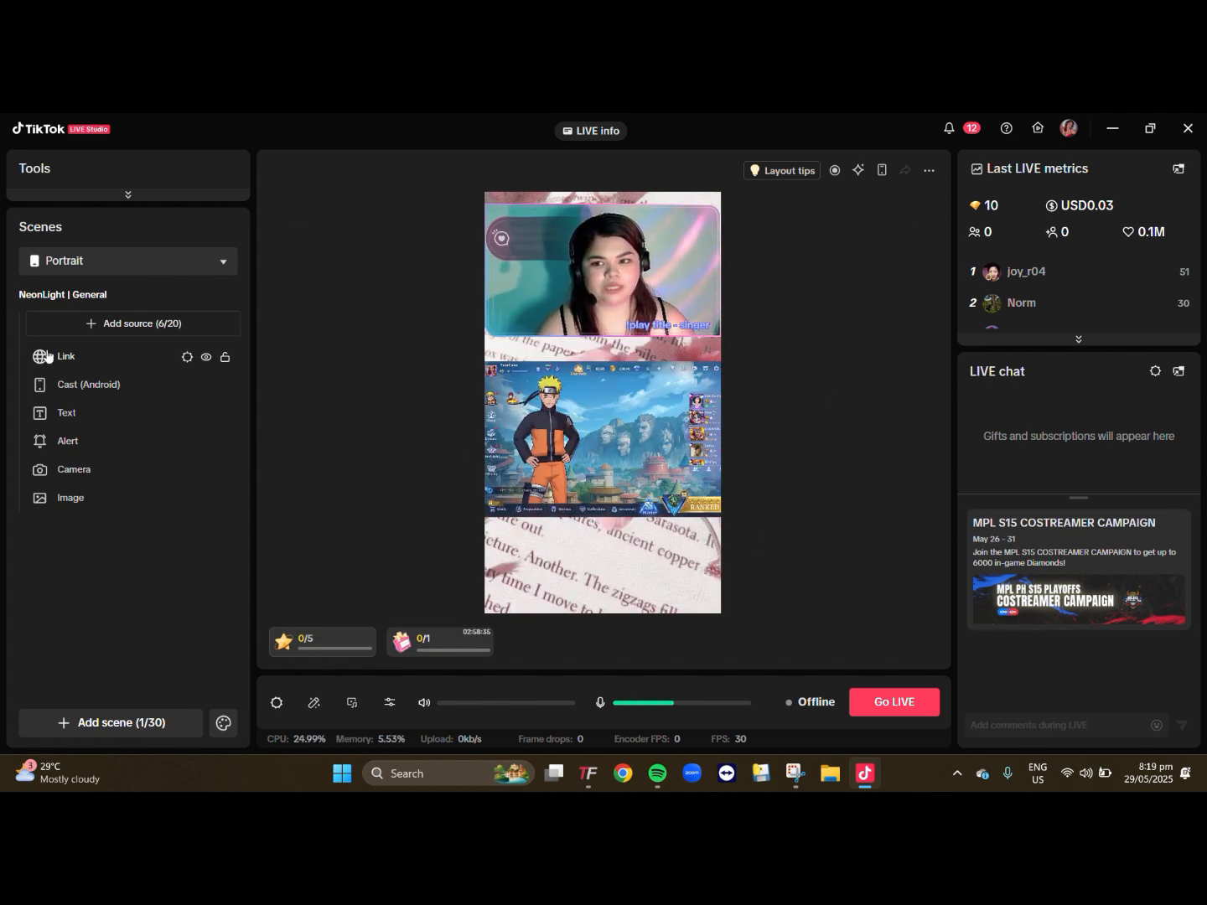
- Bring the new Link source to the front of the scene's source order
click(73, 358)
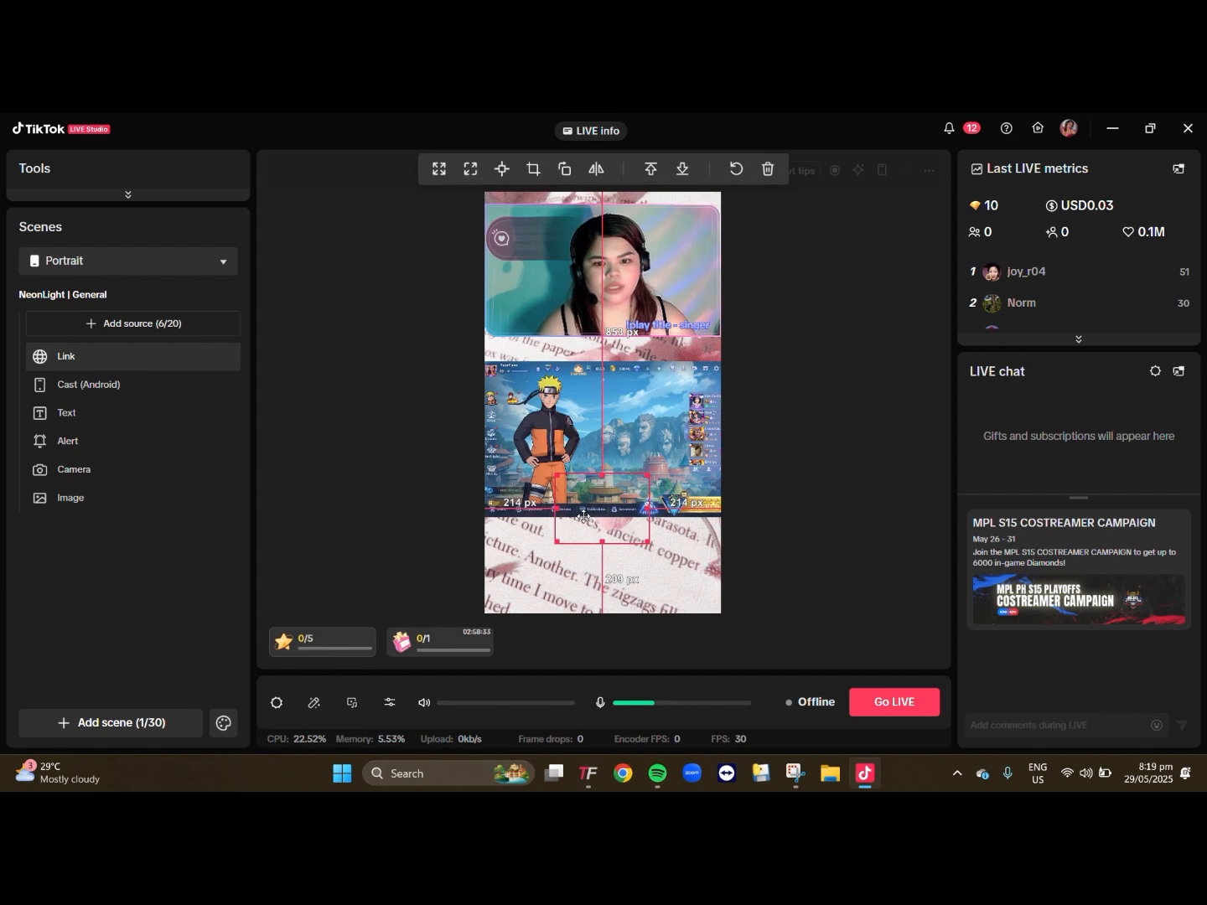
right_click(134, 362)
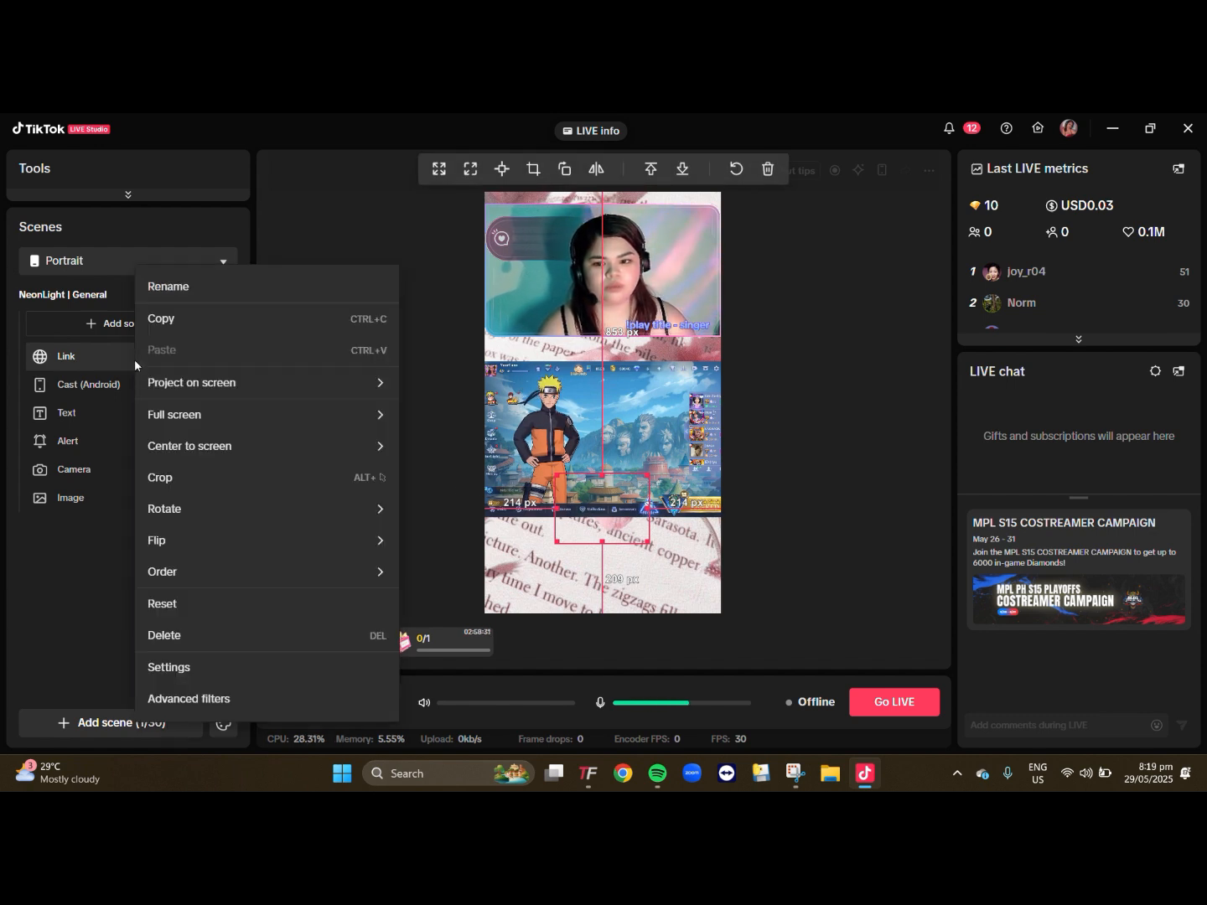
mouse_move(360, 574)
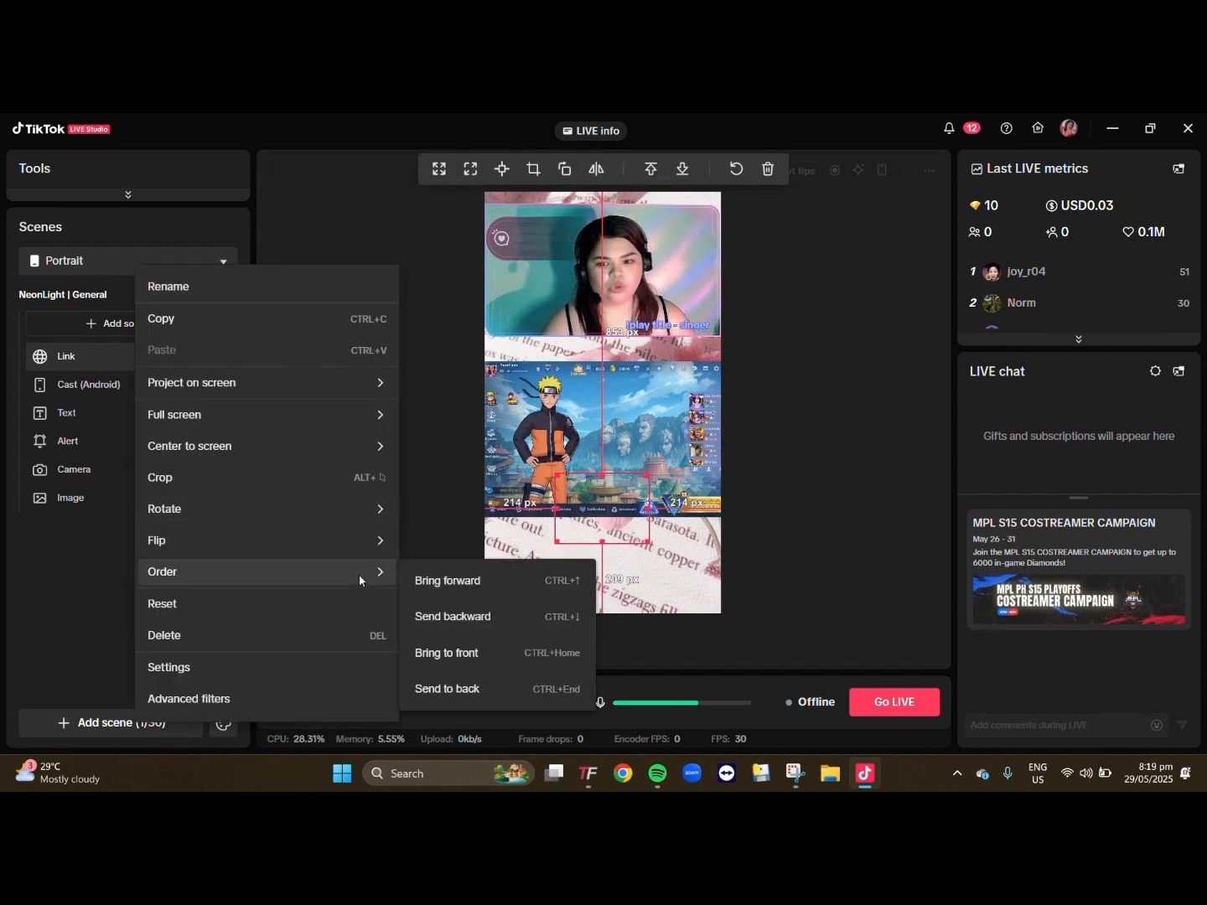
click(449, 659)
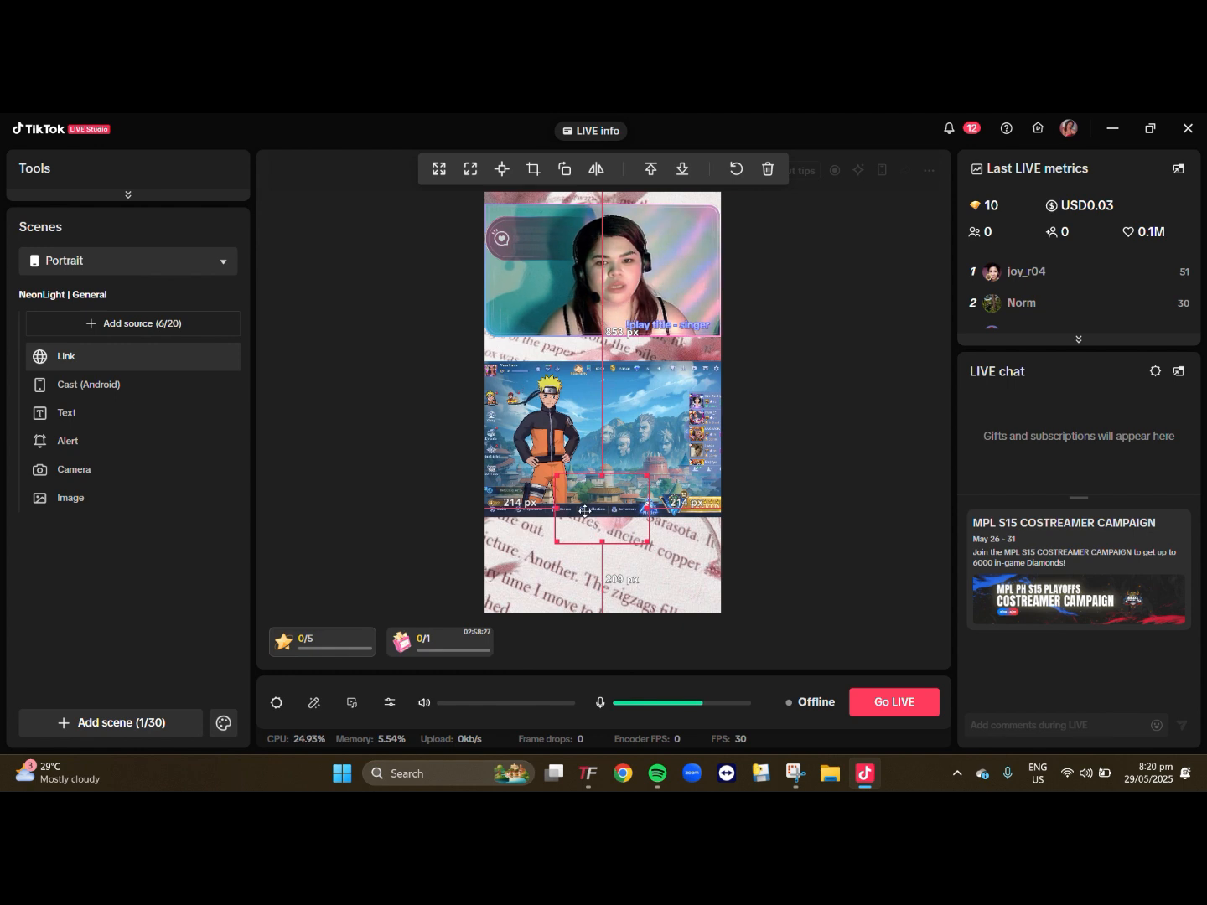
- Move the Link source over the camera area and enlarge it to span roughly two thirds of the camera's width
drag(586, 511, 618, 330)
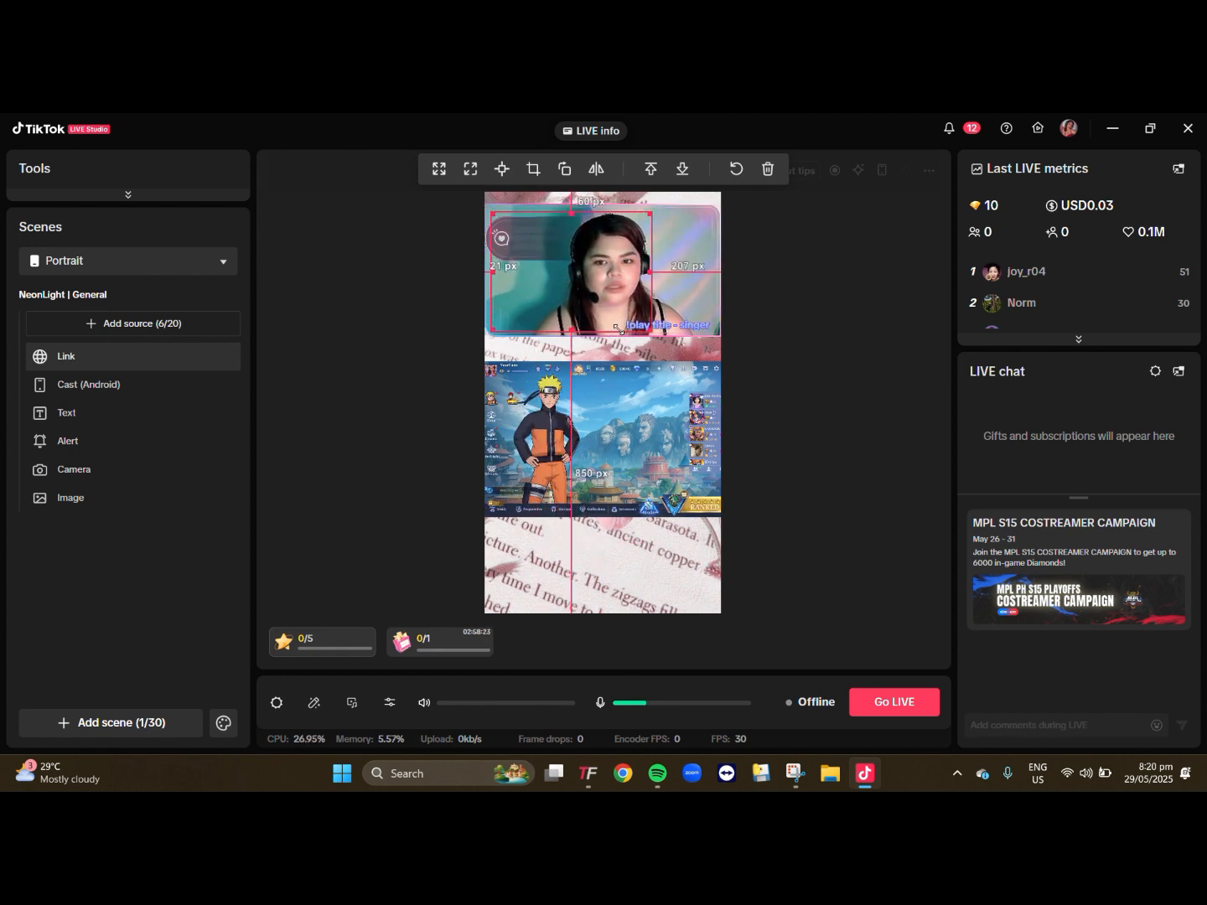
click(838, 352)
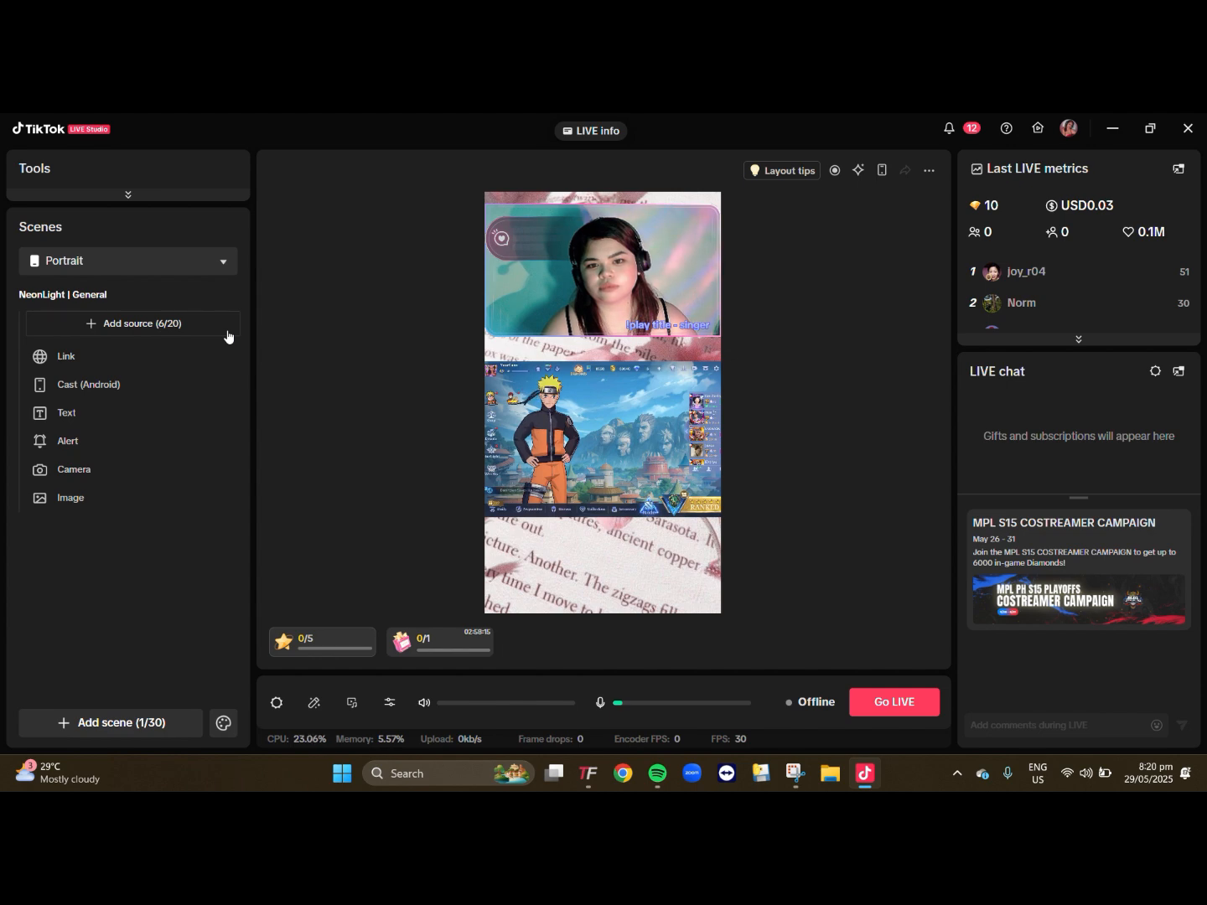
- Switch to TikFinity, review the Top Gifters overlay's customization settings and test the overlay
click(596, 780)
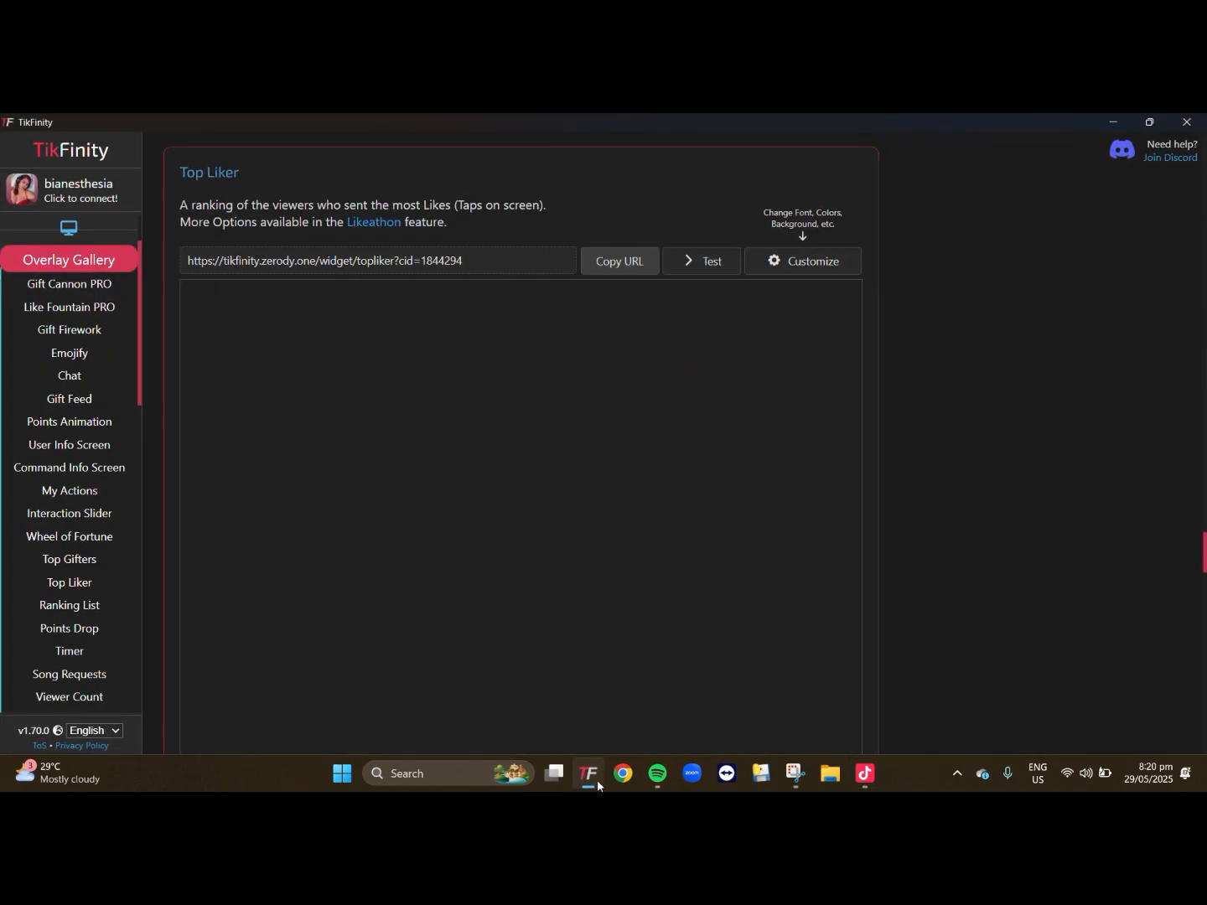
scroll(67, 461, down, 3)
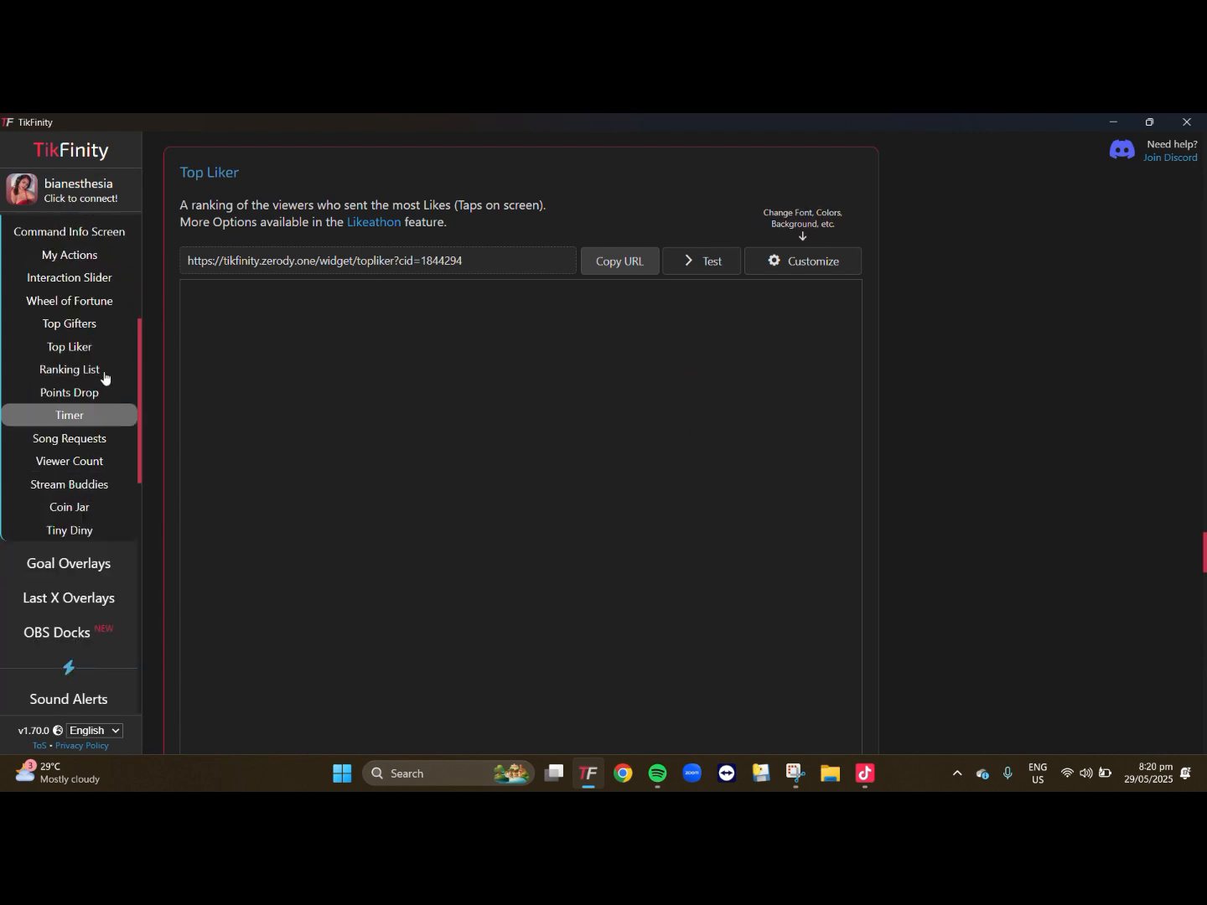
click(87, 325)
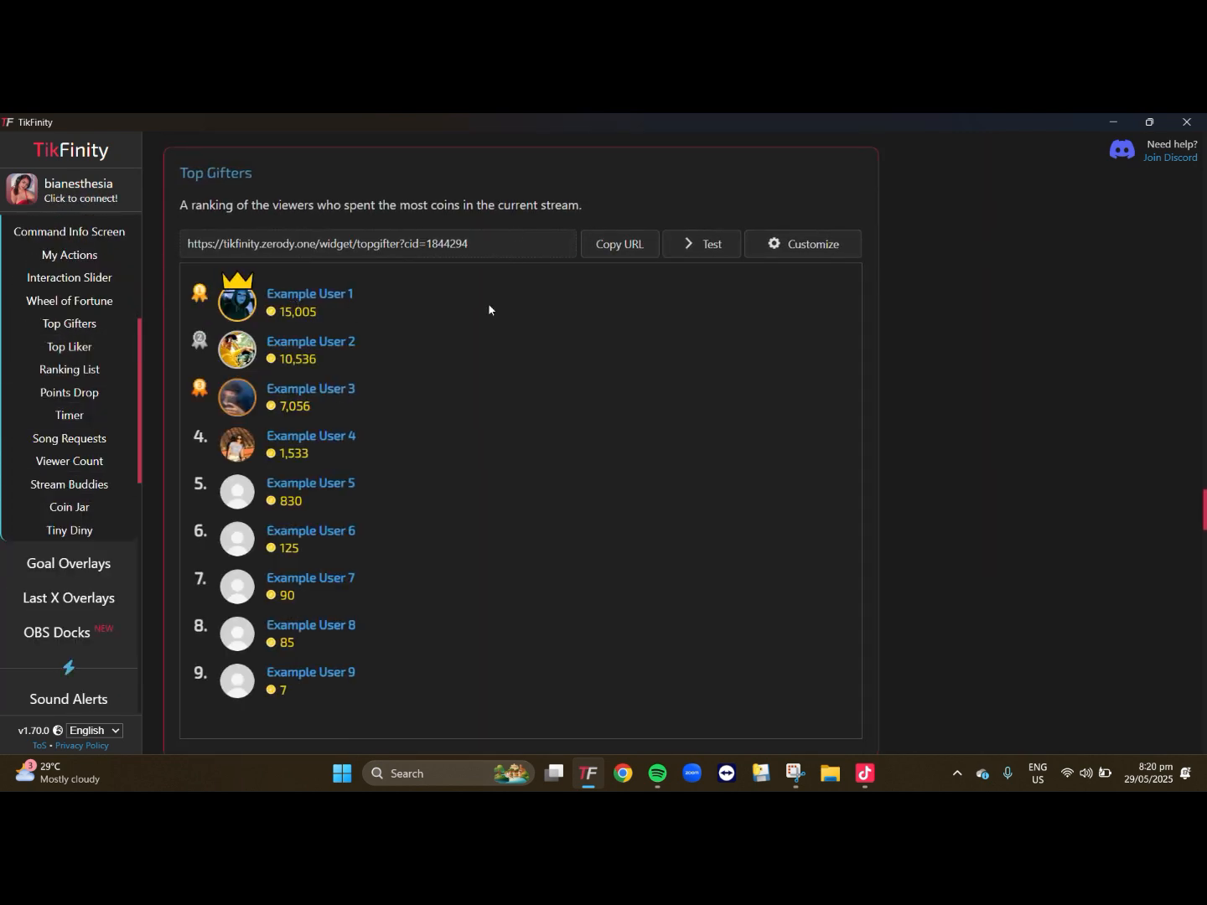
click(817, 243)
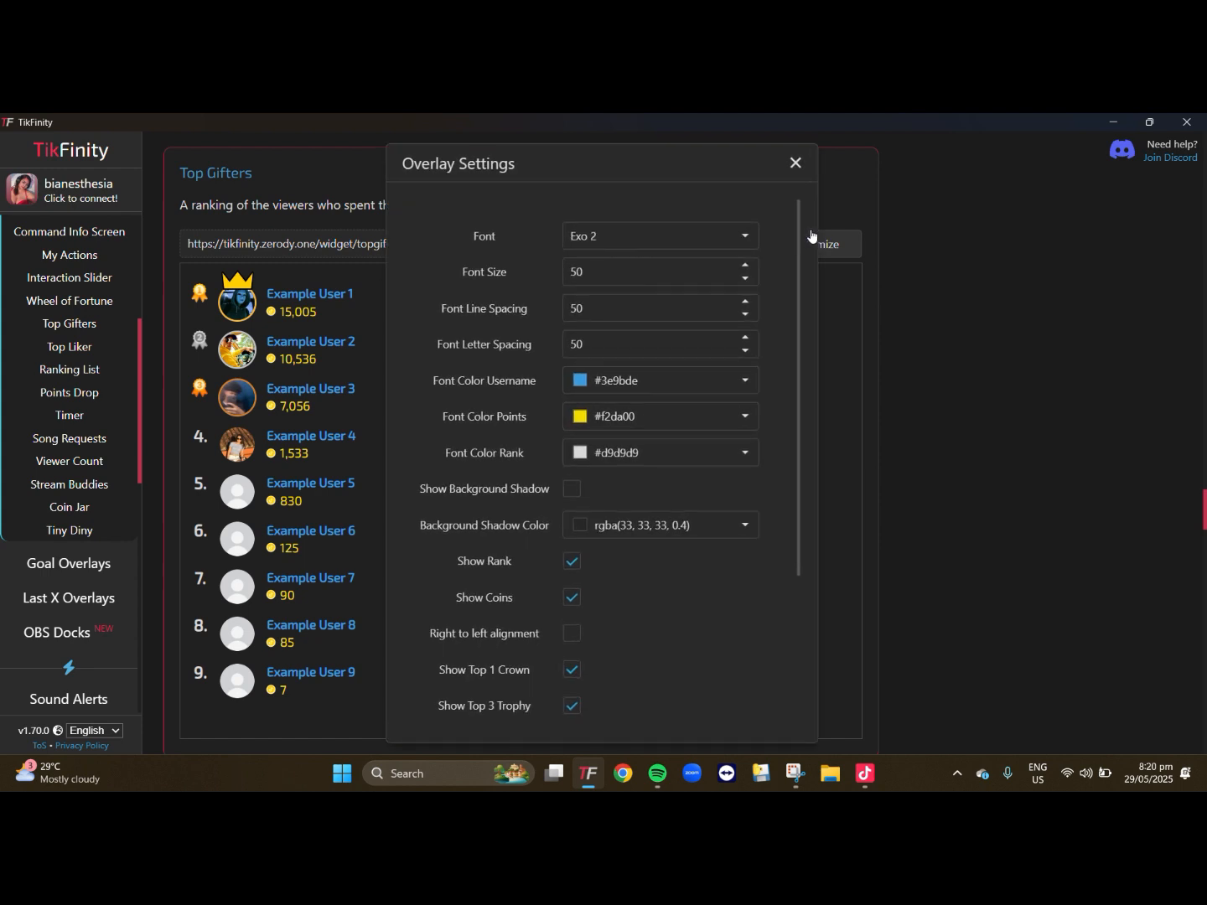
scroll(683, 503, down, 5)
scroll(670, 486, up, 5)
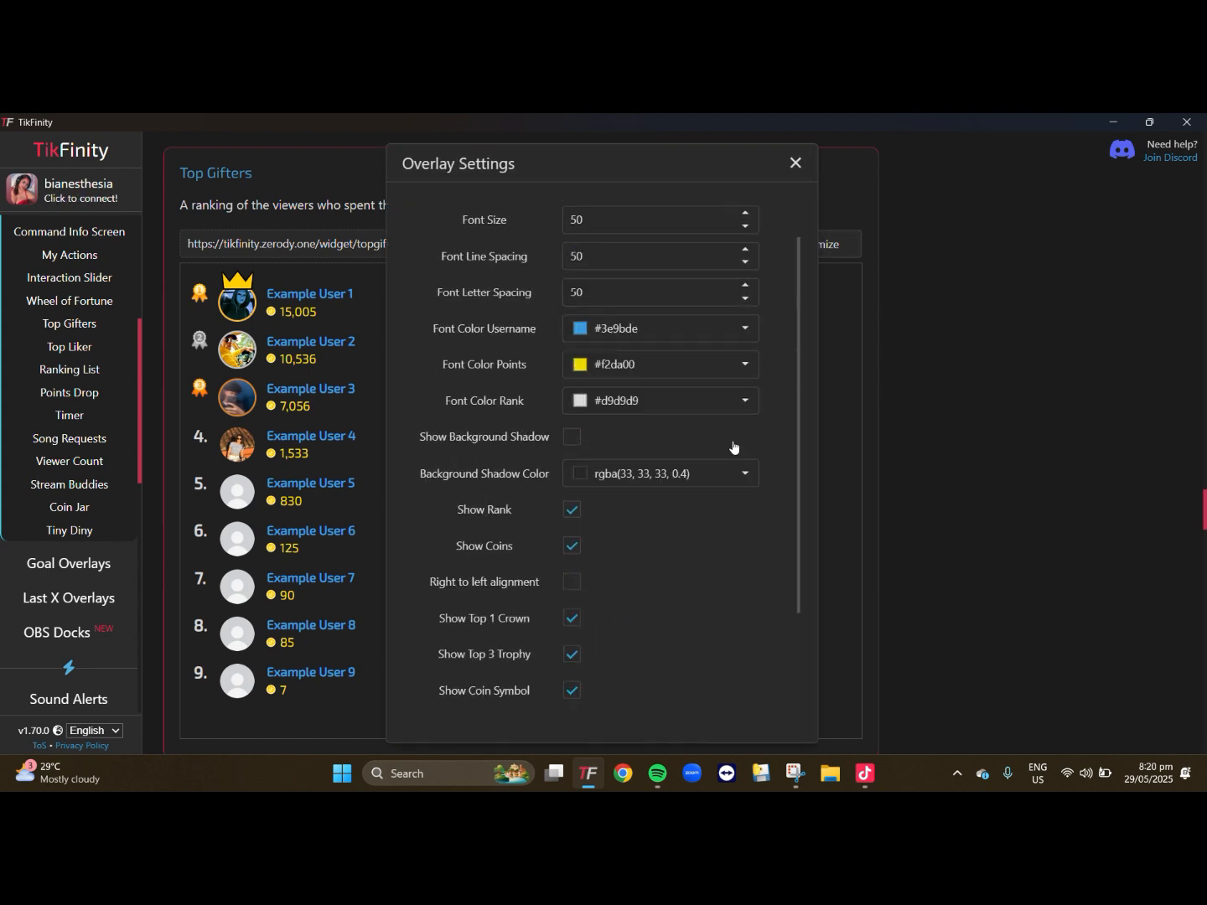
click(794, 164)
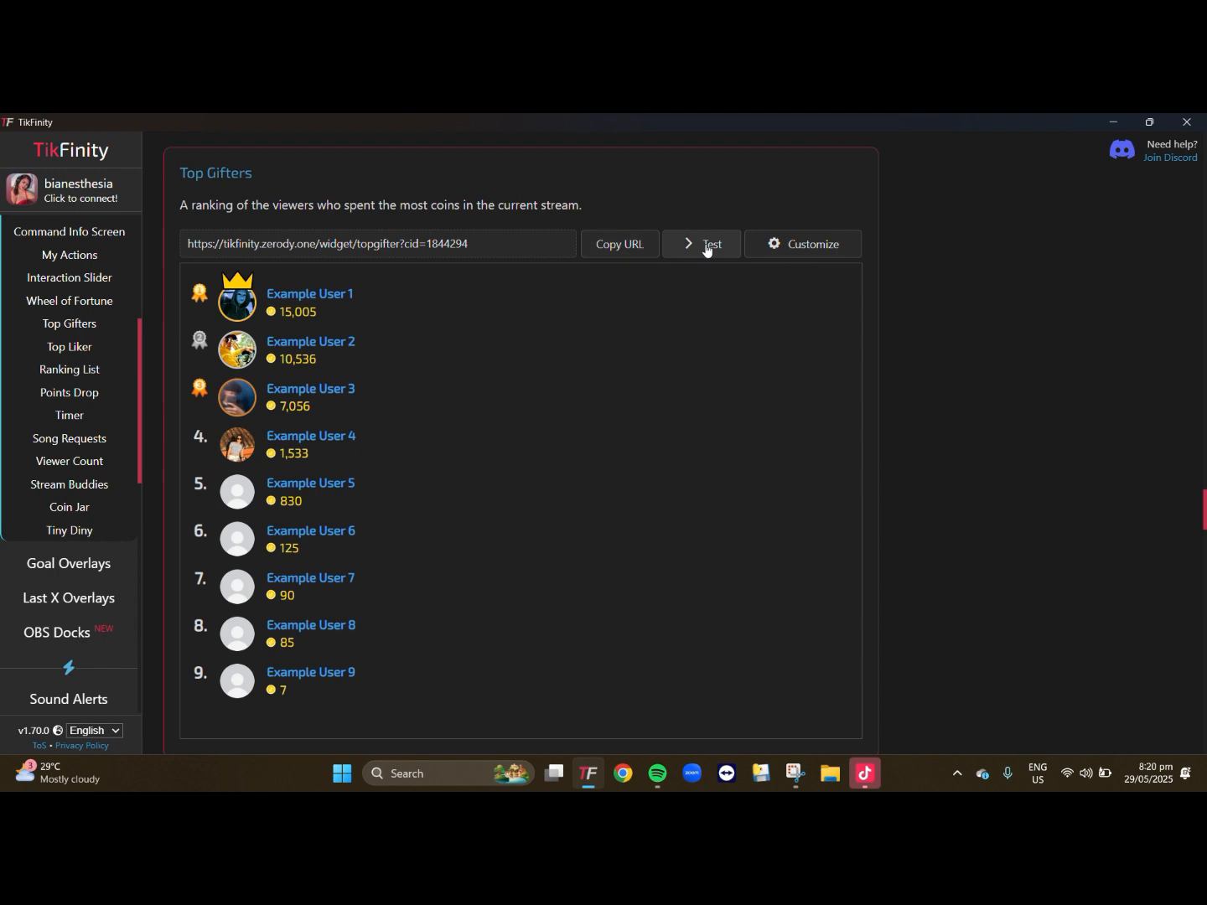
click(706, 249)
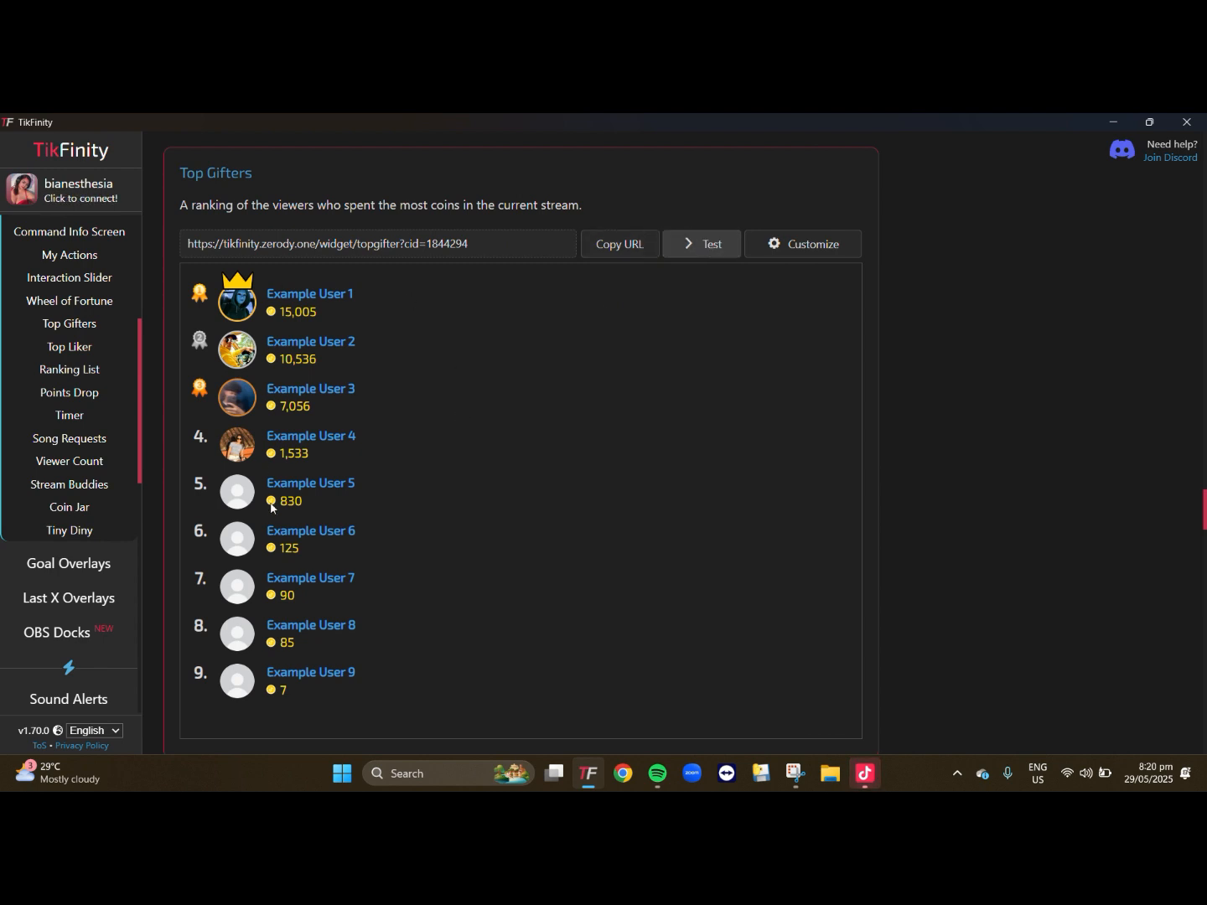
- Copy the Top Gifters overlay's URL and add it as a Link source to the NeonLight scene in TikTok LIVE Studio
click(620, 246)
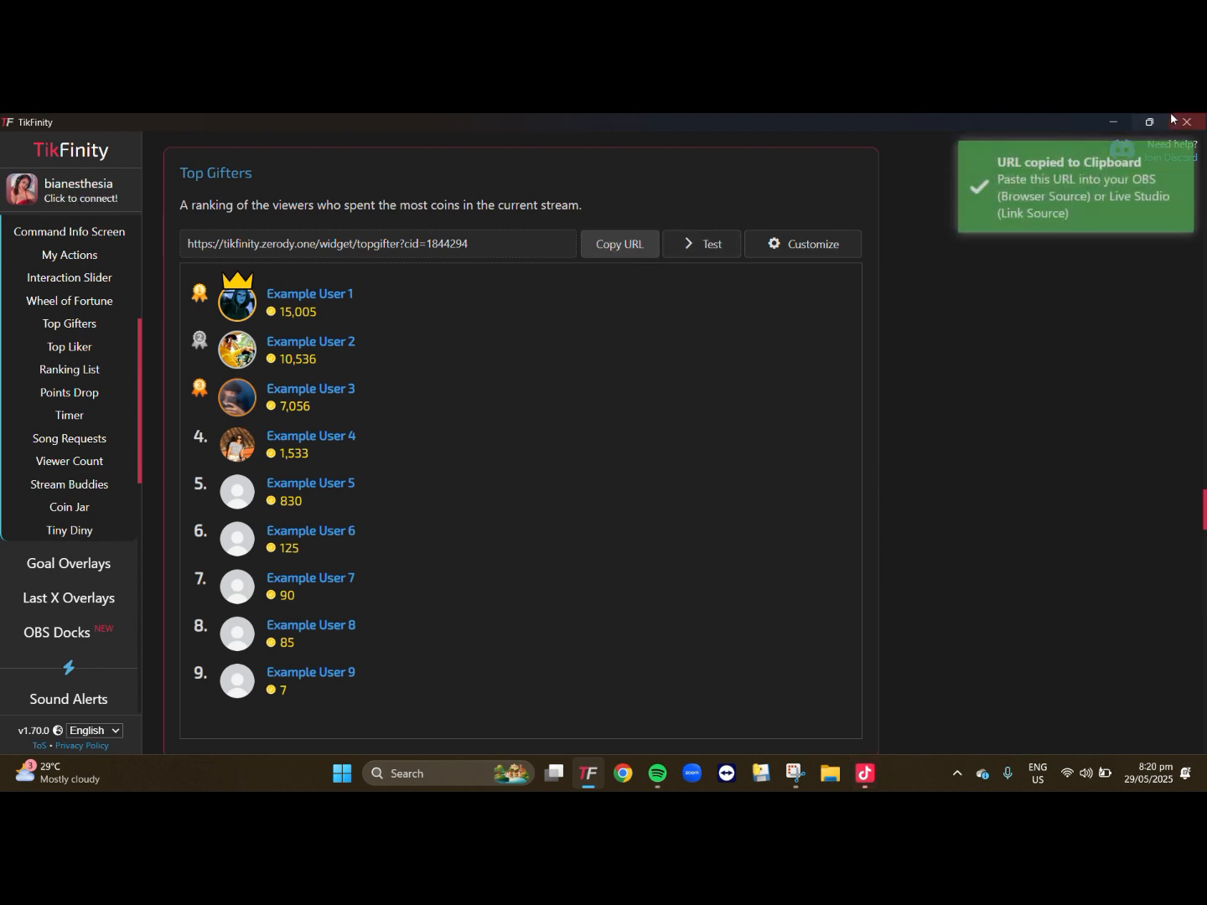
click(868, 789)
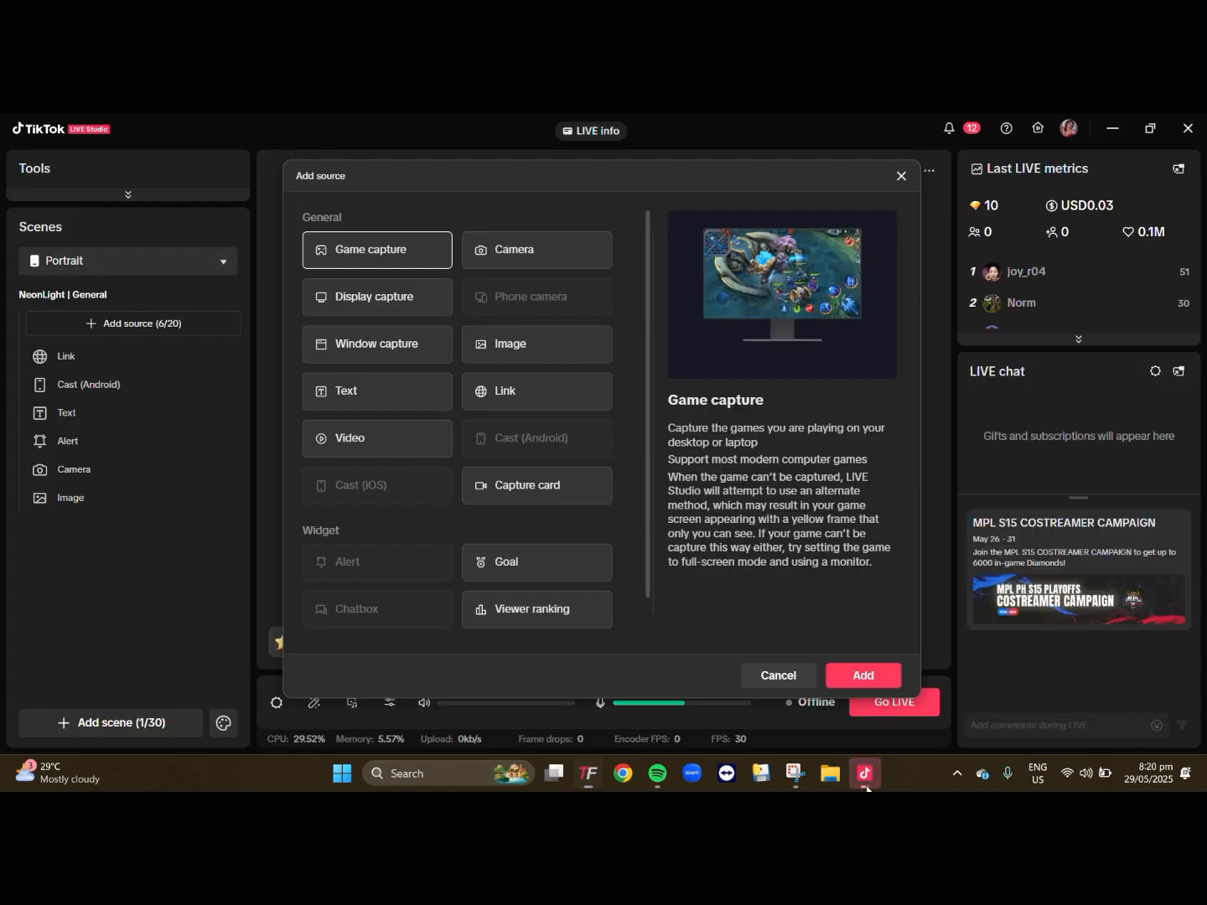
click(547, 413)
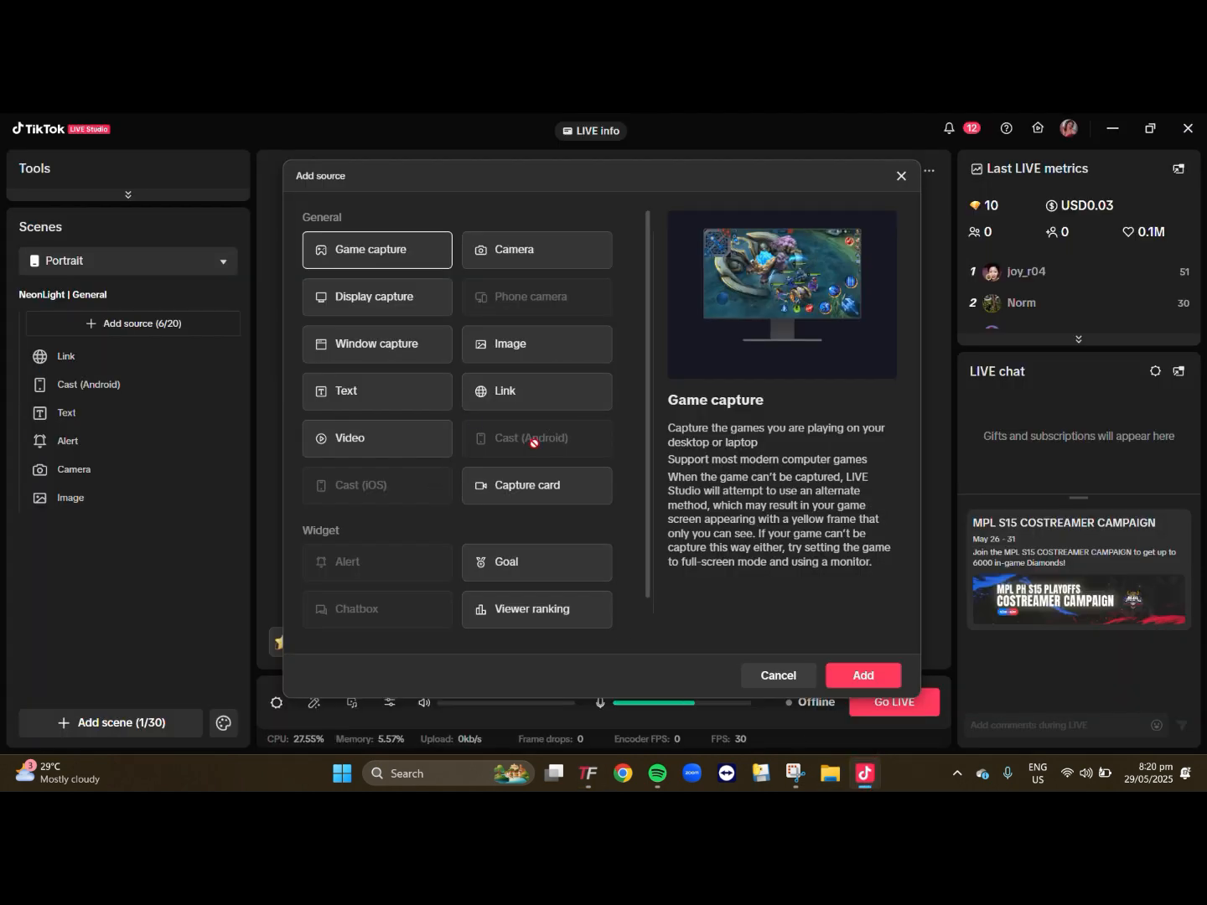
click(876, 676)
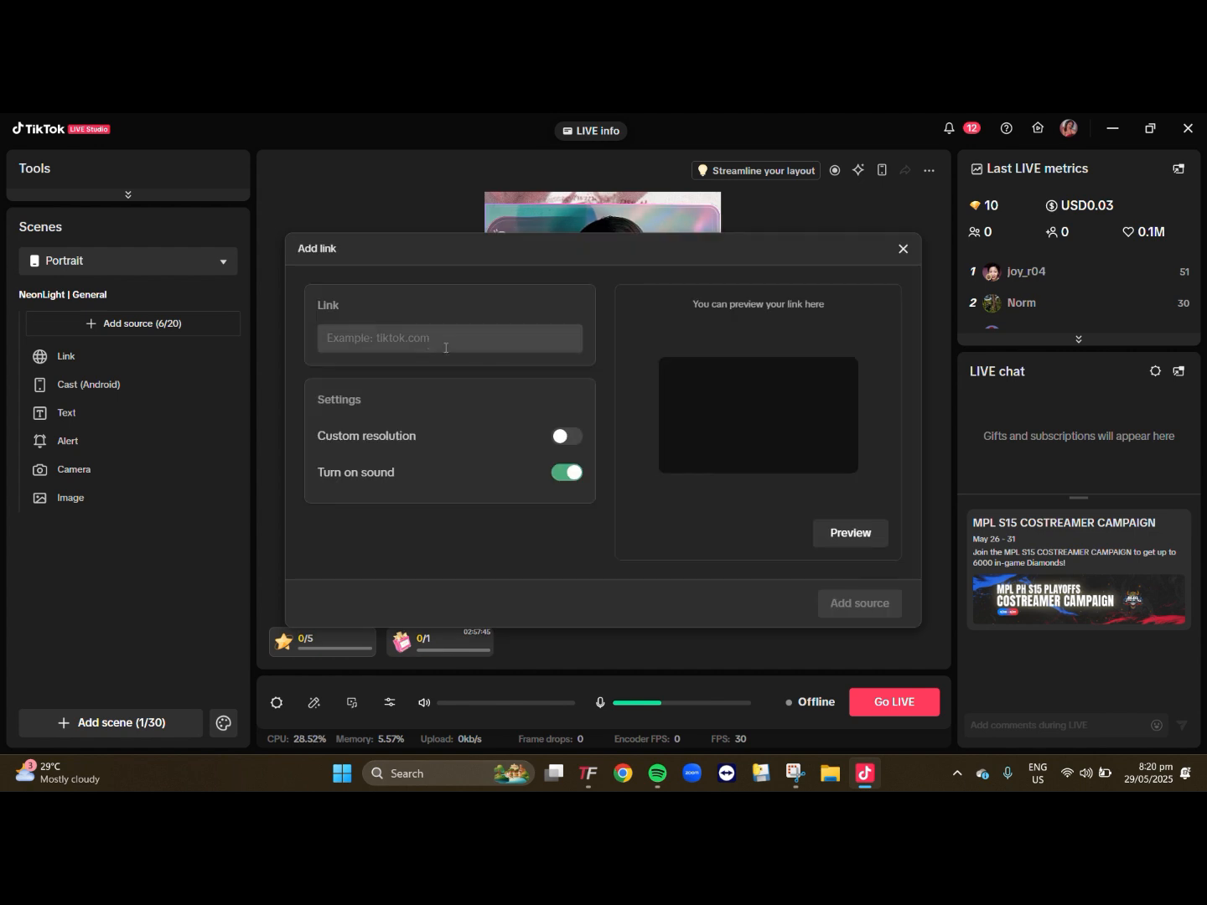
click(408, 338)
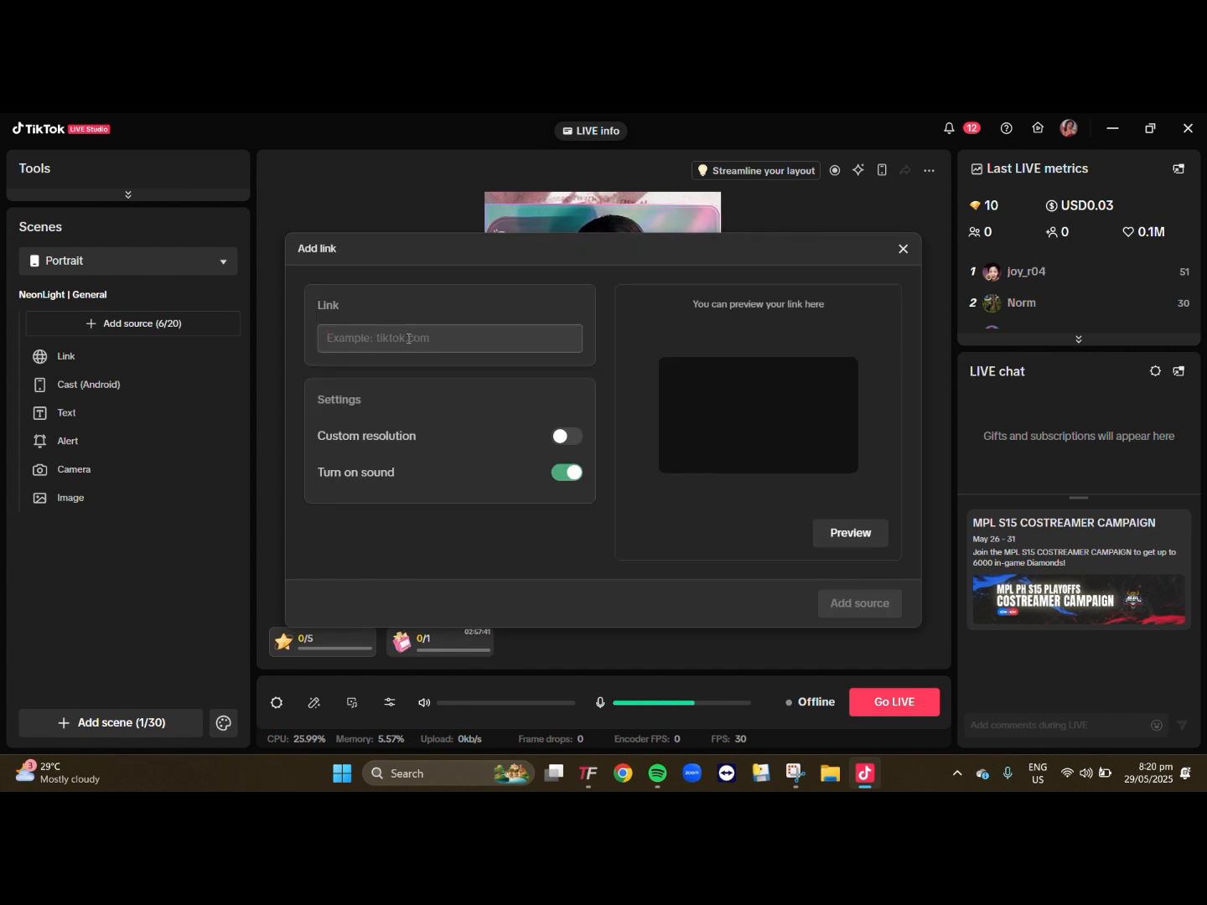
key(ctrl+v)
click(863, 603)
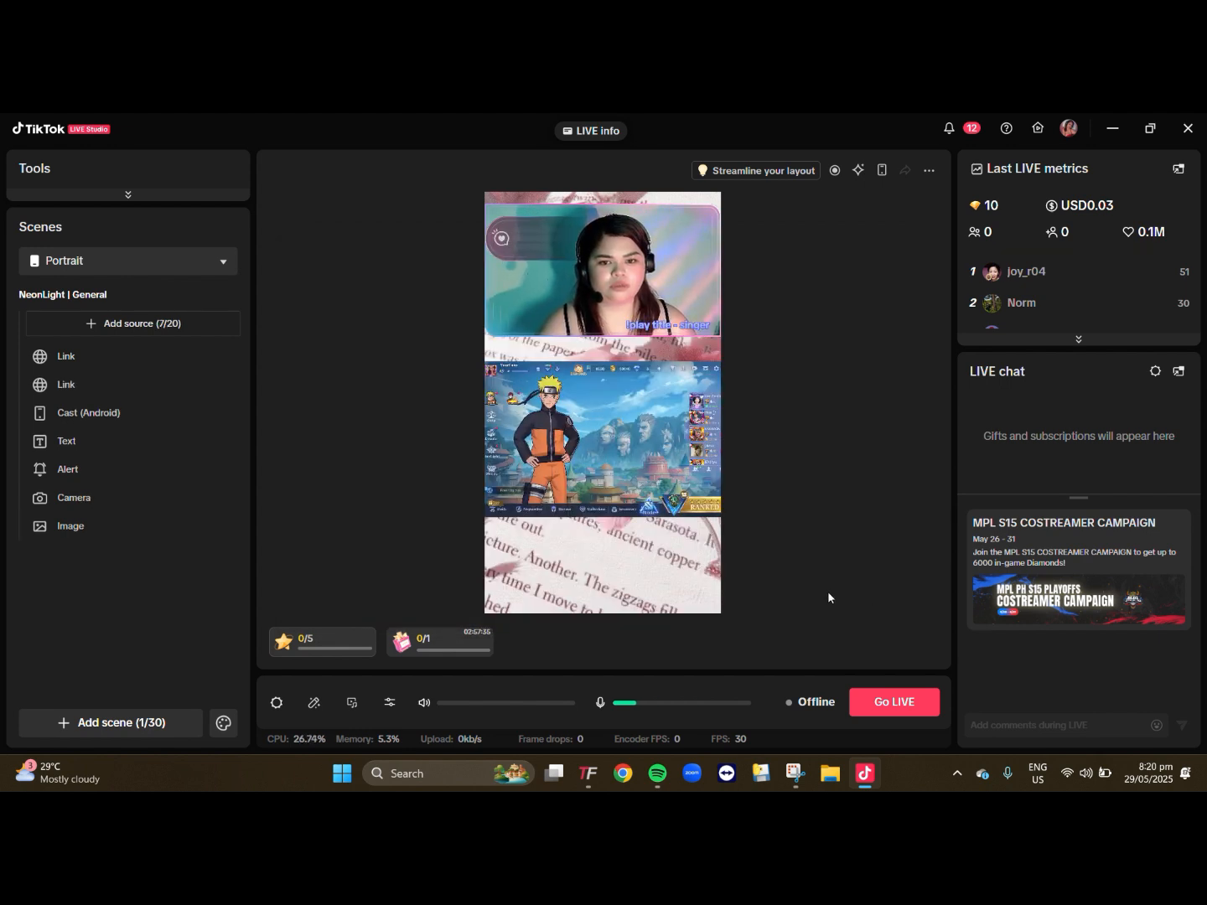
- Rename the Link source that lies over the camera as "top likers"
click(80, 360)
click(88, 386)
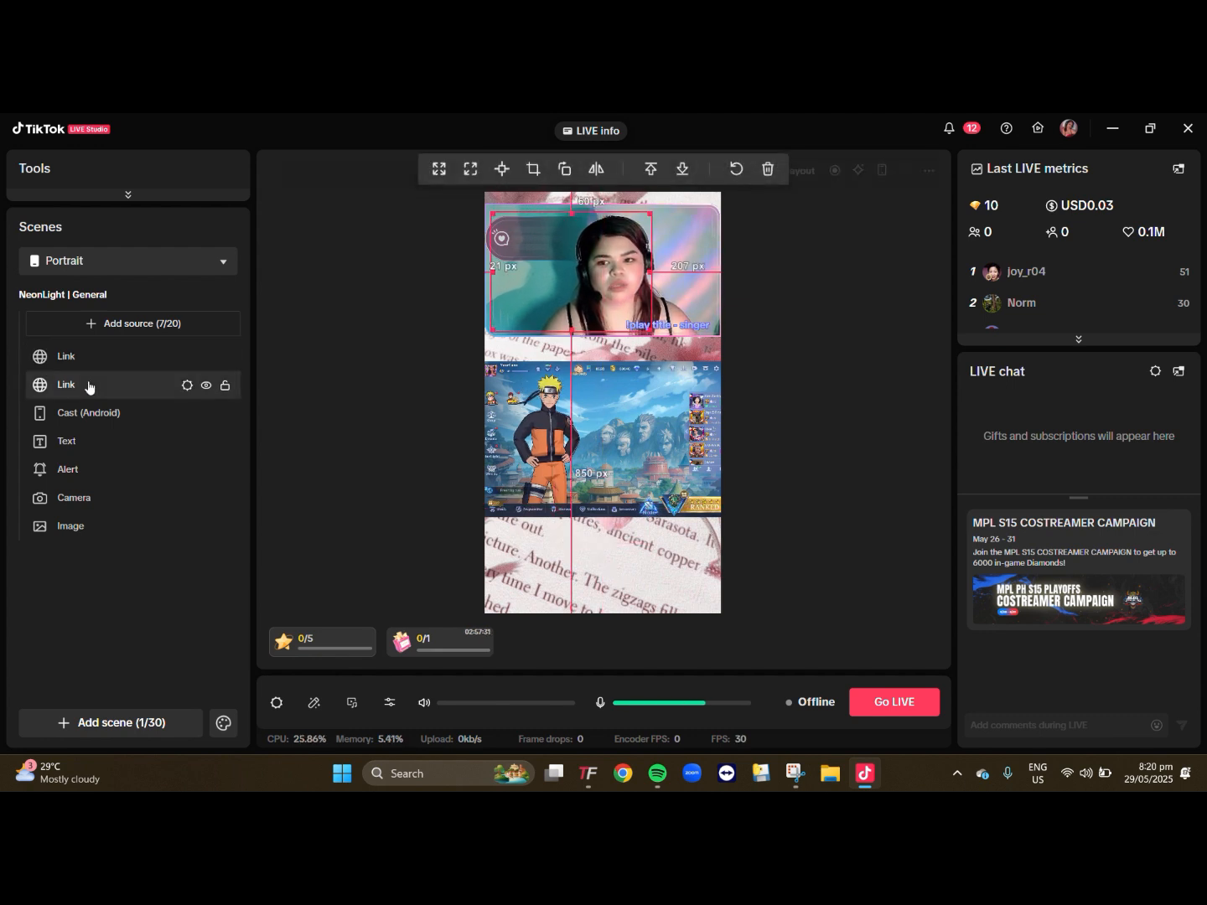
right_click(89, 386)
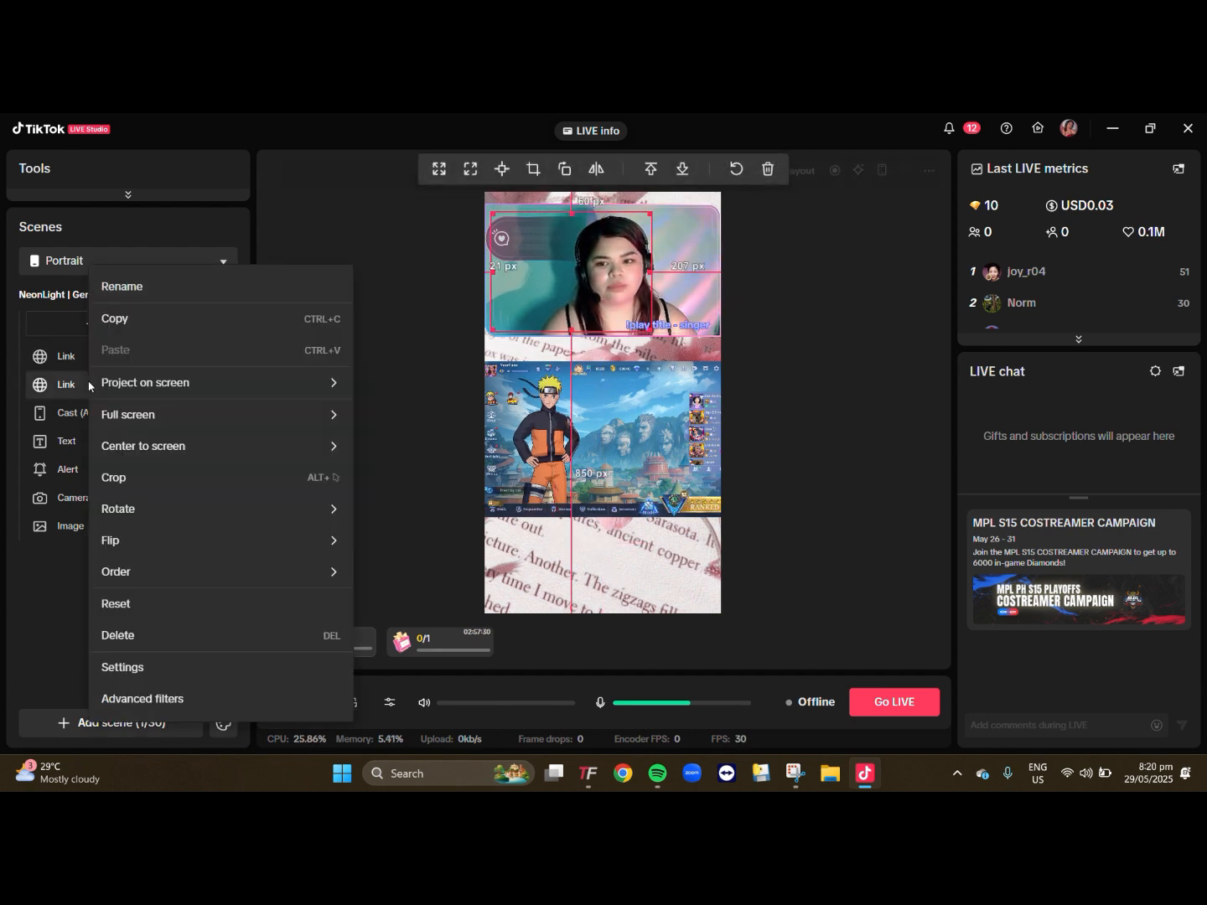
click(142, 284)
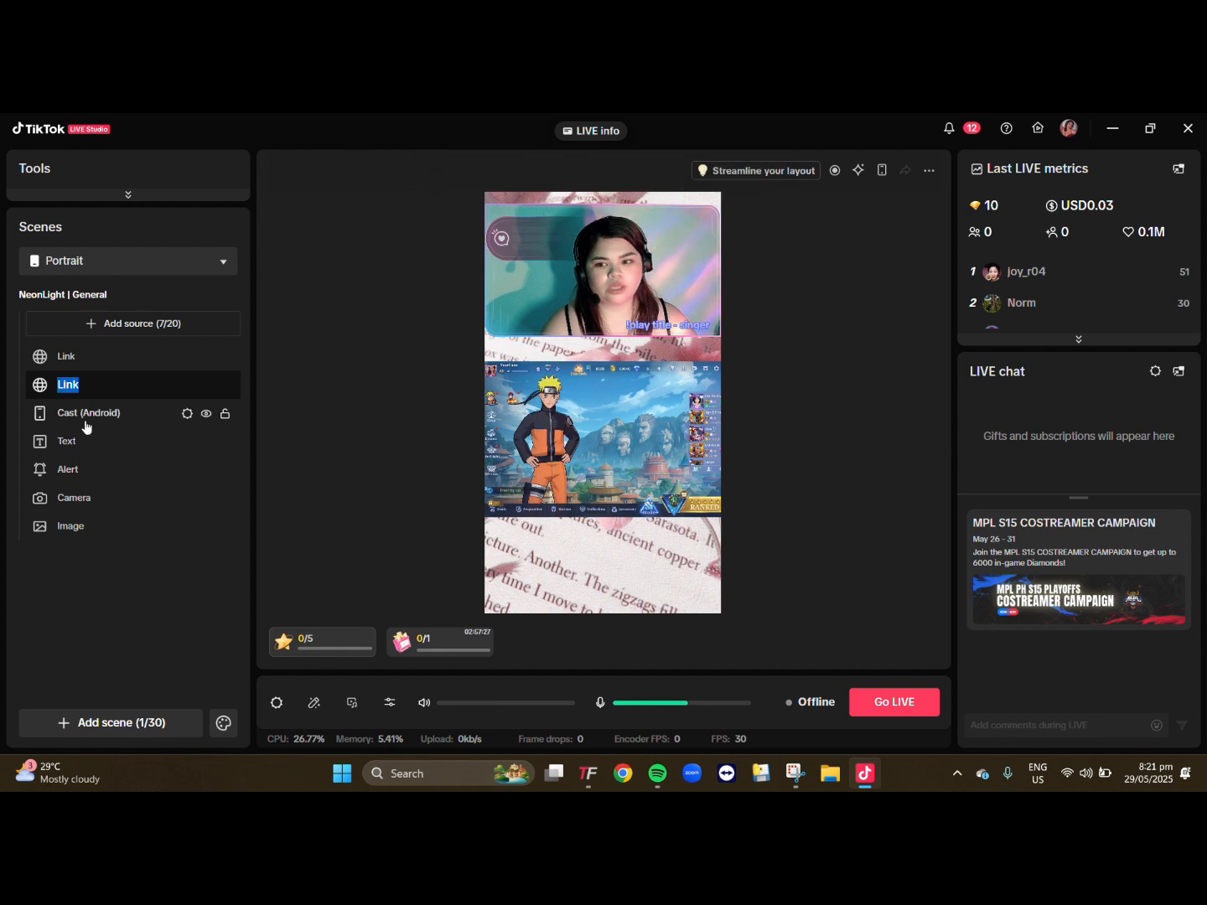
text(l)
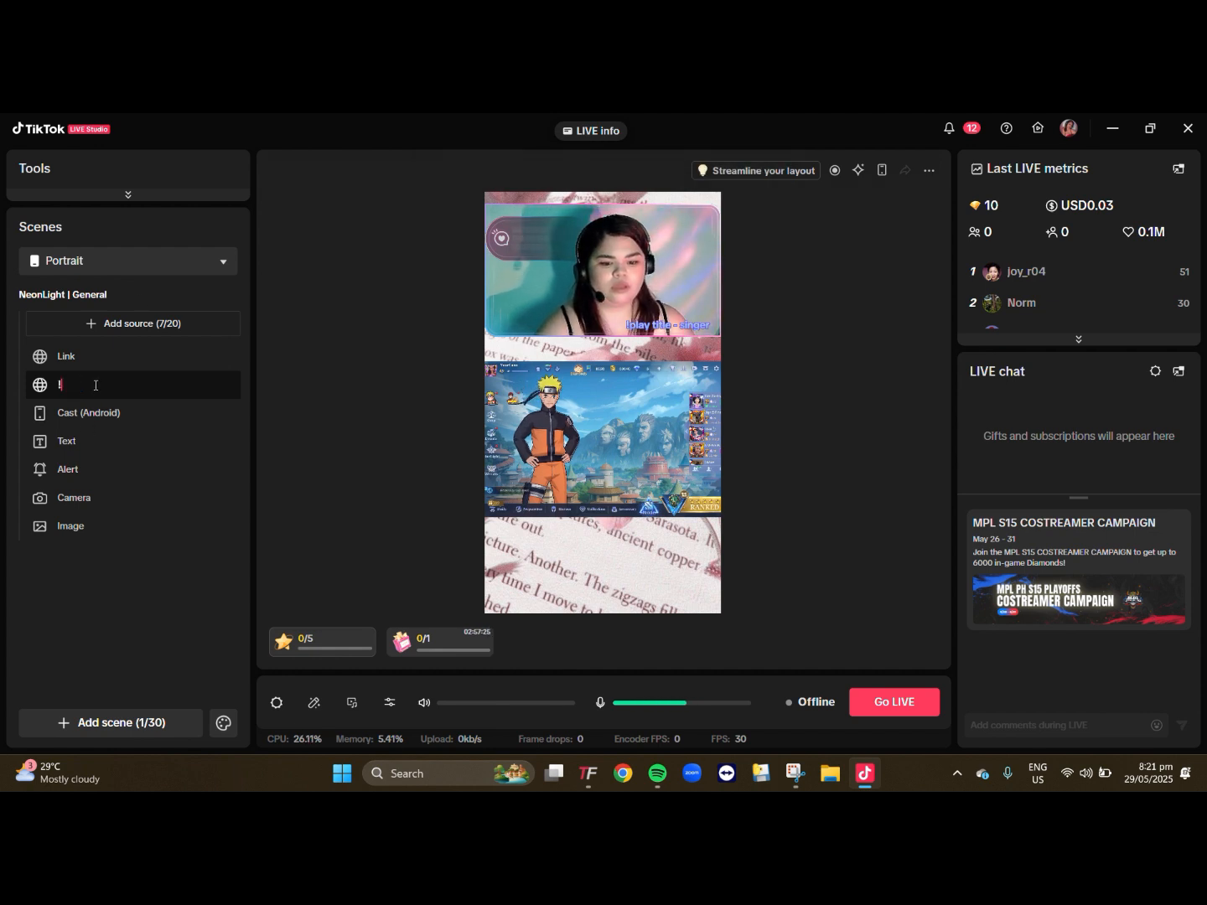
key(BackSpace)
text(top )
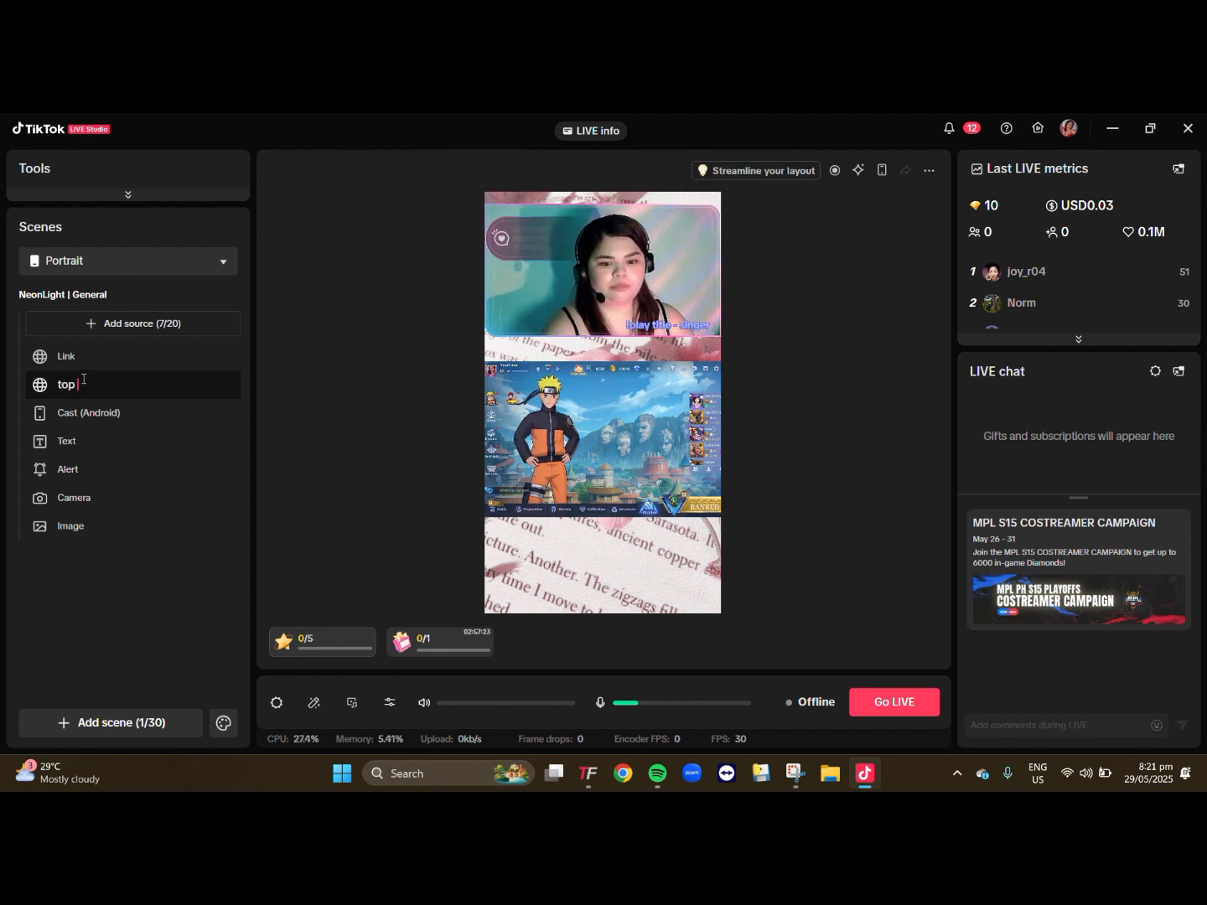
text(()
text(ikers)
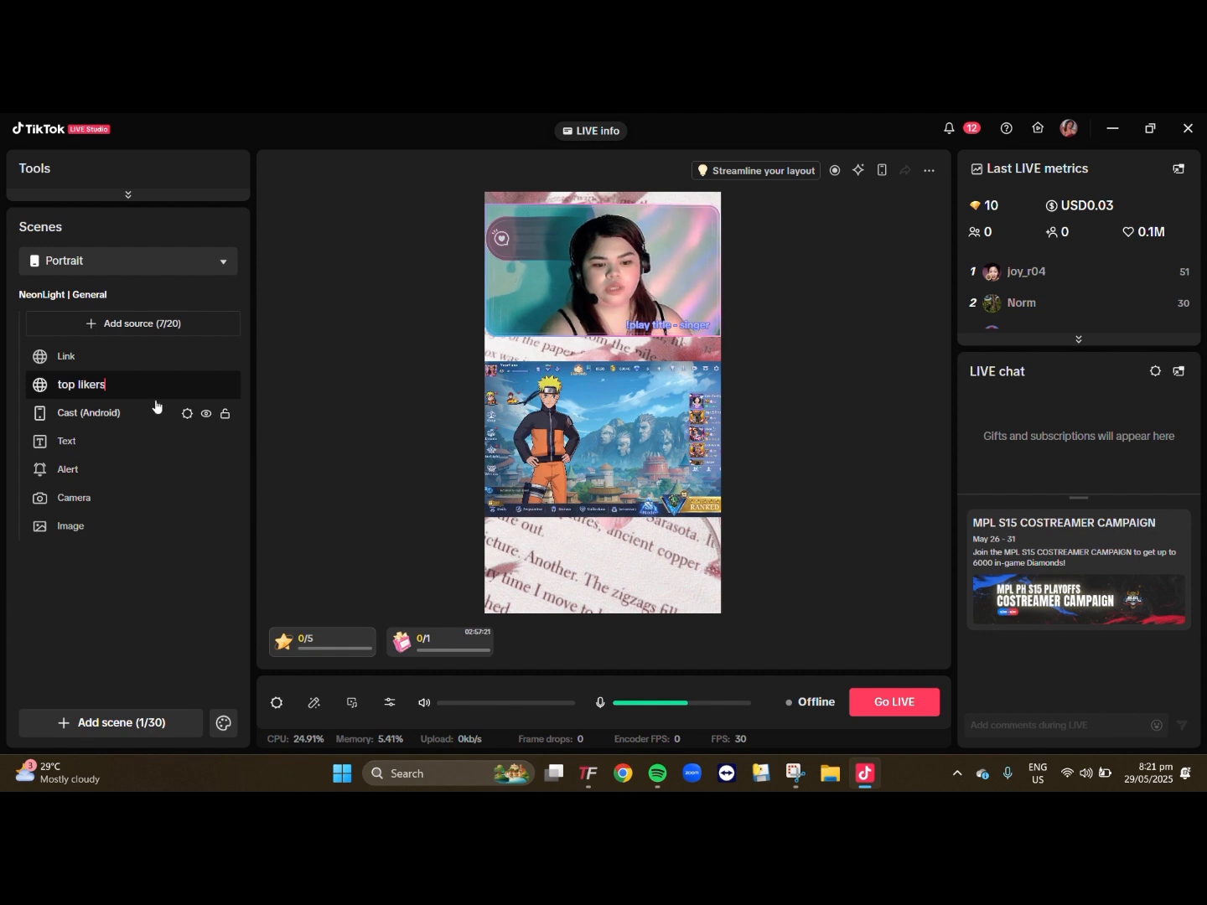
key(Return)
- Rename the newly added Link source as "top gifters"
click(115, 356)
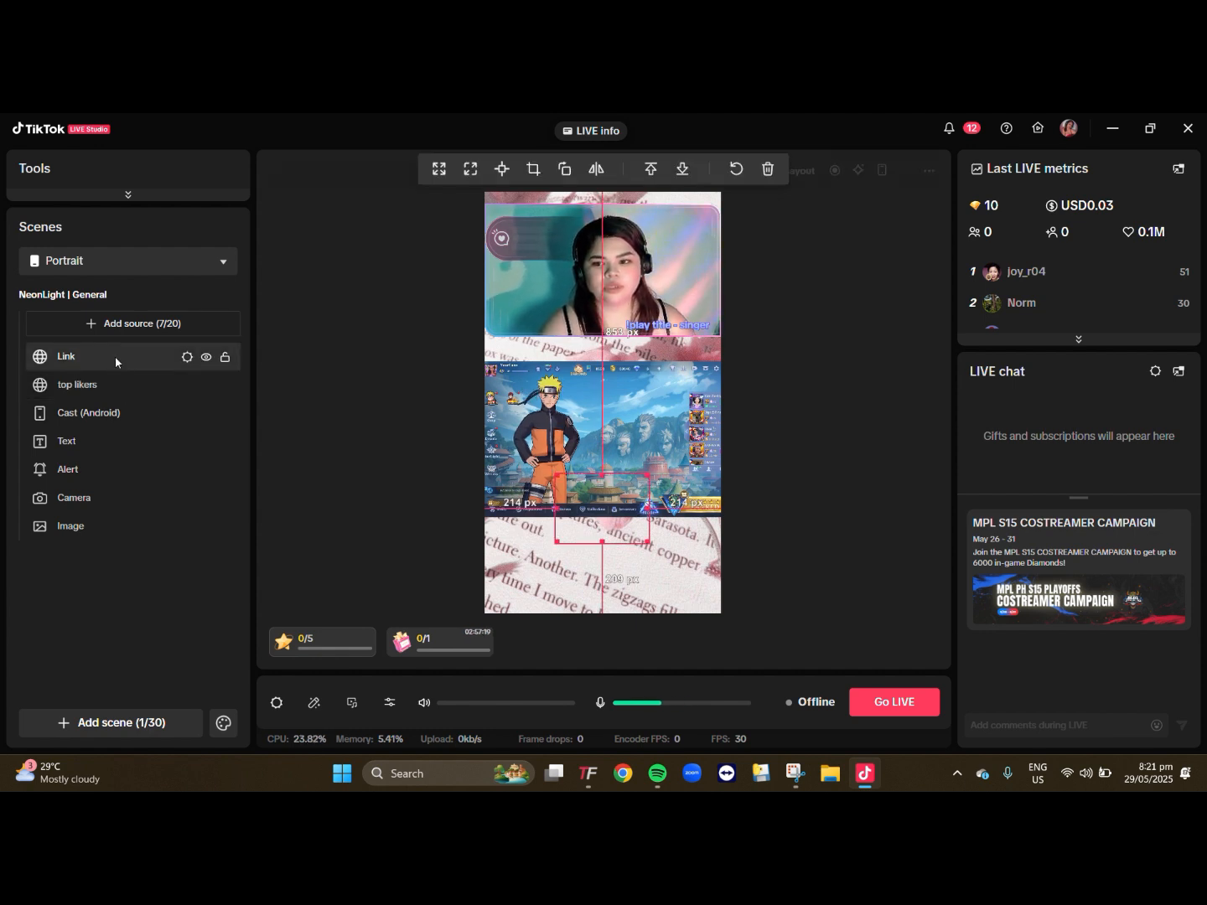
right_click(116, 357)
click(167, 286)
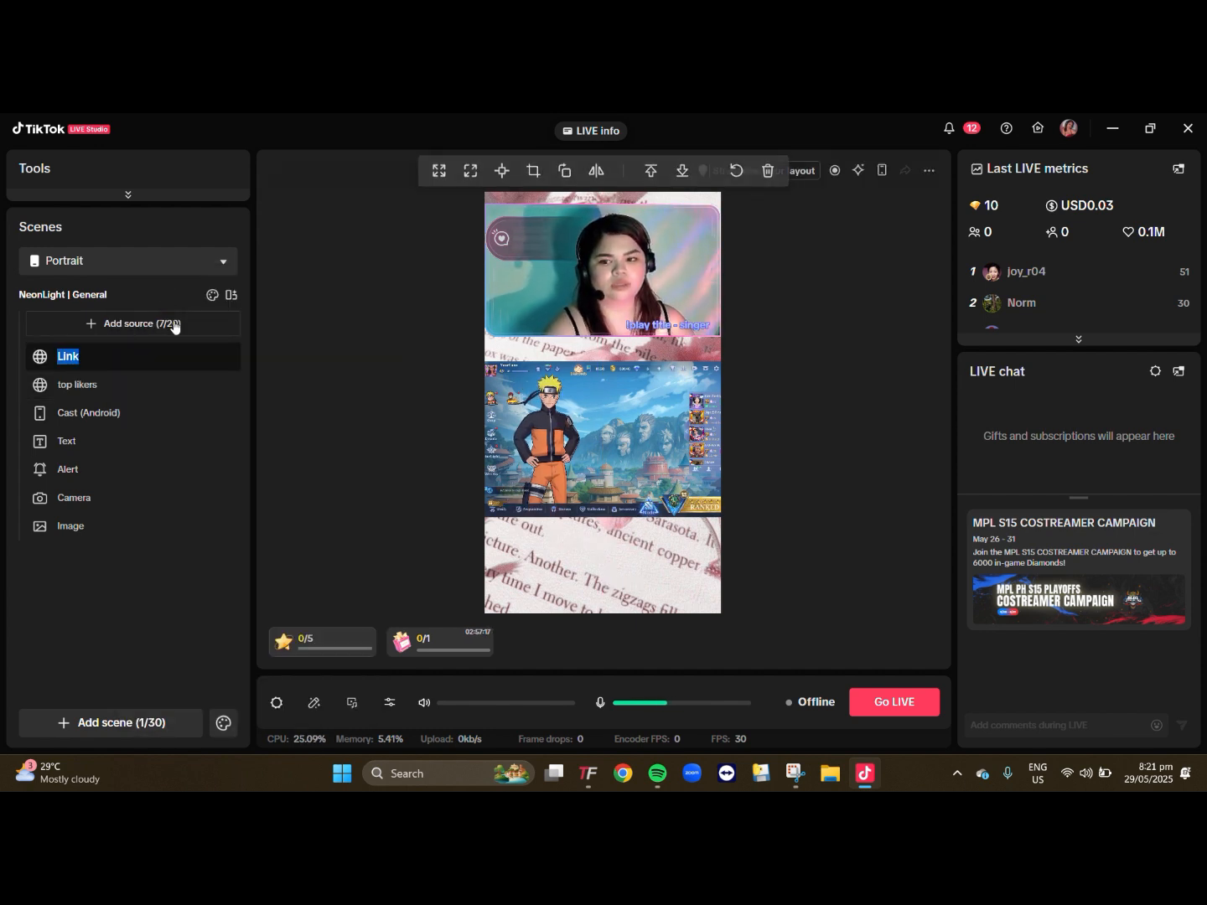
text(top gifters)
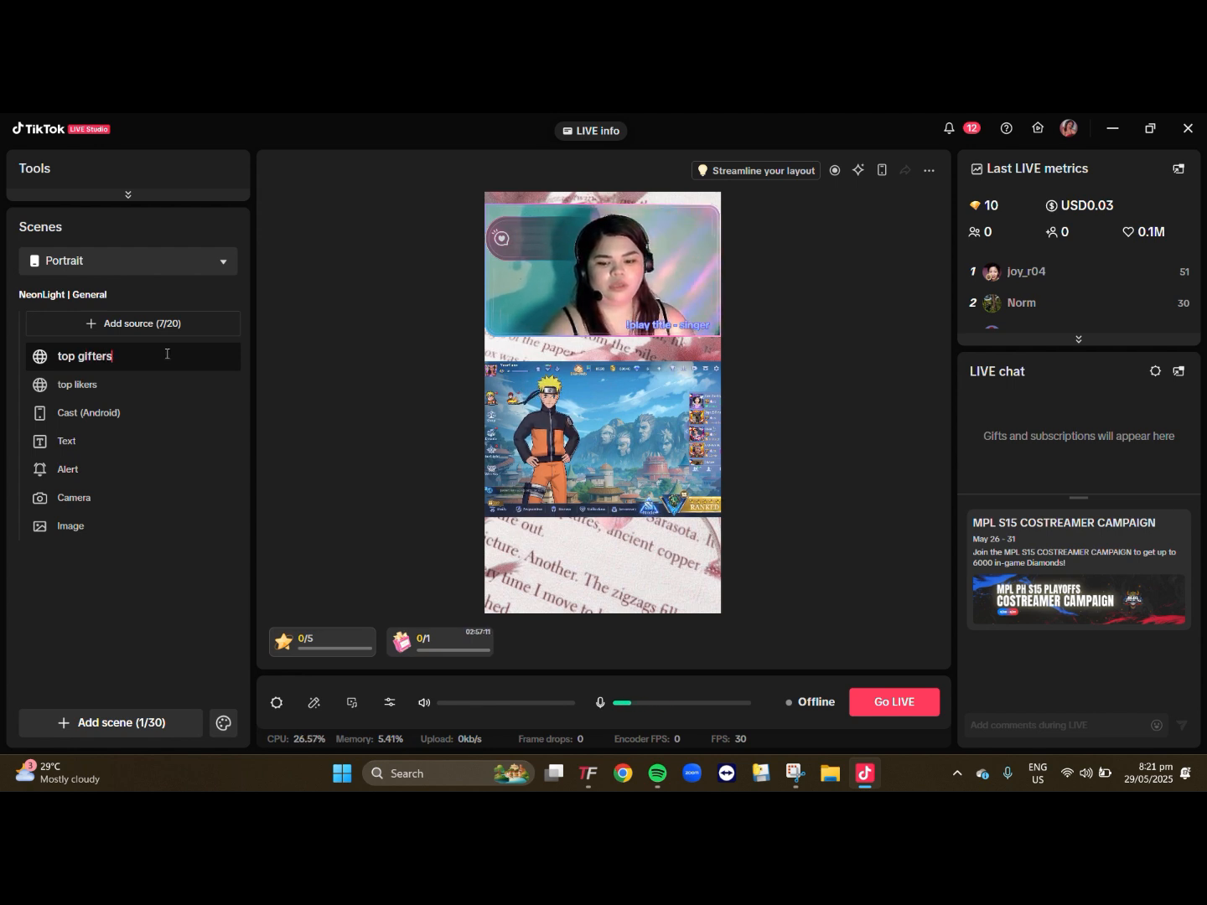
key(Escape)
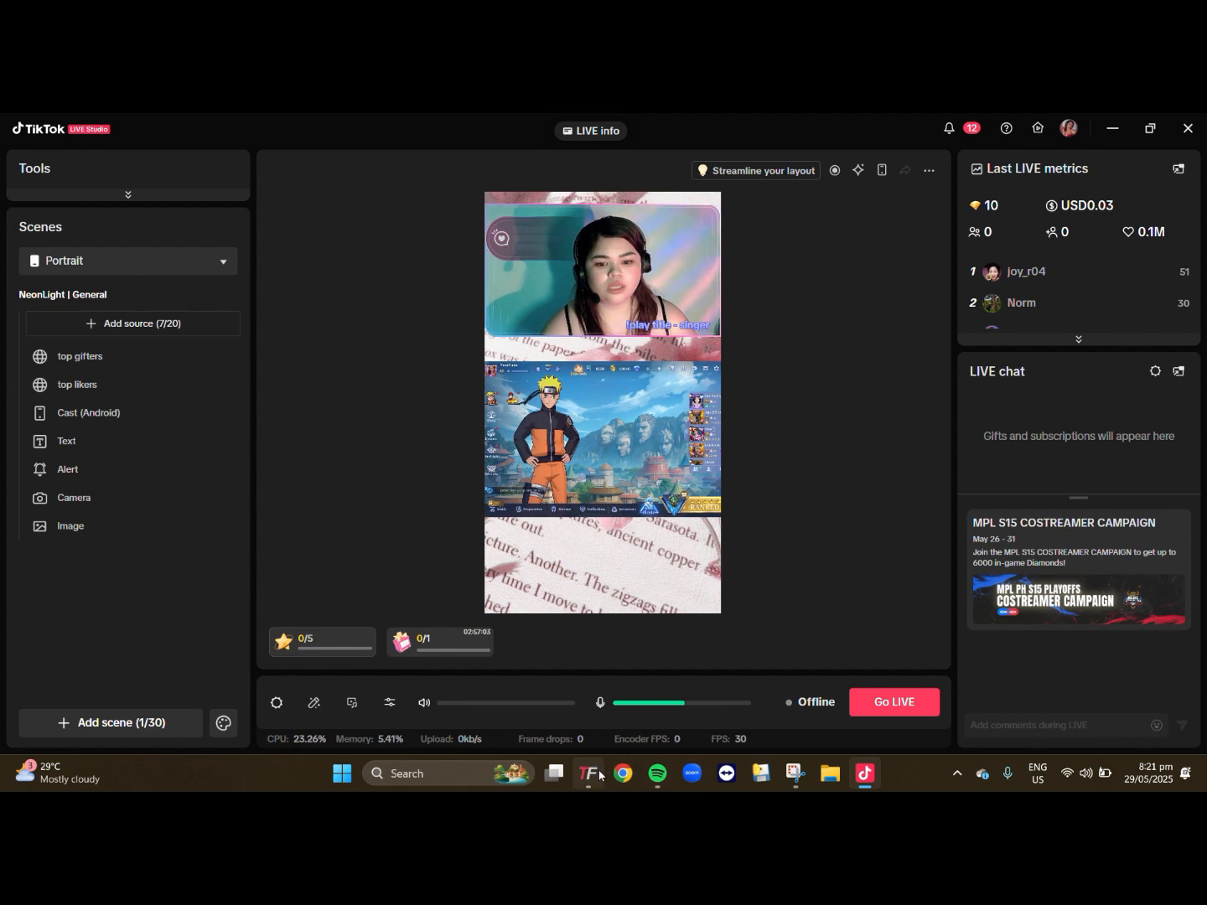
- Switch to Spotify, lower its playback volume to about a fifth, and close its window
mouse_move(599, 775)
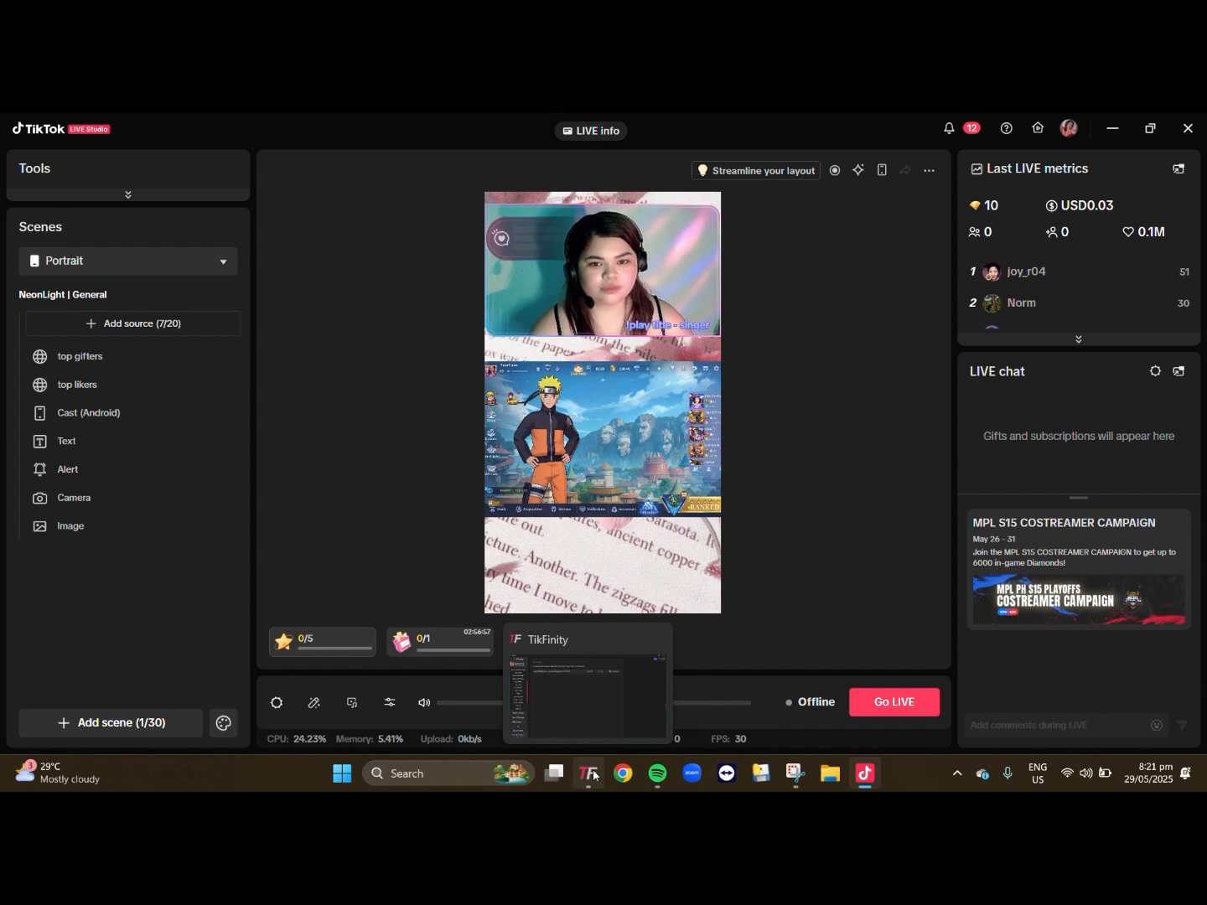
click(659, 777)
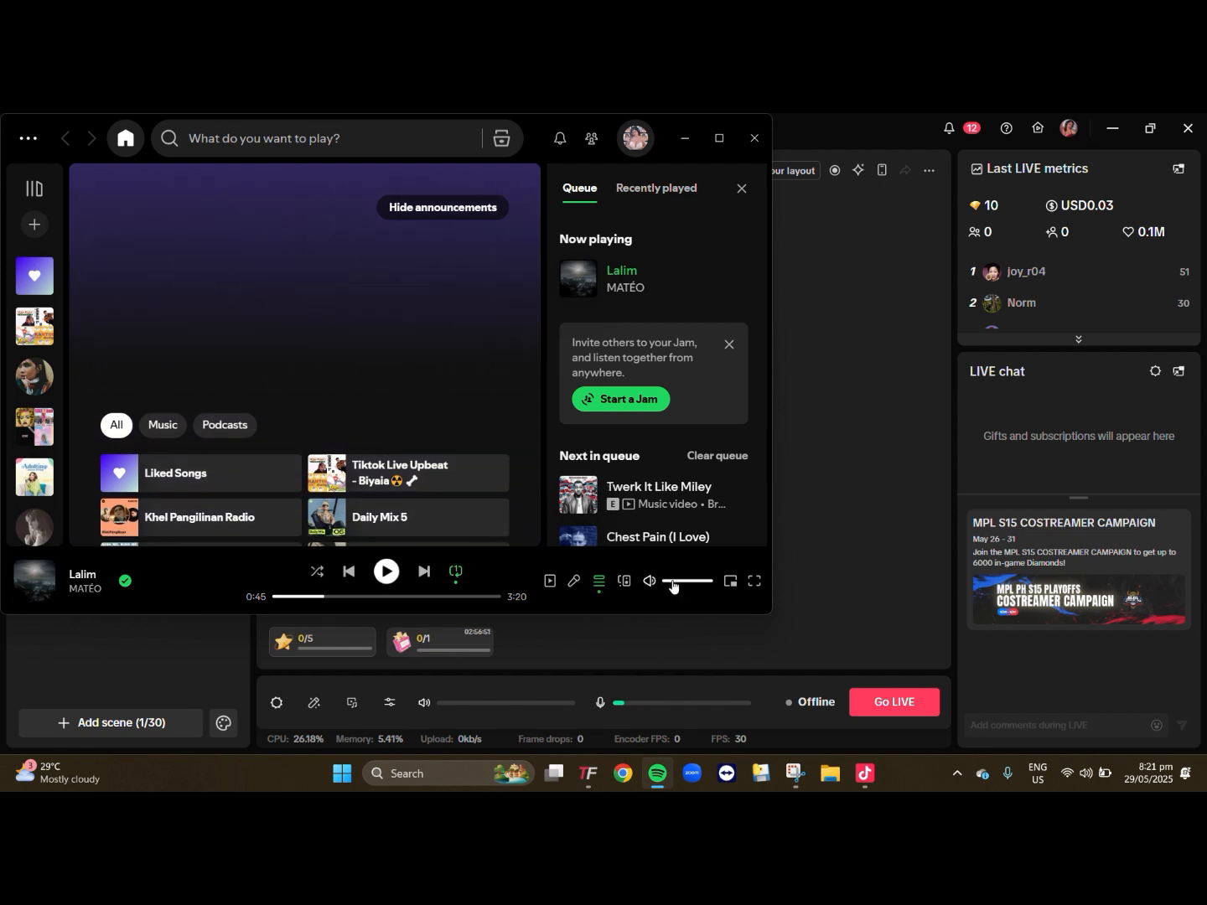
click(671, 580)
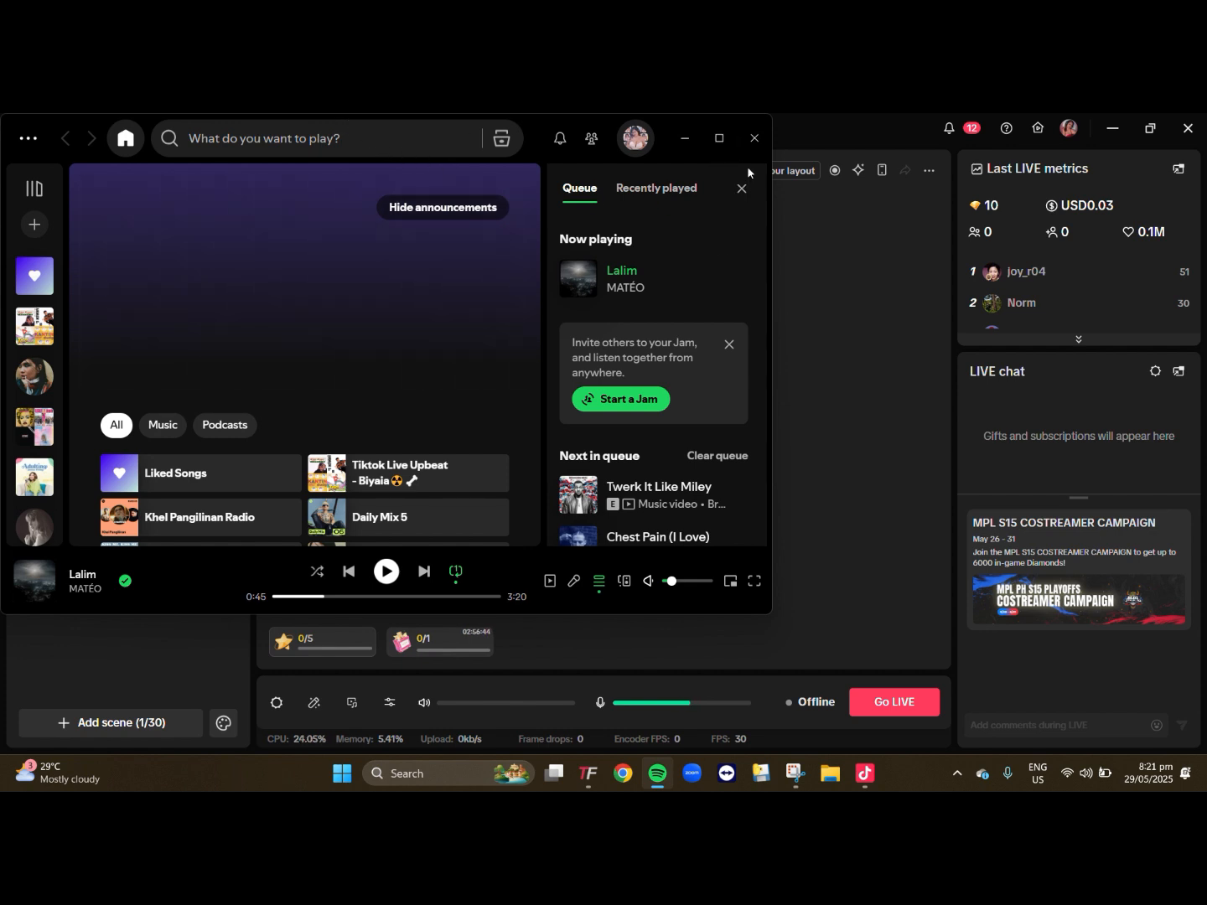
click(754, 138)
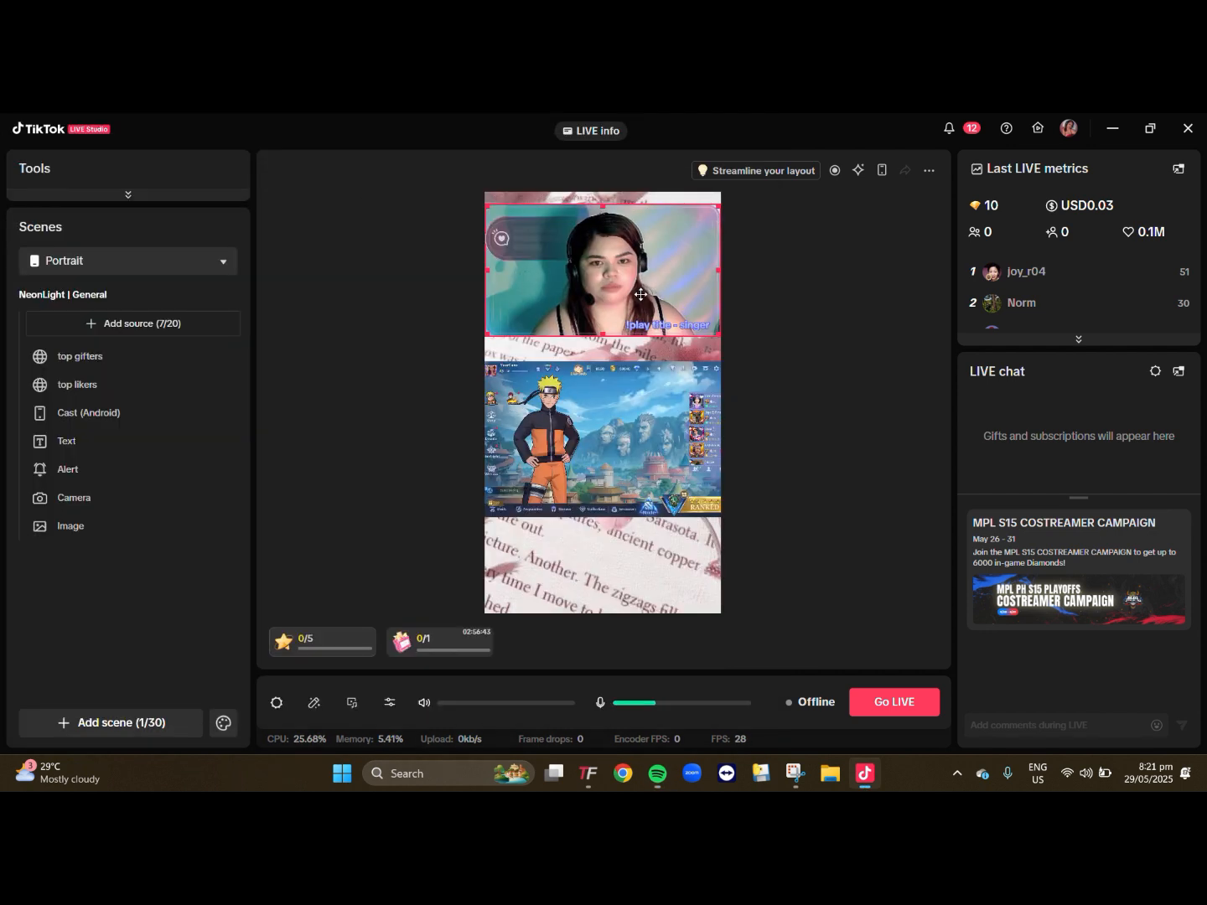
- Switch to TikFinity and examine the commands and settings of the Spotify Song Requests feature
click(585, 774)
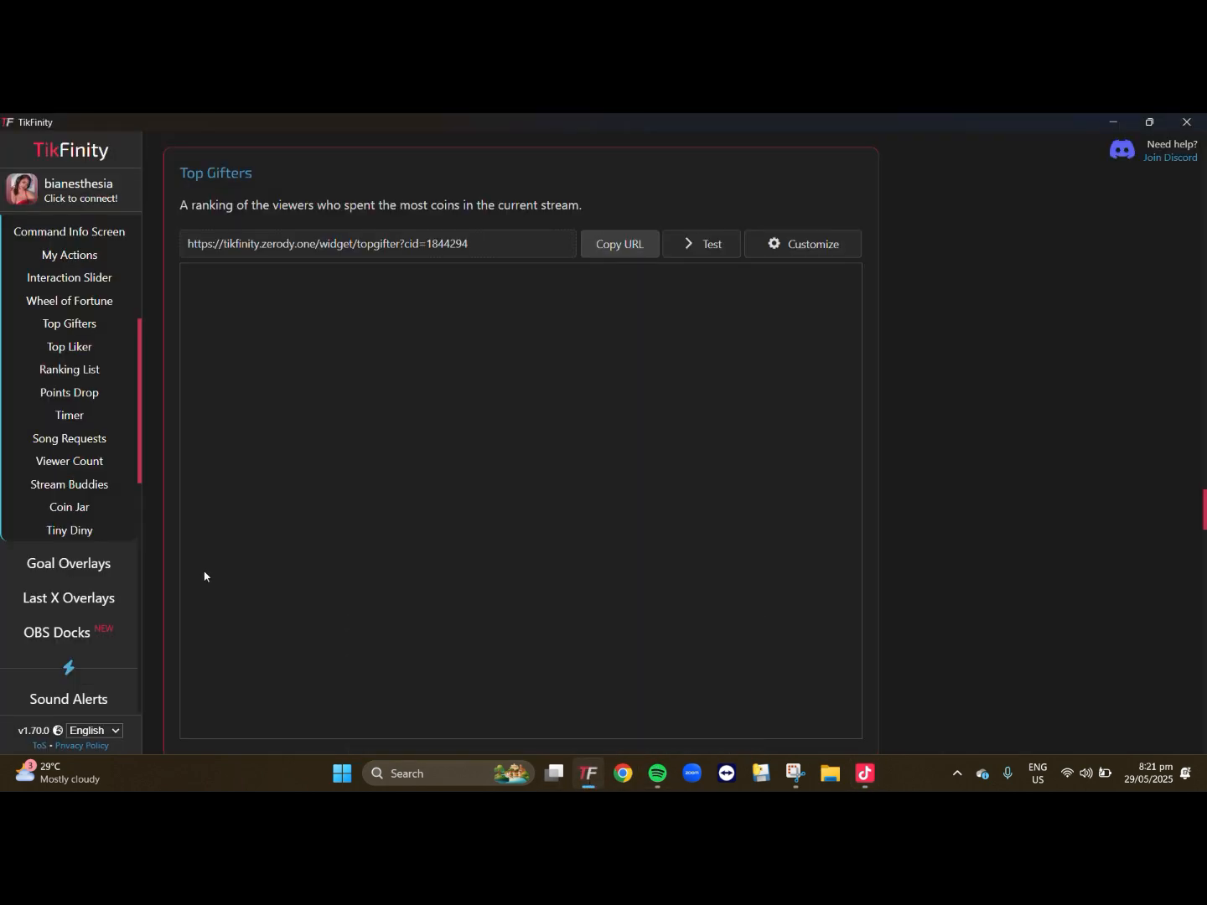
scroll(65, 570, down, 2)
scroll(56, 491, up, 4)
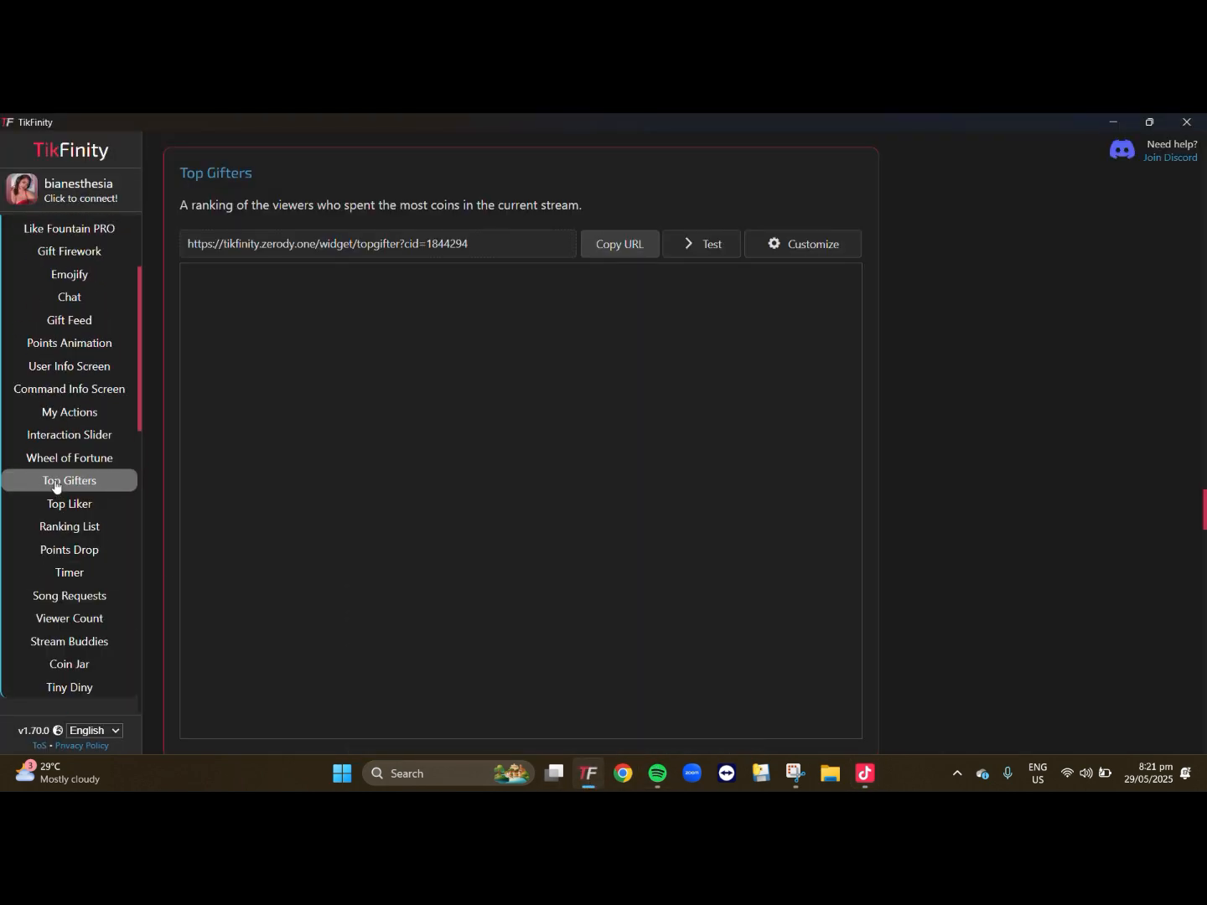
scroll(56, 486, down, 5)
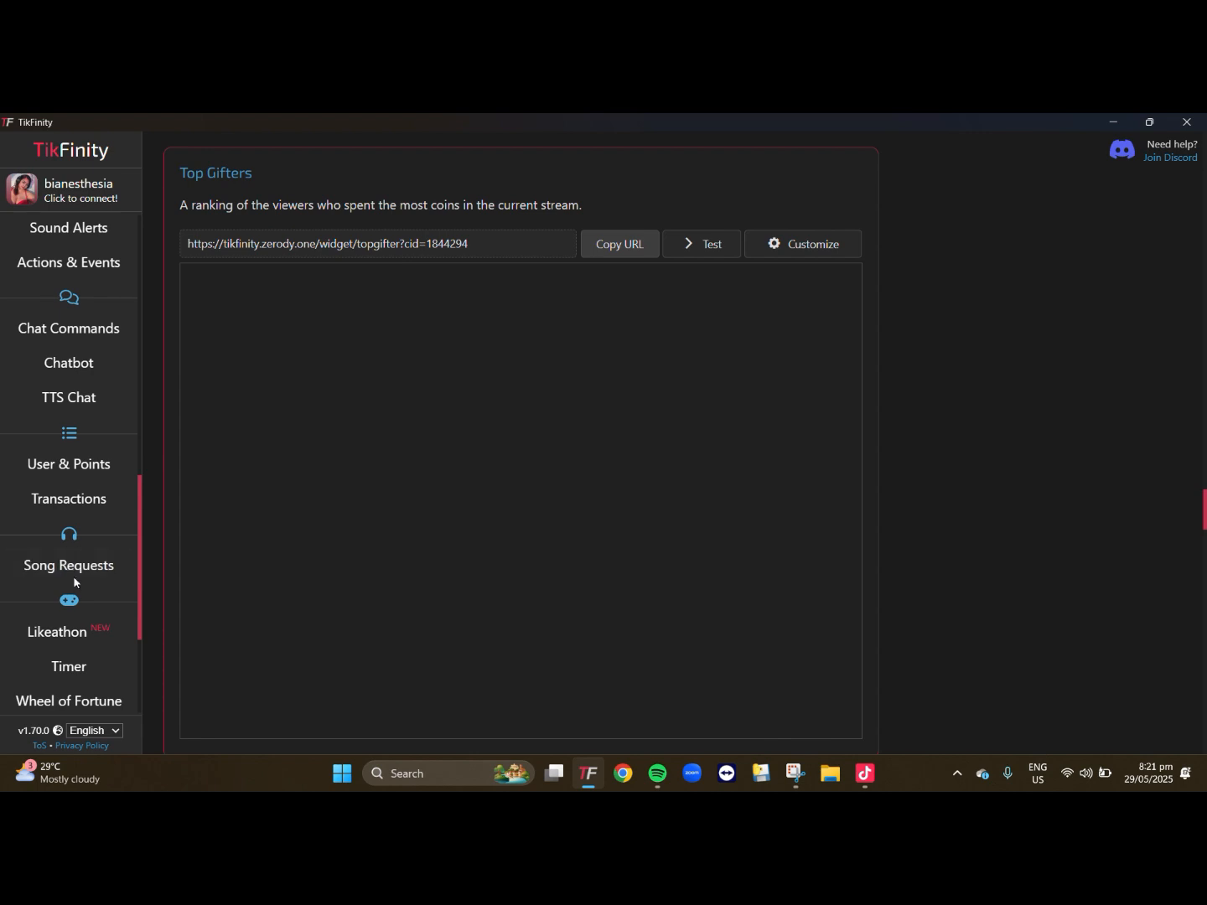
click(73, 567)
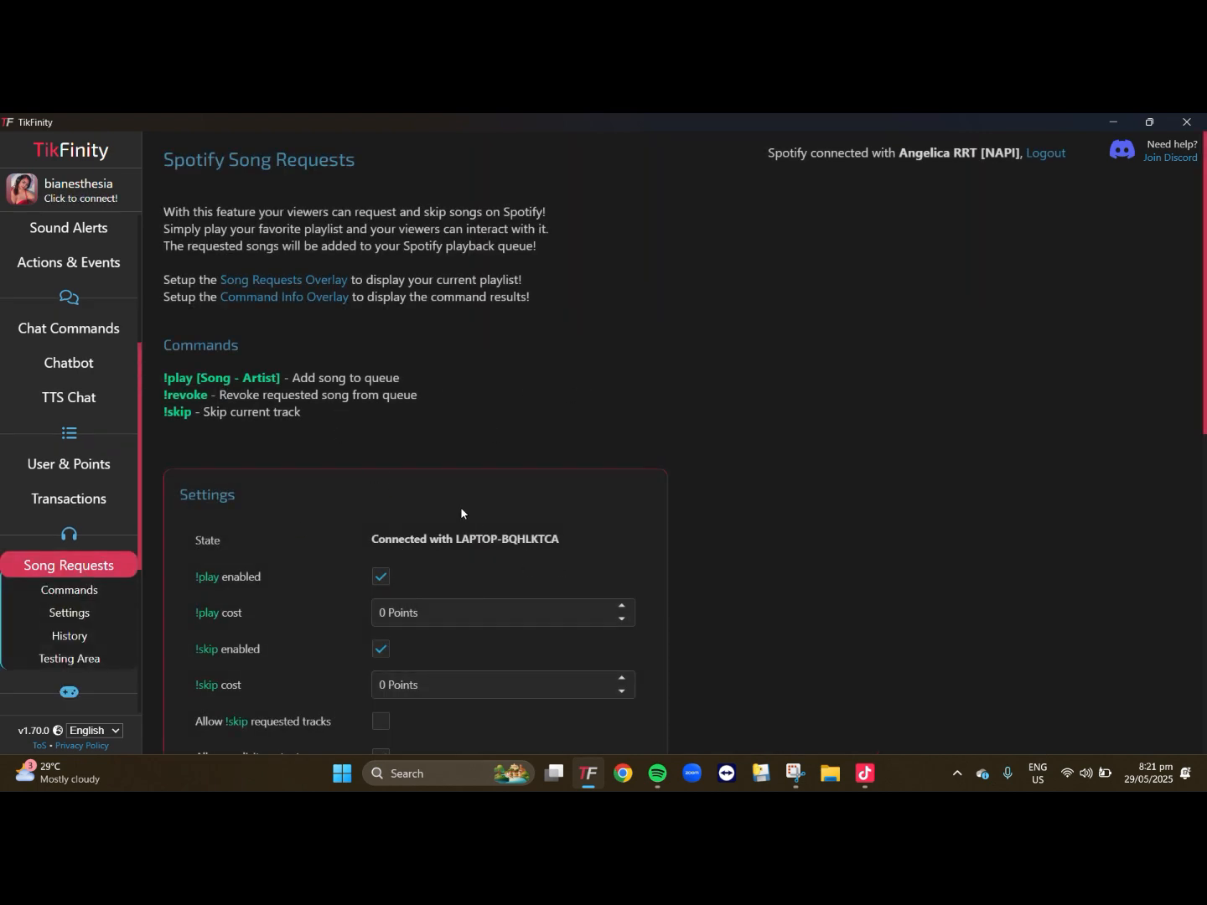
scroll(460, 507, down, 4)
scroll(460, 506, up, 3)
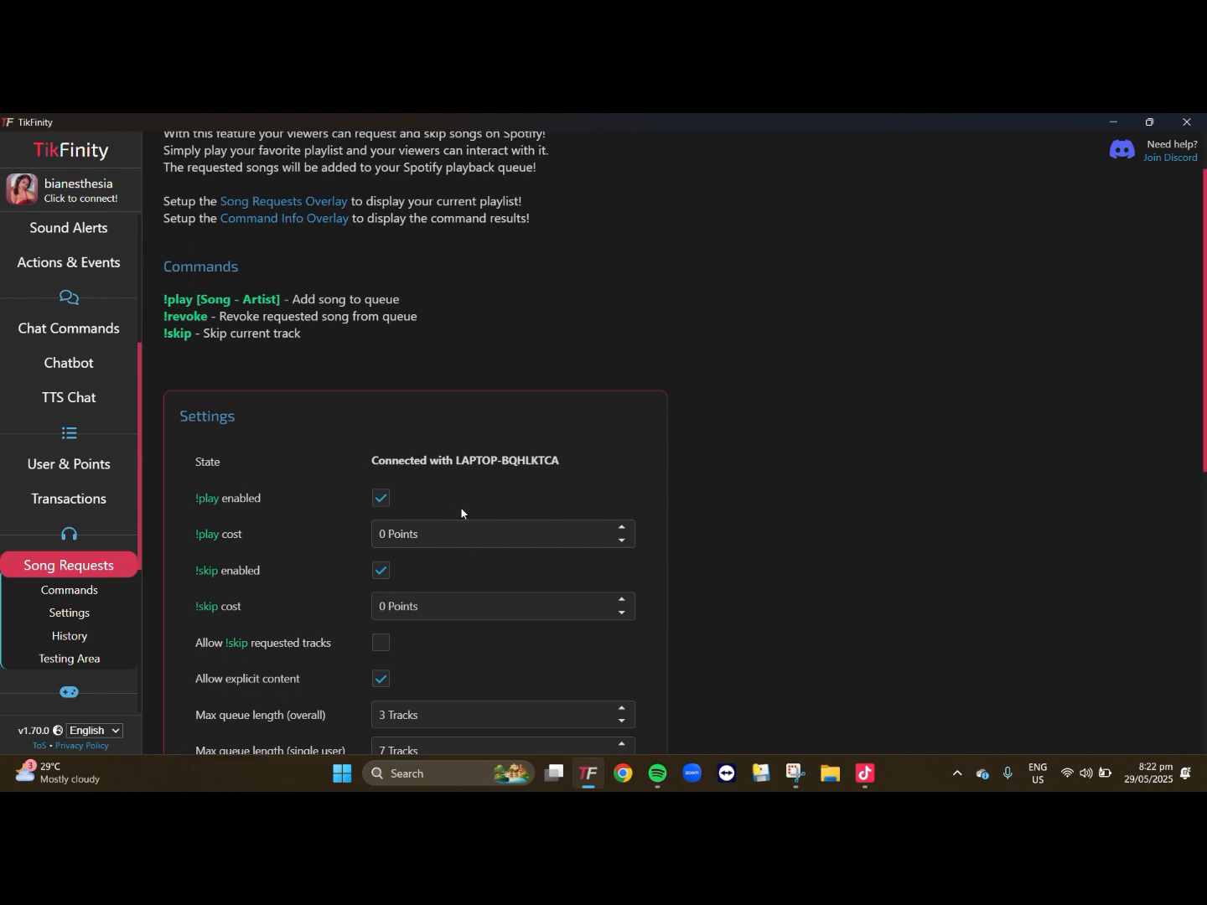
scroll(460, 507, up, 1)
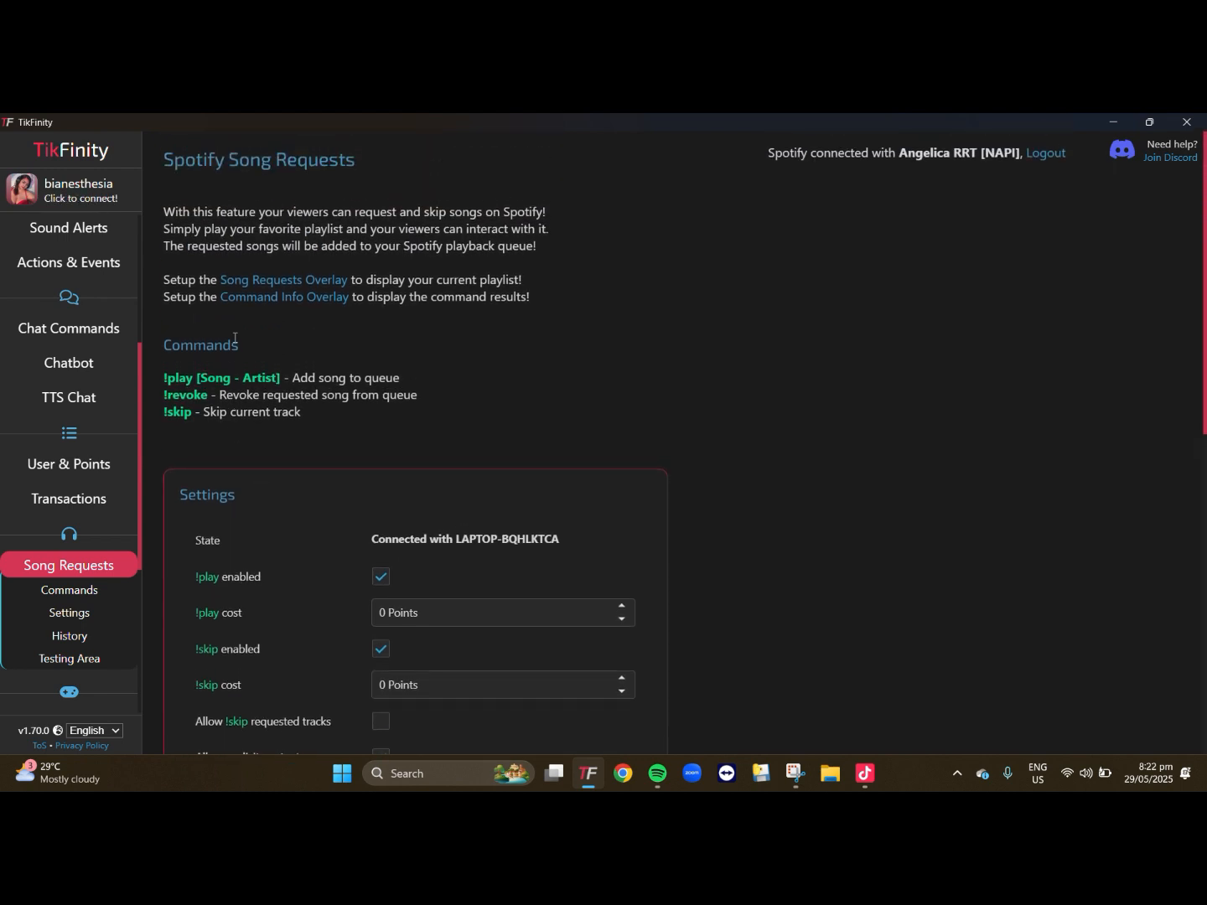
scroll(393, 568, down, 5)
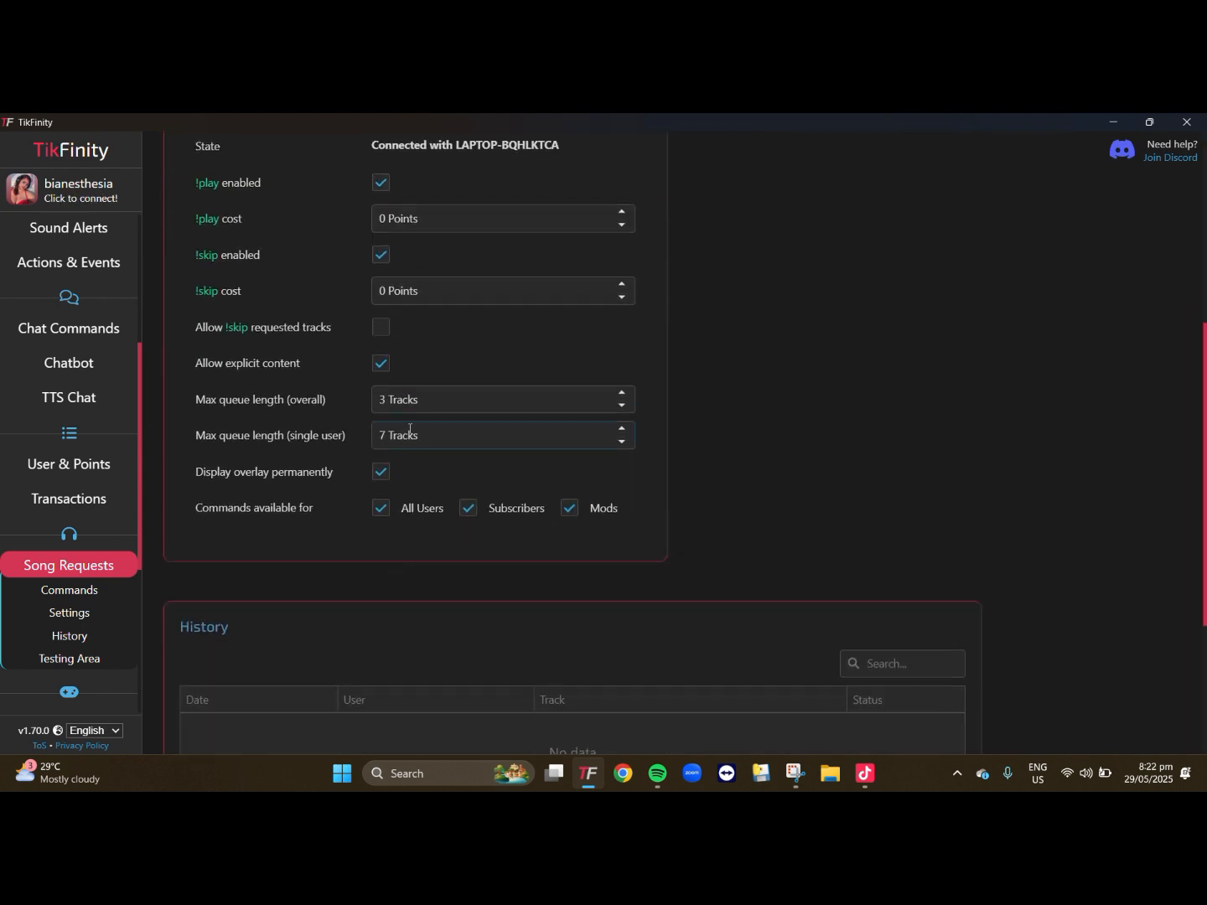
- Send a test song request for "SINING - DIONELA" and check its entry in the request history
scroll(410, 429, down, 3)
scroll(439, 538, up, 4)
scroll(428, 566, down, 4)
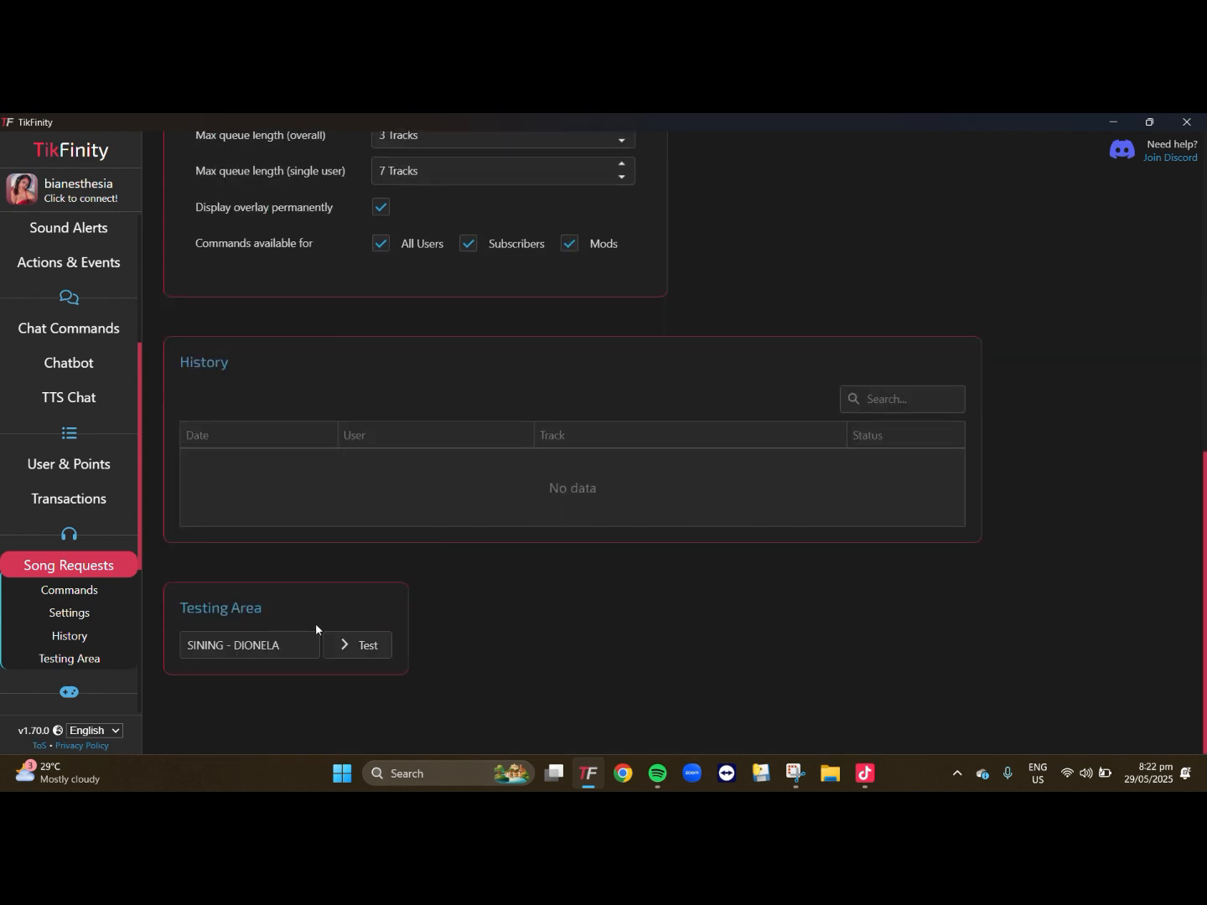
click(251, 644)
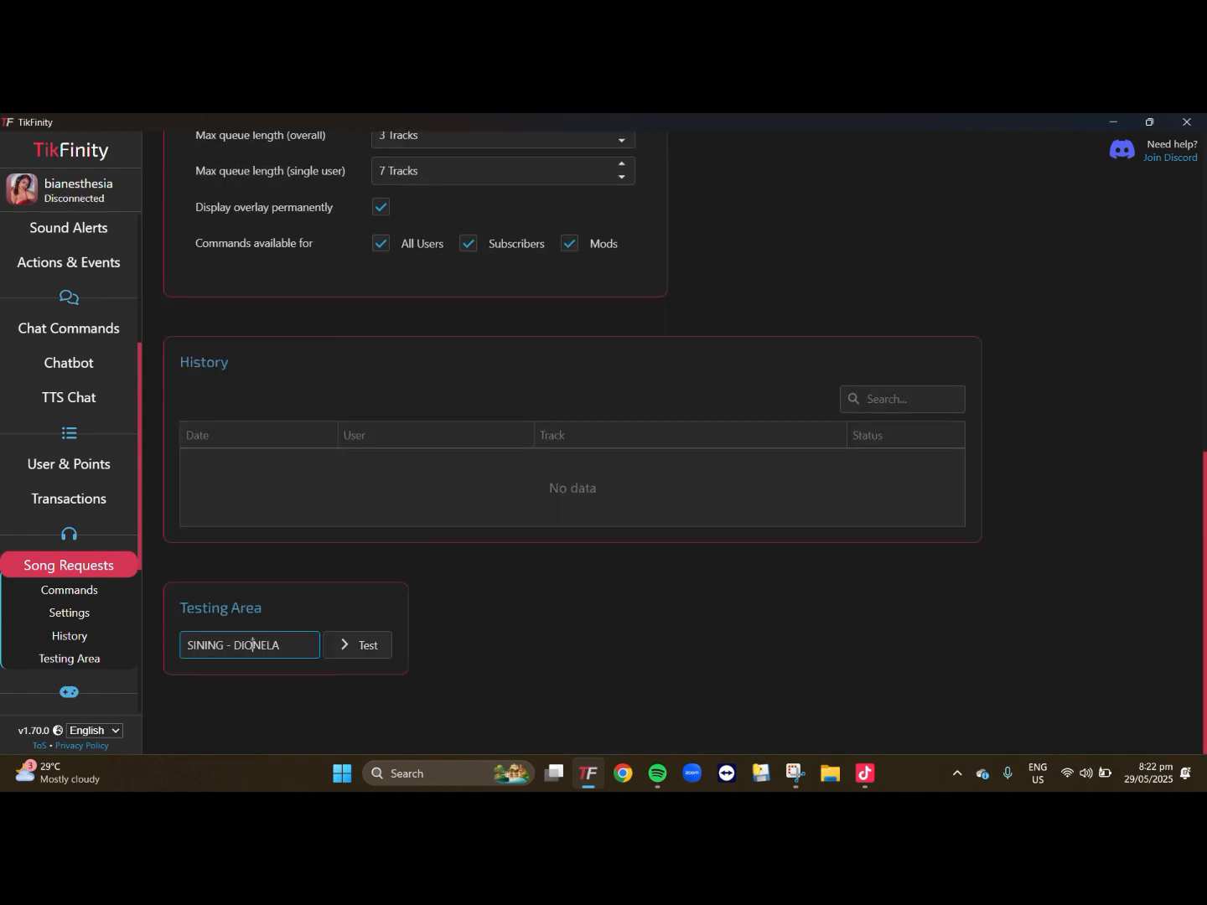
click(381, 647)
scroll(369, 461, up, 2)
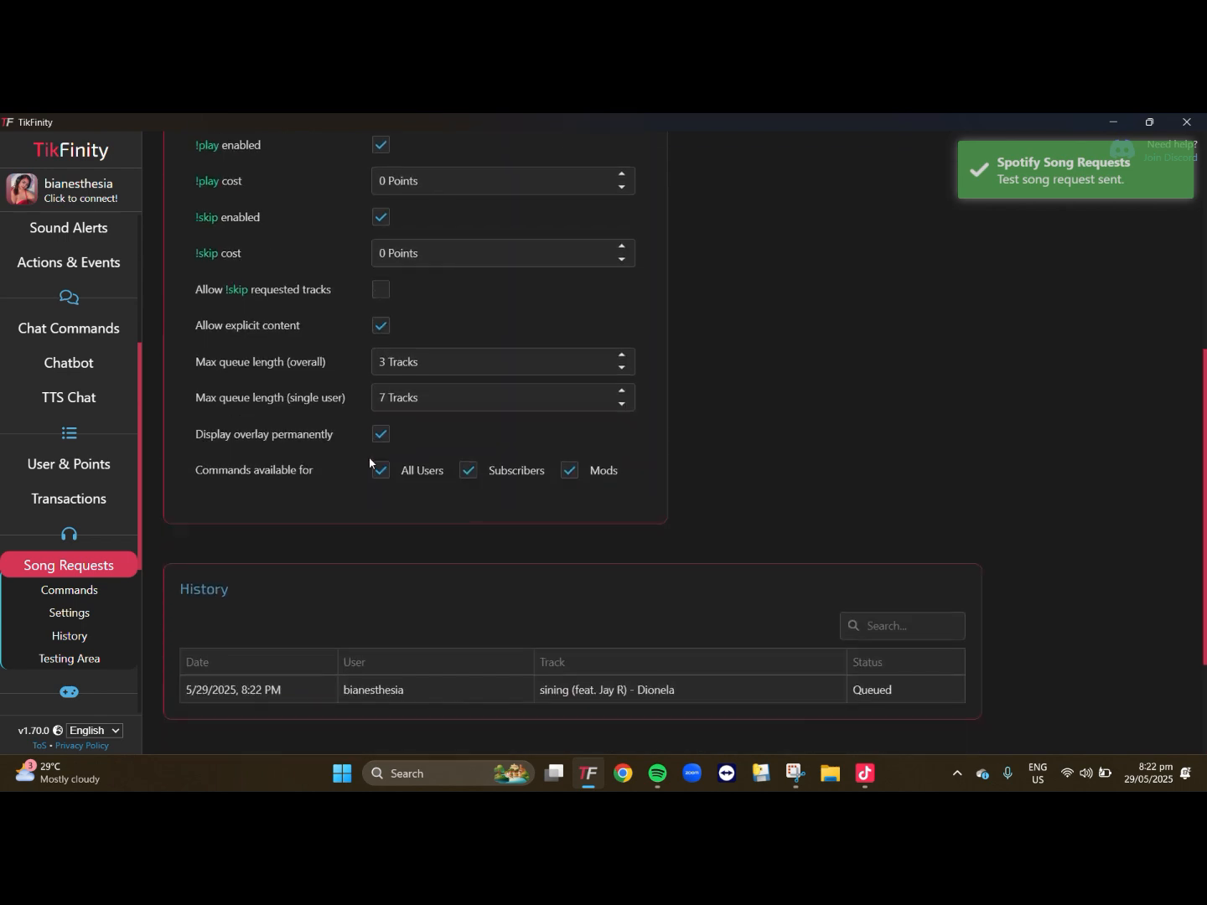
scroll(243, 615, down, 1)
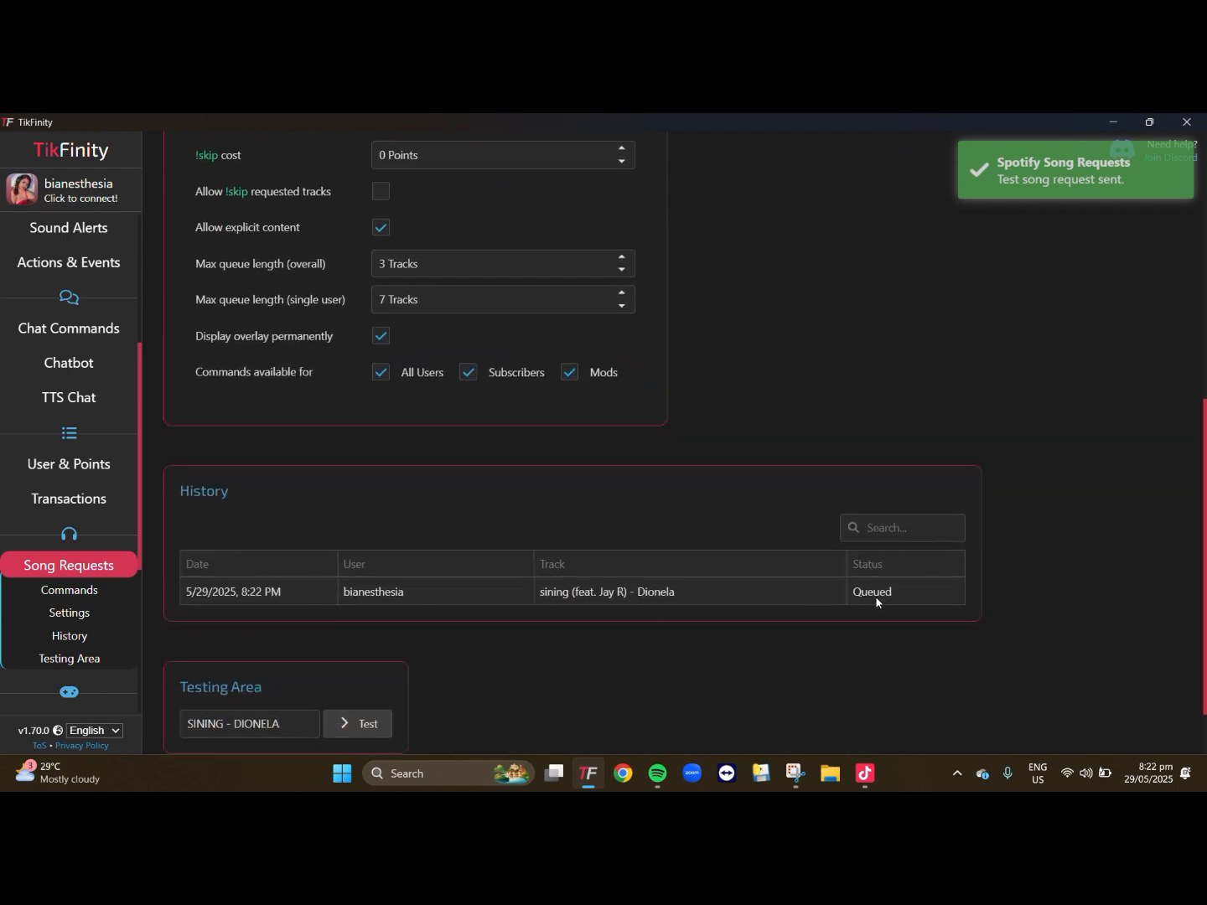
scroll(676, 581, up, 3)
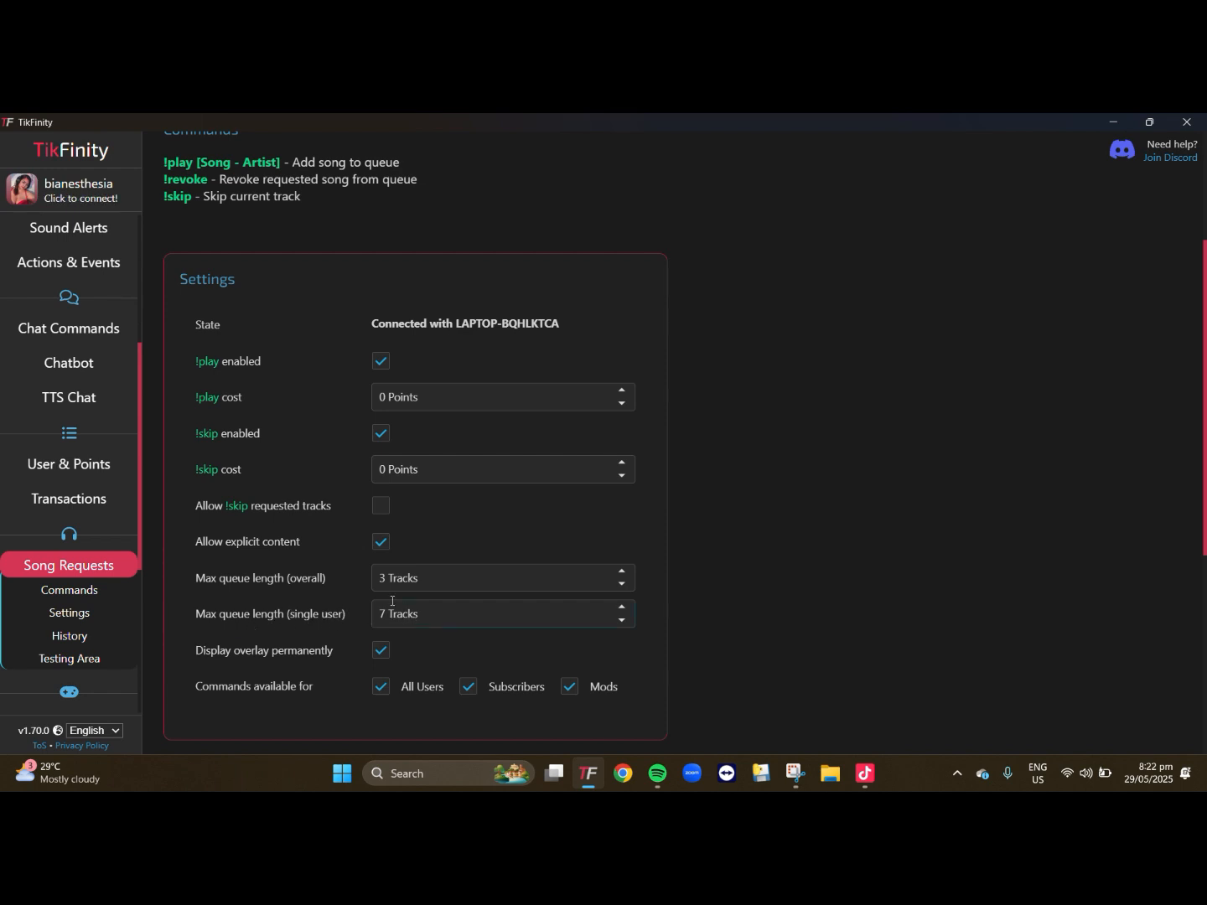
- Open the Song Requests Overlay entry in the Overlay Gallery from the Spotify Song Requests page
scroll(392, 601, up, 3)
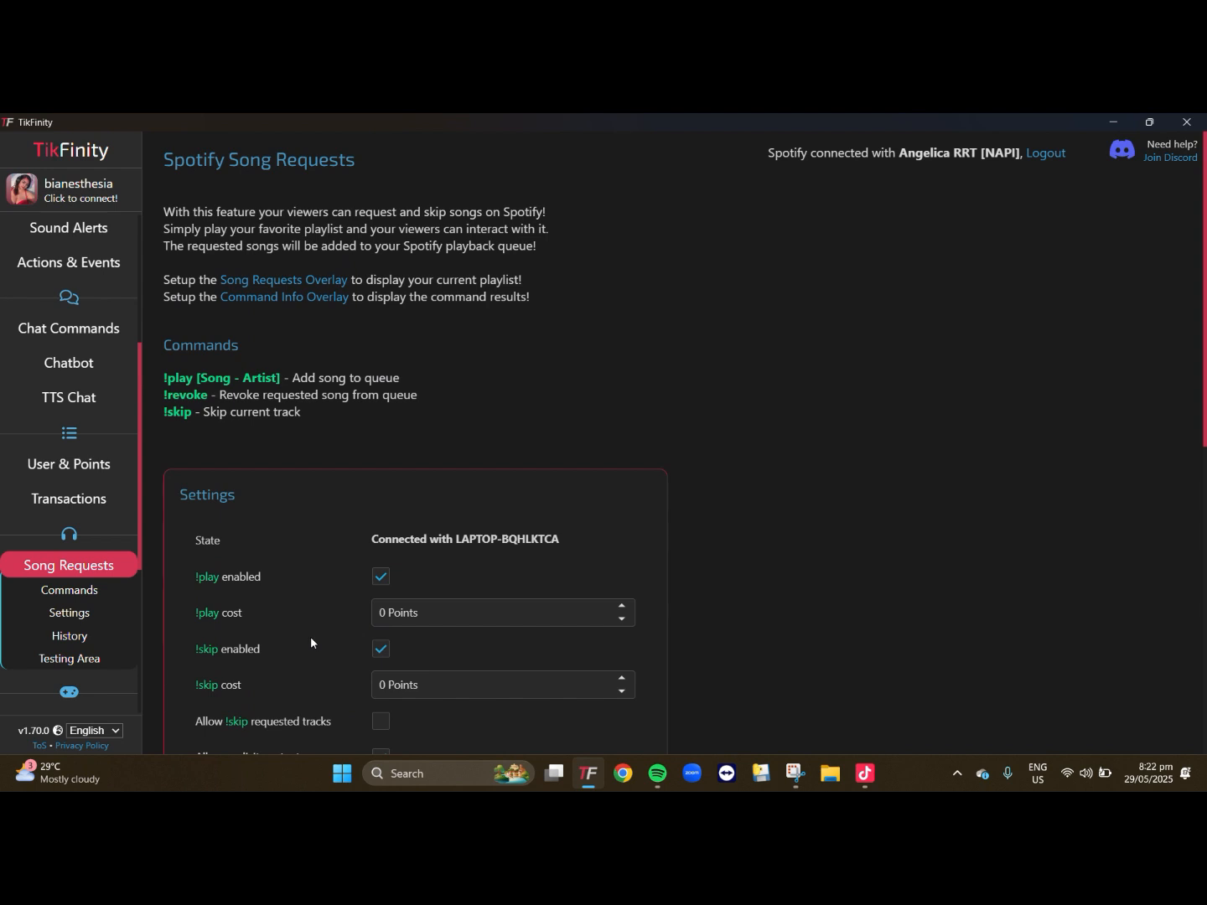
click(273, 283)
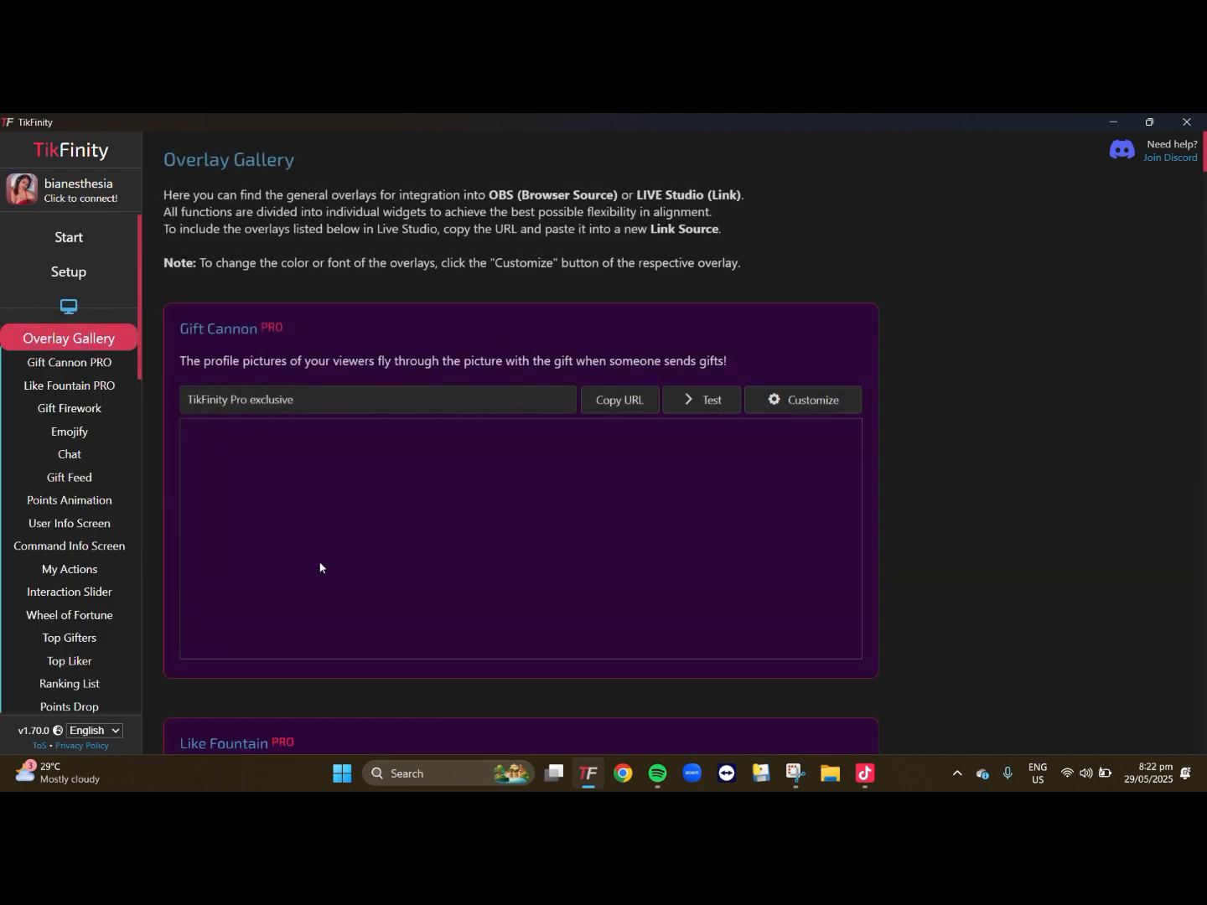
scroll(318, 567, down, 15)
scroll(260, 543, down, 8)
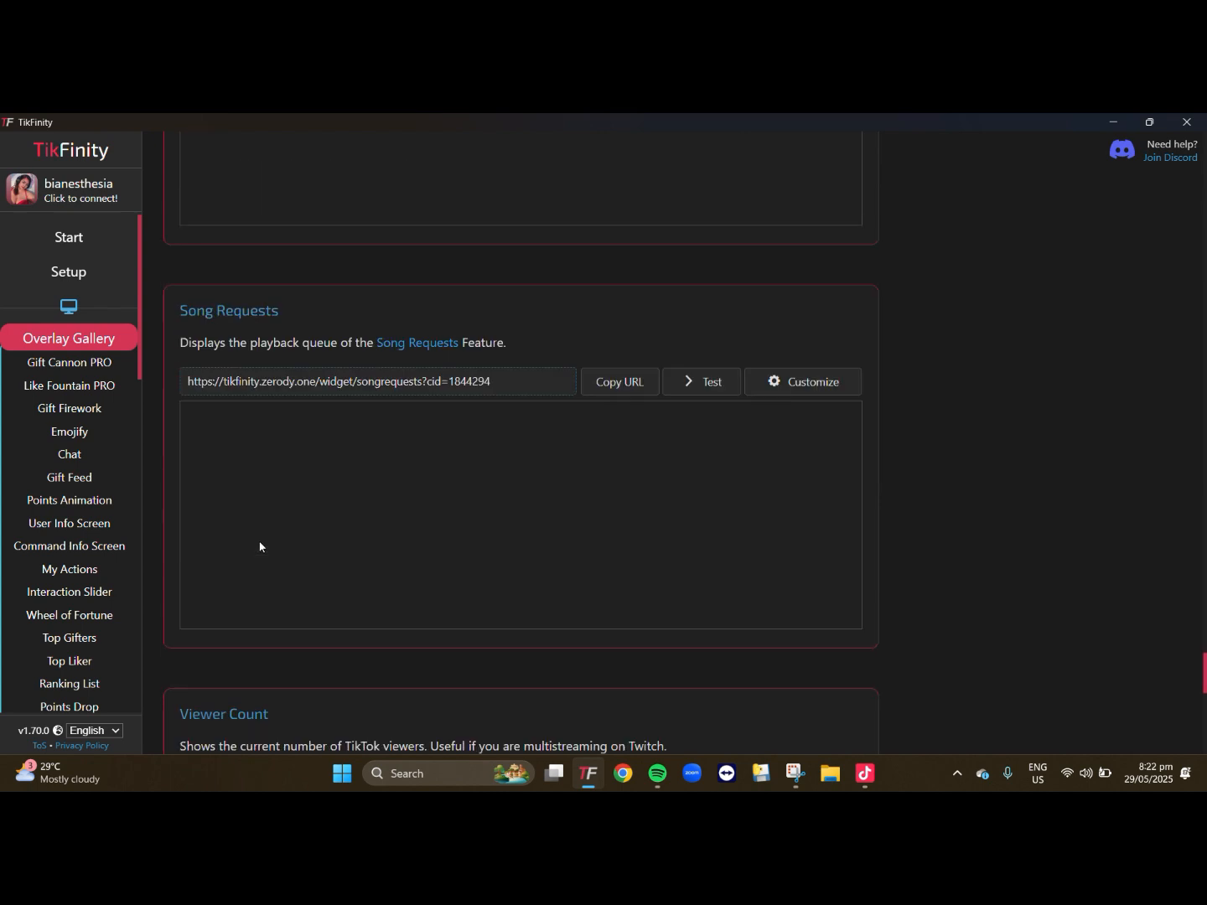
- Set the Song Requests overlay's font color to purple #870cfa, test it and accept the overlay settings
click(778, 385)
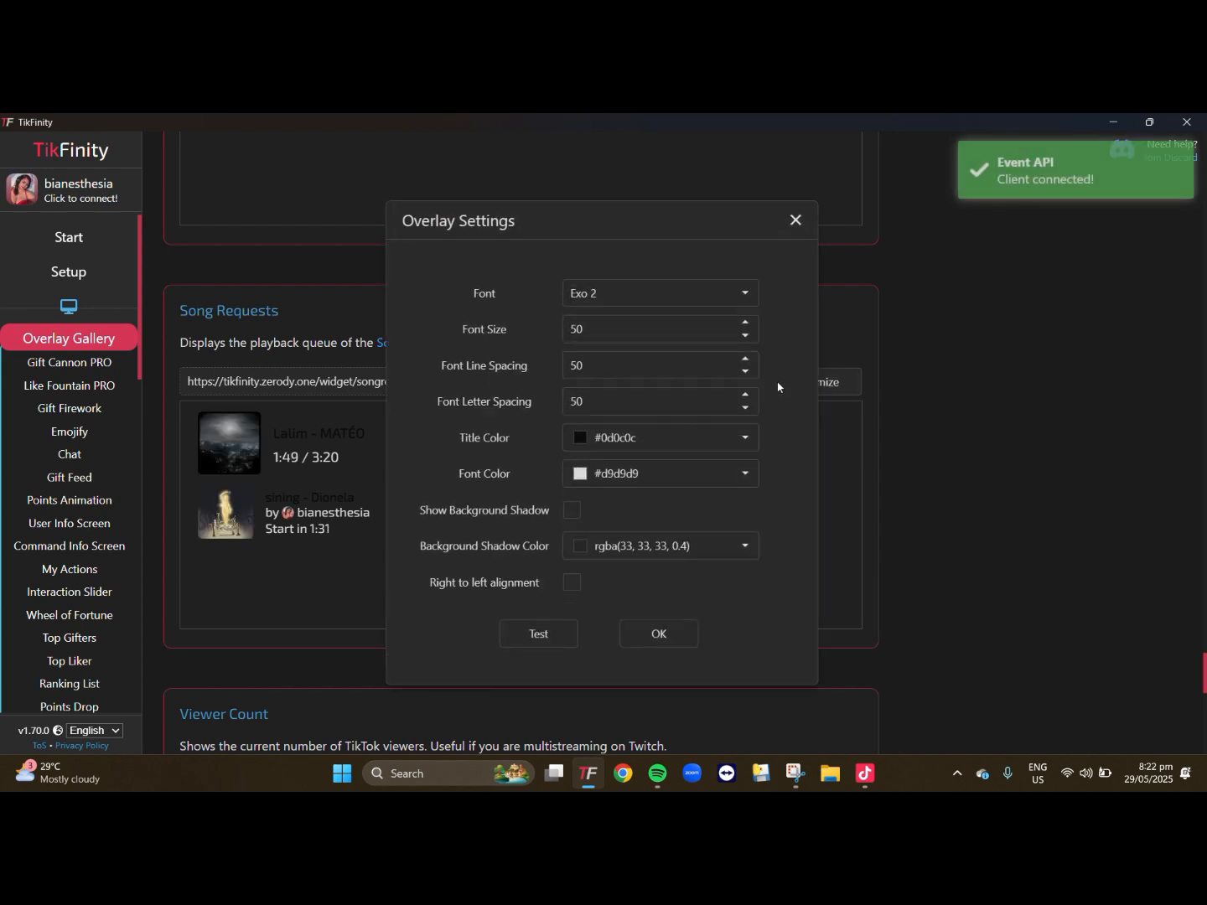
click(751, 475)
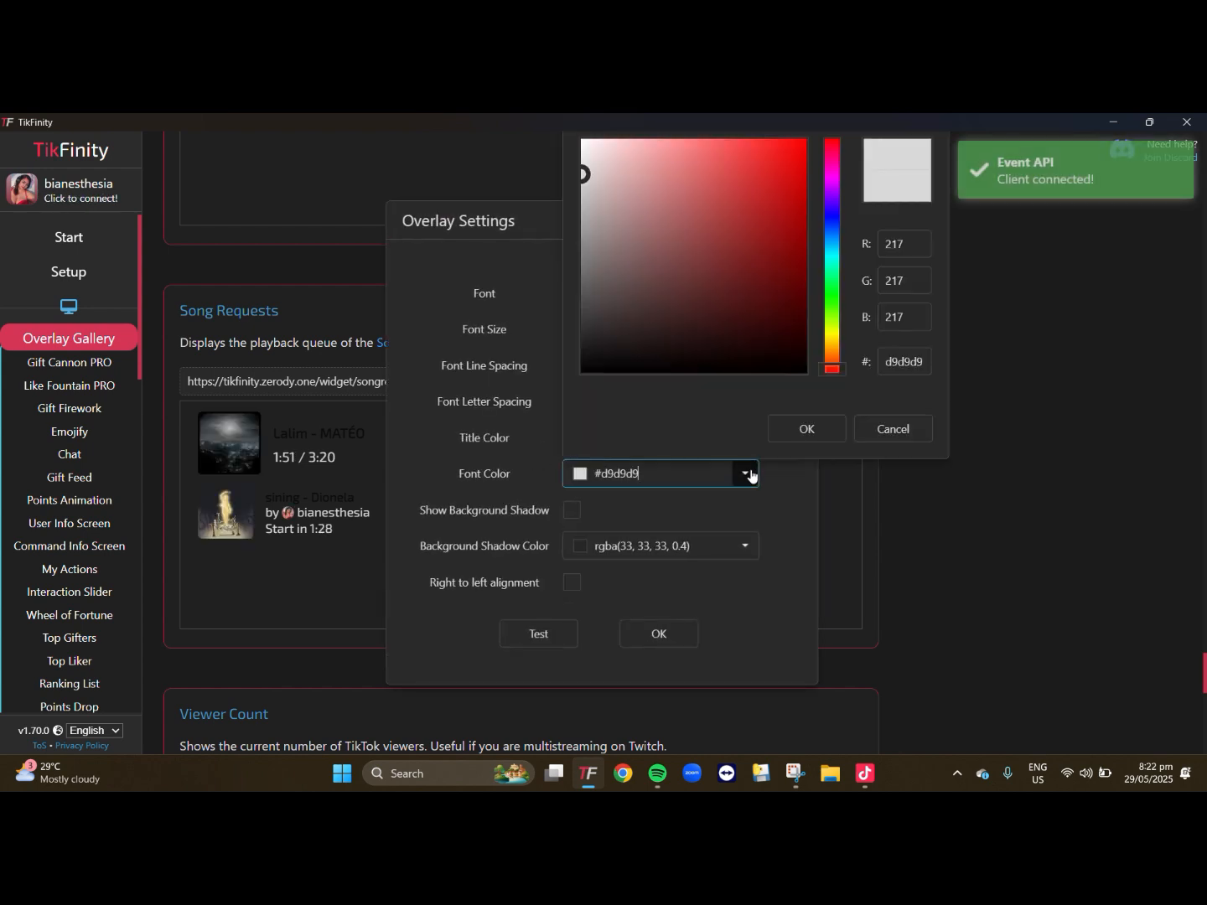
click(785, 228)
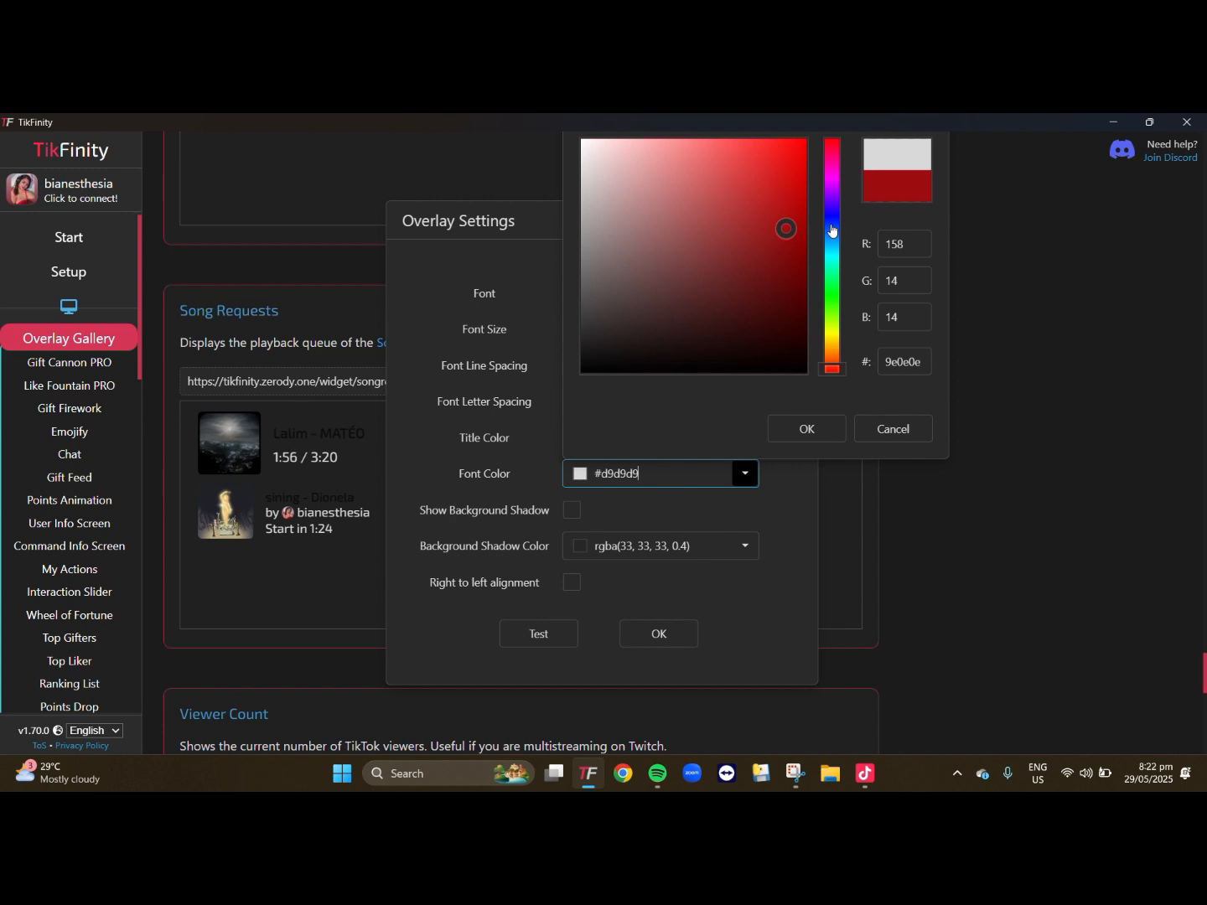
drag(832, 365, 838, 205)
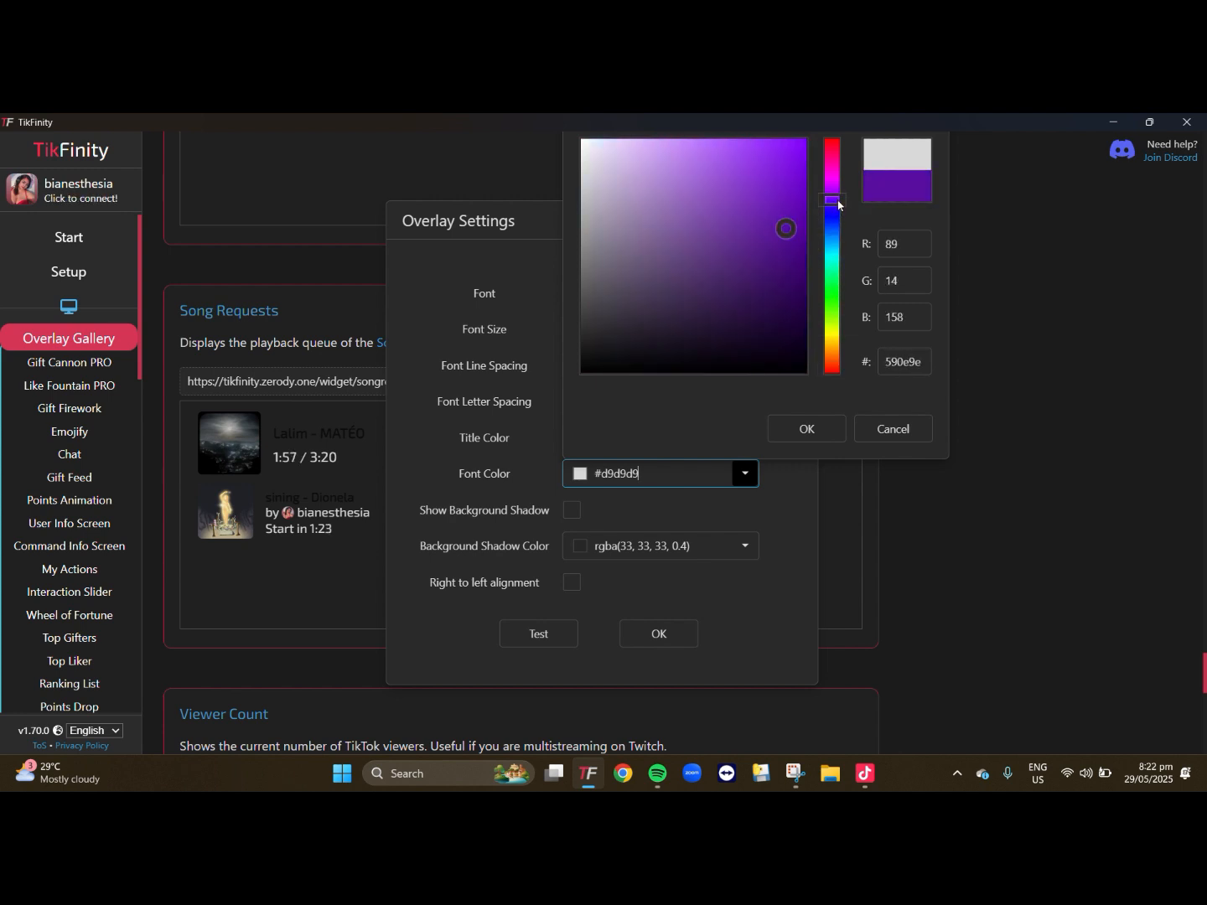
drag(798, 155, 795, 145)
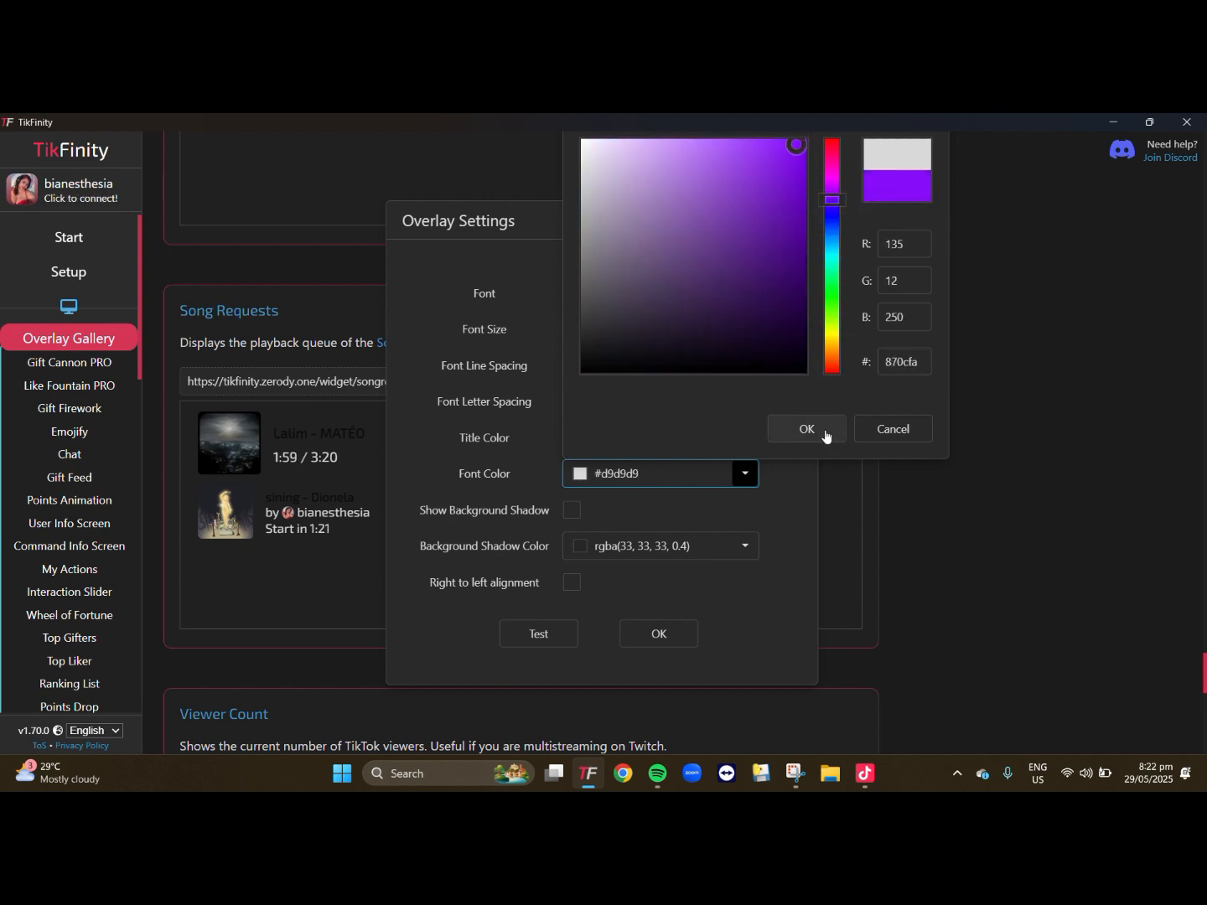
click(826, 434)
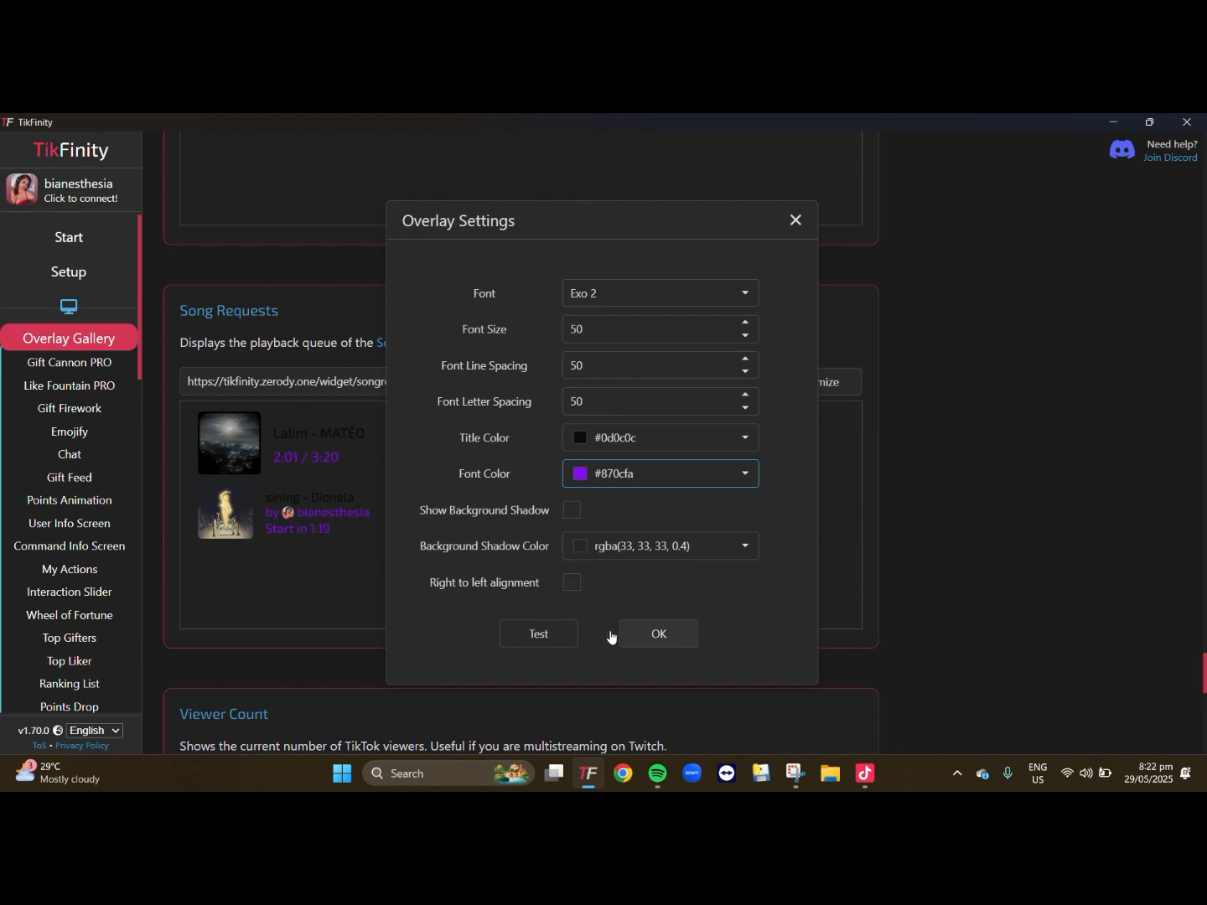
click(540, 636)
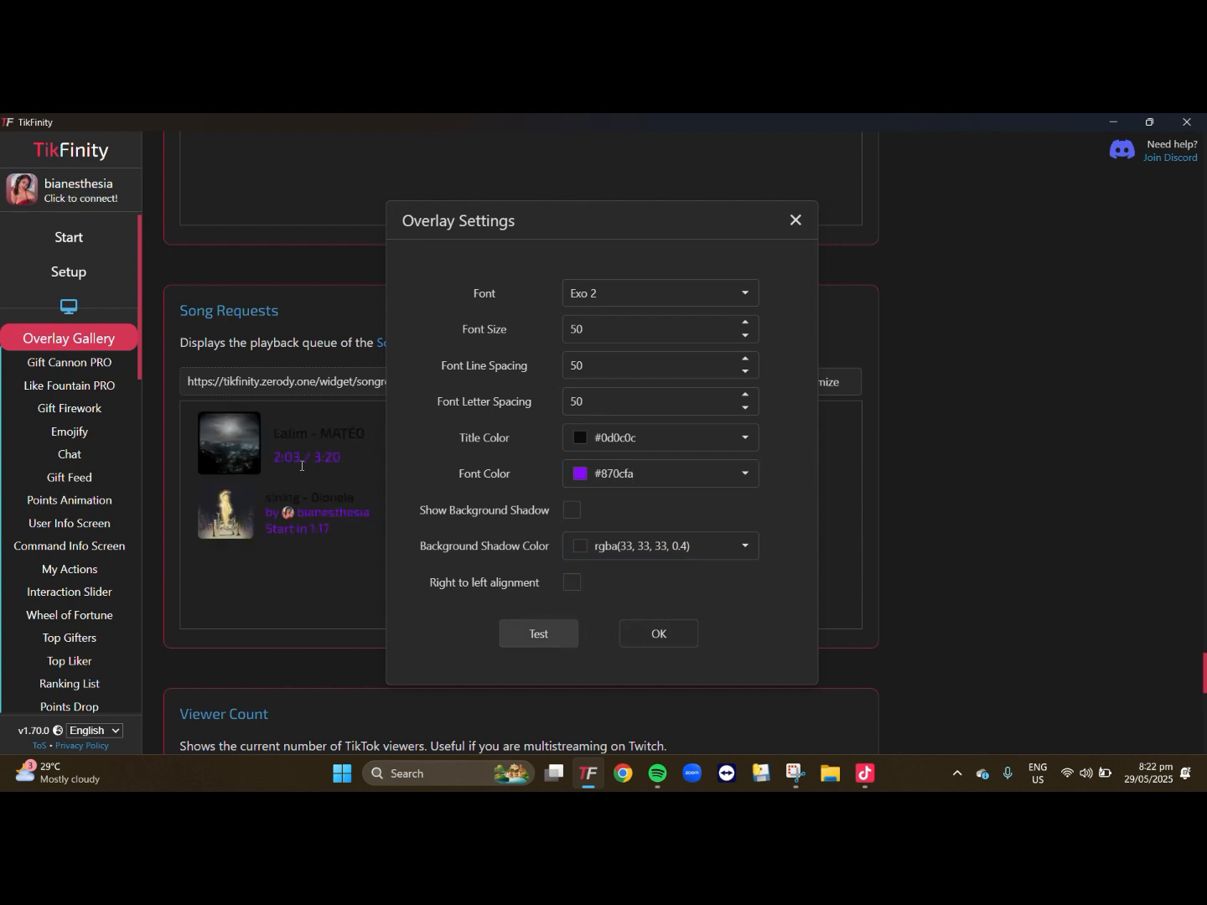
click(671, 645)
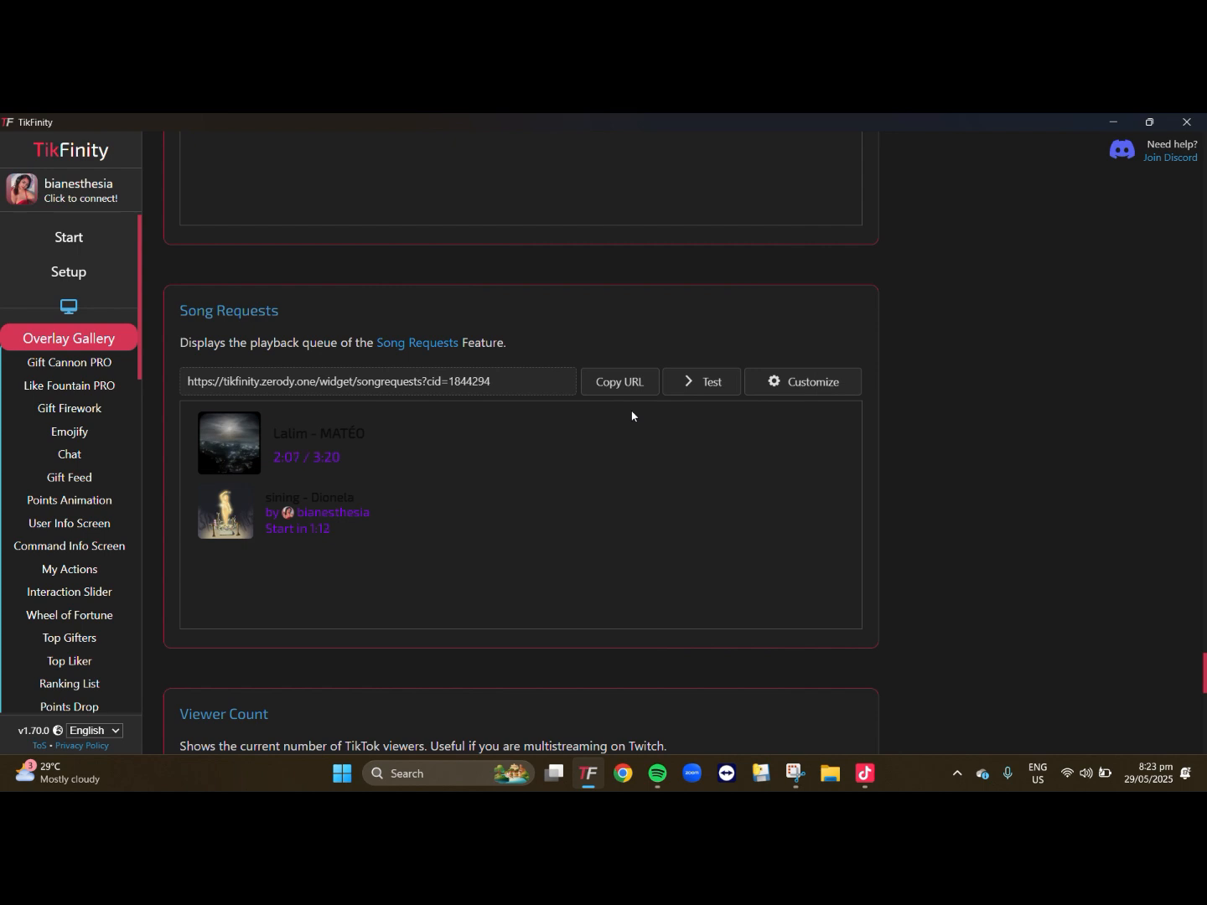
- Copy the Song Requests overlay URL, switch to TikTok LIVE Studio and add it as a new Link source
click(624, 382)
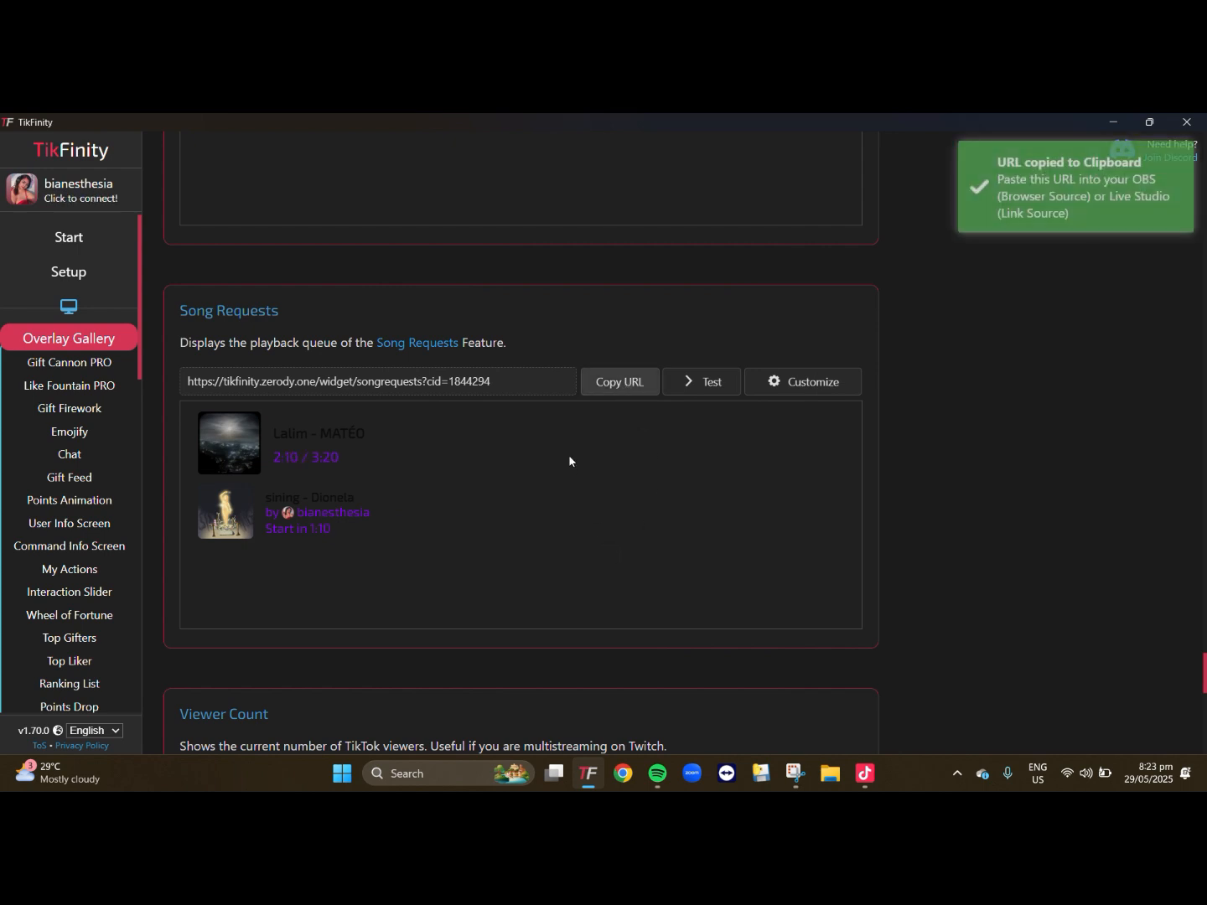
click(865, 773)
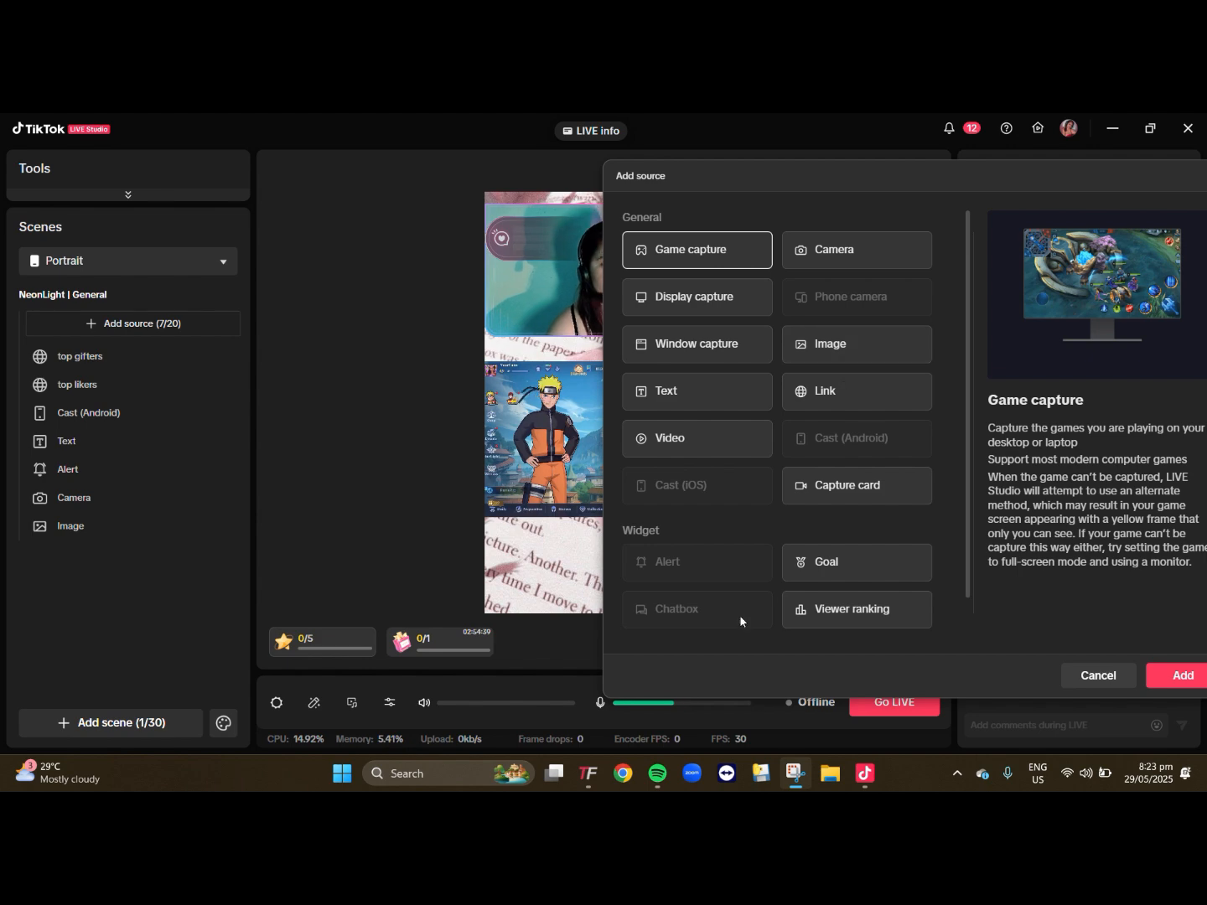
drag(957, 183, 740, 200)
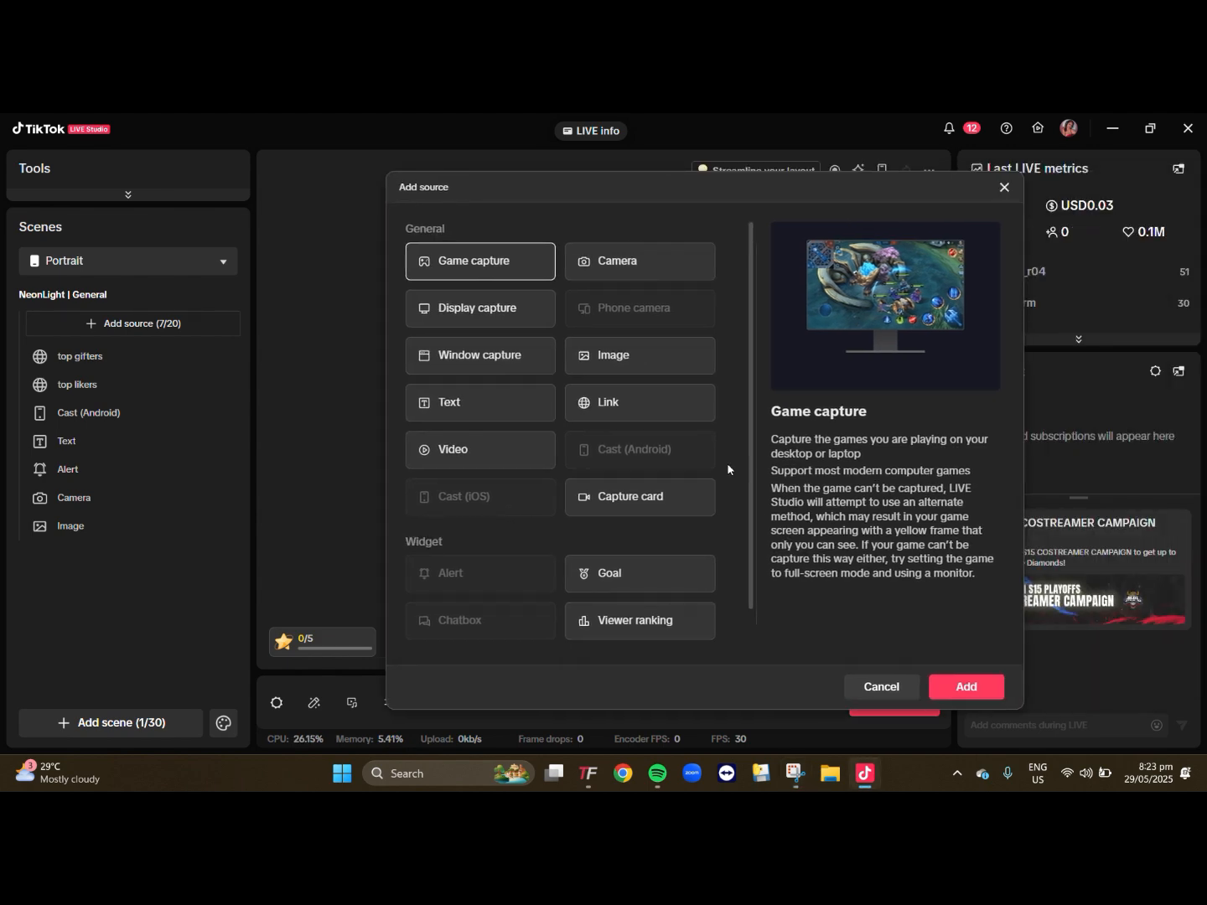
click(621, 419)
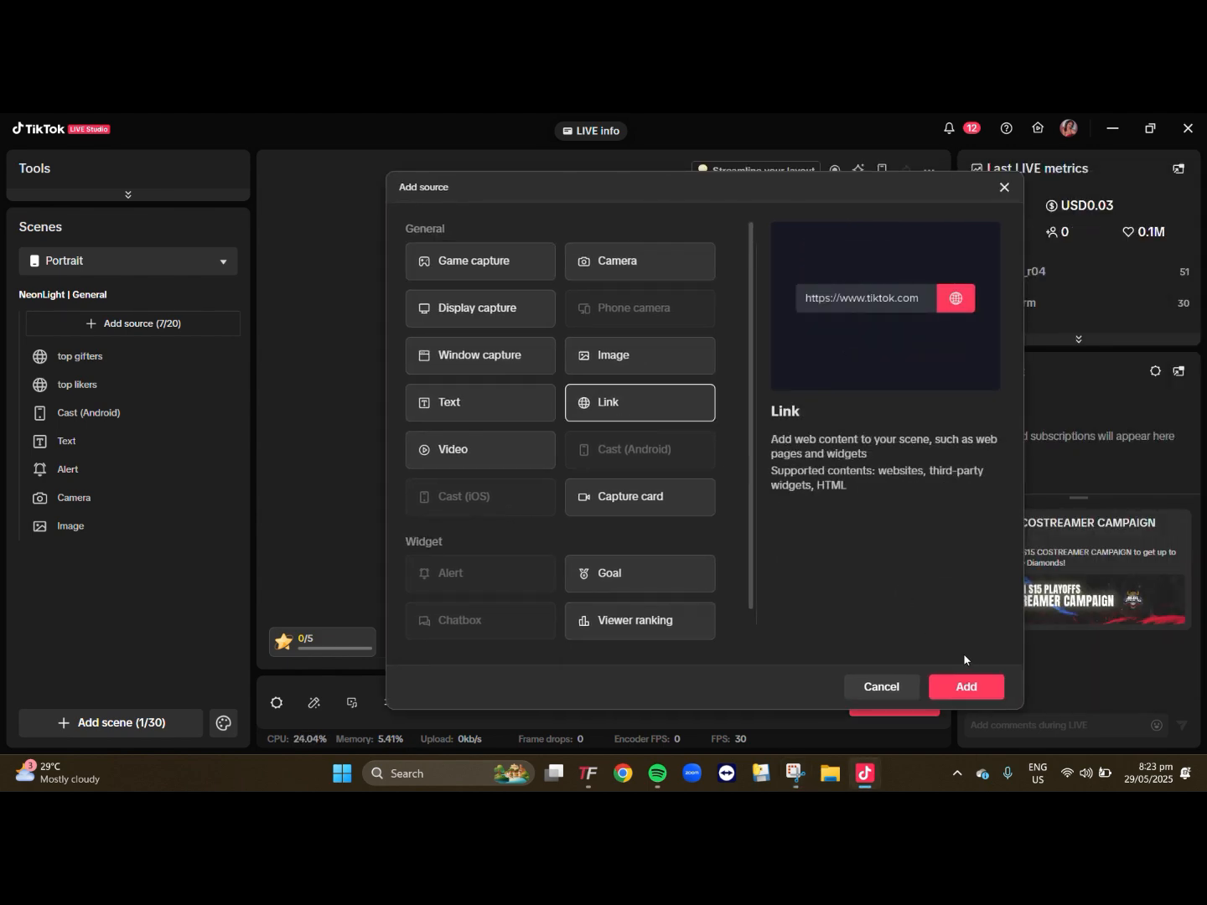
click(964, 686)
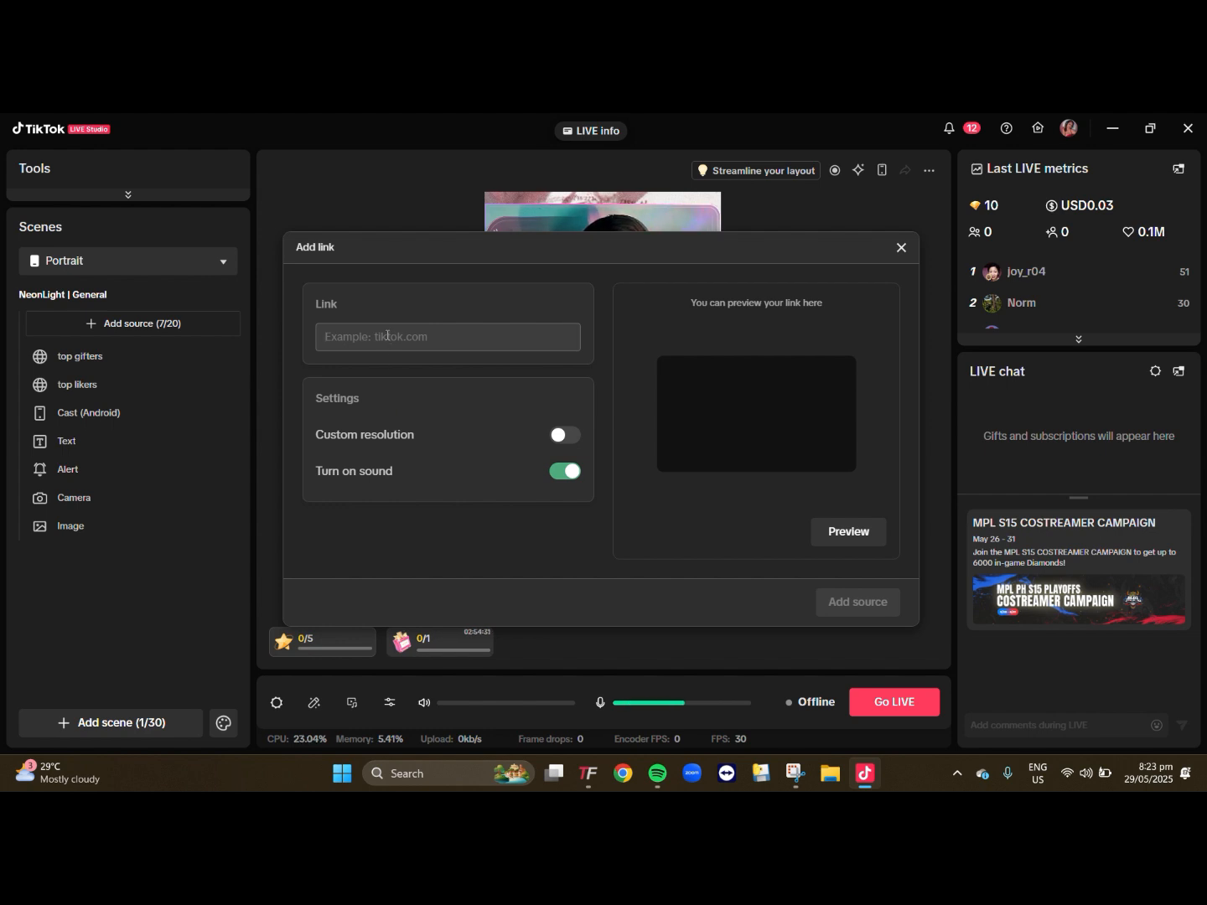
key(ctrl+v)
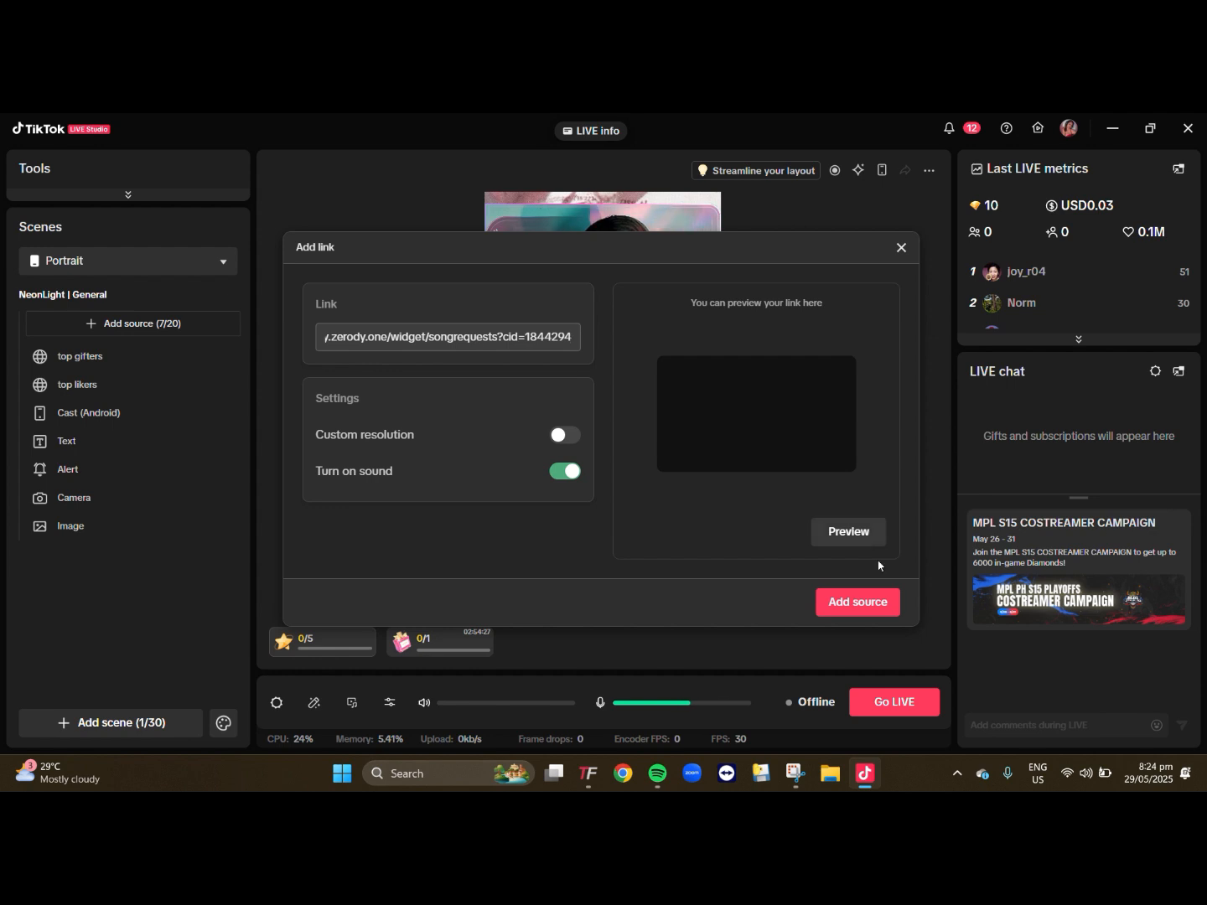
click(875, 605)
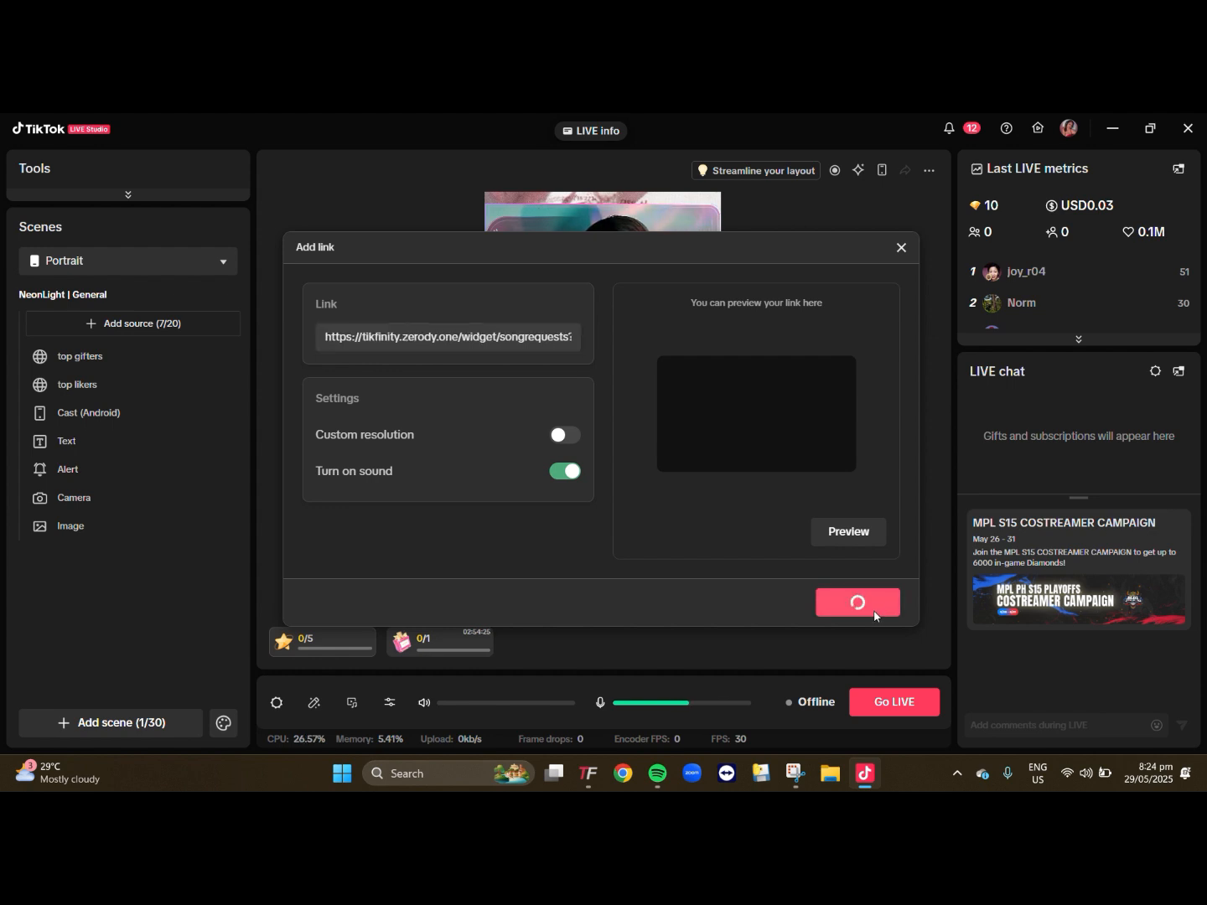
mouse_move(662, 774)
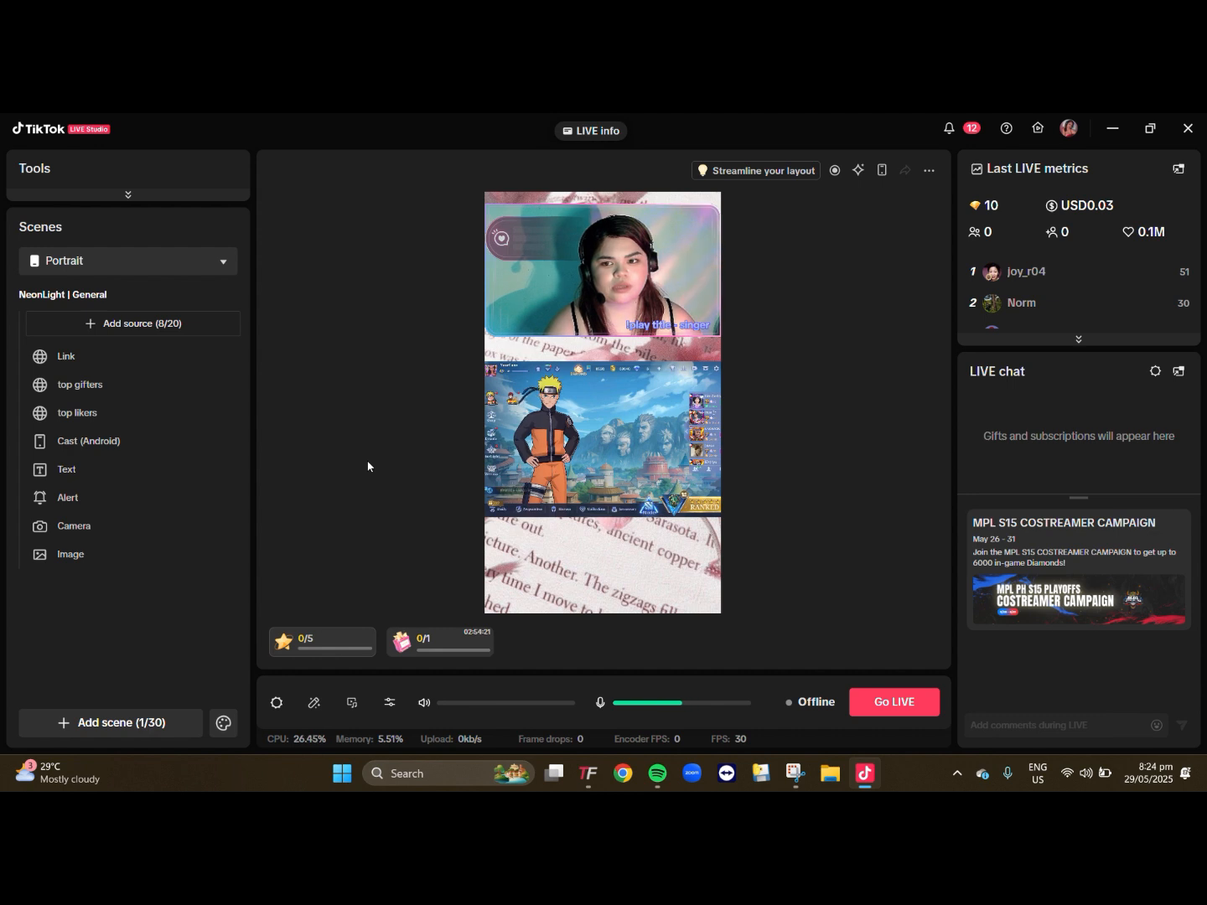
- Bring the new song-request Link source to the front and place it at the canvas's lower left, below the phone cast
click(83, 366)
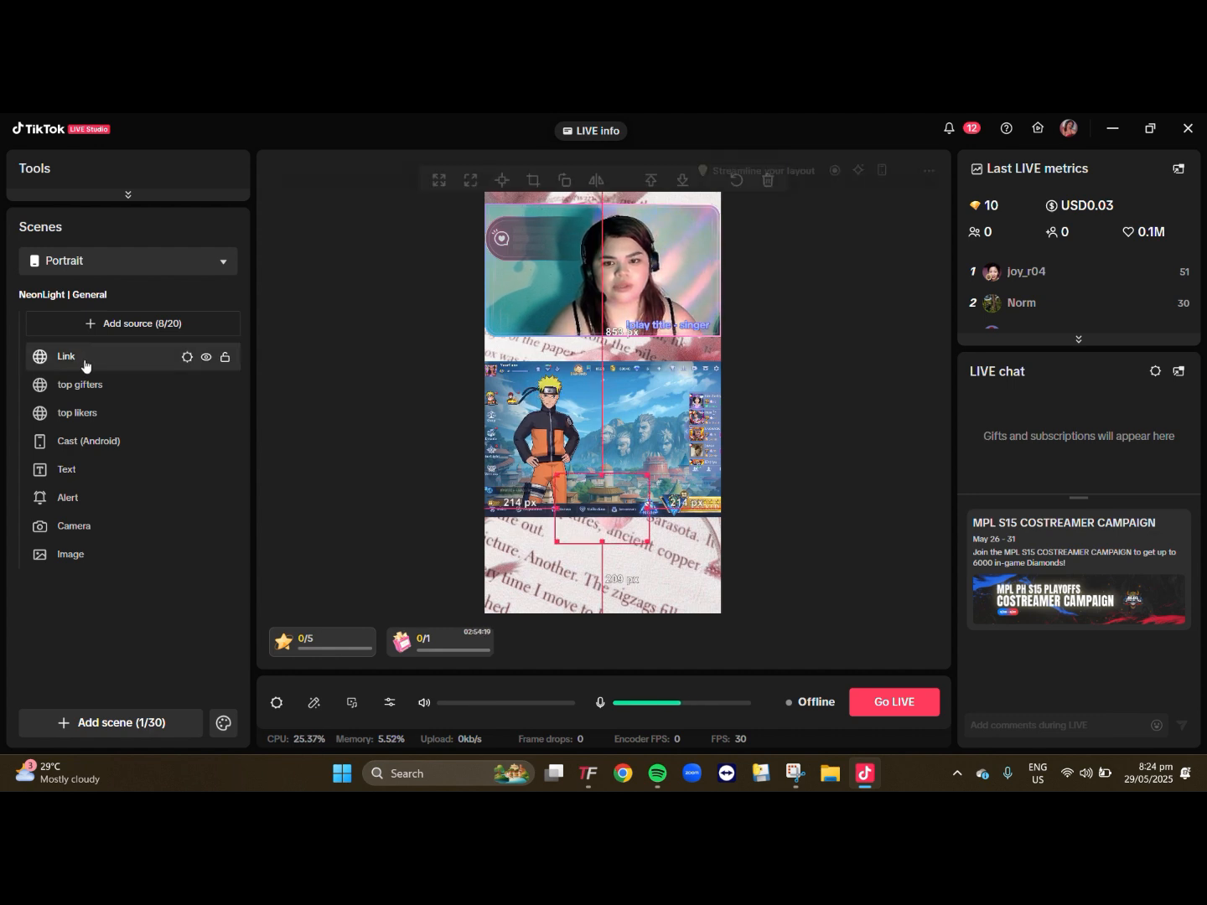
right_click(84, 361)
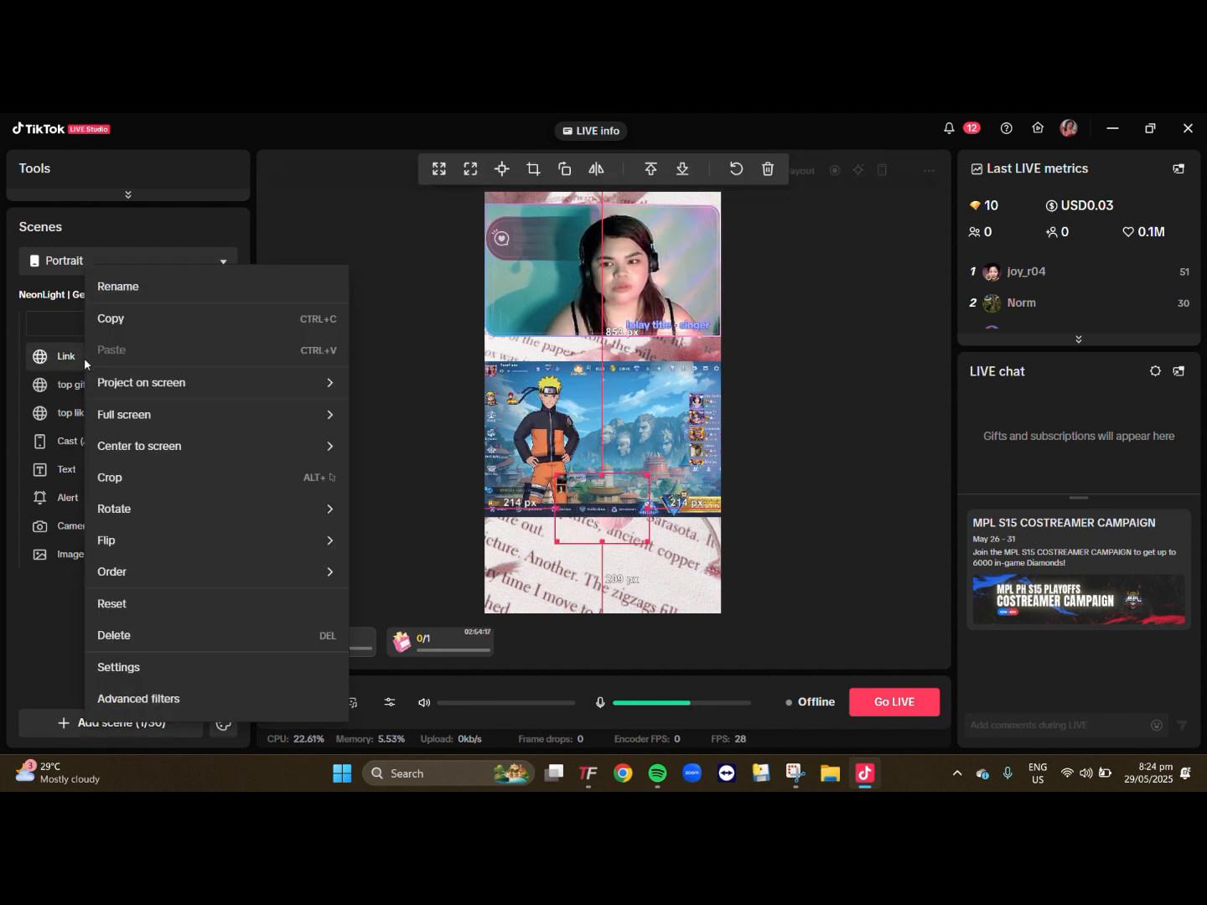
mouse_move(318, 577)
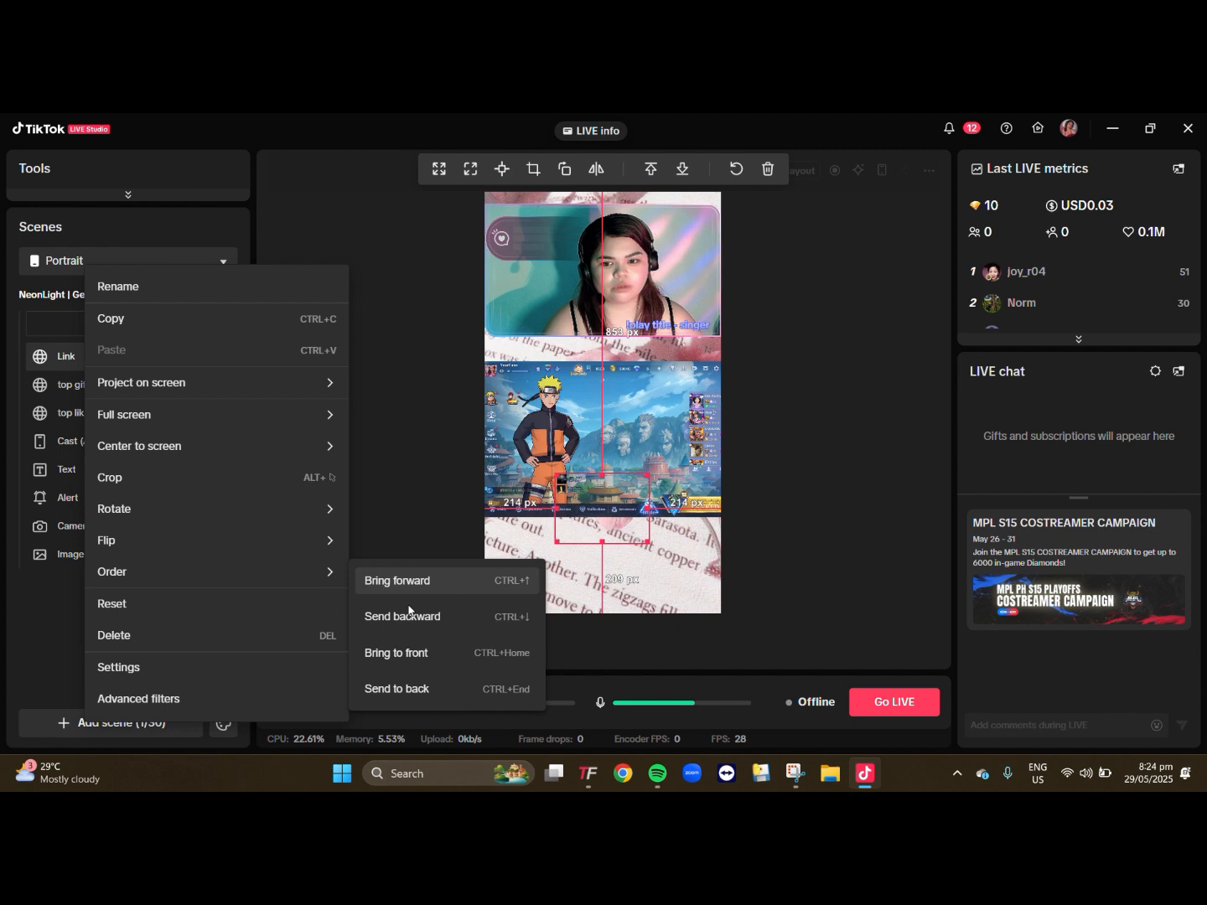
click(400, 654)
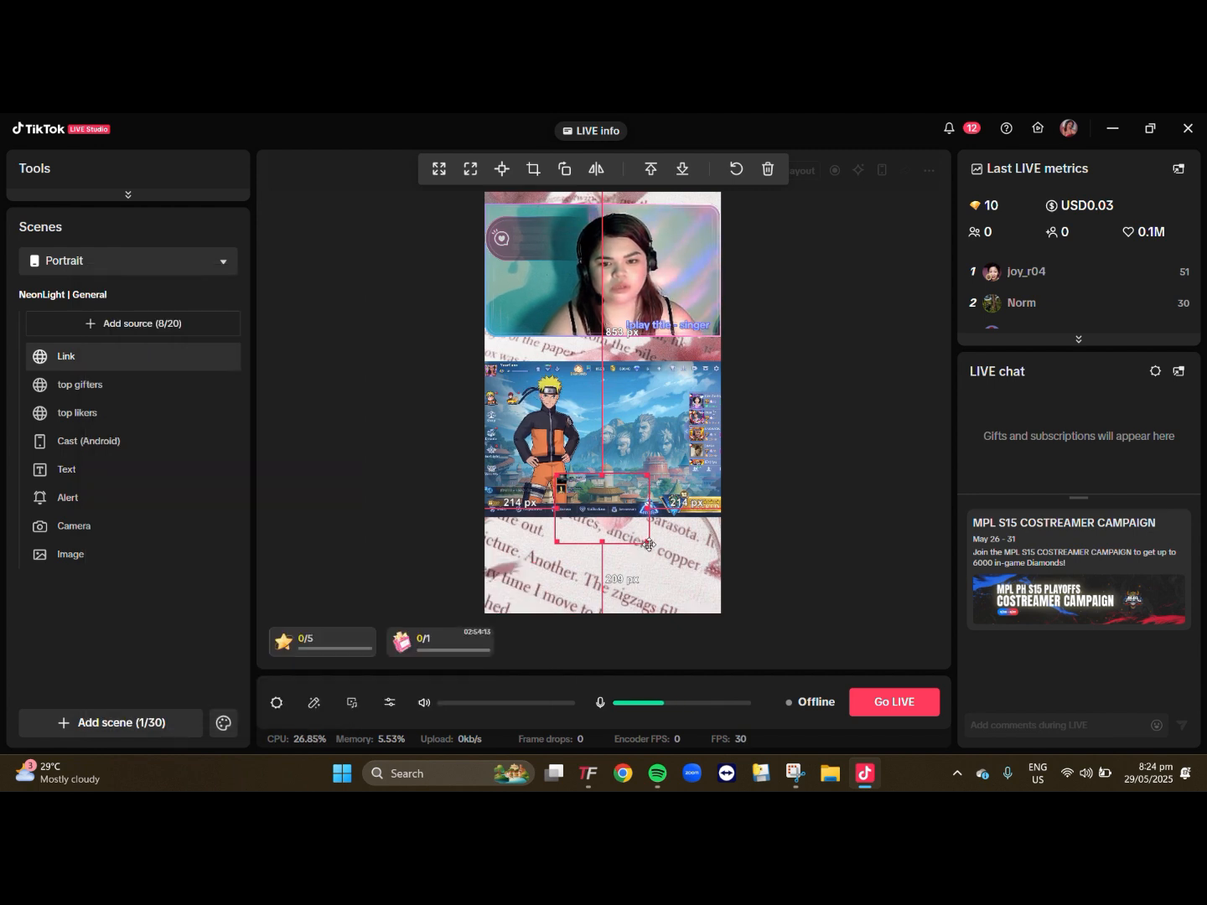
drag(649, 541, 608, 565)
click(779, 522)
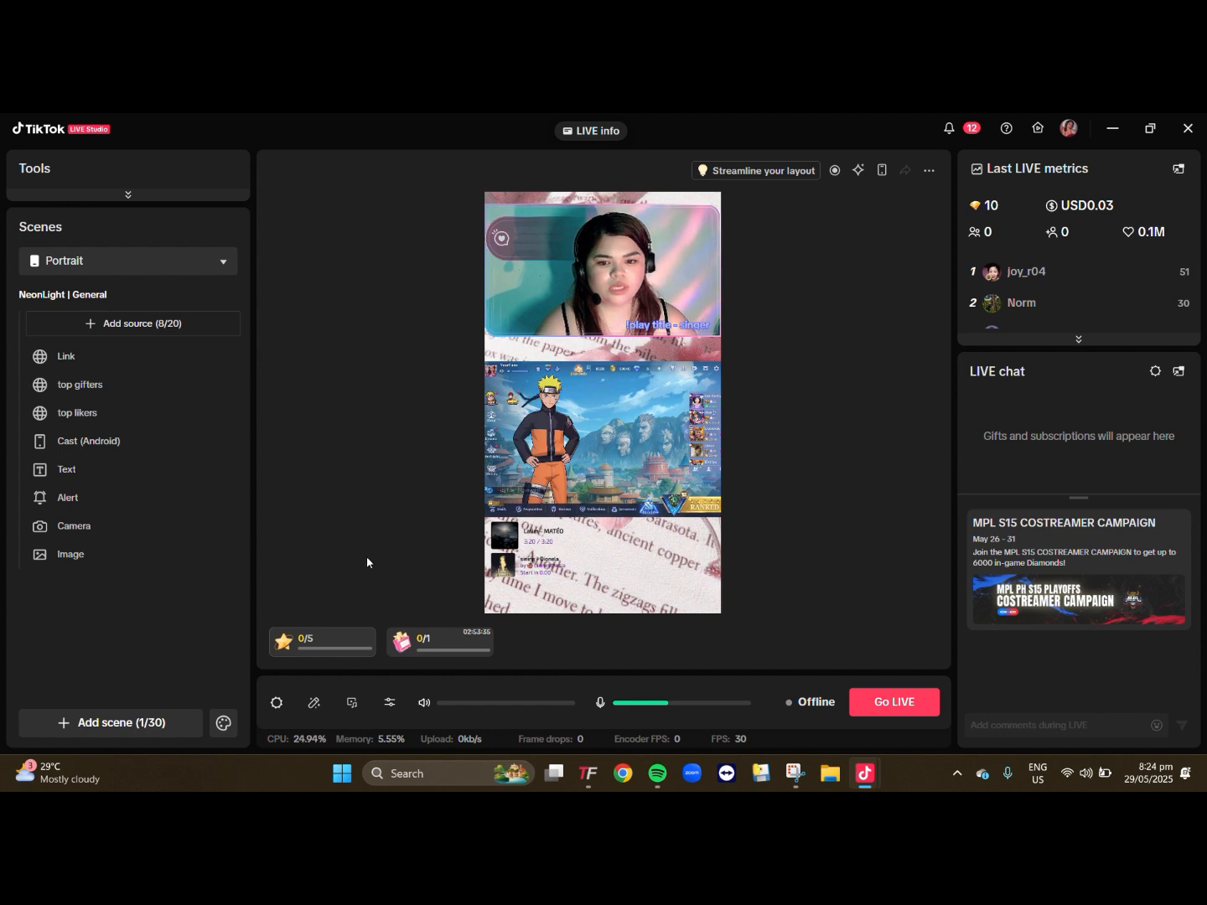
- Replace the Rose gift in the LIVE goal with "Love you so much" at a quantity of 100 and save the goal
click(419, 662)
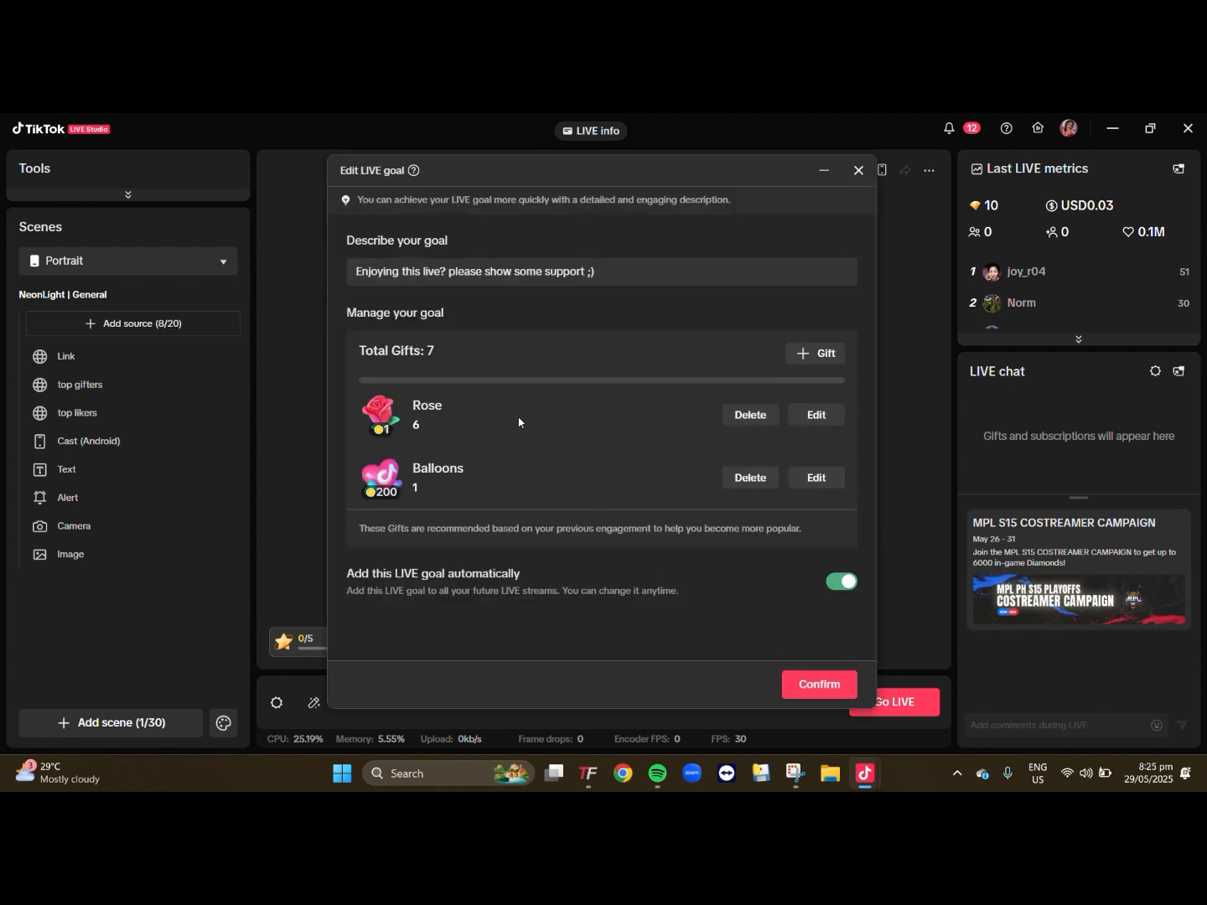
click(820, 415)
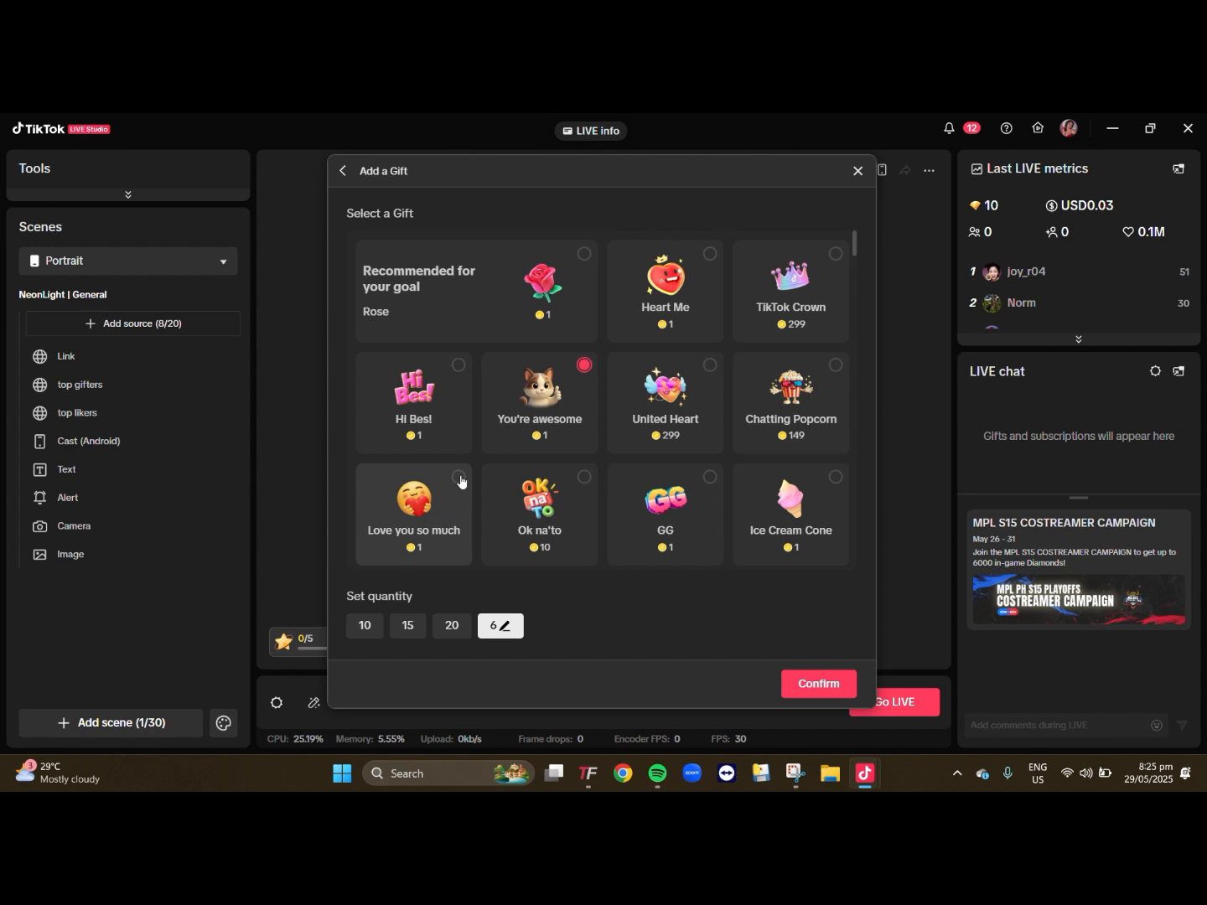
click(362, 626)
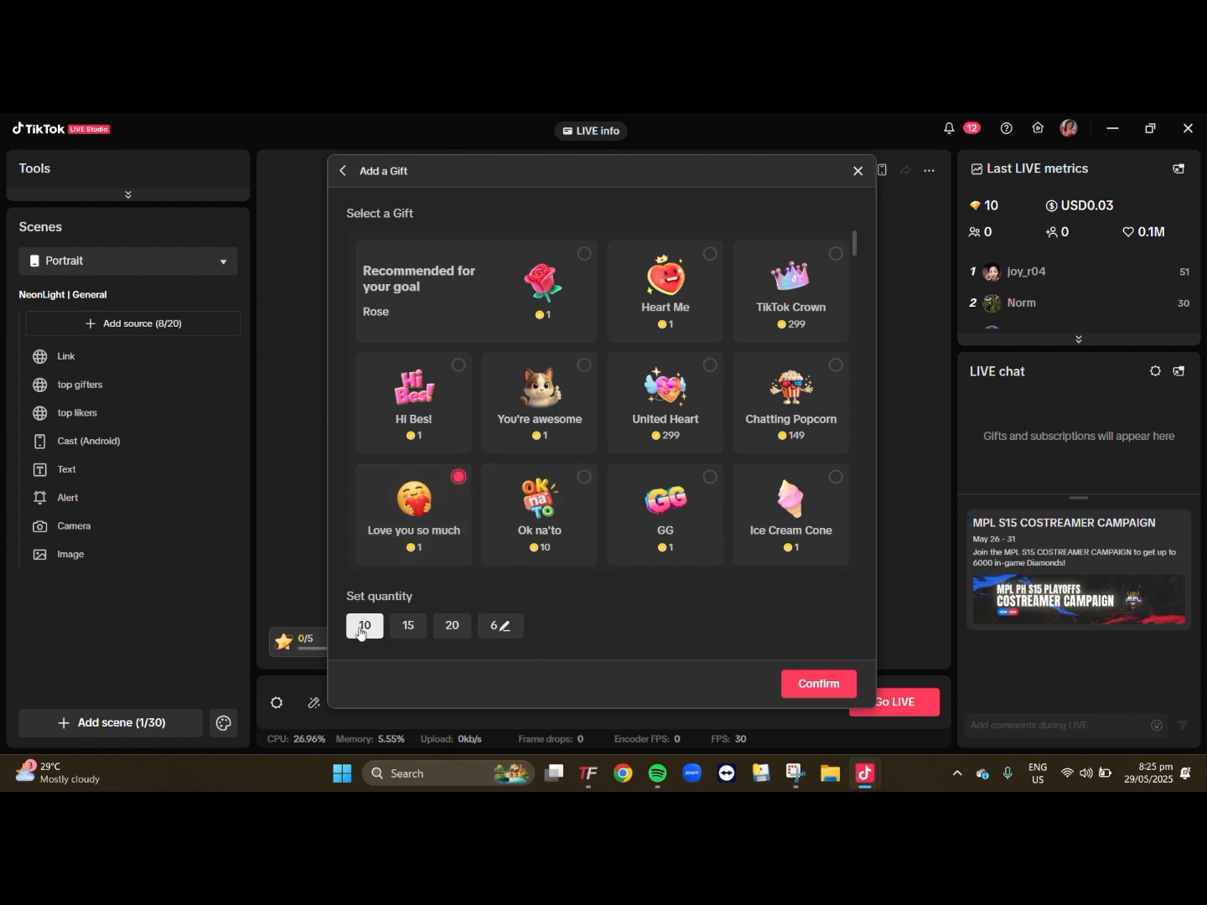
click(496, 626)
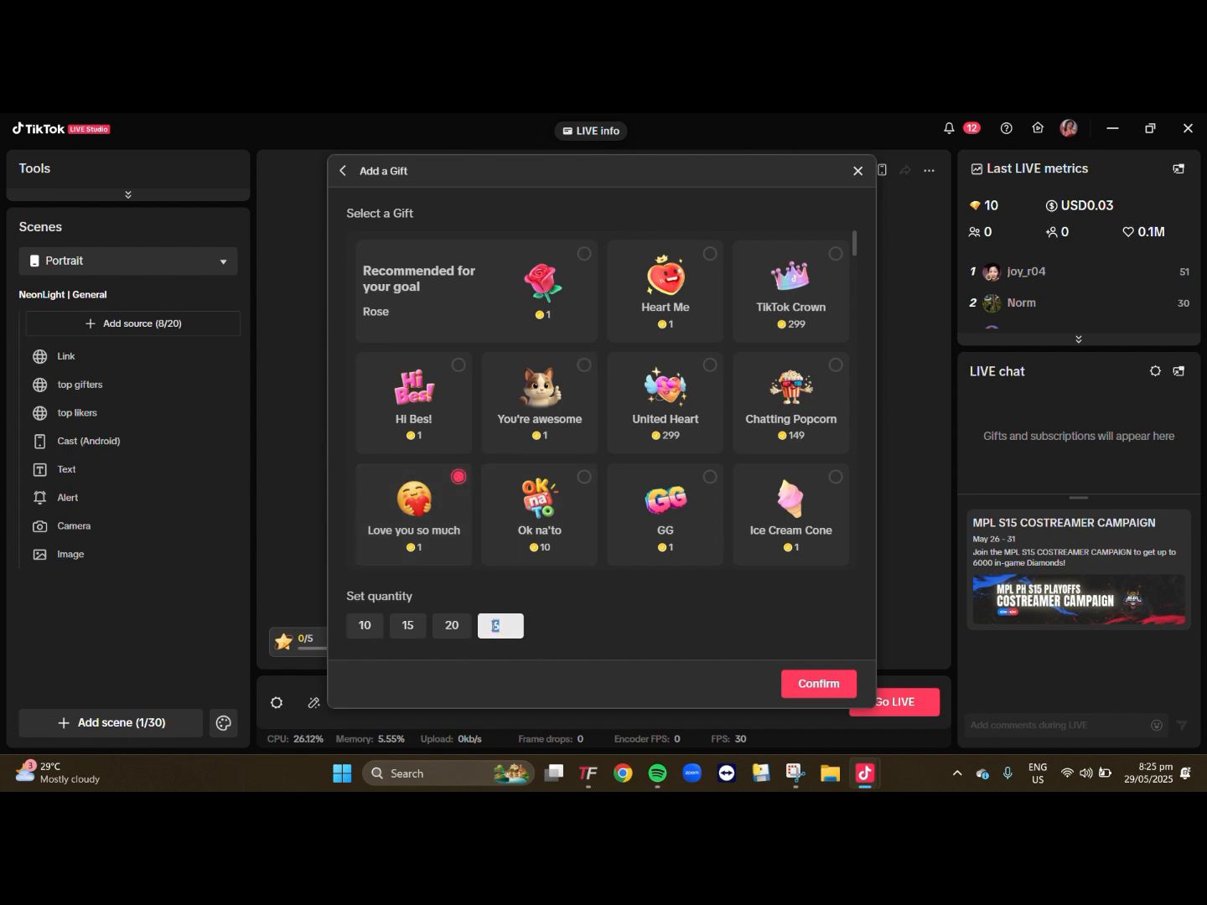
text(100)
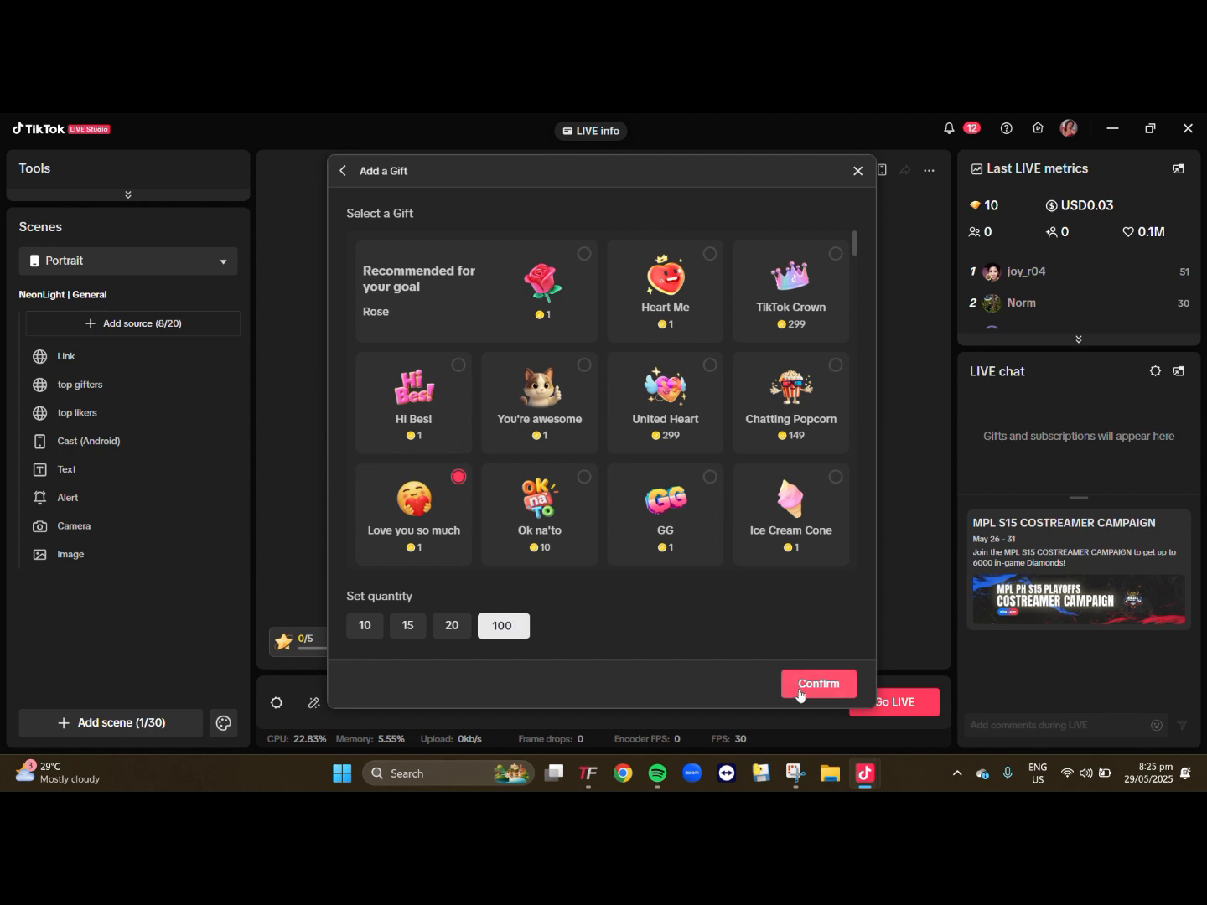
click(811, 682)
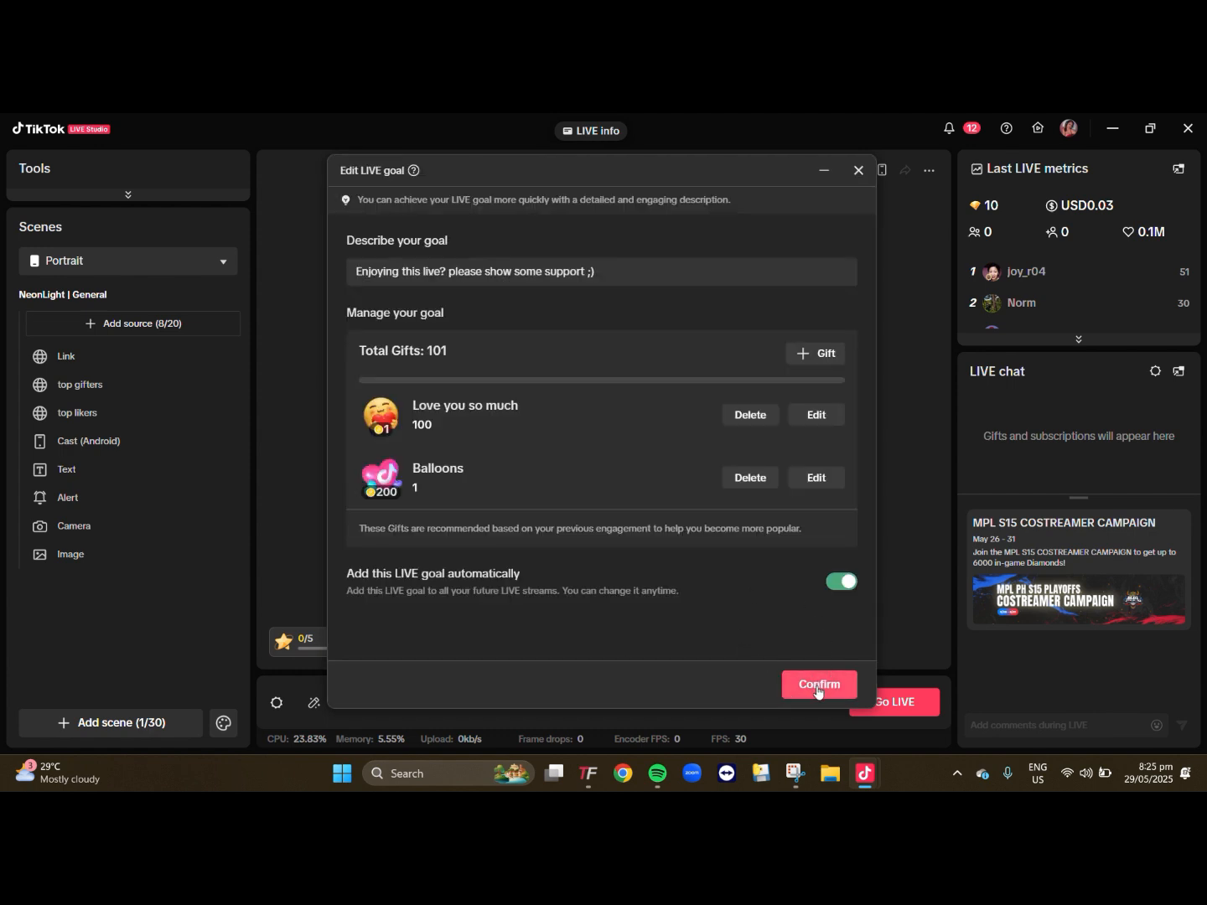
click(502, 279)
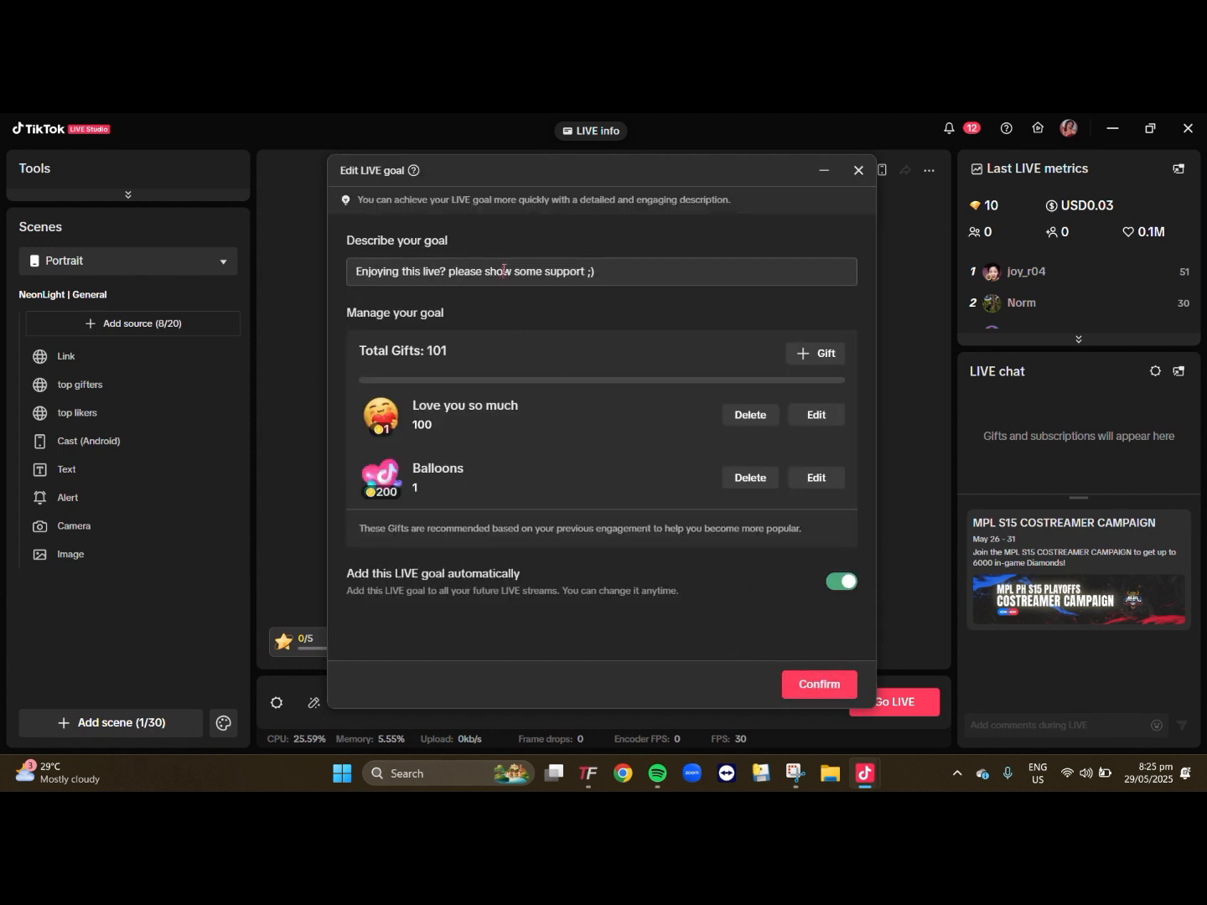
click(805, 685)
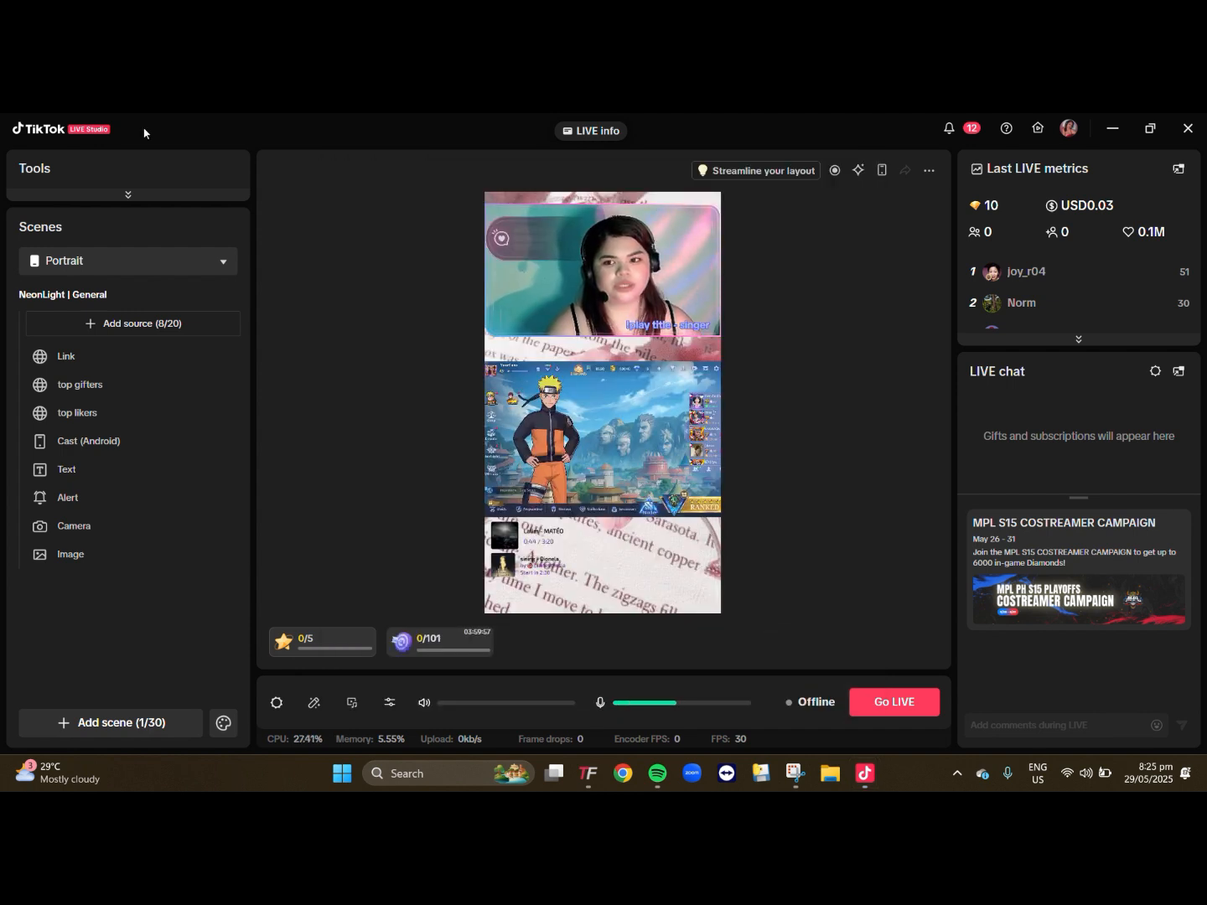
- Expand the collapsed Tools section to view the available LIVE tools
click(127, 194)
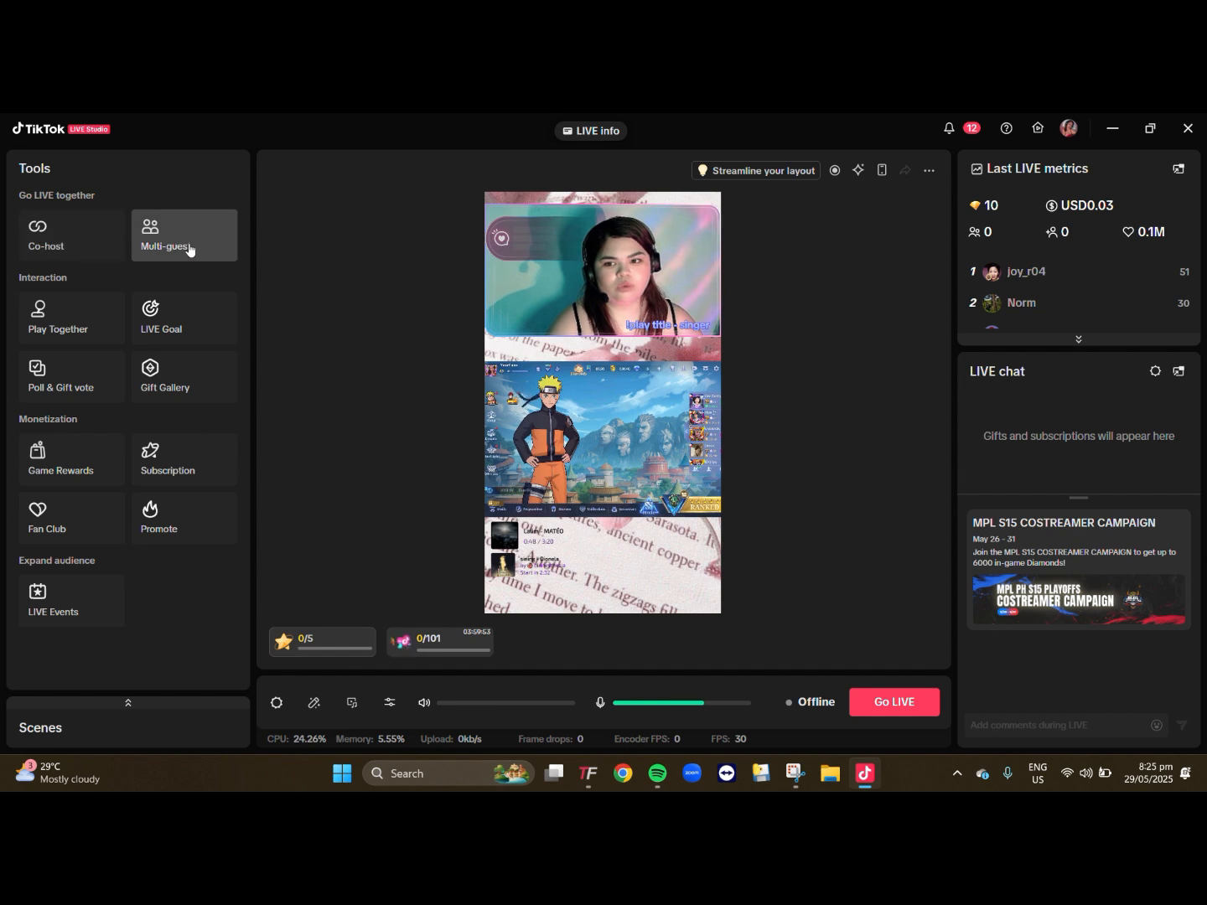